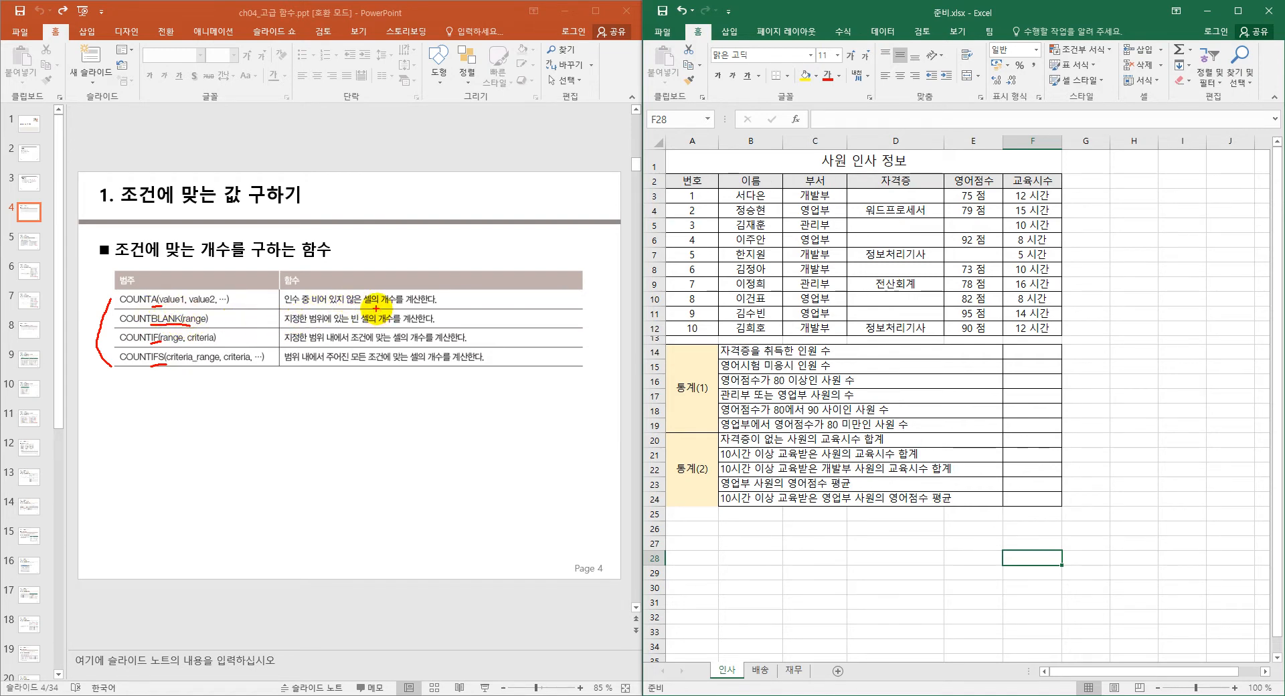
pyautogui.moveTo(271, 471)
pyautogui.mouseDown()
pyautogui.moveTo(270, 499)
pyautogui.moveTo(304, 477)
pyautogui.moveTo(281, 494)
pyautogui.mouseUp()
pyautogui.moveTo(228, 404)
pyautogui.mouseDown()
pyautogui.moveTo(221, 483)
pyautogui.moveTo(288, 462)
pyautogui.moveTo(293, 498)
pyautogui.mouseUp()
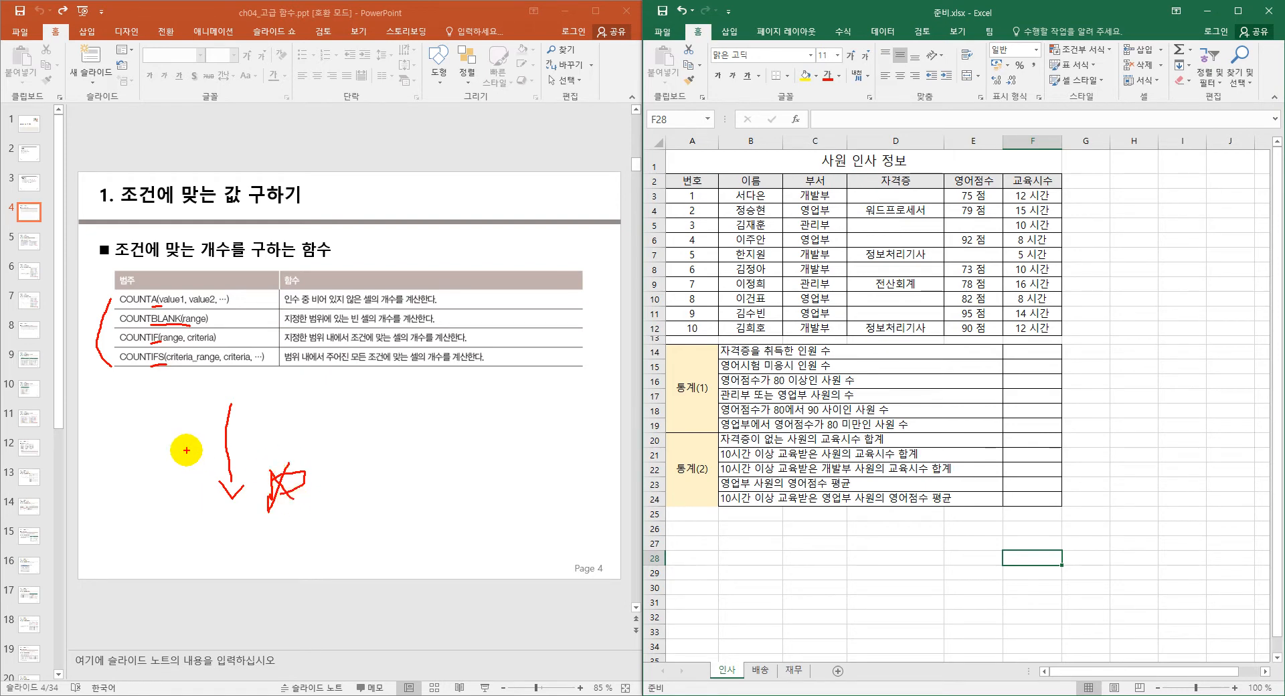
pyautogui.moveTo(139, 417)
pyautogui.mouseDown()
pyautogui.moveTo(148, 438)
pyautogui.moveTo(154, 421)
pyautogui.moveTo(210, 426)
pyautogui.moveTo(231, 405)
pyautogui.moveTo(222, 442)
pyautogui.mouseUp()
pyautogui.moveTo(123, 463); pyautogui.dragTo(221, 443)
pyautogui.moveTo(354, 396)
pyautogui.mouseDown()
pyautogui.moveTo(343, 564)
pyautogui.moveTo(410, 545)
pyautogui.moveTo(358, 395)
pyautogui.moveTo(387, 421)
pyautogui.mouseUp()
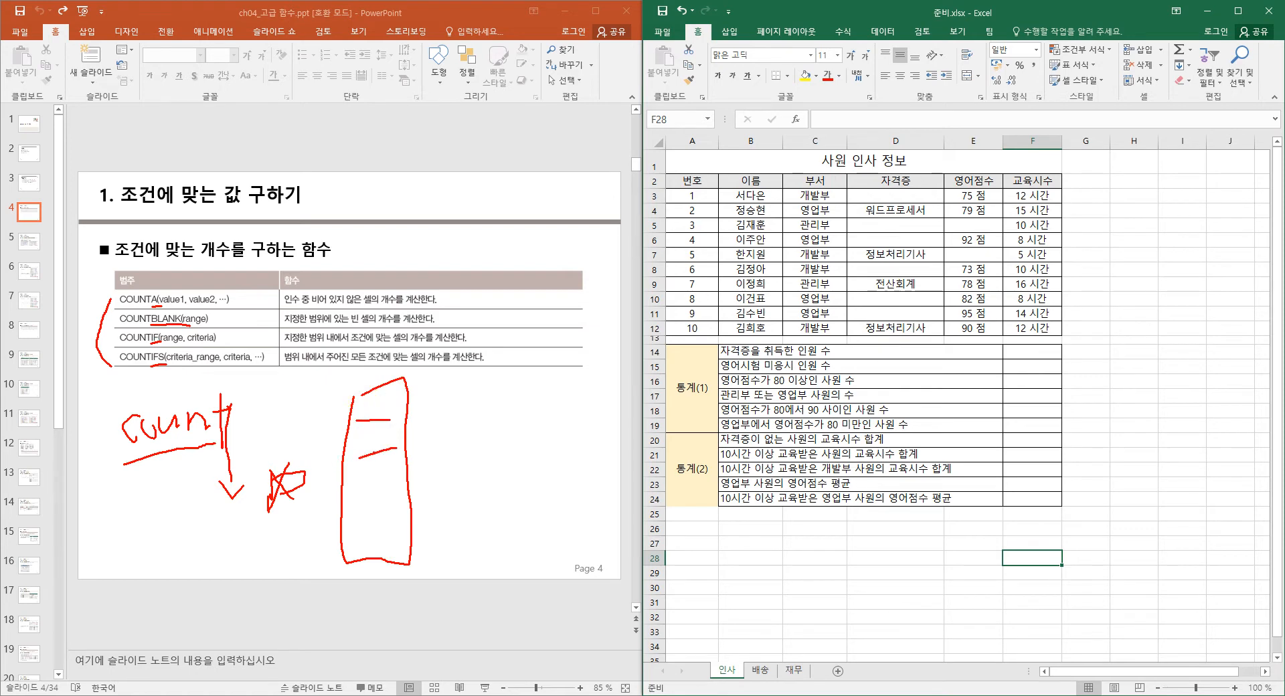
pyautogui.moveTo(404, 572)
pyautogui.mouseDown()
pyautogui.moveTo(335, 386)
pyautogui.moveTo(435, 450)
pyautogui.moveTo(402, 590)
pyautogui.mouseUp()
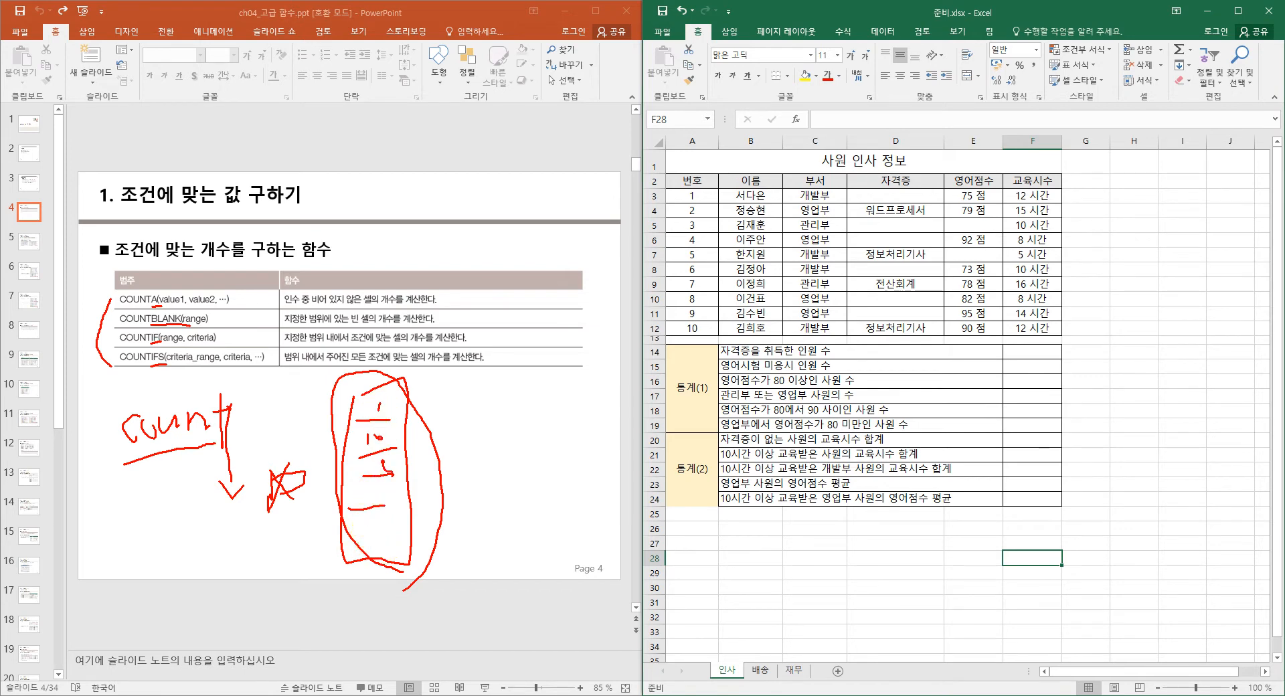
pyautogui.moveTo(383, 467); pyautogui.dragTo(393, 462)
pyautogui.moveTo(366, 504); pyautogui.dragTo(388, 484)
pyautogui.moveTo(407, 467)
pyautogui.mouseDown()
pyautogui.moveTo(370, 485)
pyautogui.moveTo(333, 415)
pyautogui.moveTo(418, 385)
pyautogui.moveTo(386, 472)
pyautogui.mouseUp()
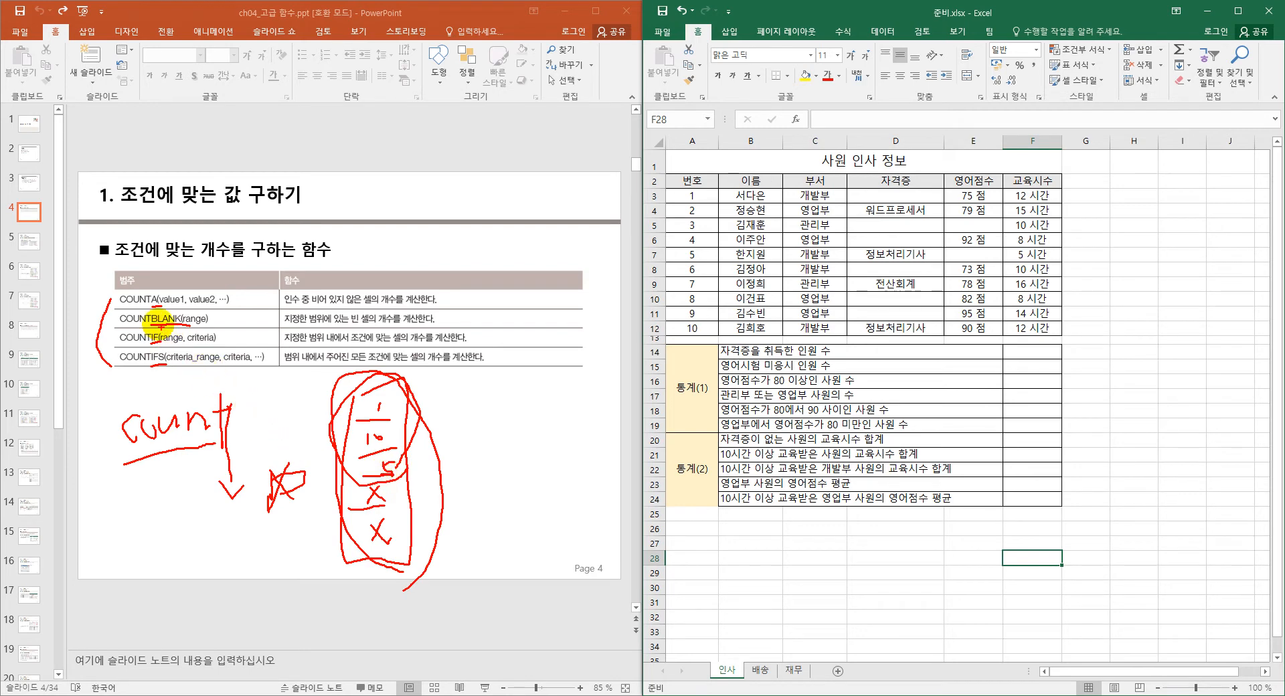
pyautogui.moveTo(338, 388)
pyautogui.mouseDown()
pyautogui.moveTo(321, 439)
pyautogui.moveTo(340, 557)
pyautogui.moveTo(419, 545)
pyautogui.moveTo(399, 373)
pyautogui.moveTo(379, 350)
pyautogui.mouseUp()
pyautogui.moveTo(370, 488)
pyautogui.mouseDown()
pyautogui.moveTo(382, 500)
pyautogui.moveTo(372, 541)
pyautogui.mouseUp()
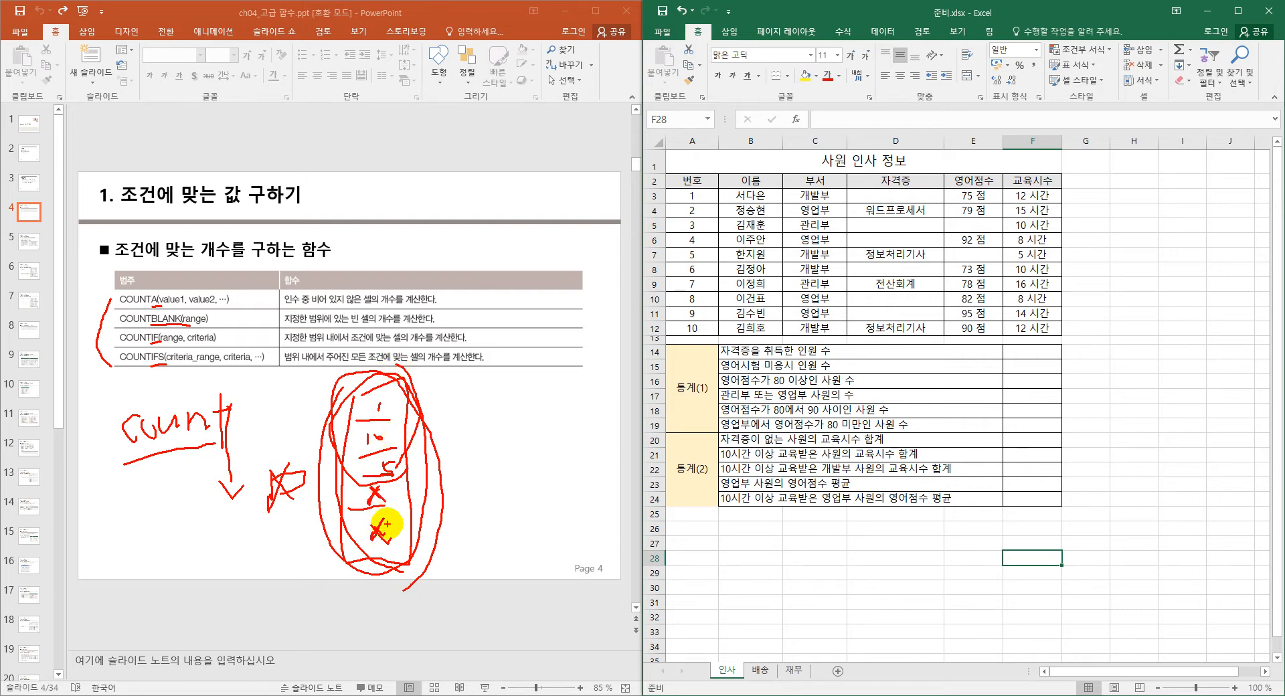
pyautogui.moveTo(179, 328); pyautogui.dragTo(198, 321)
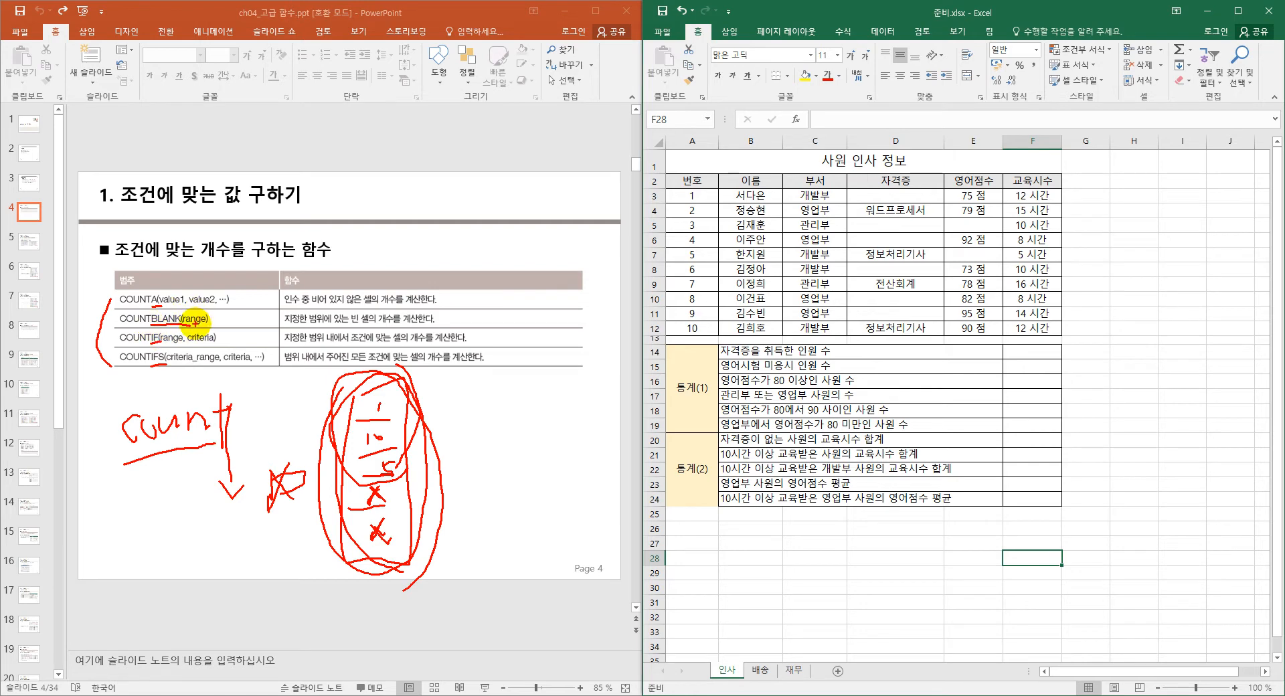
pyautogui.hotkey('ctrl', 'z')
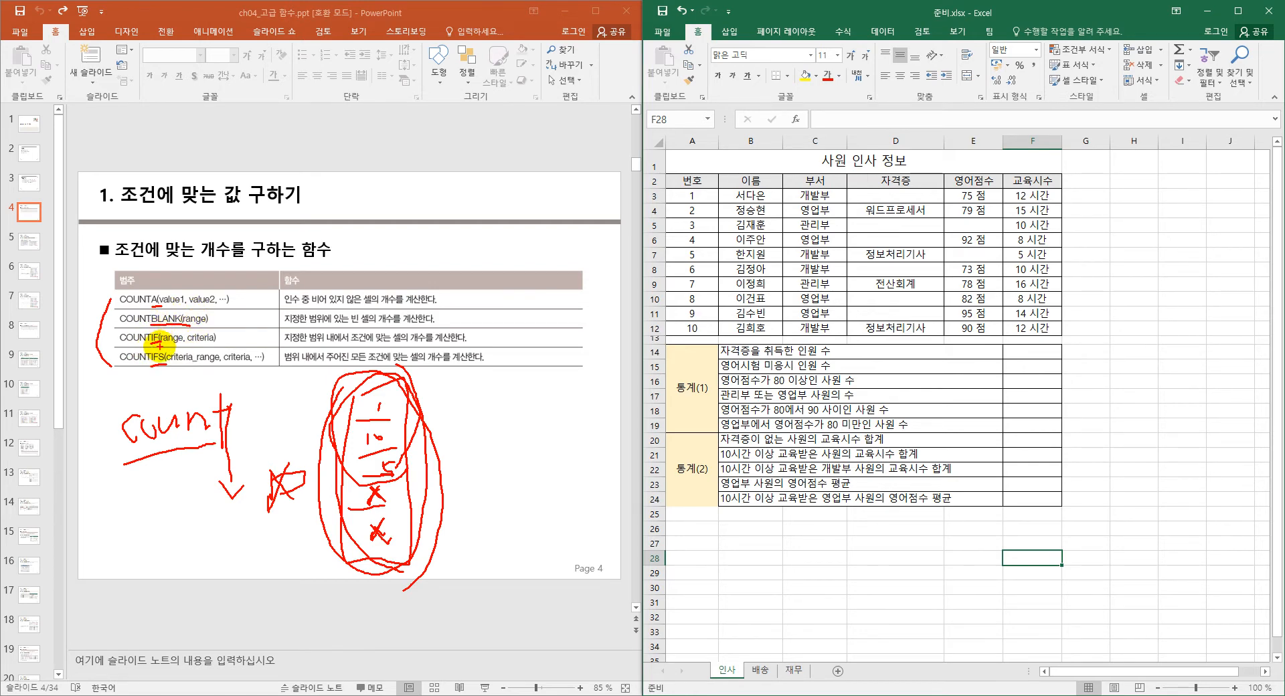
pyautogui.moveTo(460, 428)
pyautogui.mouseDown()
pyautogui.moveTo(466, 404)
pyautogui.moveTo(512, 430)
pyautogui.moveTo(567, 428)
pyautogui.mouseUp()
pyautogui.moveTo(573, 400); pyautogui.dragTo(577, 437)
pyautogui.moveTo(448, 402)
pyautogui.mouseDown()
pyautogui.moveTo(449, 443)
pyautogui.moveTo(569, 445)
pyautogui.moveTo(588, 418)
pyautogui.moveTo(469, 395)
pyautogui.moveTo(444, 409)
pyautogui.mouseUp()
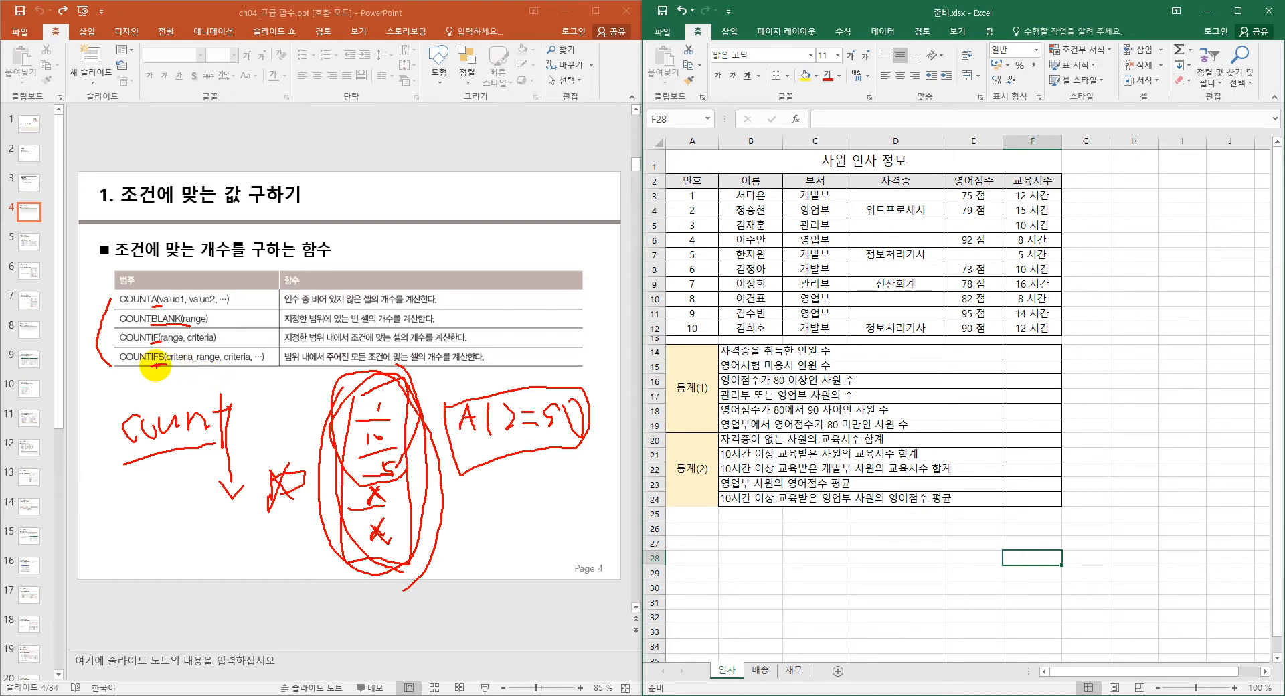
pyautogui.moveTo(158, 357); pyautogui.dragTo(159, 365)
pyautogui.moveTo(470, 496)
pyautogui.mouseDown()
pyautogui.moveTo(472, 527)
pyautogui.moveTo(515, 510)
pyautogui.moveTo(512, 538)
pyautogui.mouseUp()
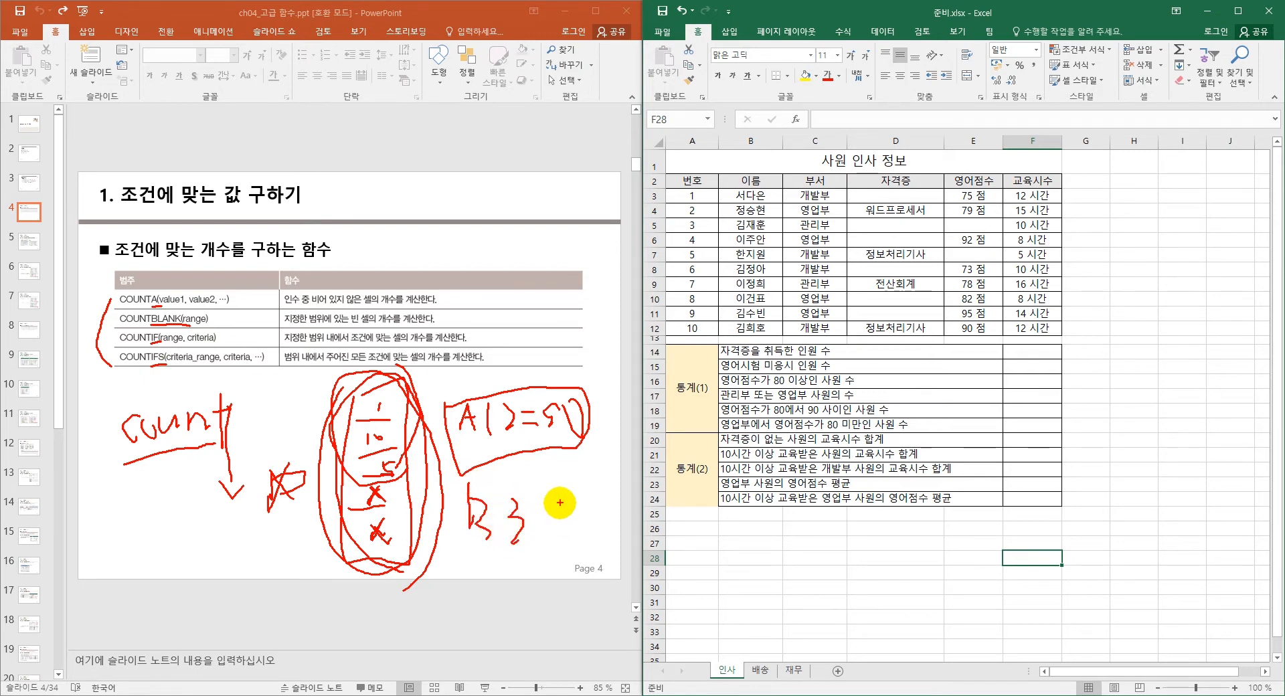
pyautogui.moveTo(561, 497)
pyautogui.mouseDown()
pyautogui.moveTo(589, 502)
pyautogui.moveTo(546, 532)
pyautogui.mouseUp()
pyautogui.moveTo(476, 492)
pyautogui.mouseDown()
pyautogui.moveTo(461, 512)
pyautogui.moveTo(496, 556)
pyautogui.moveTo(606, 516)
pyautogui.moveTo(468, 498)
pyautogui.mouseUp()
pyautogui.moveTo(605, 477); pyautogui.dragTo(616, 486)
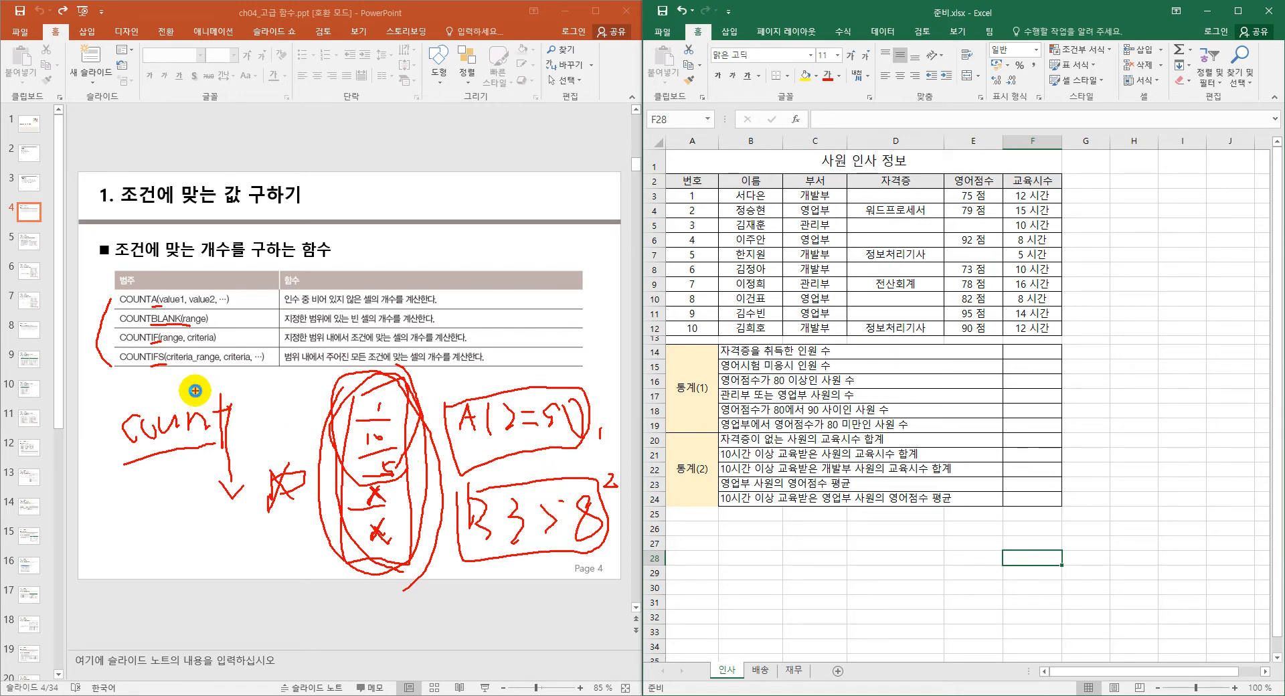
pyautogui.press('Escape')
# - Advance to the slide for example 4-1, and start a COUNTA formula in cell F14 with its function arguments open
pyautogui.scroll(-1, 194, 395)
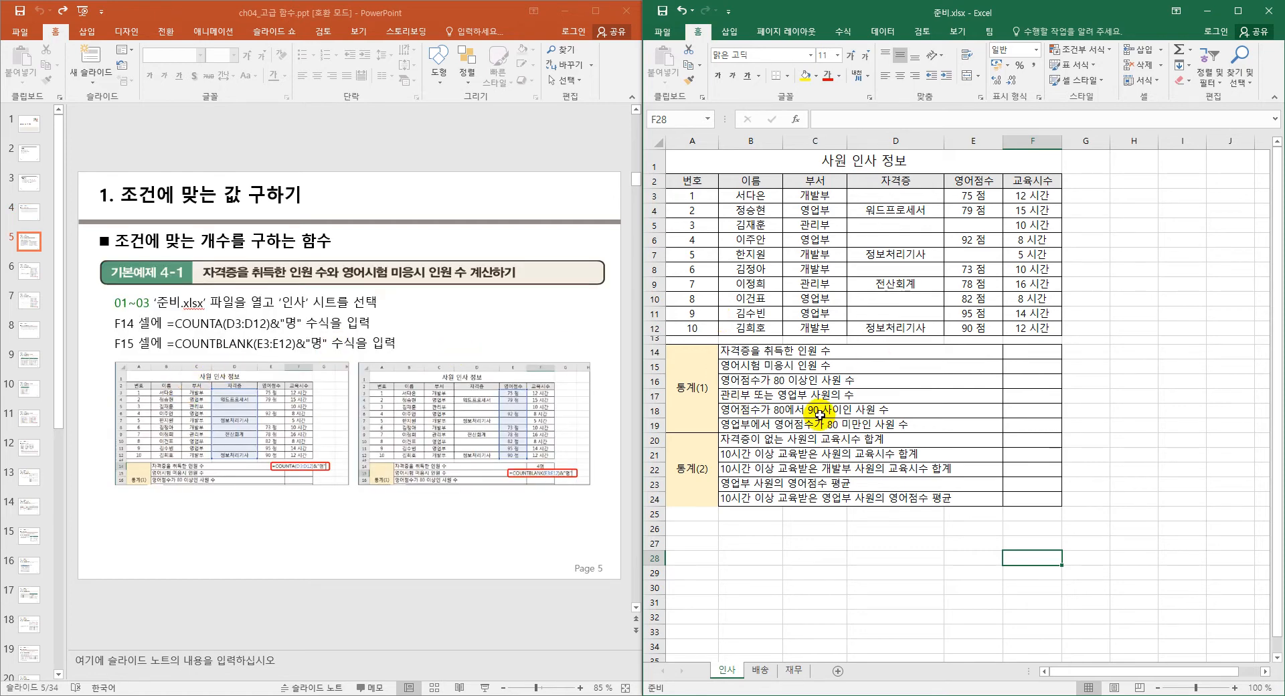
pyautogui.click(1021, 354)
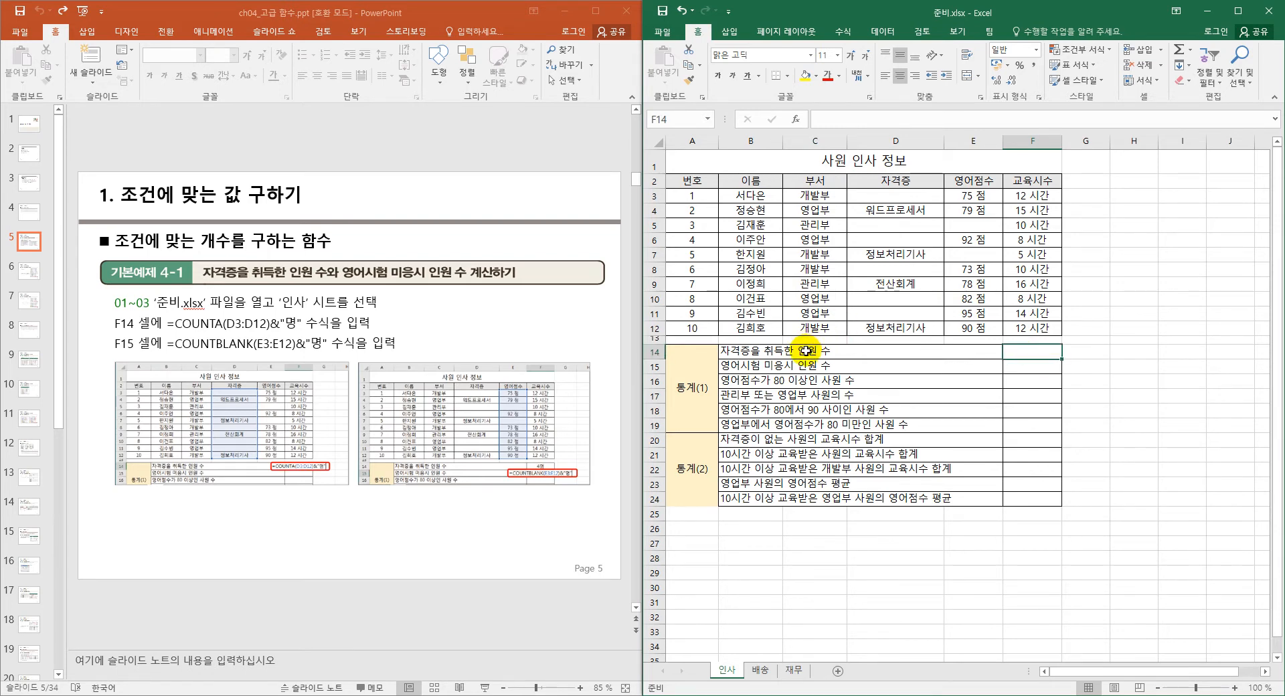
pyautogui.click(1021, 352)
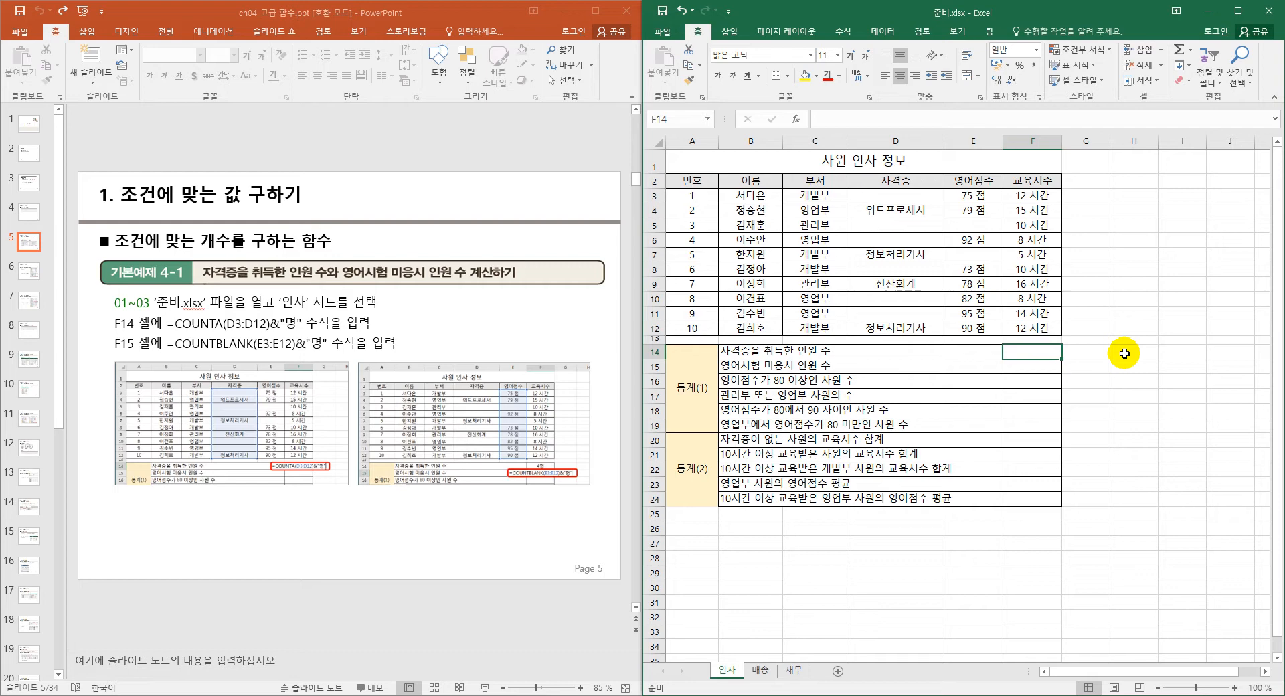
pyautogui.write('=')
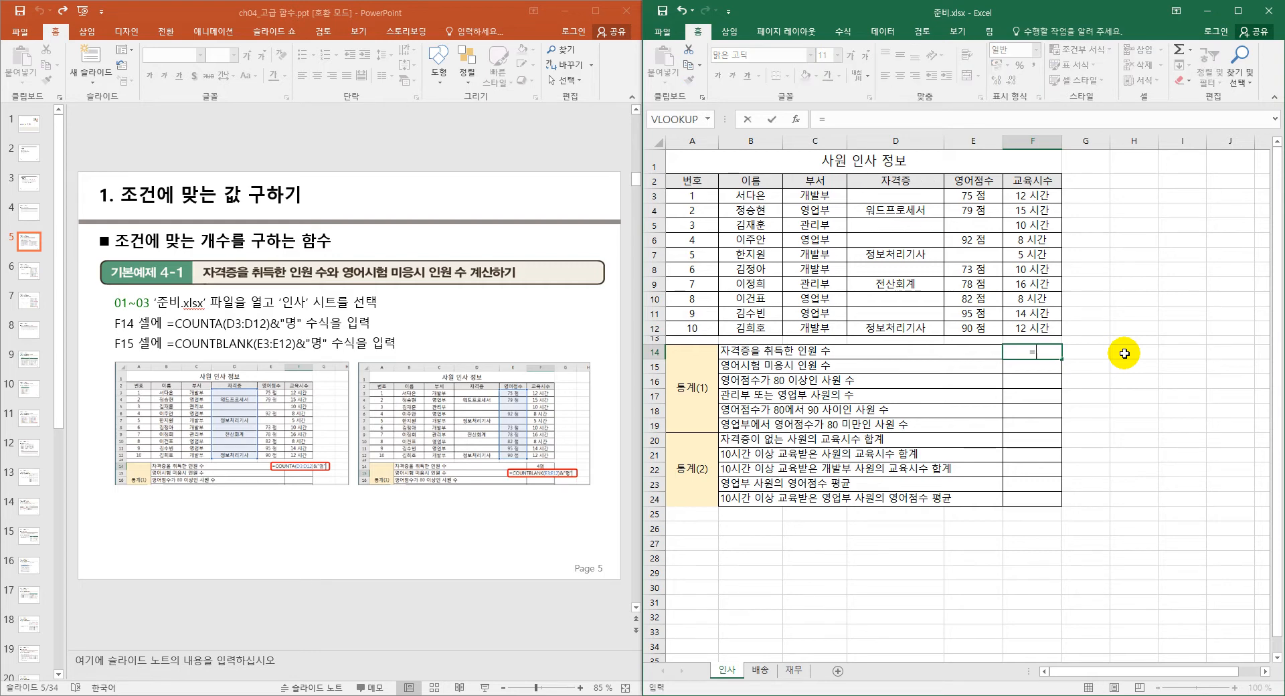
pyautogui.write('cu')
pyautogui.press('BackSpace')
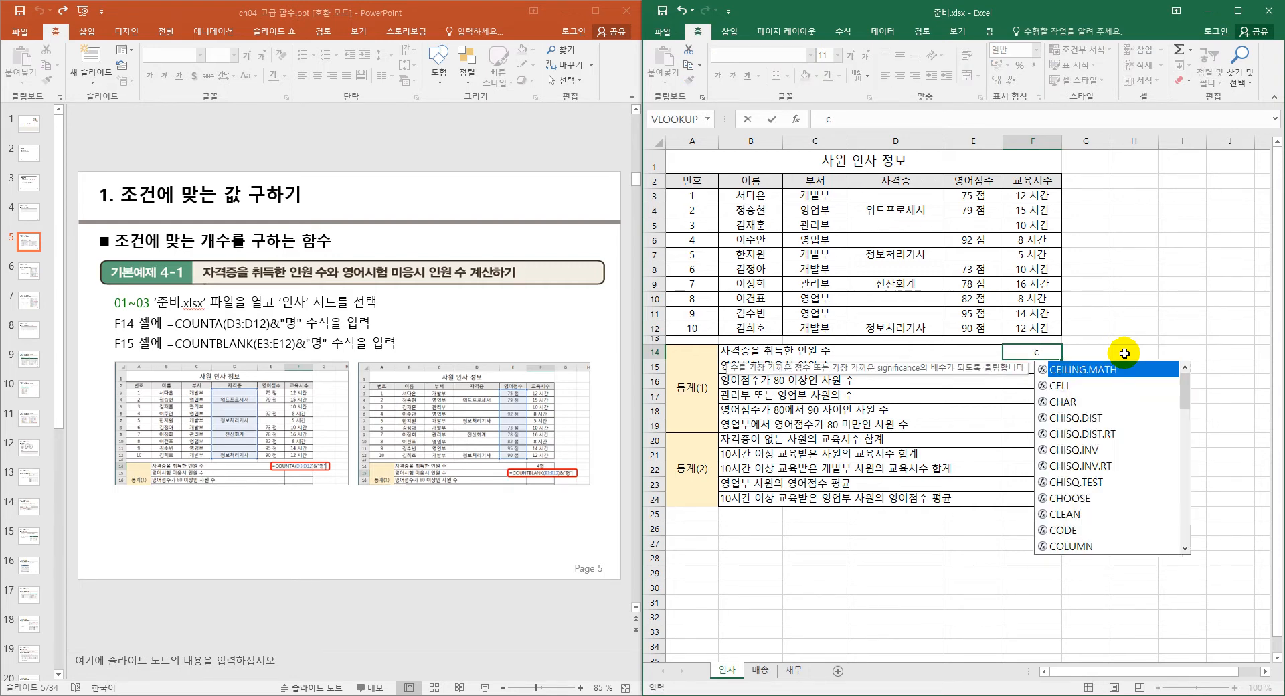
pyautogui.write('ounta')
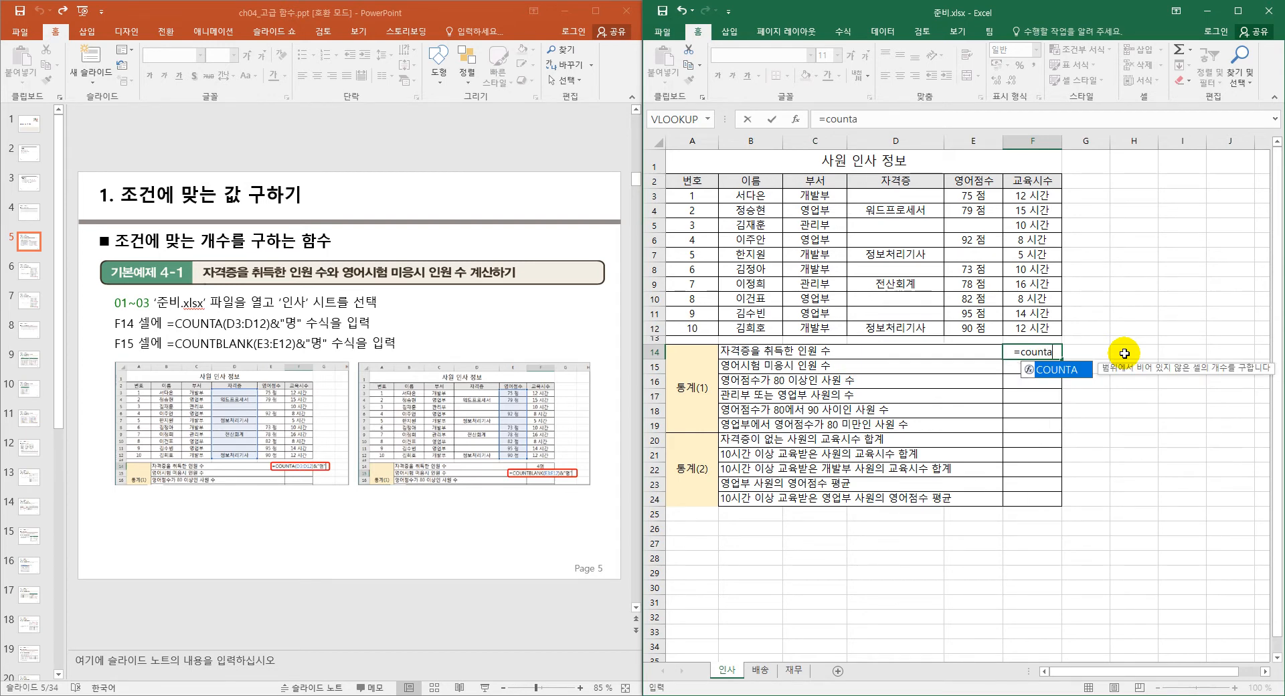
pyautogui.write('(')
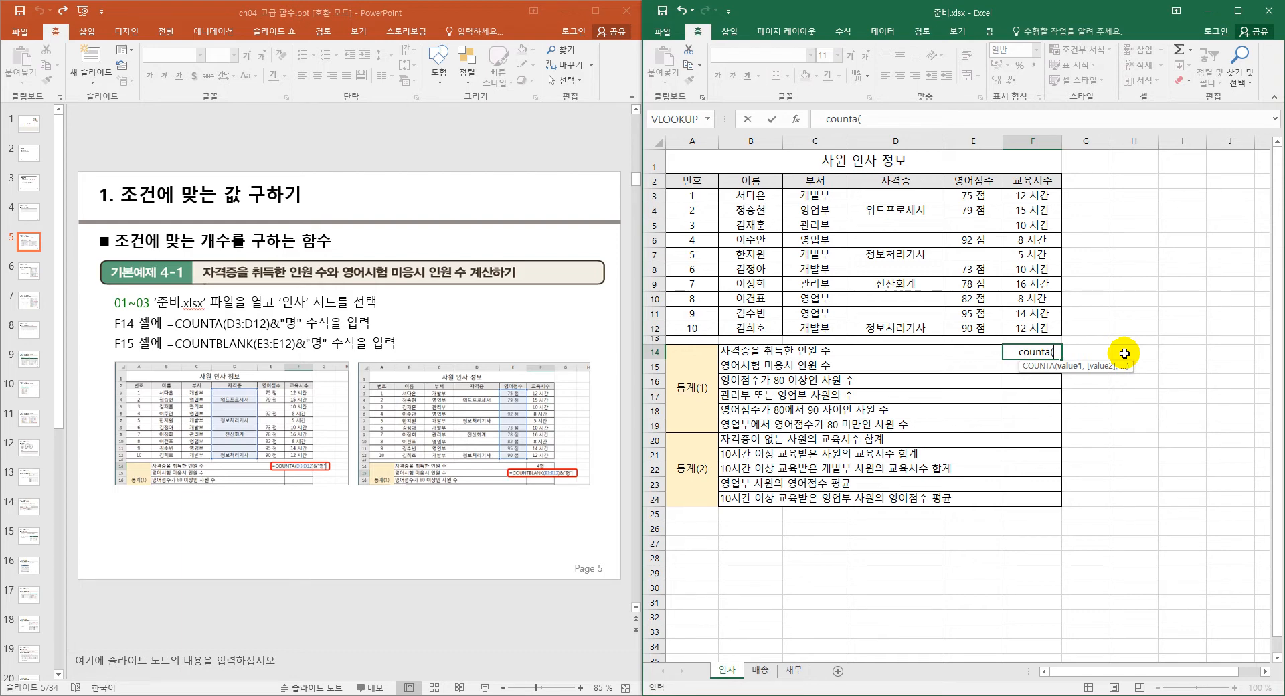
pyautogui.hotkey('ctrl', 'a')
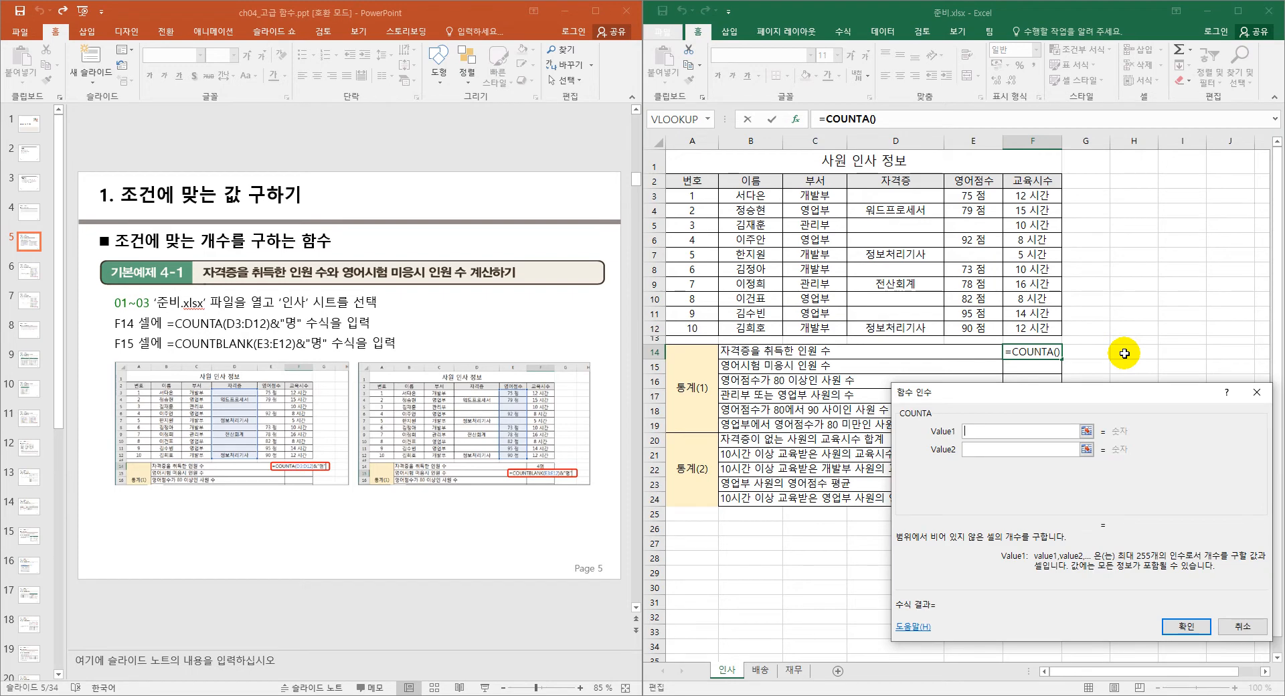
# - Set COUNTA's first value to the certificate range as the absolute reference $D$3:$D$12 and accept the function
pyautogui.moveTo(1107, 393); pyautogui.dragTo(1051, 397)
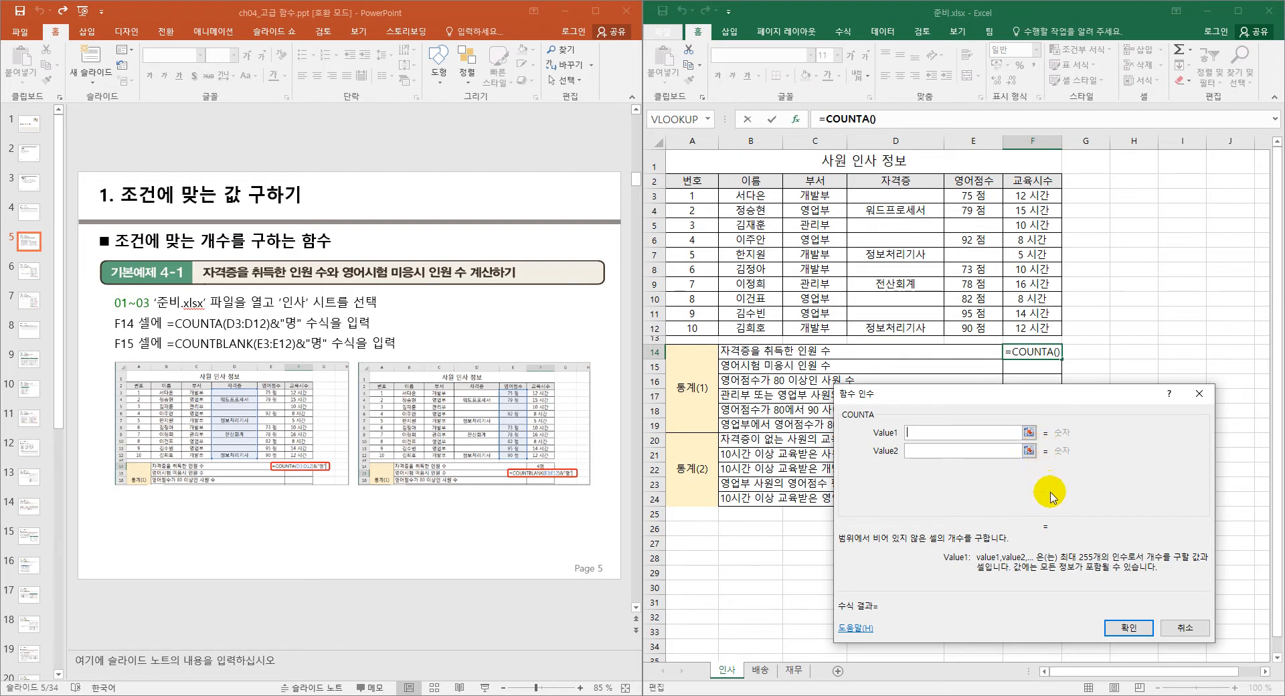
pyautogui.moveTo(1000, 396); pyautogui.dragTo(927, 388)
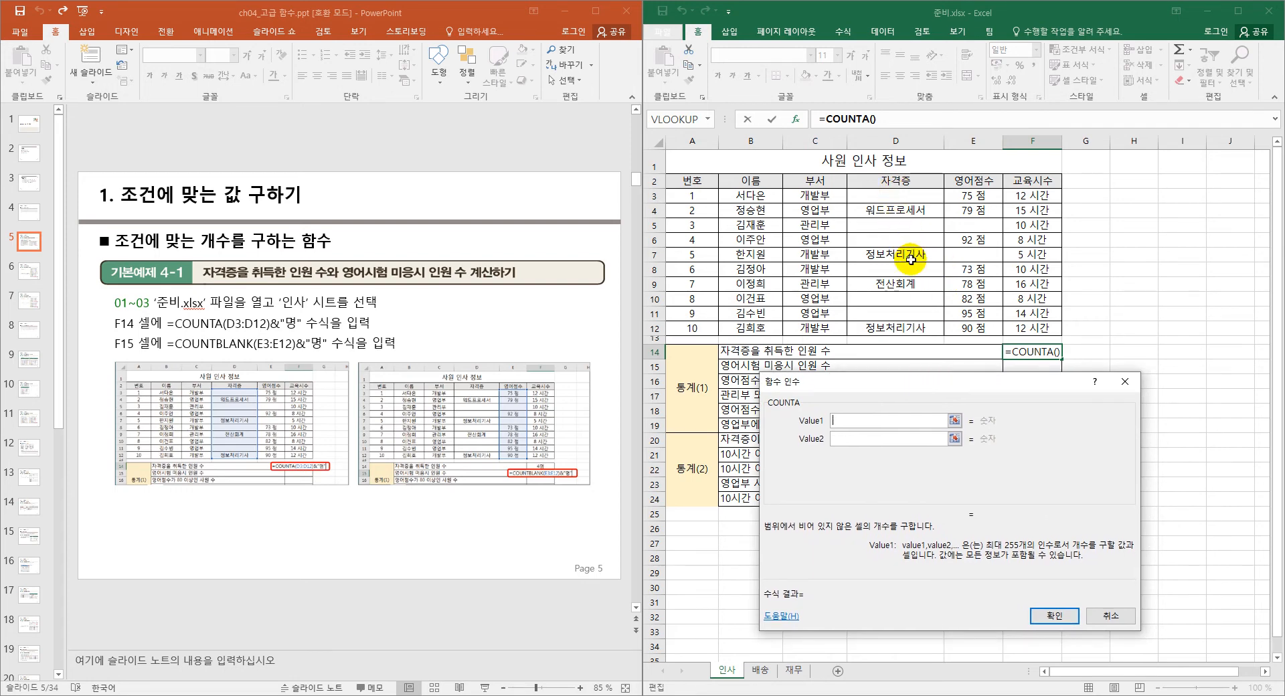
pyautogui.moveTo(911, 211); pyautogui.dragTo(919, 223)
pyautogui.moveTo(929, 286); pyautogui.dragTo(929, 328)
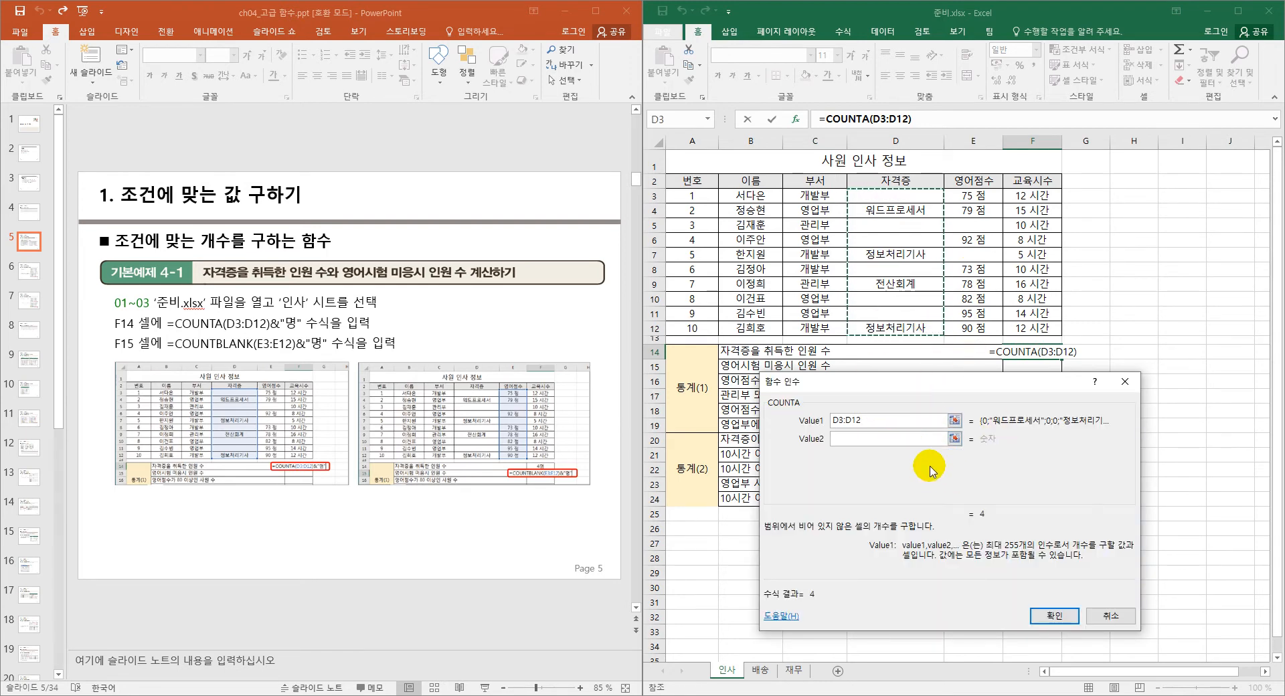
pyautogui.press('F4')
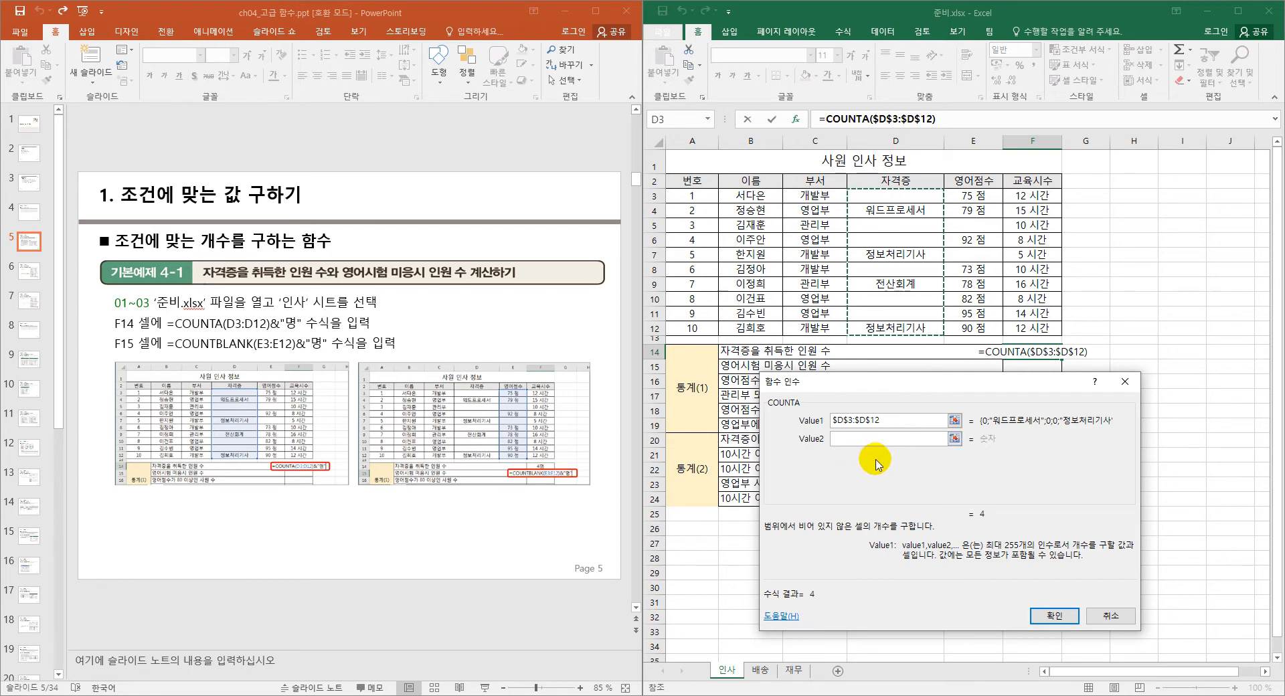
pyautogui.click(1056, 621)
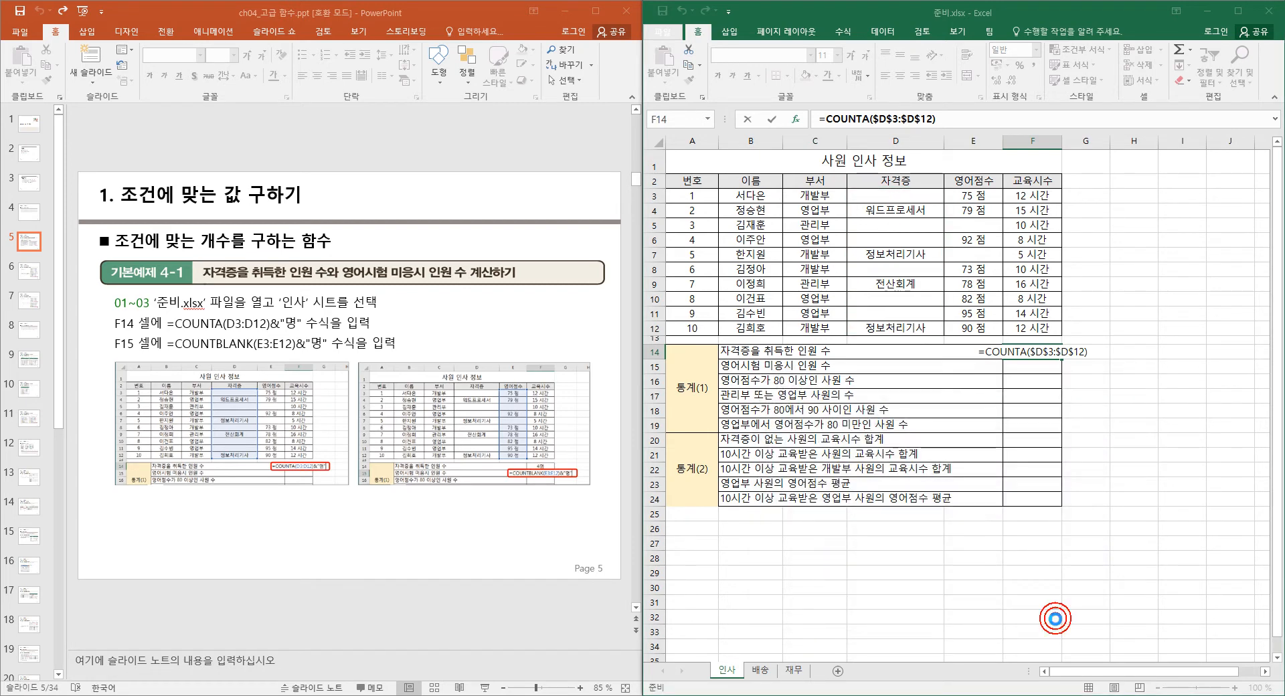
# - Append &"명" to the COUNTA formula in cell F14 and commit it
pyautogui.doubleClick(1044, 351)
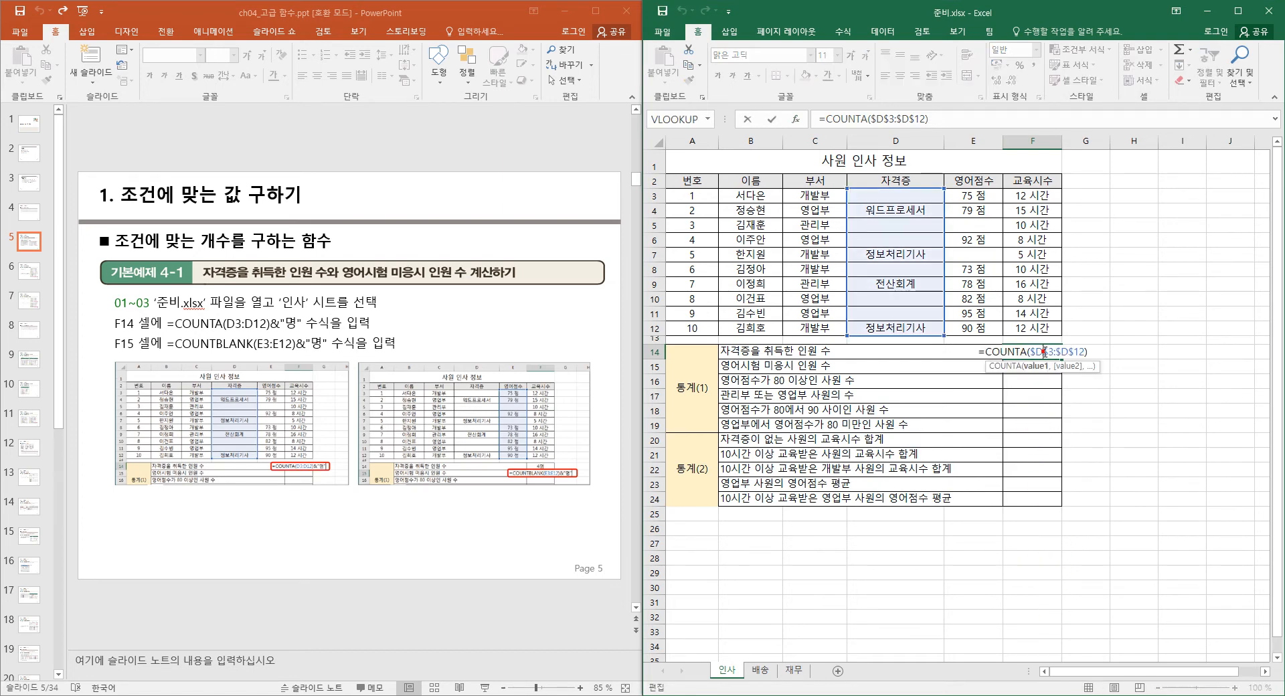
pyautogui.click(1093, 353)
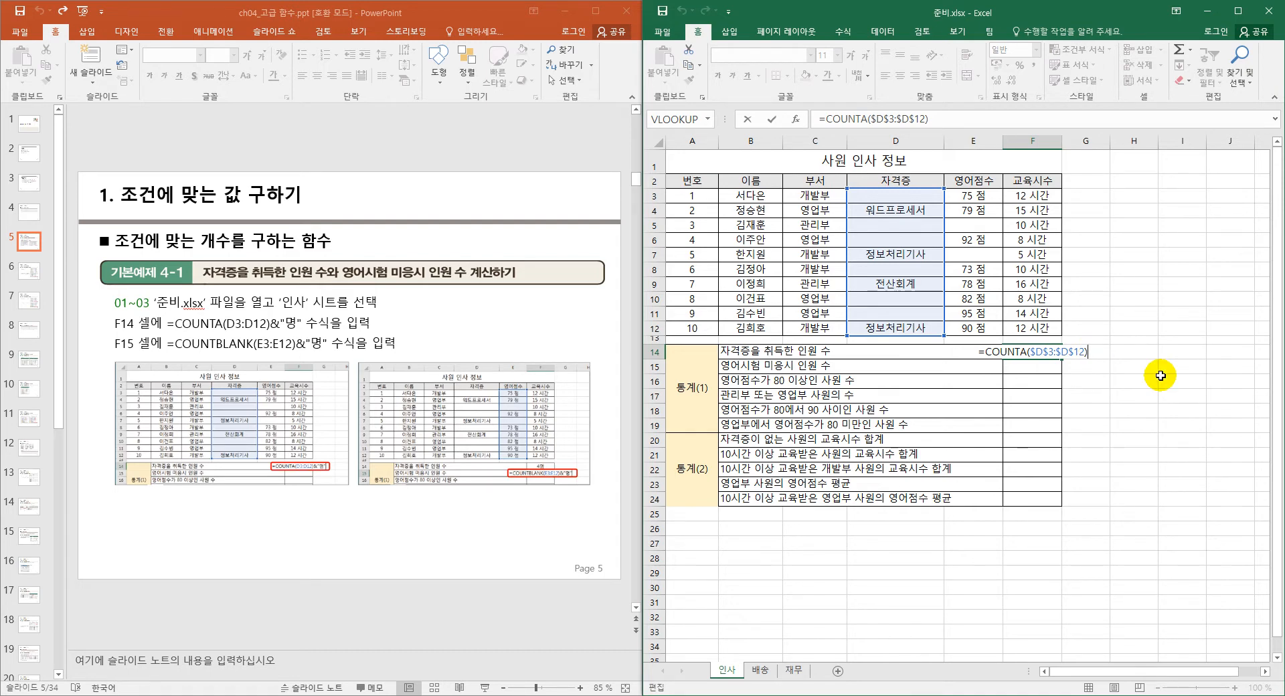
pyautogui.write('&"명')
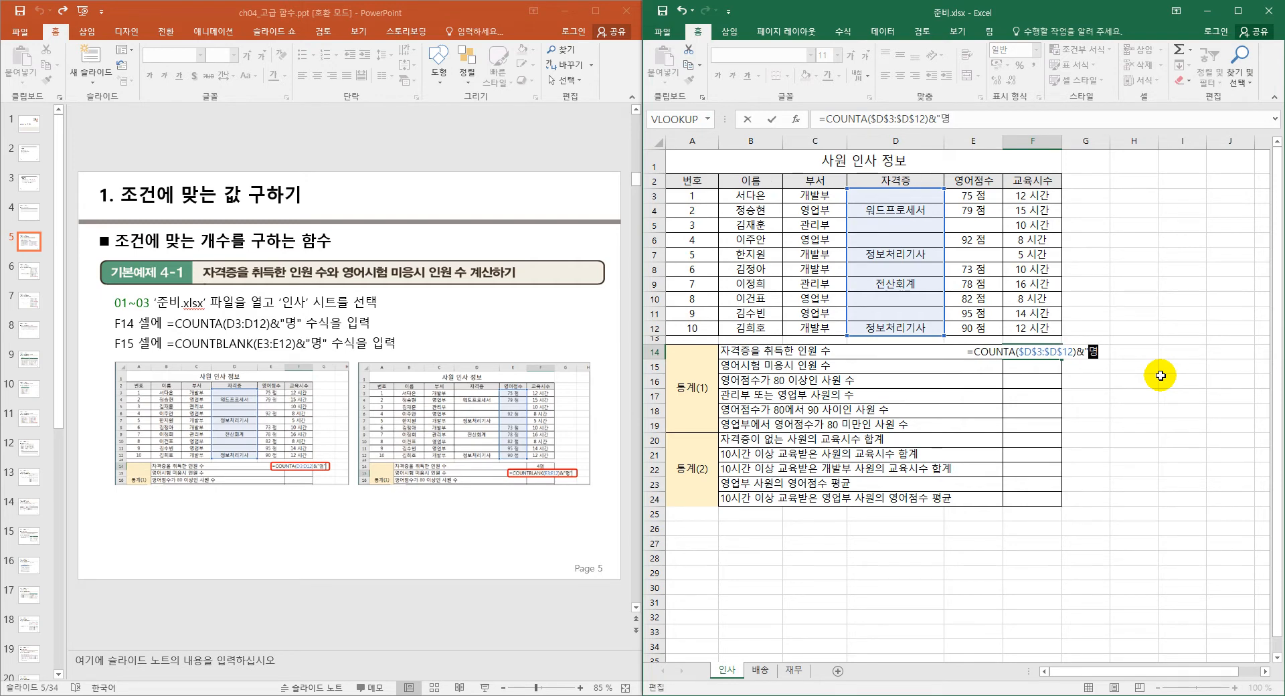
pyautogui.write('"')
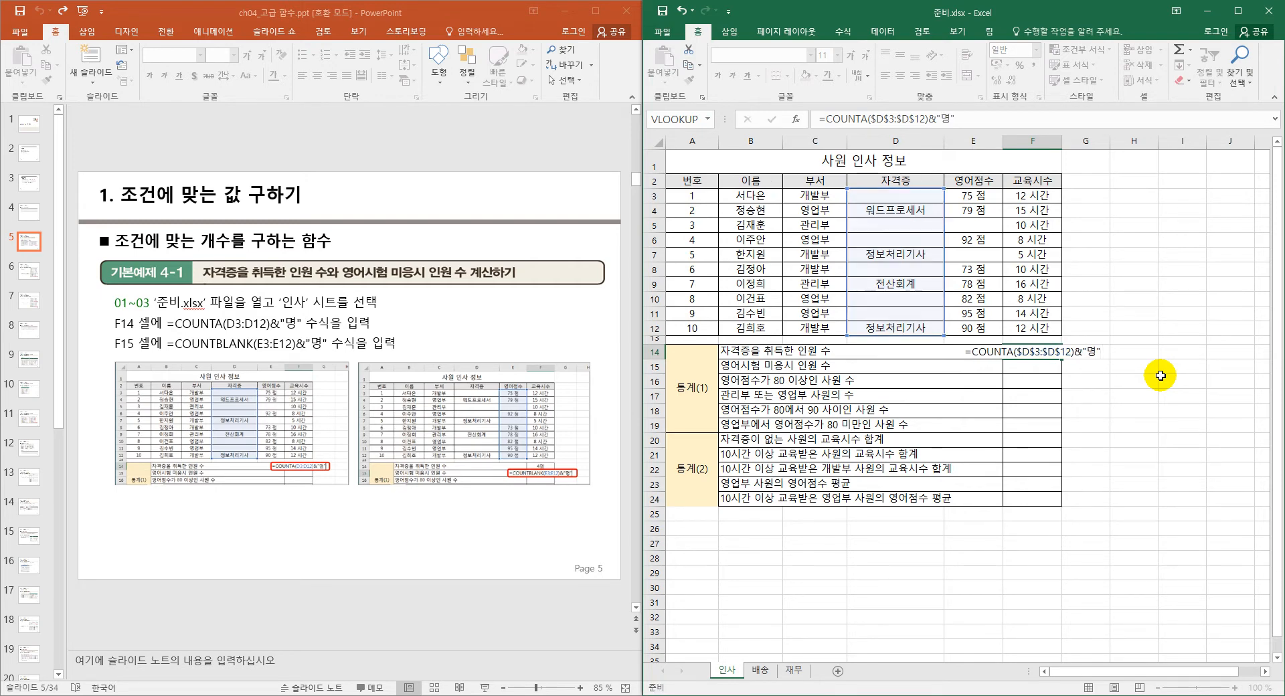
pyautogui.press('Return')
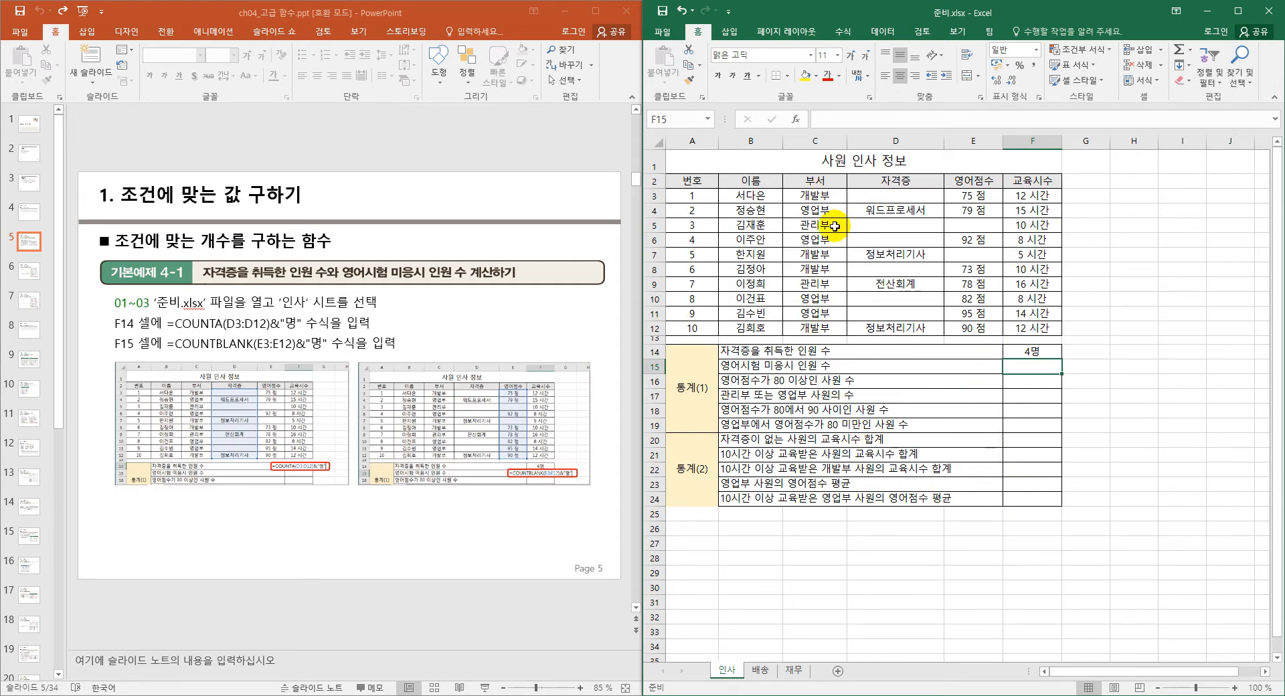
# - Examine the employee table column by column, from number and department through certificate, English score and training hours
pyautogui.click(702, 197)
pyautogui.click(751, 195)
pyautogui.moveTo(819, 196); pyautogui.dragTo(834, 328)
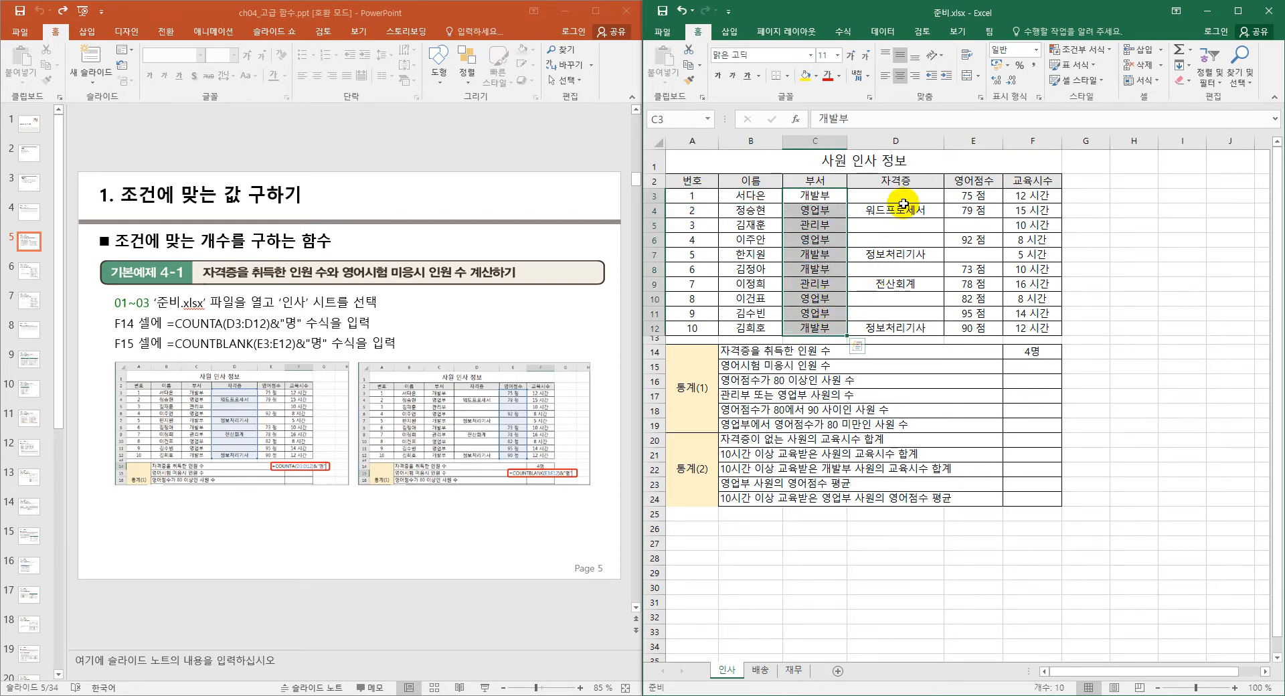
pyautogui.moveTo(907, 197); pyautogui.dragTo(914, 332)
pyautogui.click(982, 194)
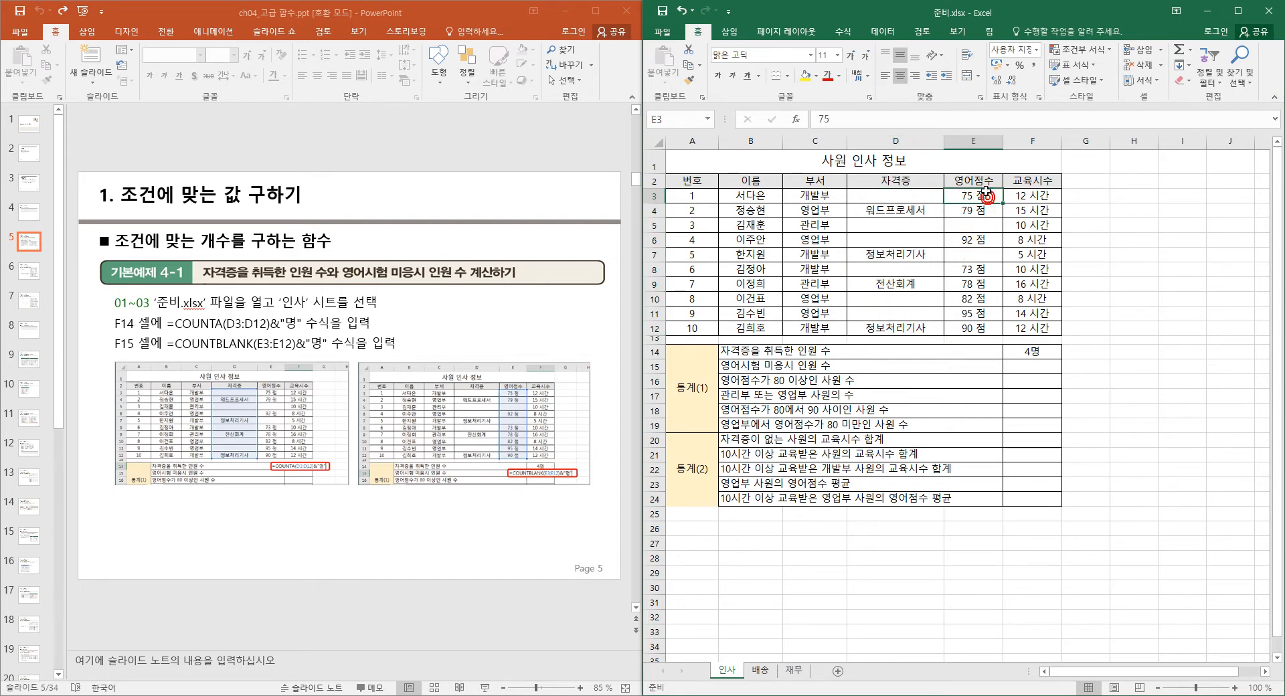
pyautogui.moveTo(986, 190); pyautogui.dragTo(988, 330)
pyautogui.moveTo(1041, 196); pyautogui.dragTo(1047, 306)
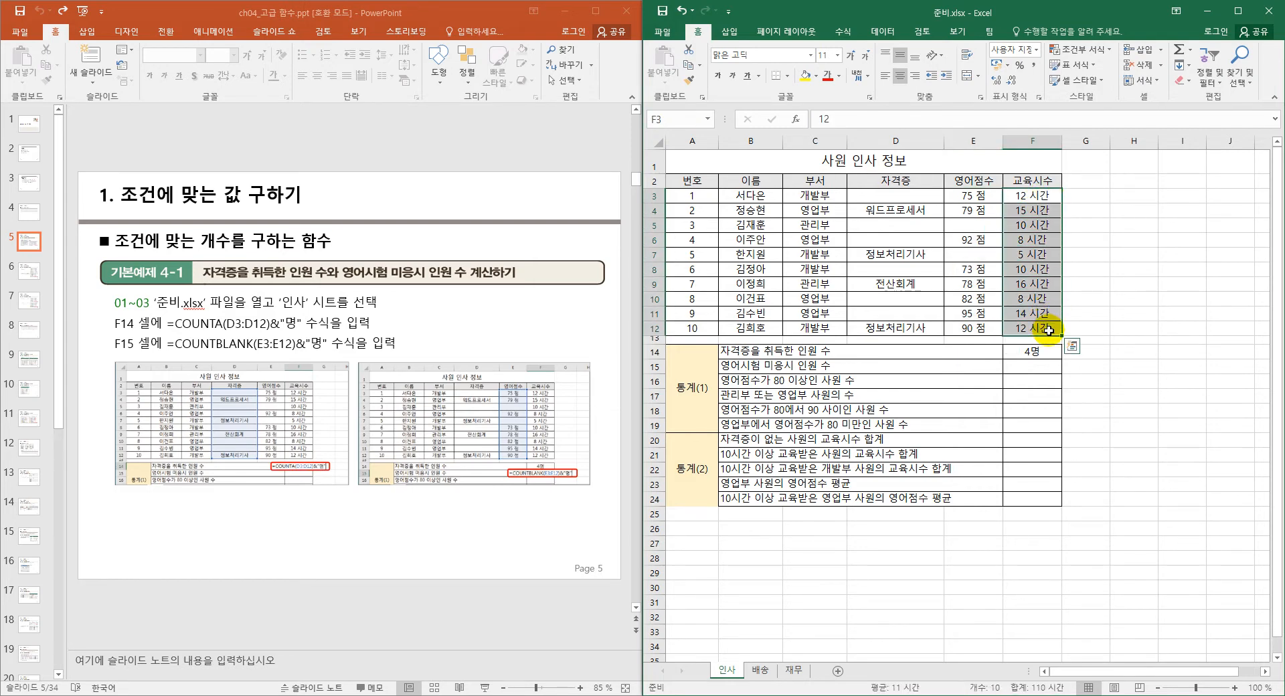
pyautogui.moveTo(1048, 330); pyautogui.dragTo(1049, 330)
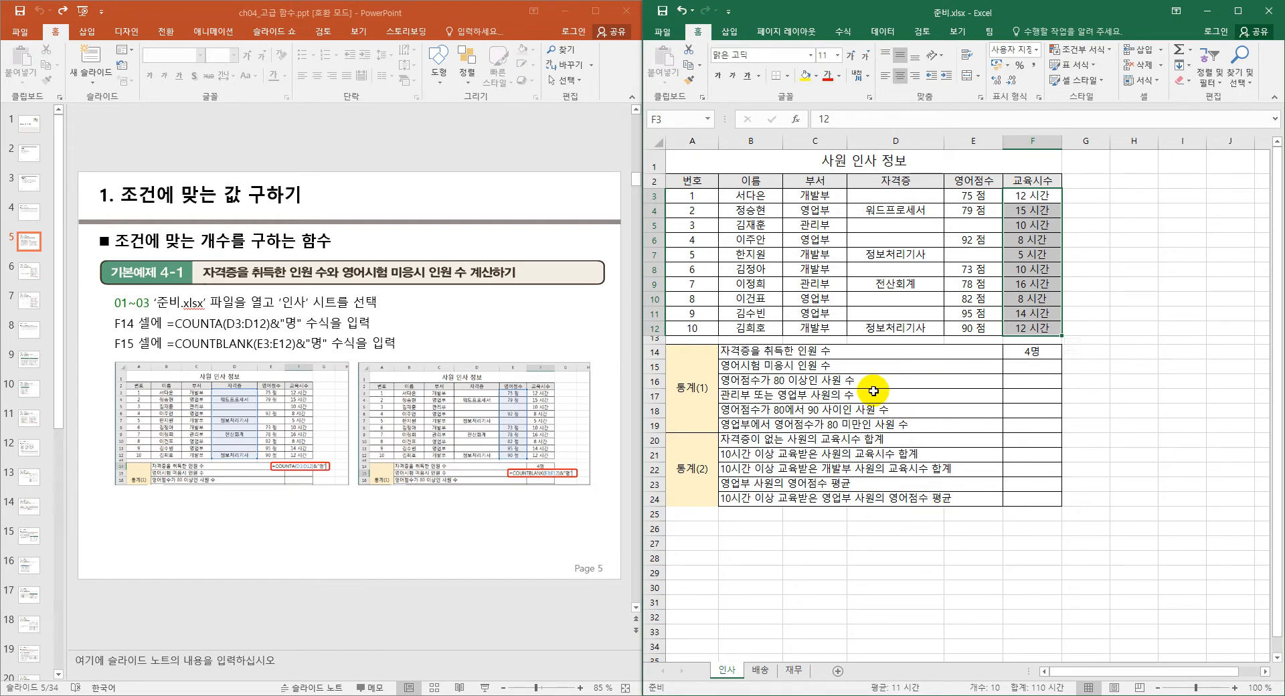
# - Review the formula in F14 and check the English score range E3:E12 for blank cells relevant to F15
pyautogui.click(1029, 351)
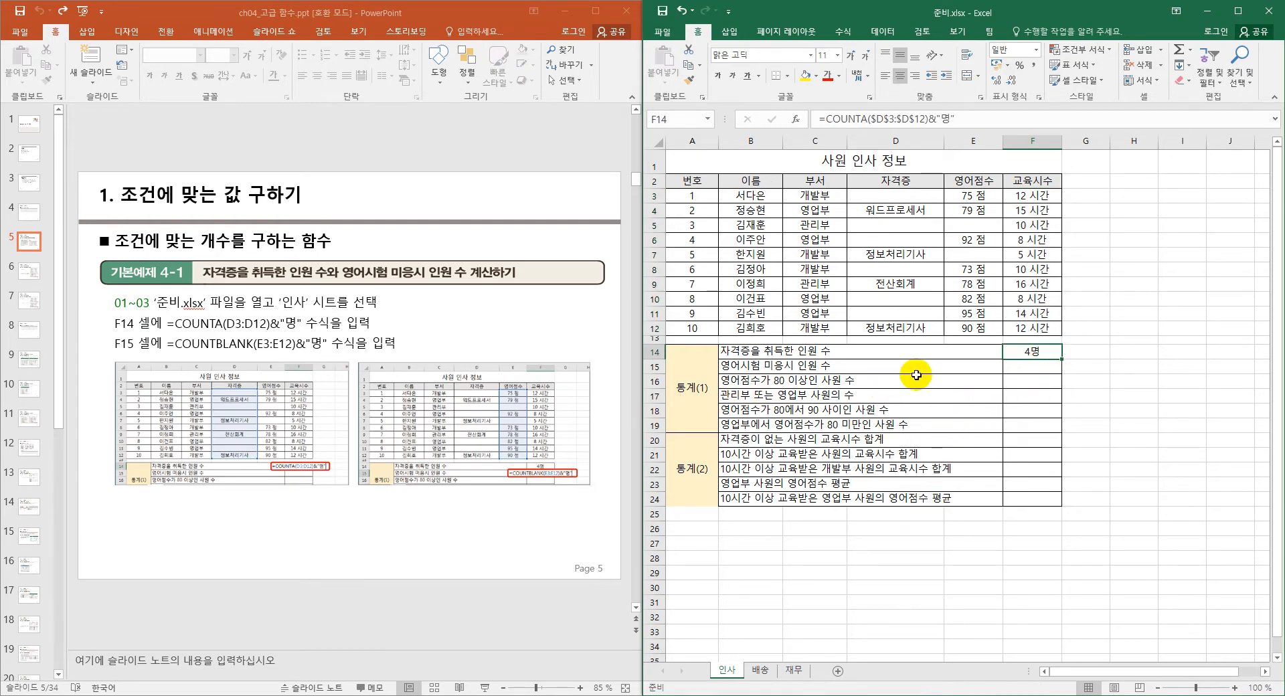
pyautogui.click(1042, 369)
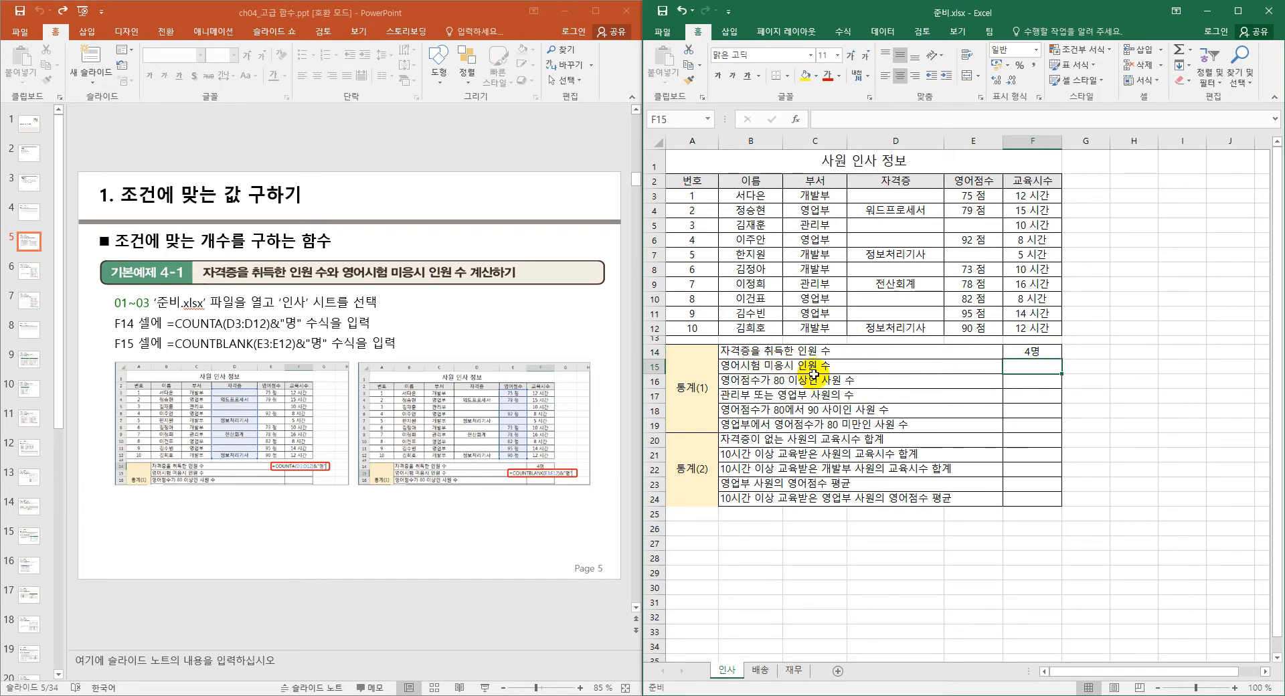
pyautogui.moveTo(974, 197); pyautogui.dragTo(981, 330)
pyautogui.click(974, 255)
pyautogui.click(974, 223)
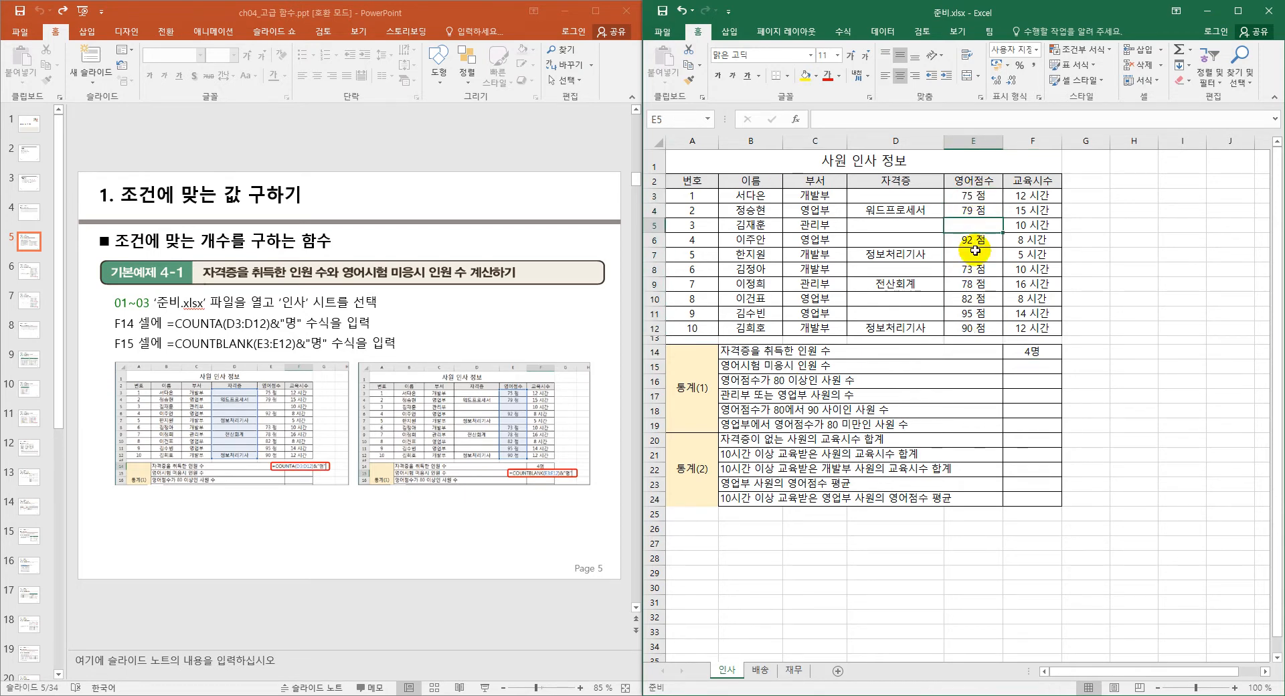
# - Start a COUNTBLANK function in cell F15 for the number of employees who did not take the English test
pyautogui.click(974, 254)
pyautogui.click(1040, 367)
pyautogui.click(1038, 363)
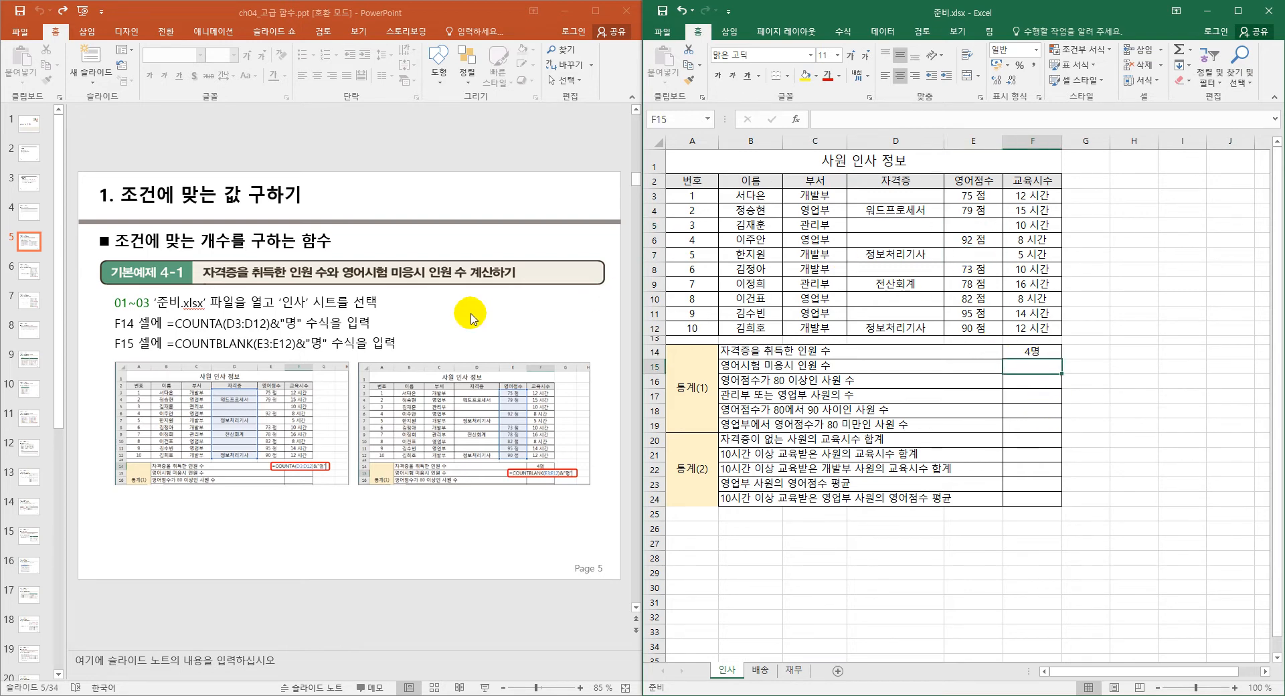
pyautogui.write('=채ㅕ')
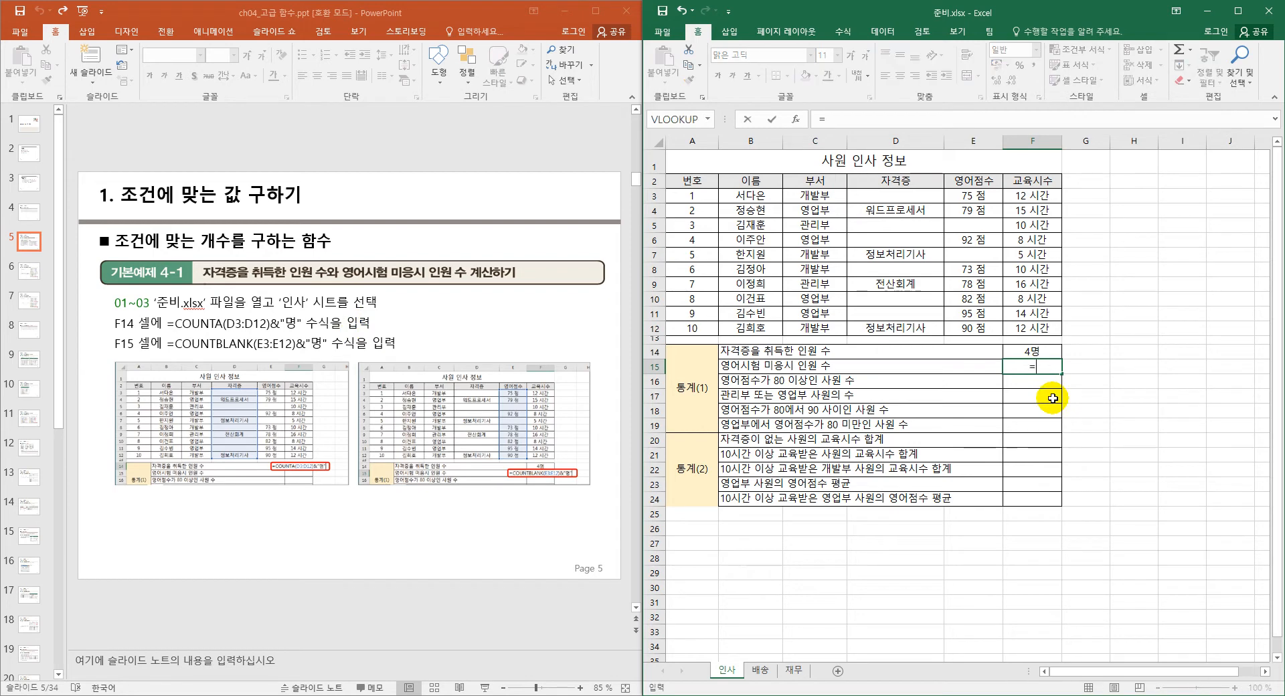
pyautogui.press('BackSpace')
pyautogui.press('BackSpace')
pyautogui.press('BackSpace')
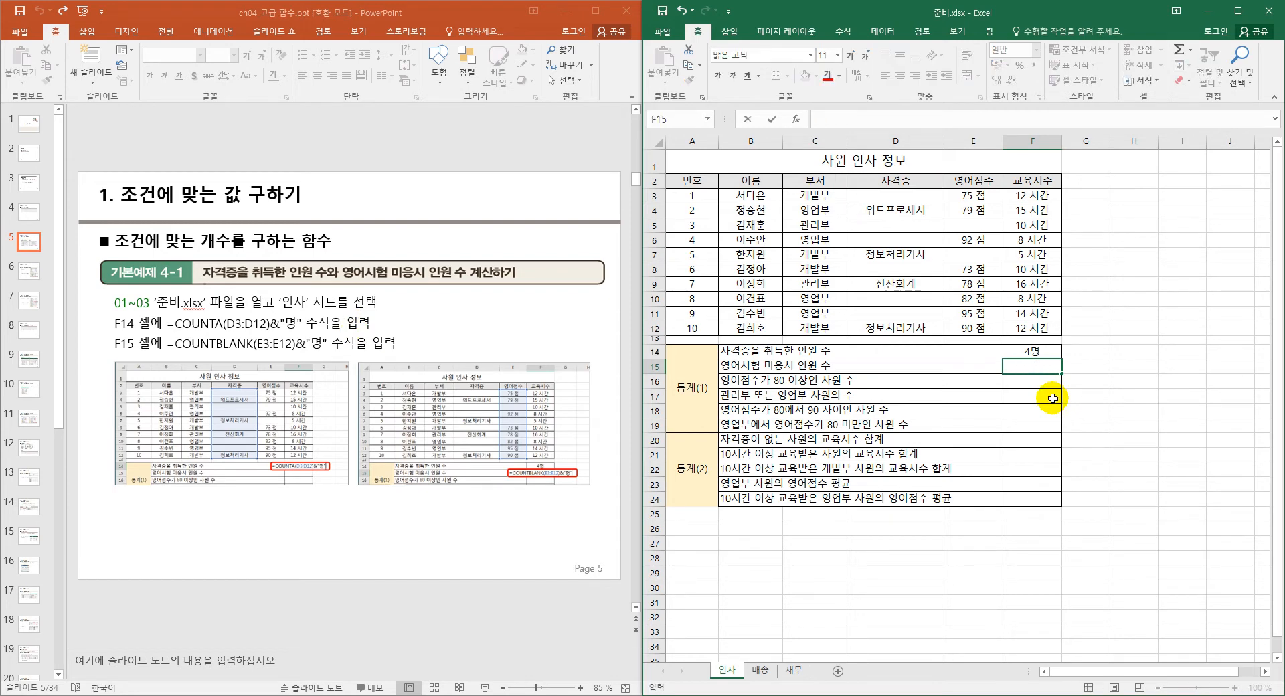
pyautogui.write('=count')
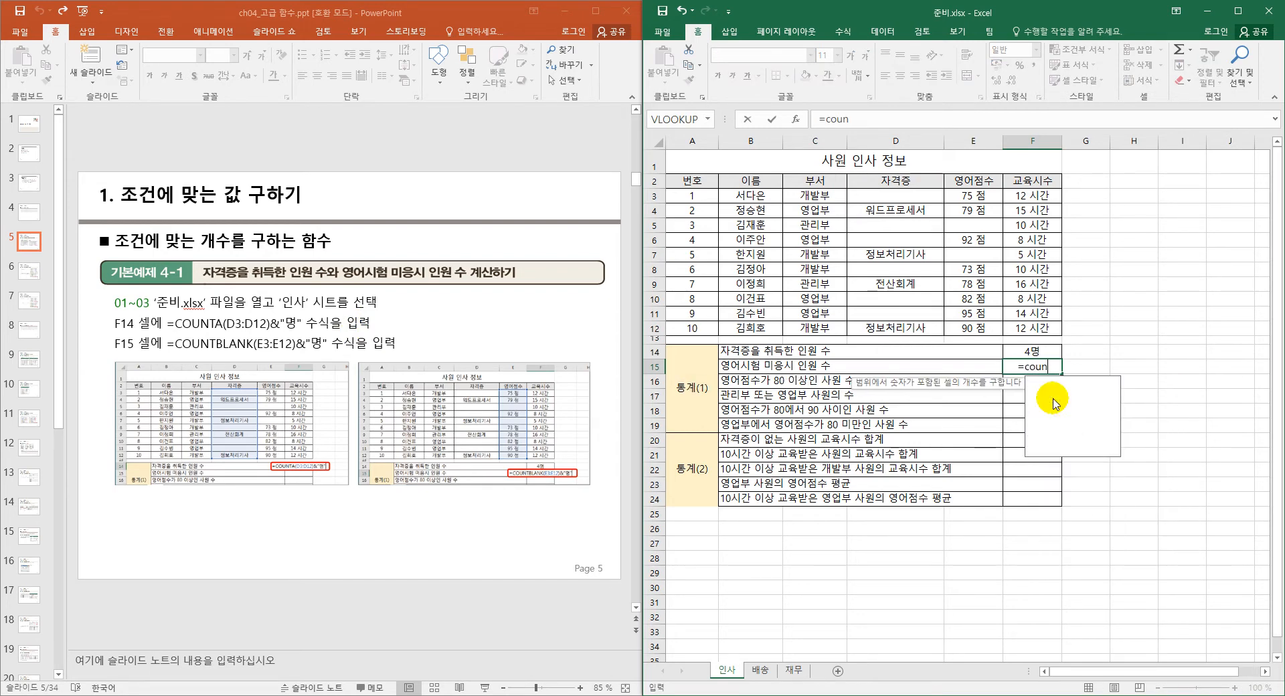
pyautogui.press('Down')
pyautogui.press('Down')
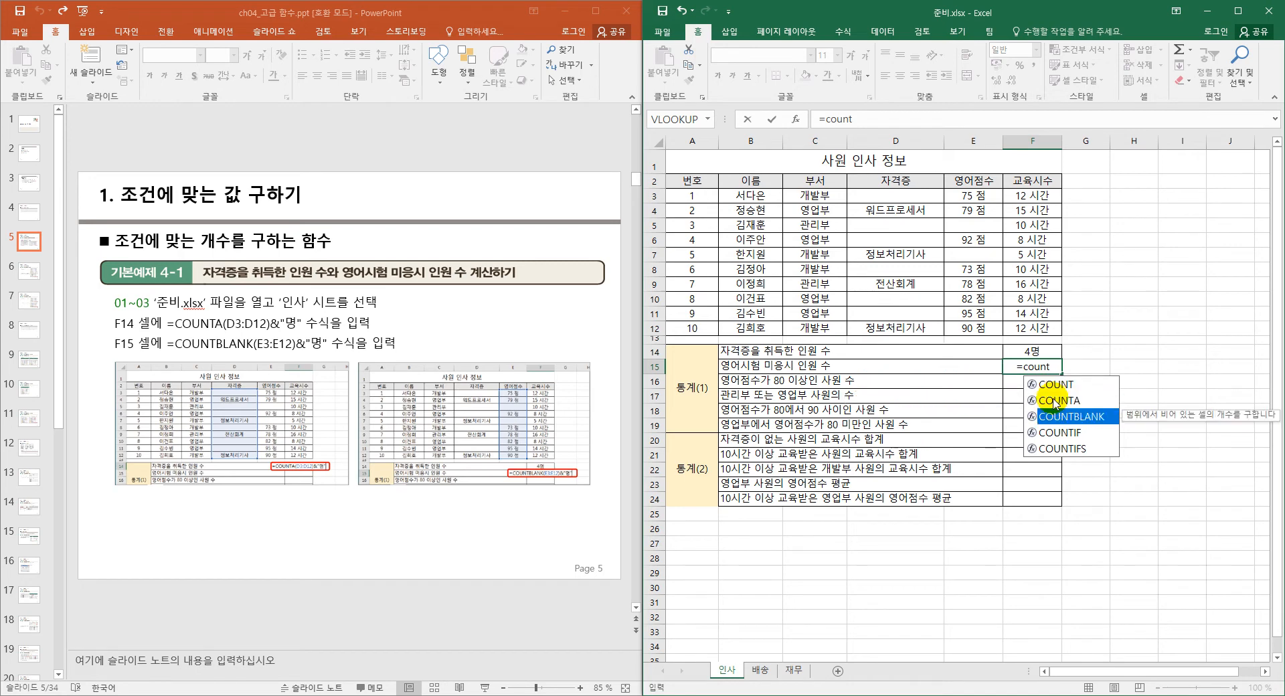
pyautogui.press('Tab')
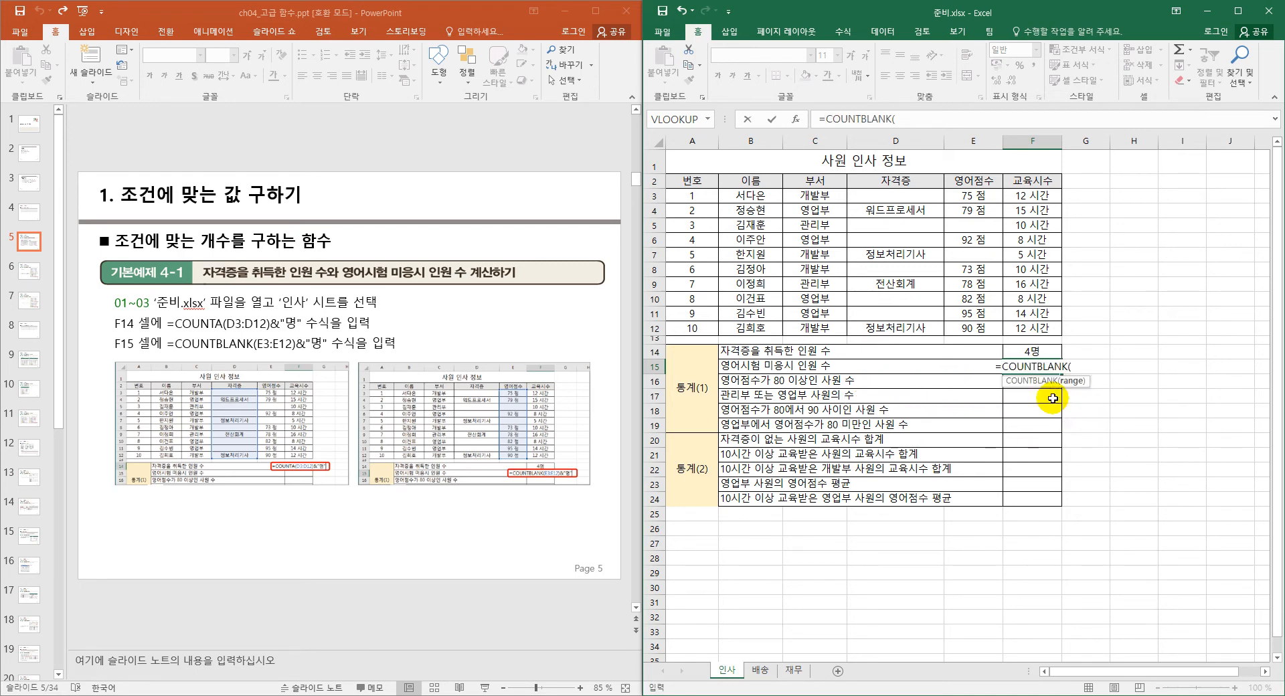
# - Open COUNTBLANK's function arguments, set the range to the English scores E3:E12 and accept the function
pyautogui.hotkey('ctrl', 'a')
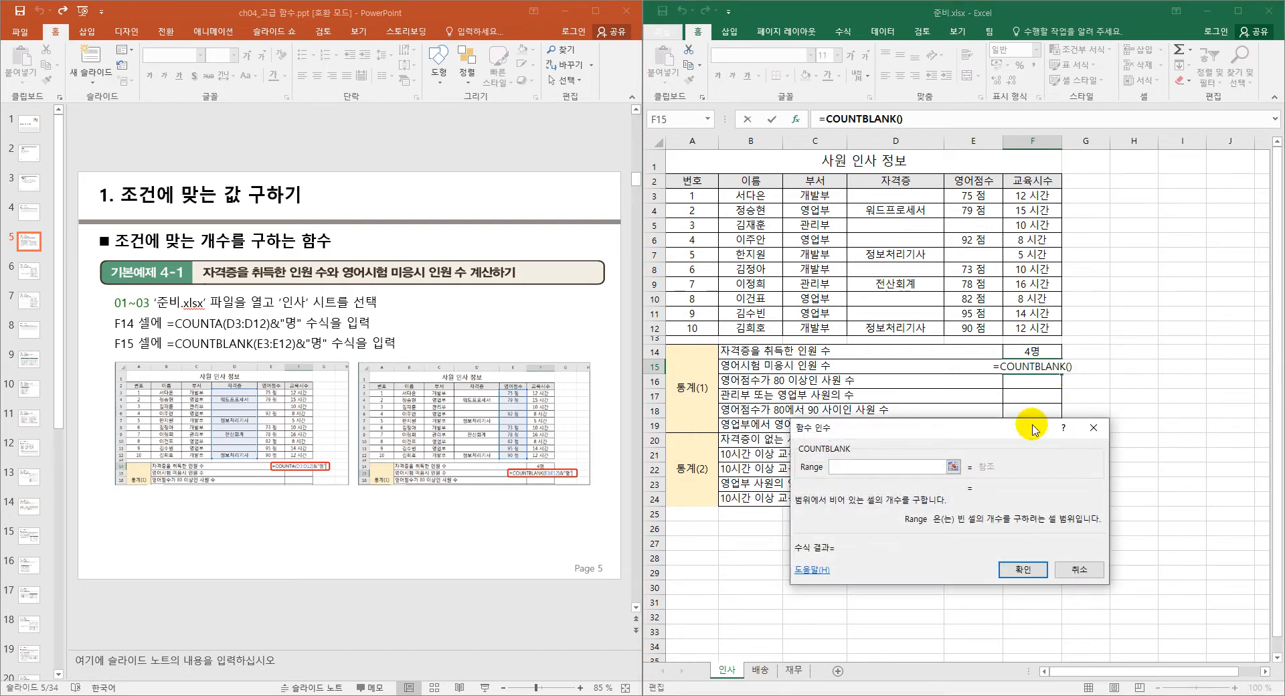
pyautogui.moveTo(980, 196); pyautogui.dragTo(984, 328)
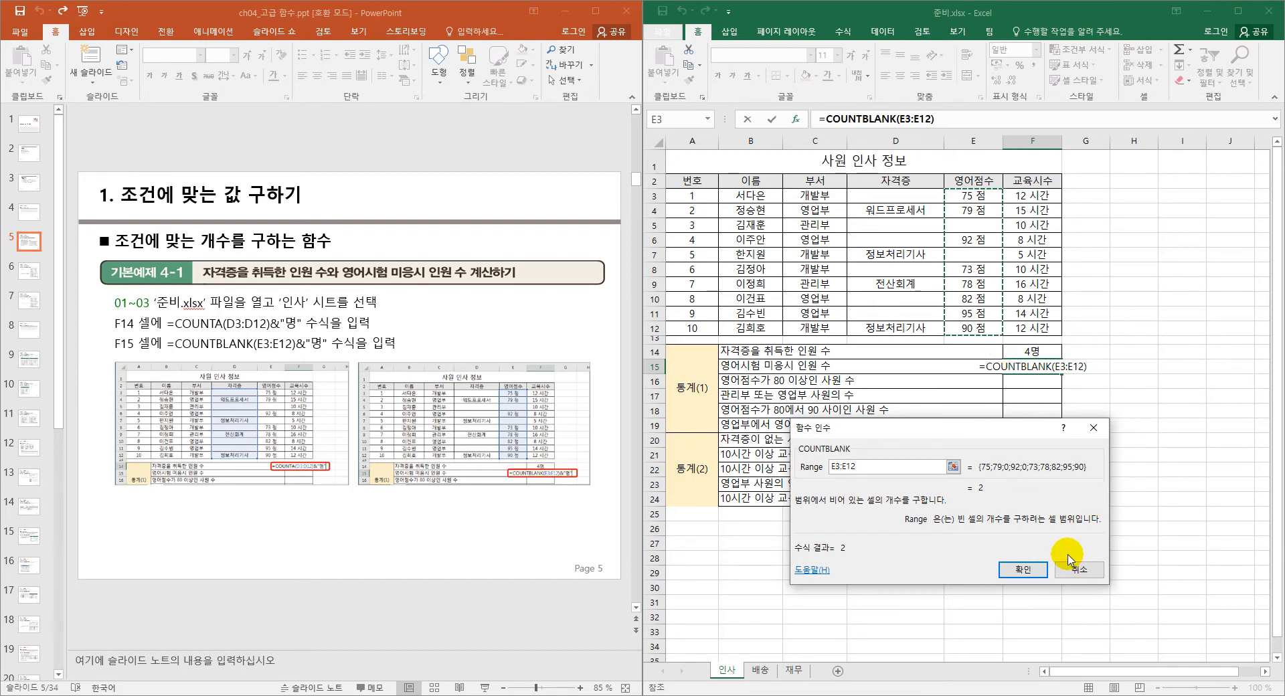
pyautogui.click(1020, 569)
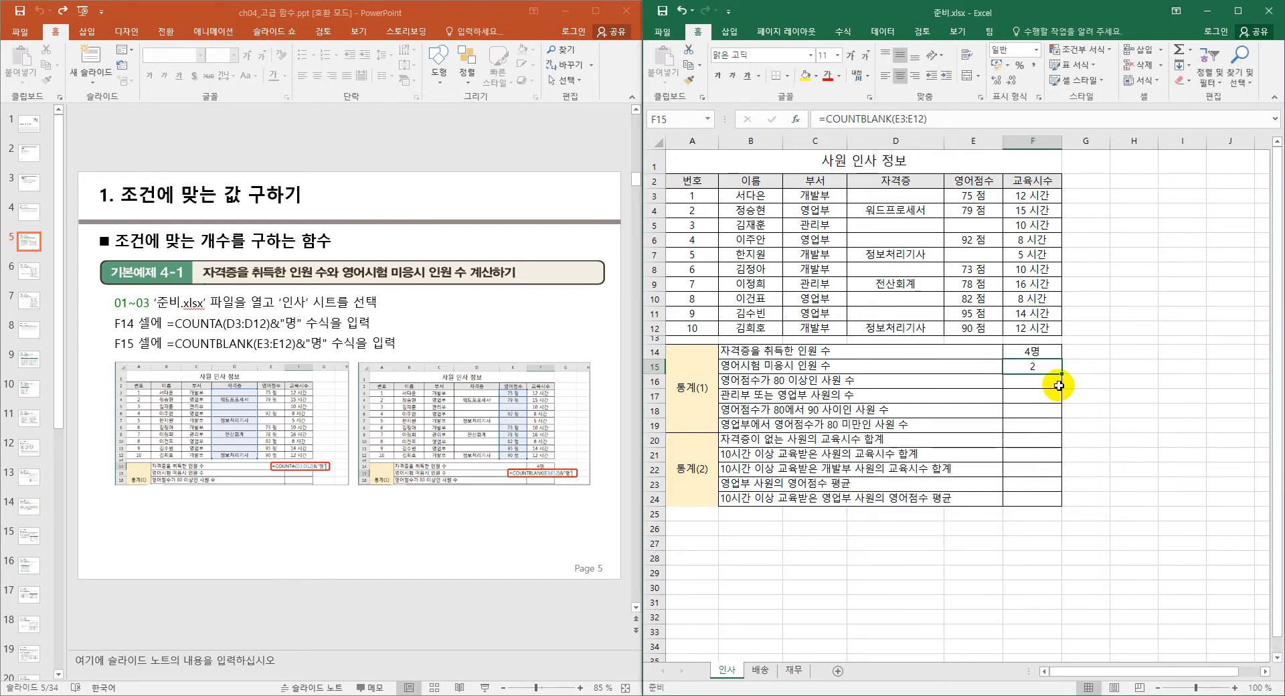
# - Append &"명" to the COUNTBLANK formula in cell F15 and commit it
pyautogui.doubleClick(1035, 366)
pyautogui.click(1095, 368)
pyautogui.write('&')
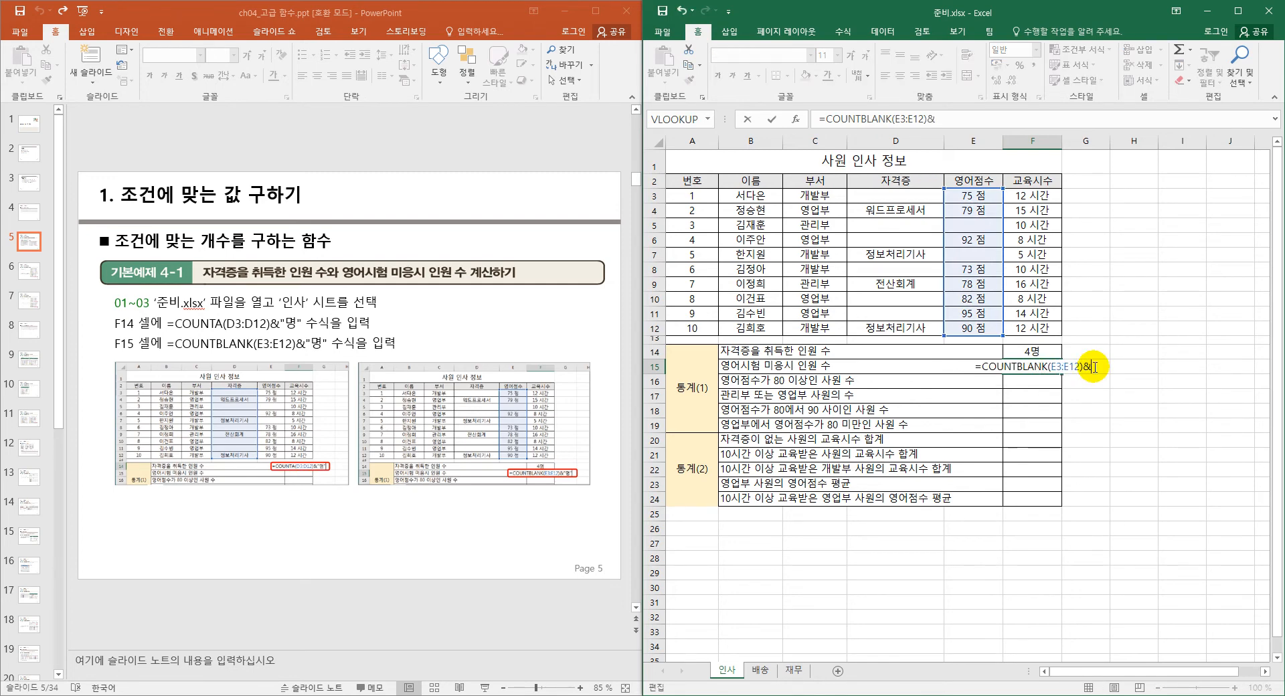
pyautogui.write('"명"')
pyautogui.press('Return')
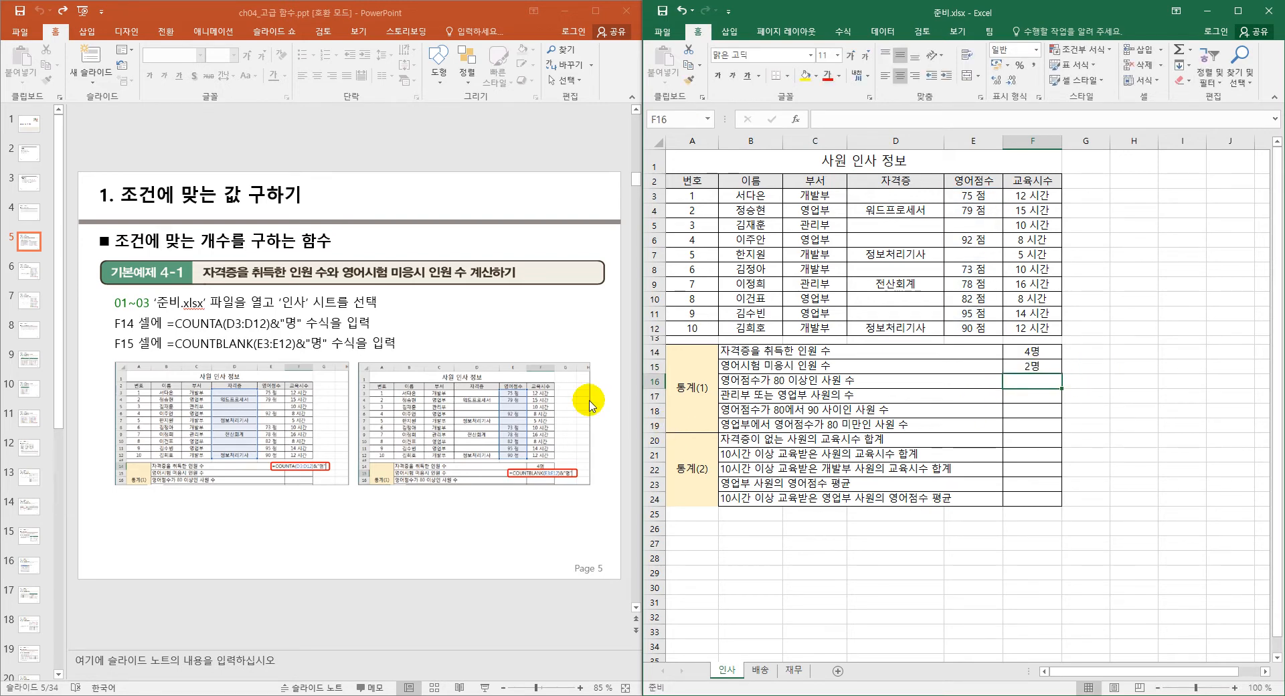
# - Advance the PowerPoint presentation to the example 4-2 slide and start a COUNTIF function in Excel cell F16
pyautogui.scroll(-1, 589, 405)
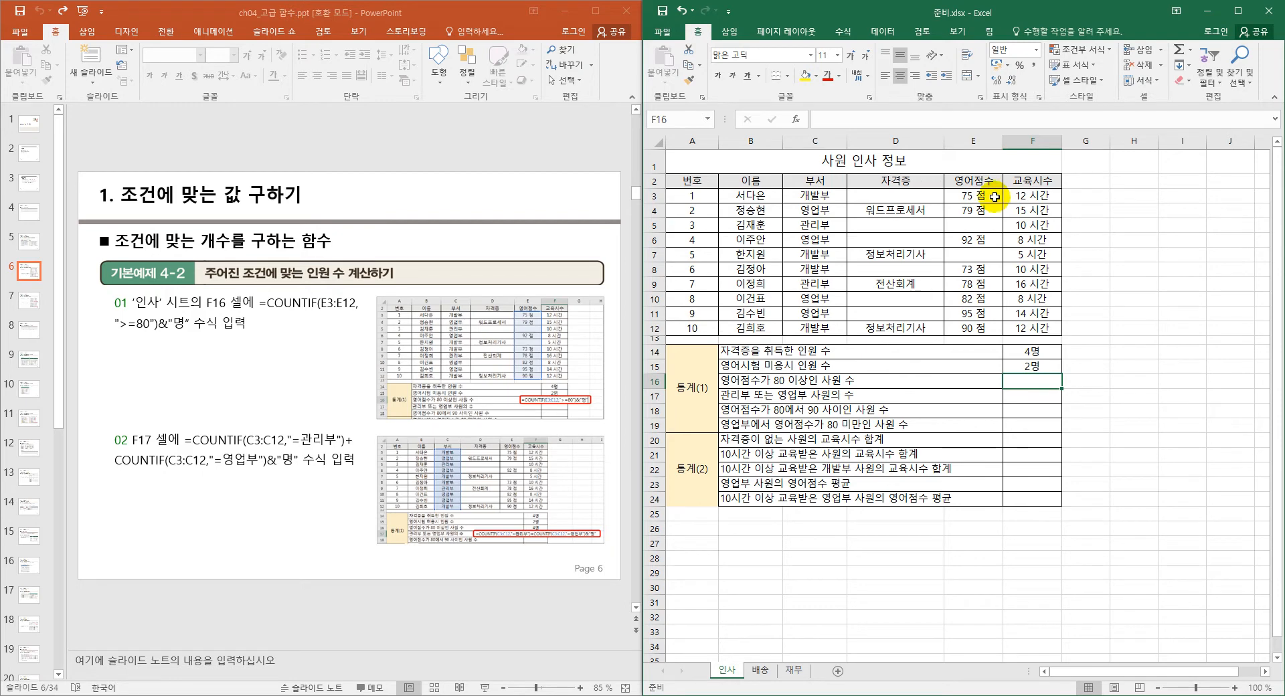
pyautogui.moveTo(994, 196); pyautogui.dragTo(988, 333)
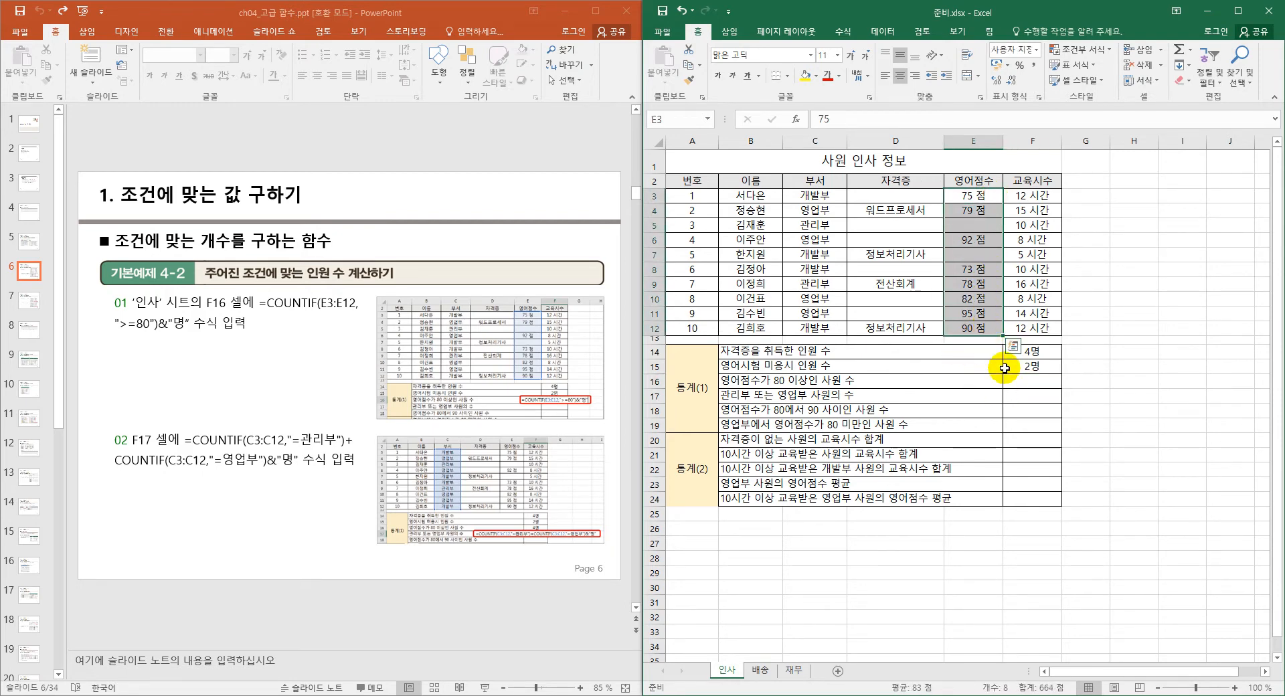
pyautogui.click(1024, 383)
pyautogui.click(1024, 382)
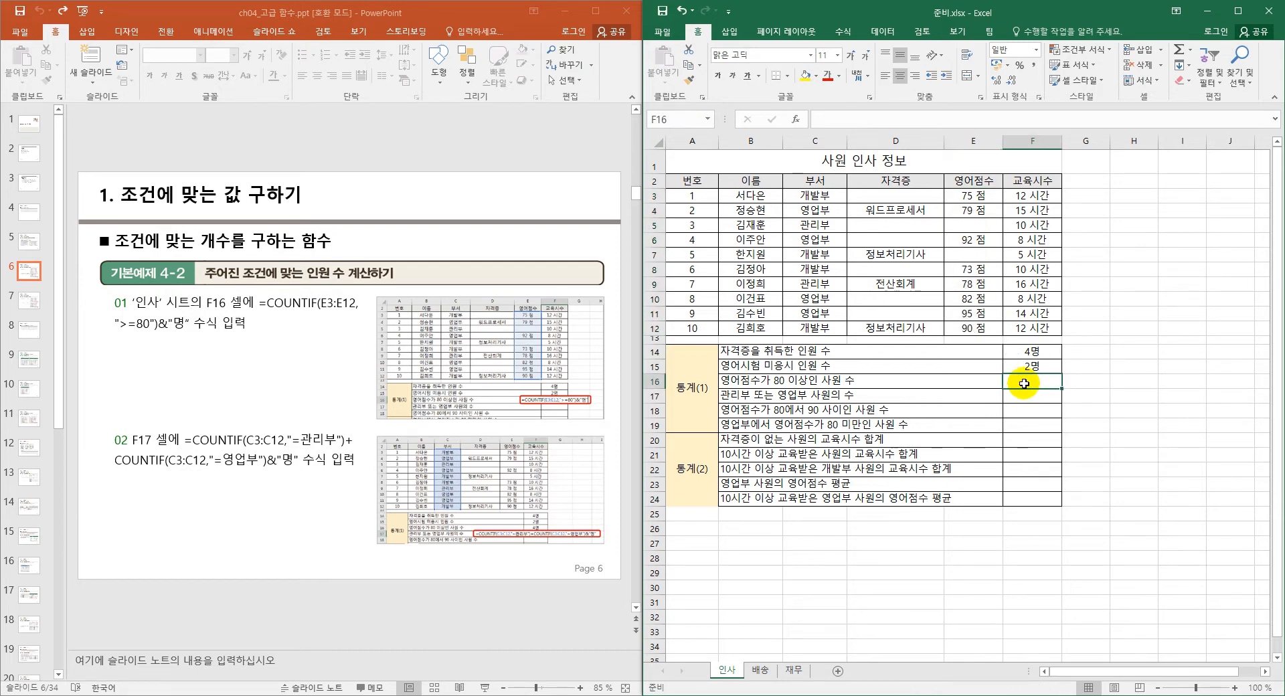
pyautogui.write('=쳐')
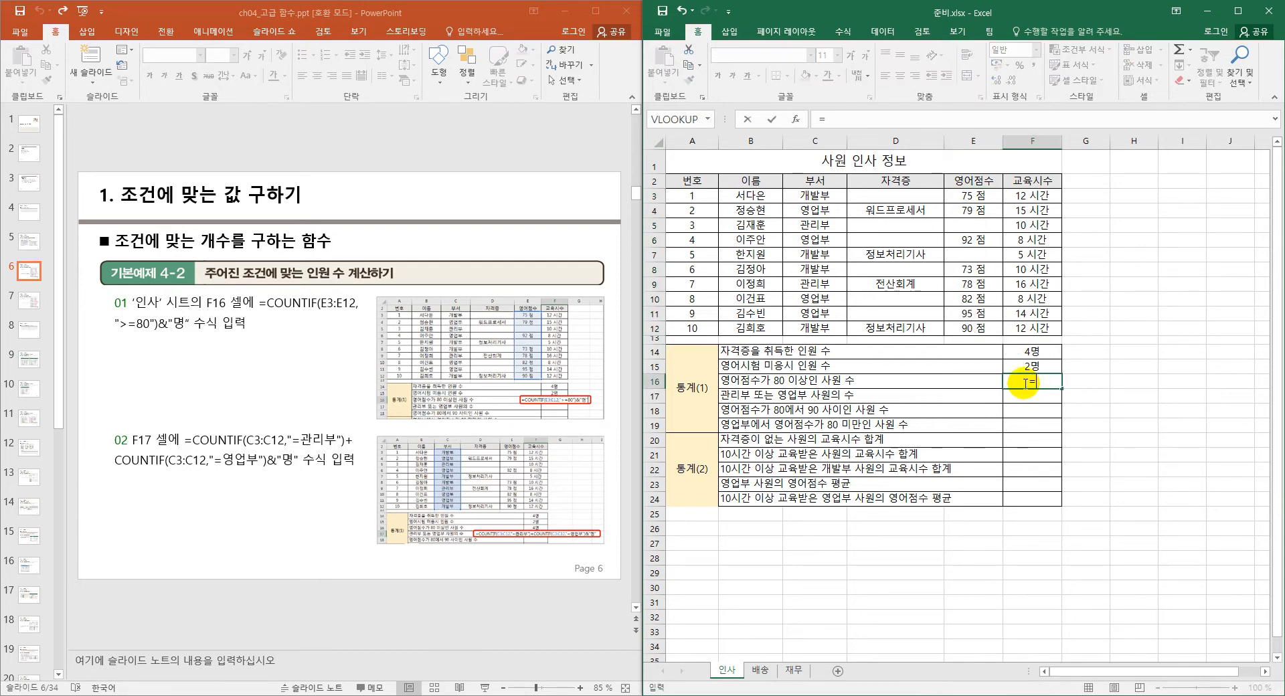
pyautogui.write('count')
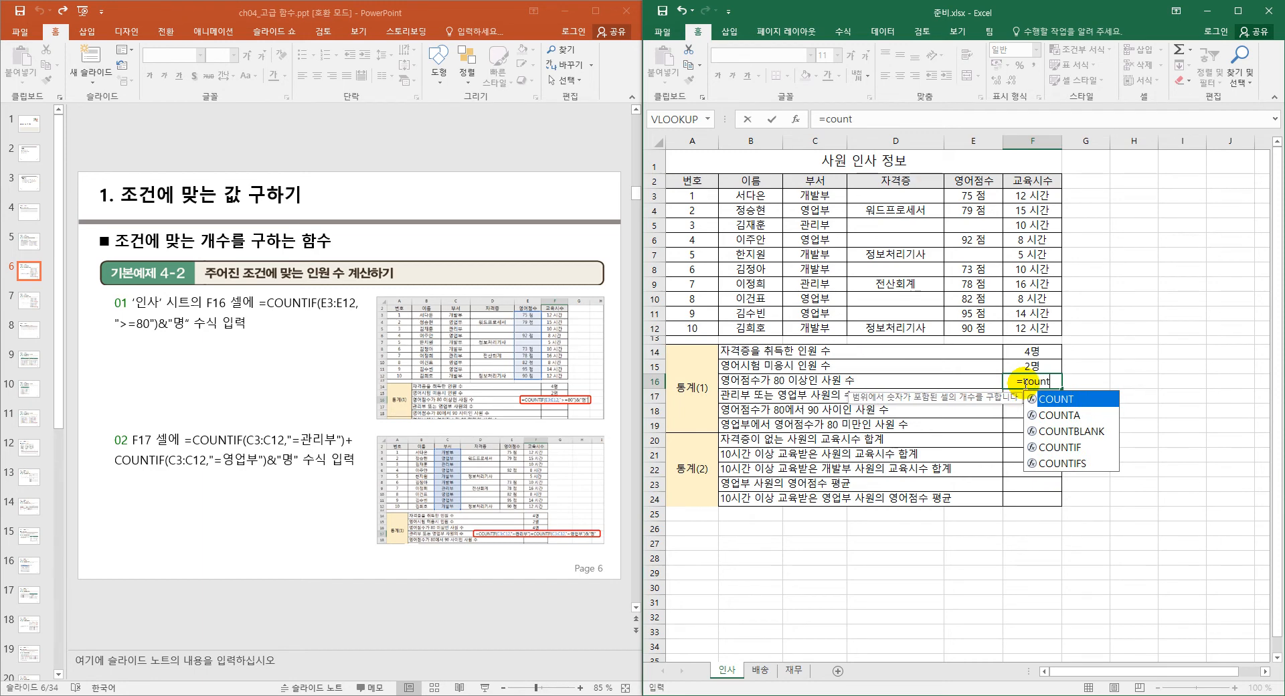
pyautogui.write('if(')
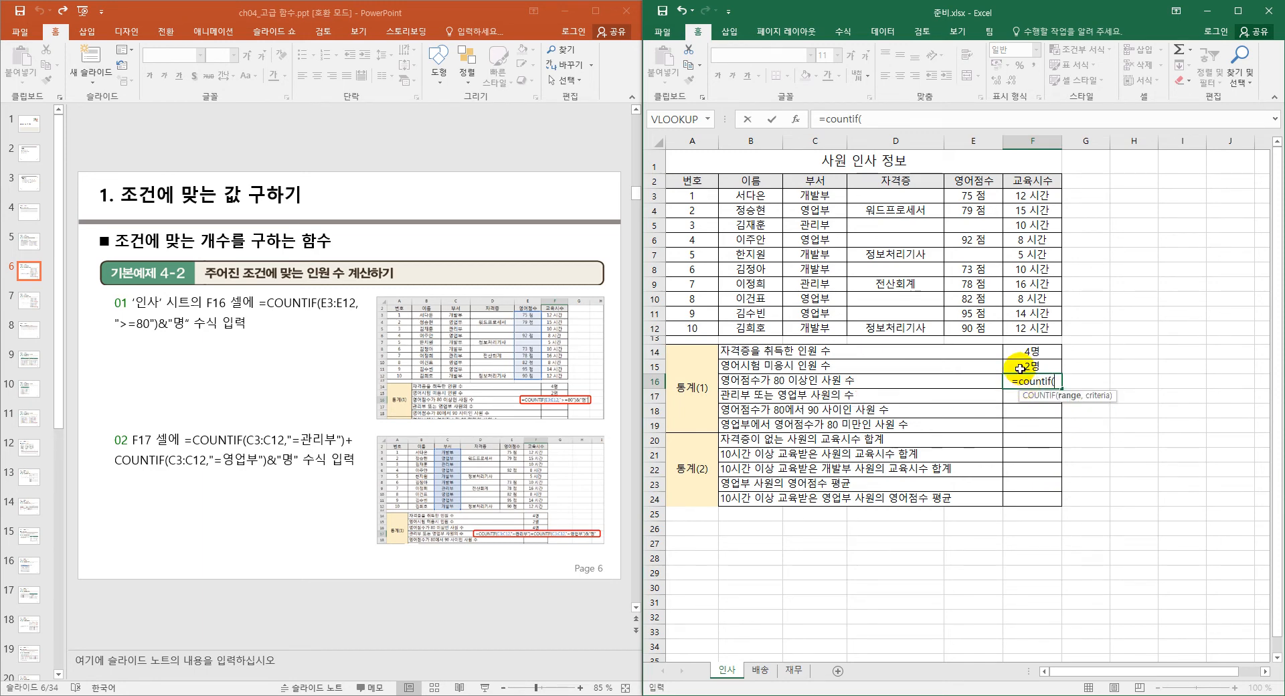
# - Open COUNTIF's function arguments, set the range to E3:E12 and the criteria to ">=80", and accept the function
pyautogui.hotkey('ctrl', 'a')
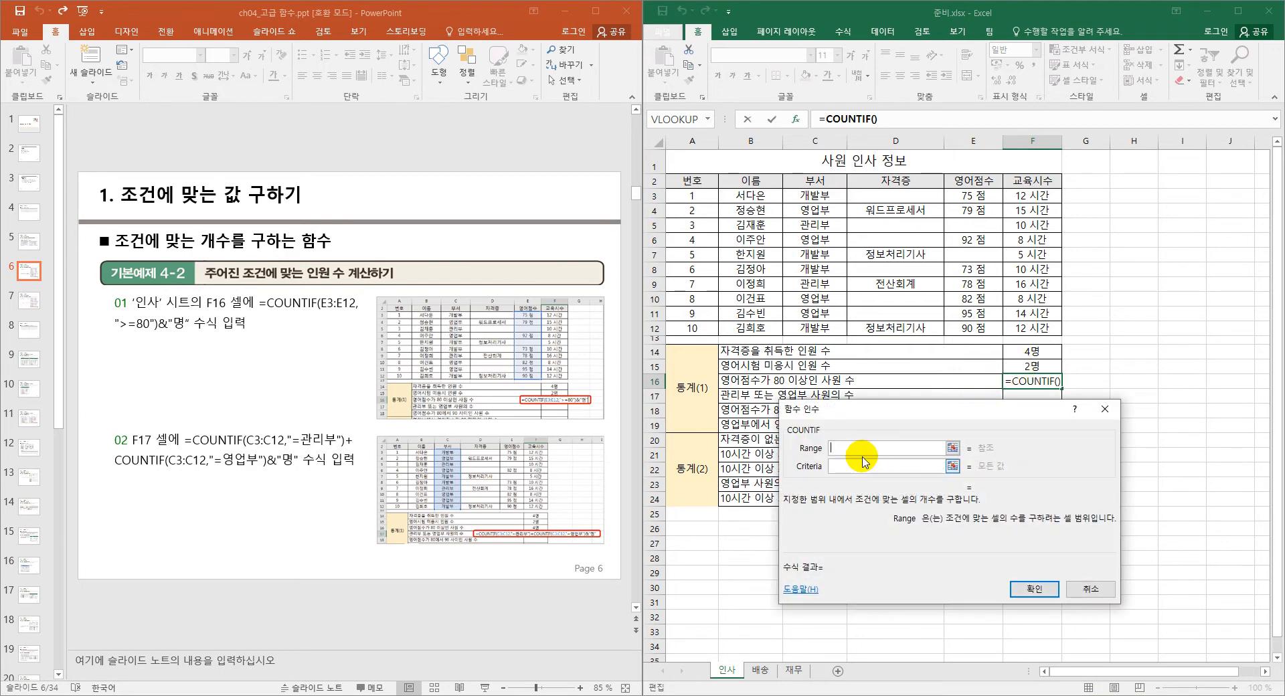
pyautogui.moveTo(975, 195); pyautogui.dragTo(974, 328)
pyautogui.click(924, 466)
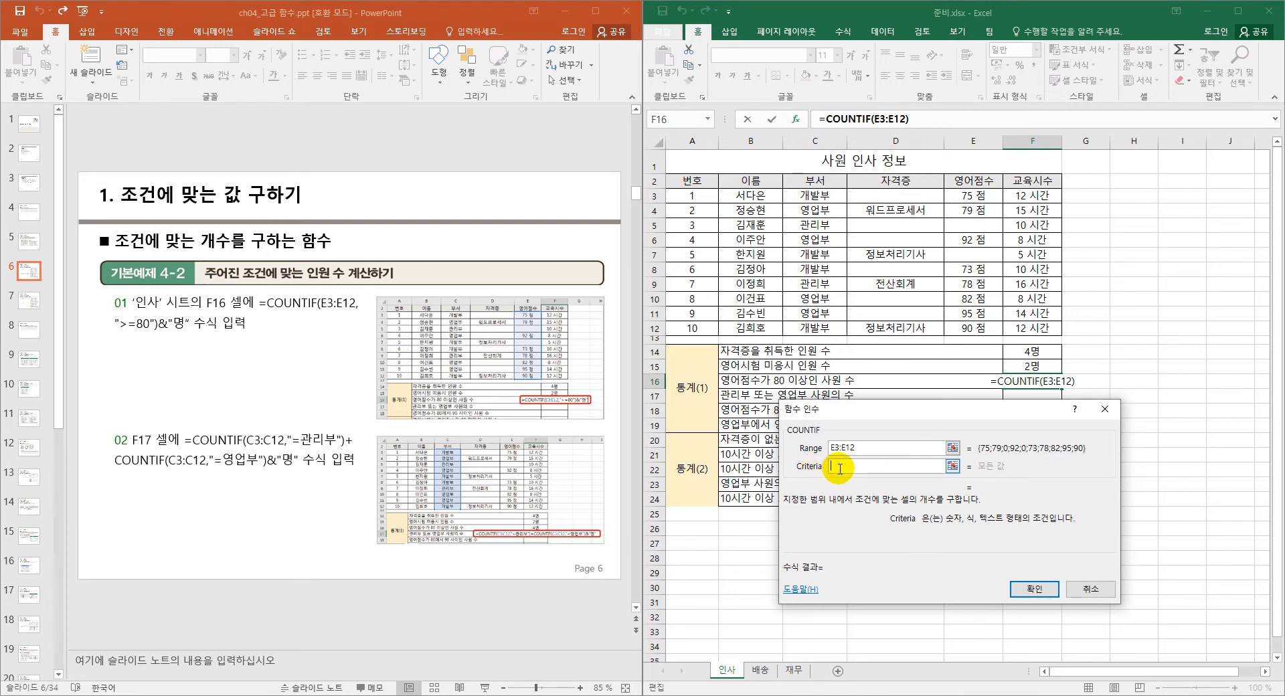
pyautogui.write('"')
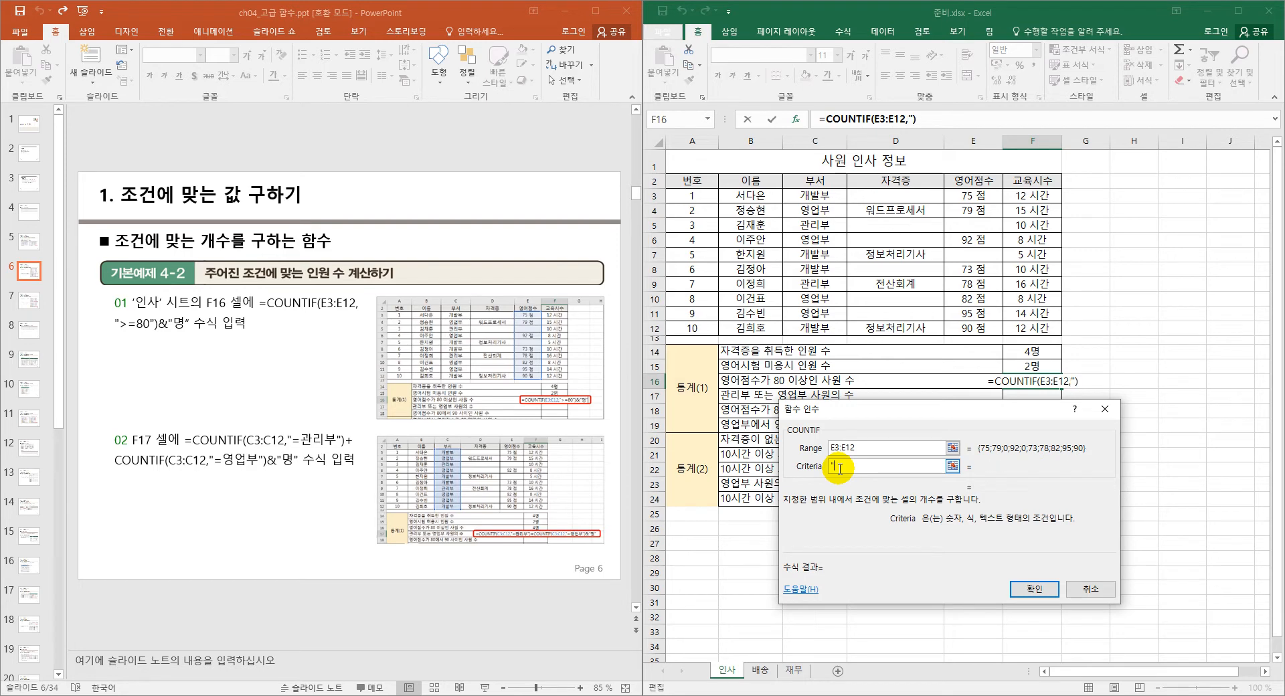
pyautogui.write('>=80"')
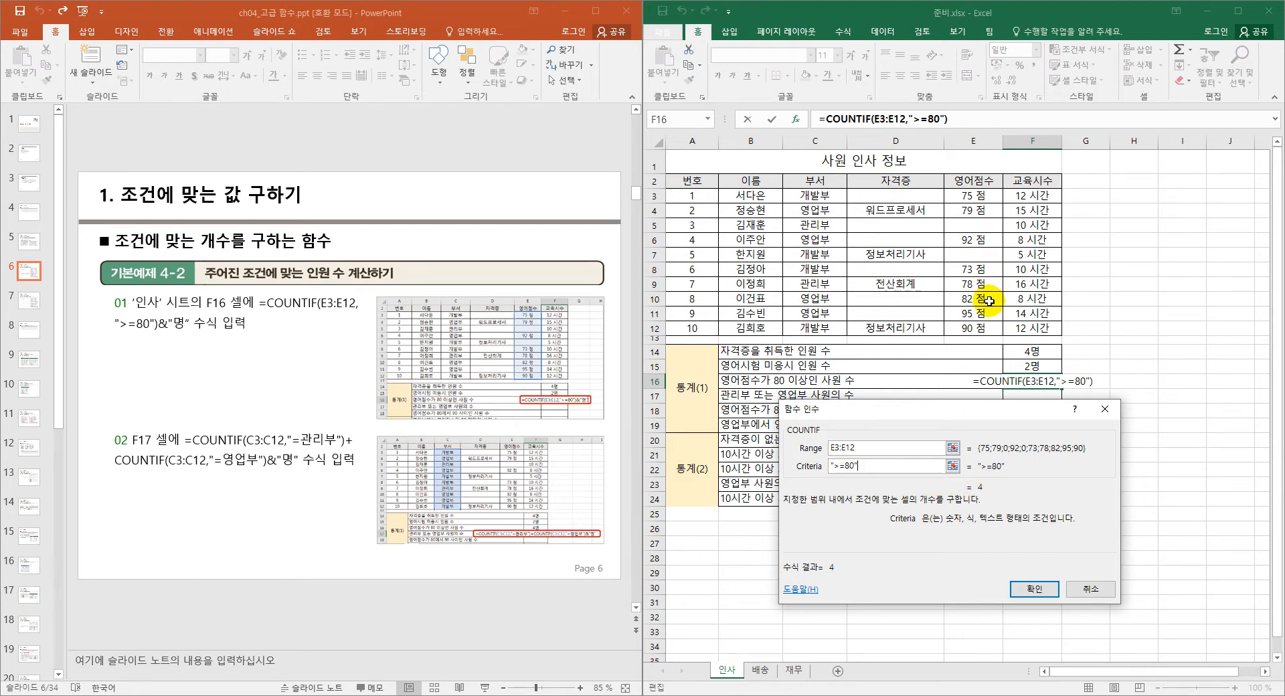
pyautogui.click(1034, 589)
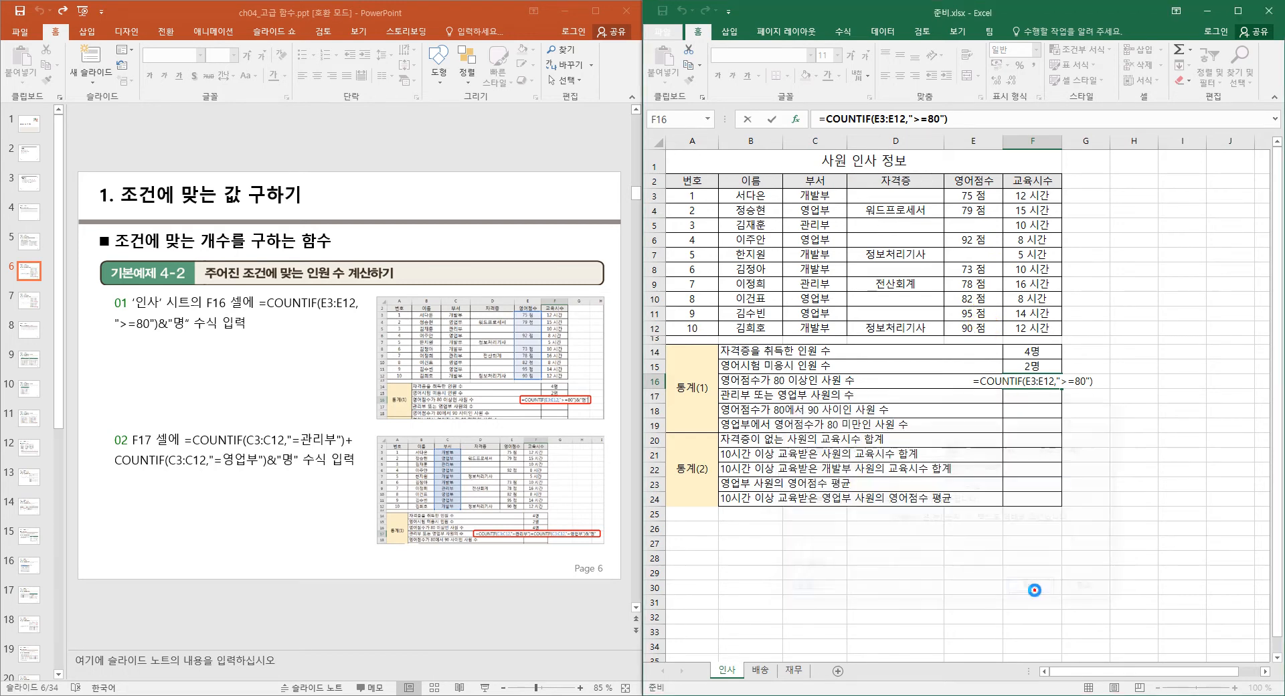
# - Append &"명" to the COUNTIF formula in cell F16 and commit it
pyautogui.doubleClick(1050, 383)
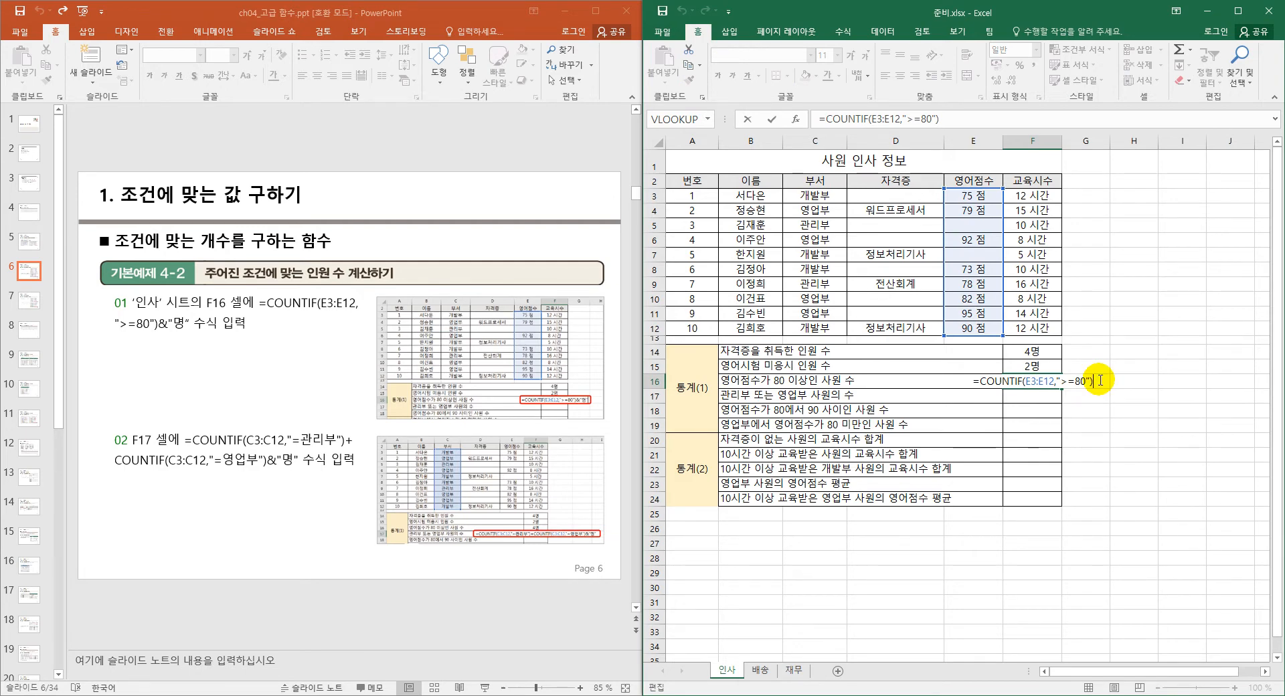
pyautogui.write('&"명')
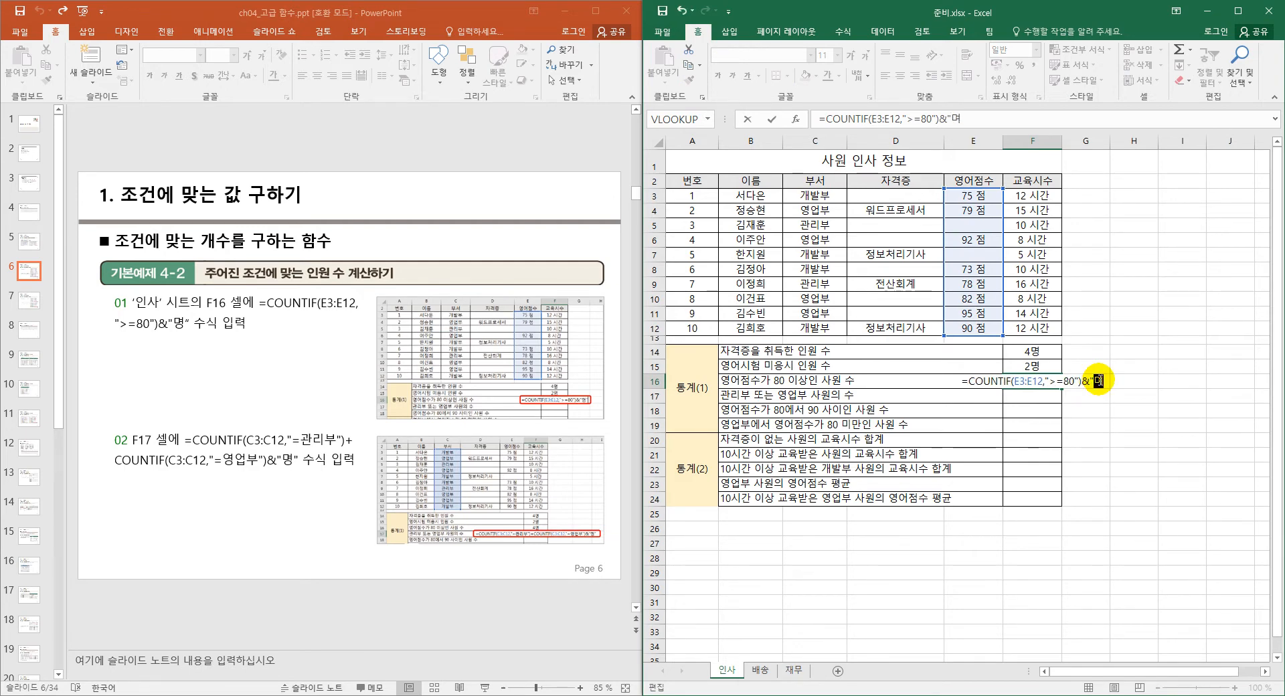
pyautogui.write('"')
pyautogui.press('Return')
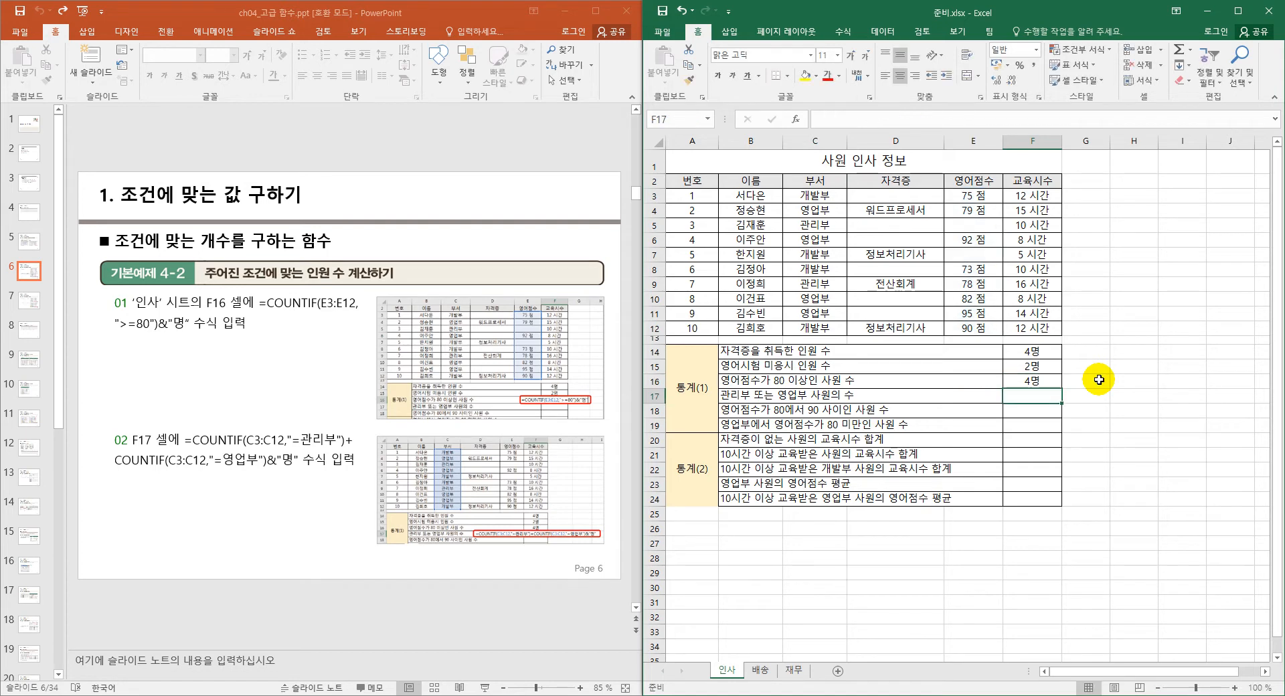
# - Start a COUNTIF function in cell F17 for the number of employees in 관리부 or 영업부
pyautogui.click(766, 399)
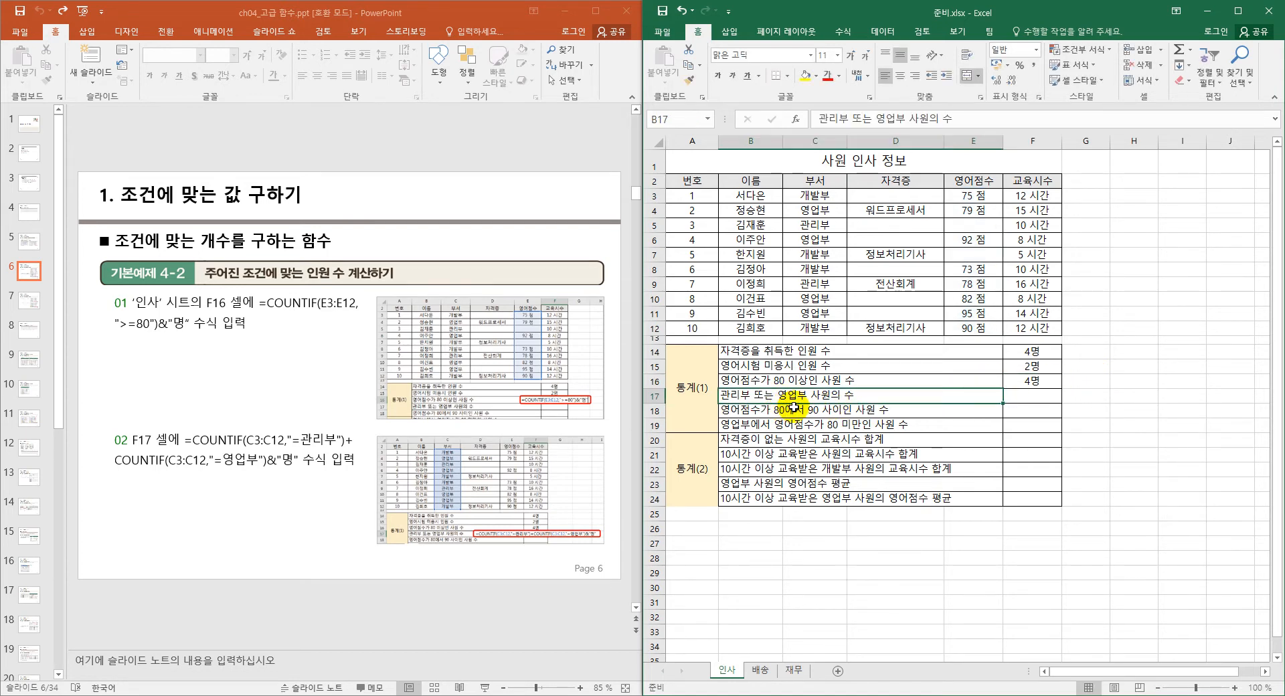
pyautogui.click(1036, 395)
pyautogui.click(1036, 395)
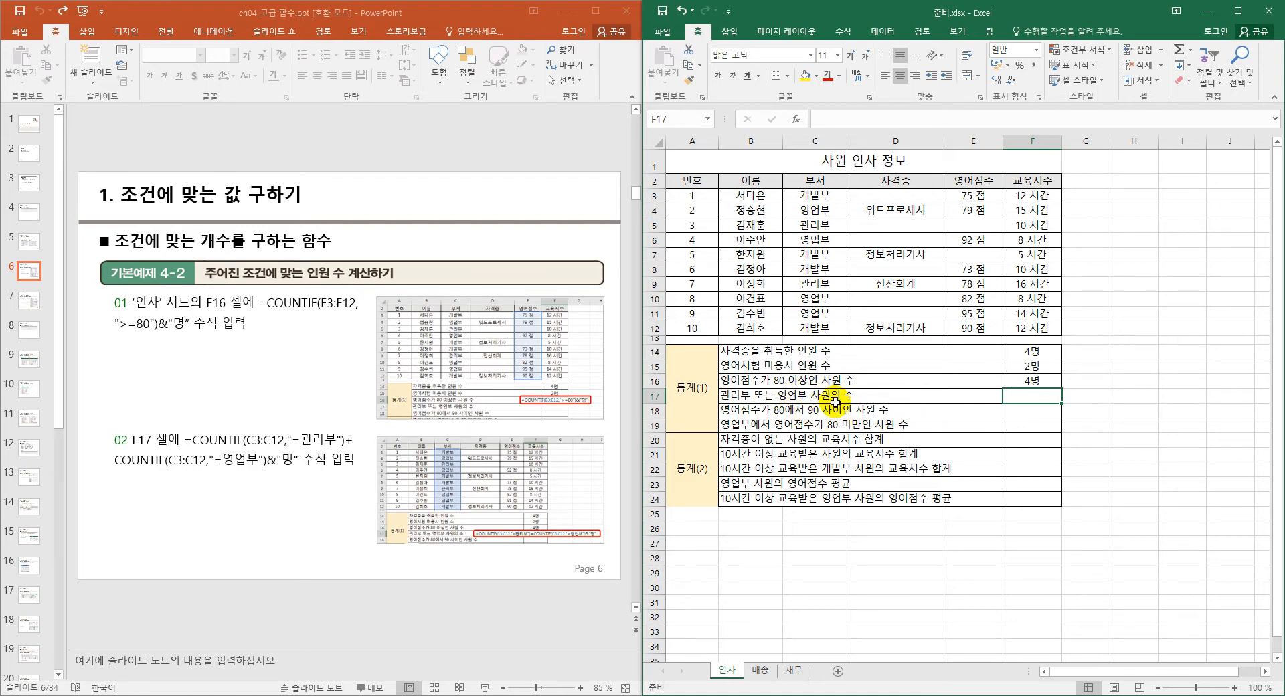
pyautogui.write('=')
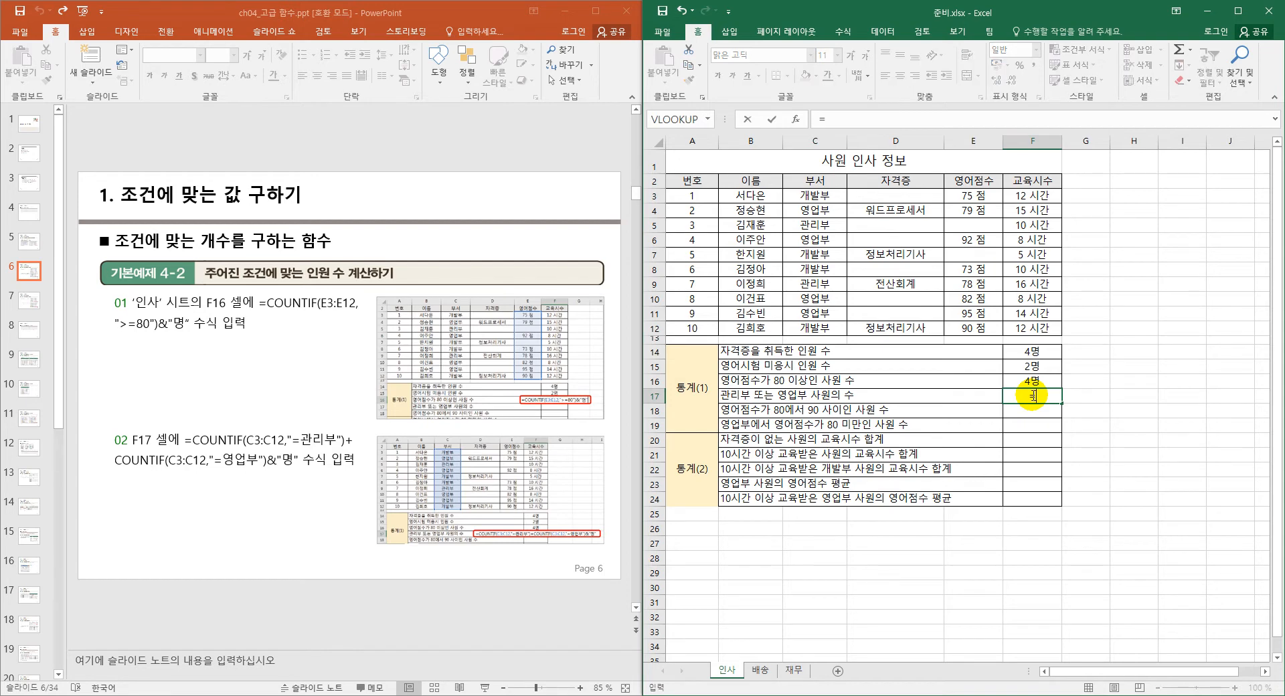
pyautogui.write('ㅊㅐ')
pyautogui.write('unt')
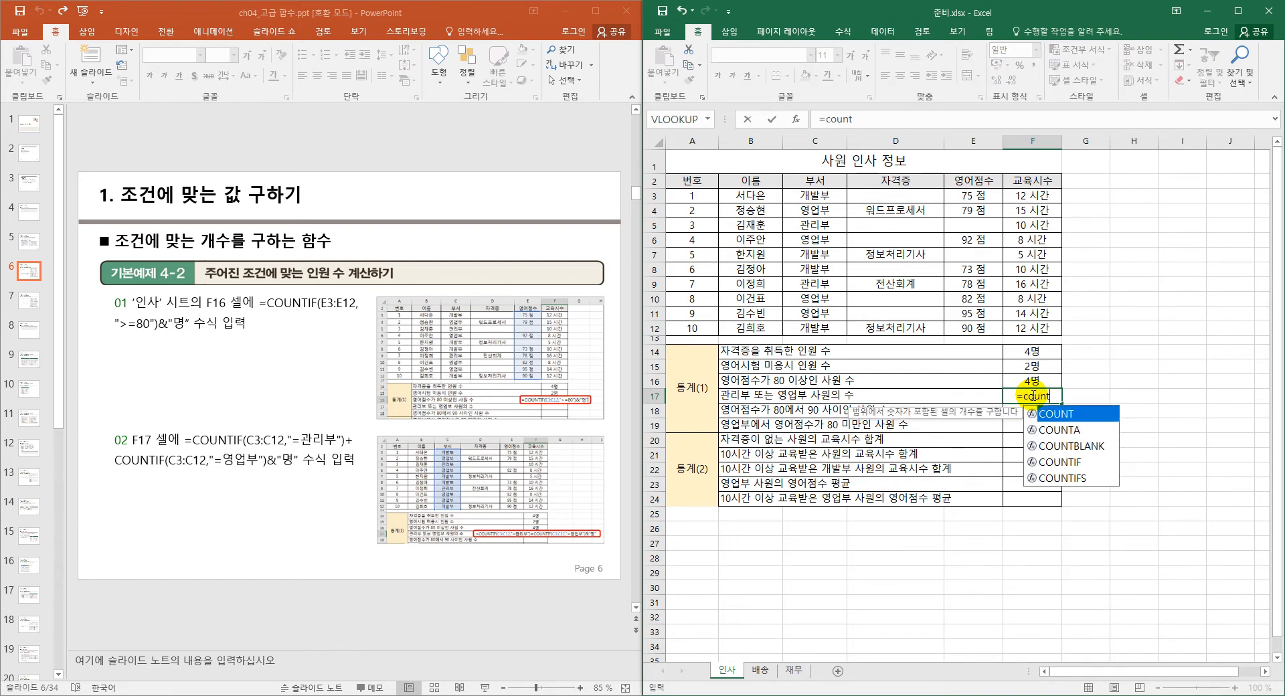
pyautogui.write('if(')
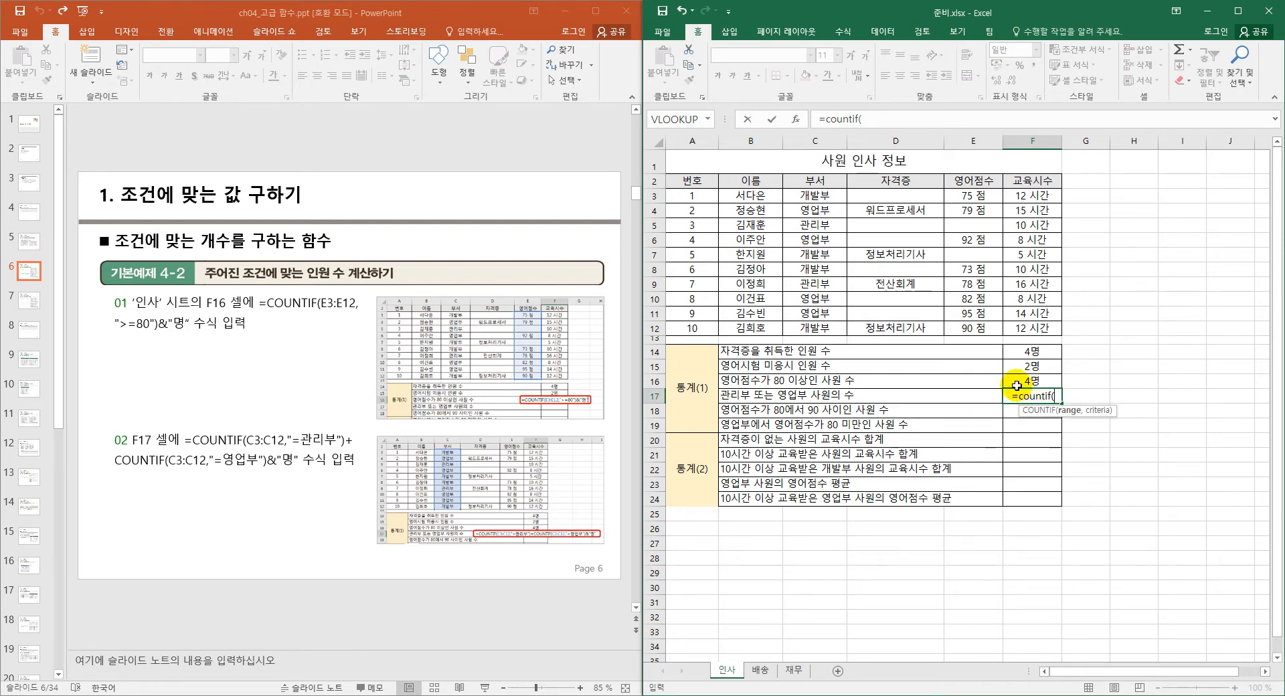
# - Complete the COUNTIF in cell F17 with range C3:C12 and criteria "=관리부", and commit the formula
pyautogui.moveTo(812, 195); pyautogui.dragTo(810, 328)
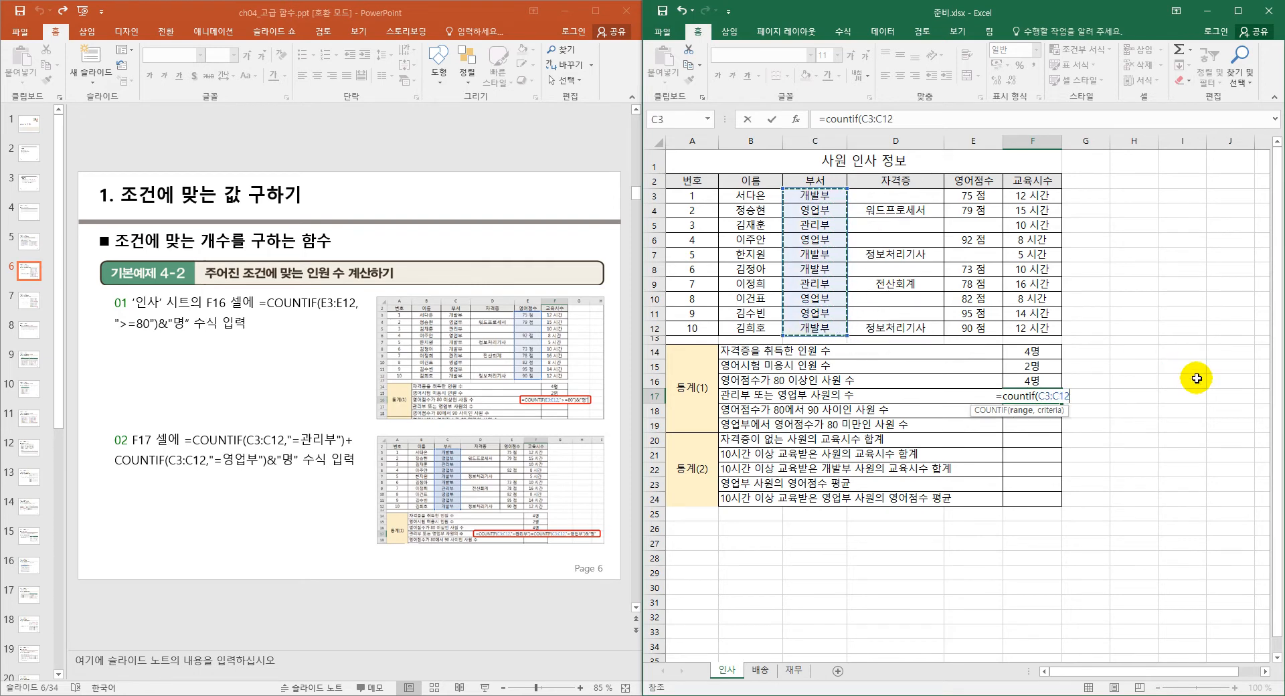
pyautogui.write(',')
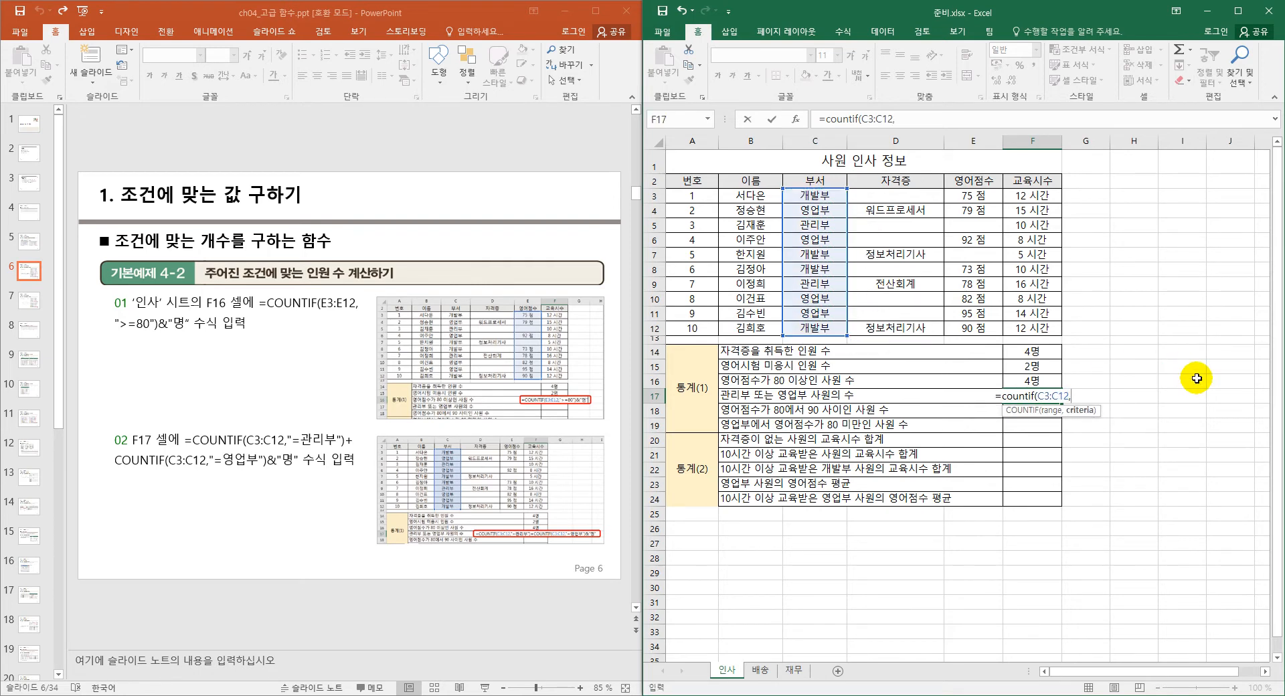
pyautogui.write('"')
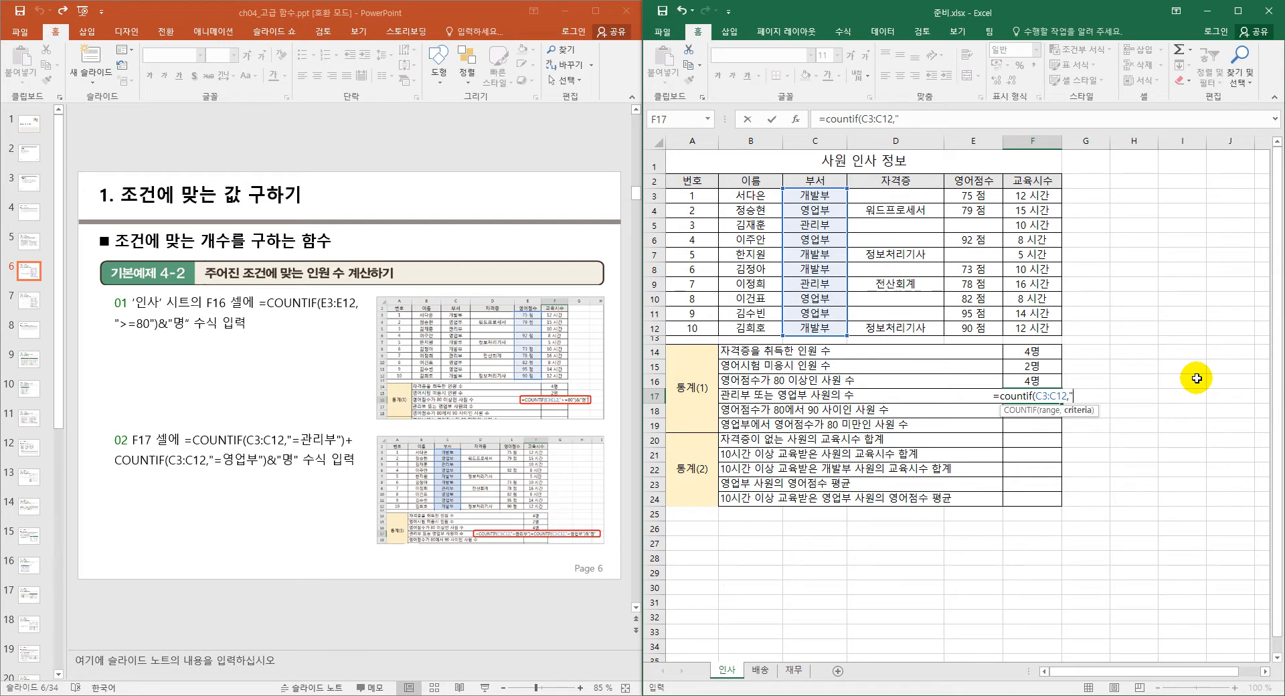
pyautogui.write('=관')
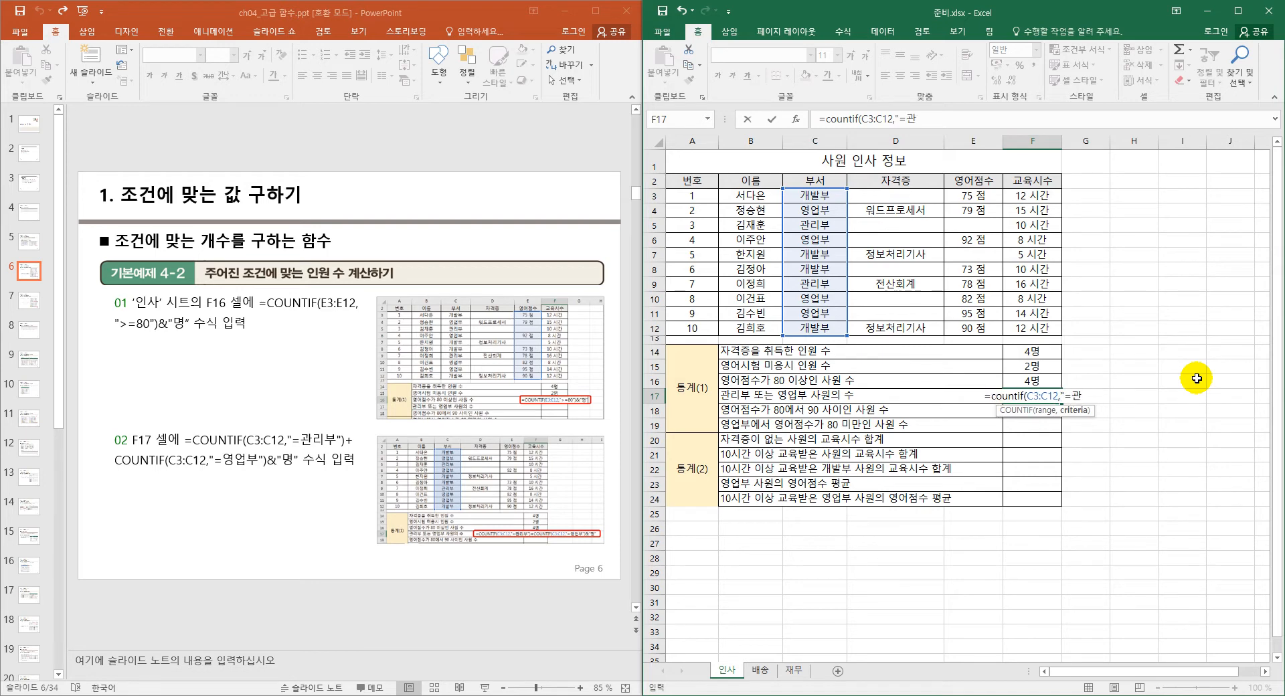
pyautogui.write('리부"')
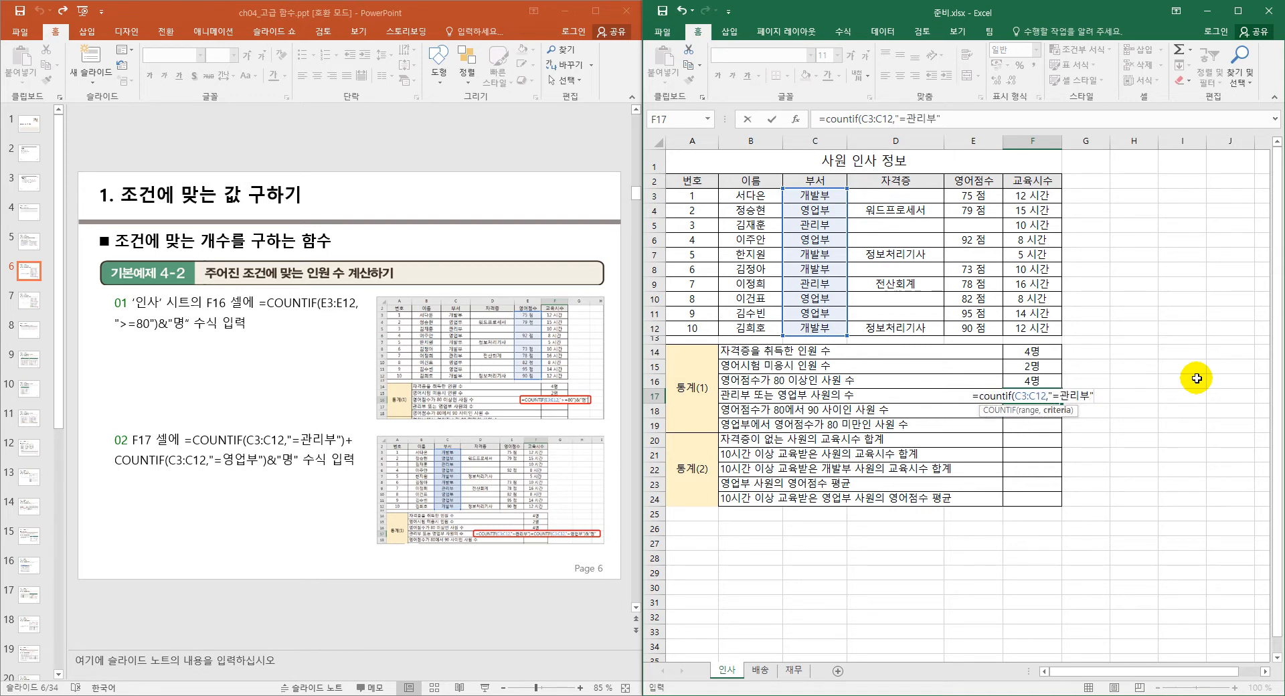
pyautogui.write(')')
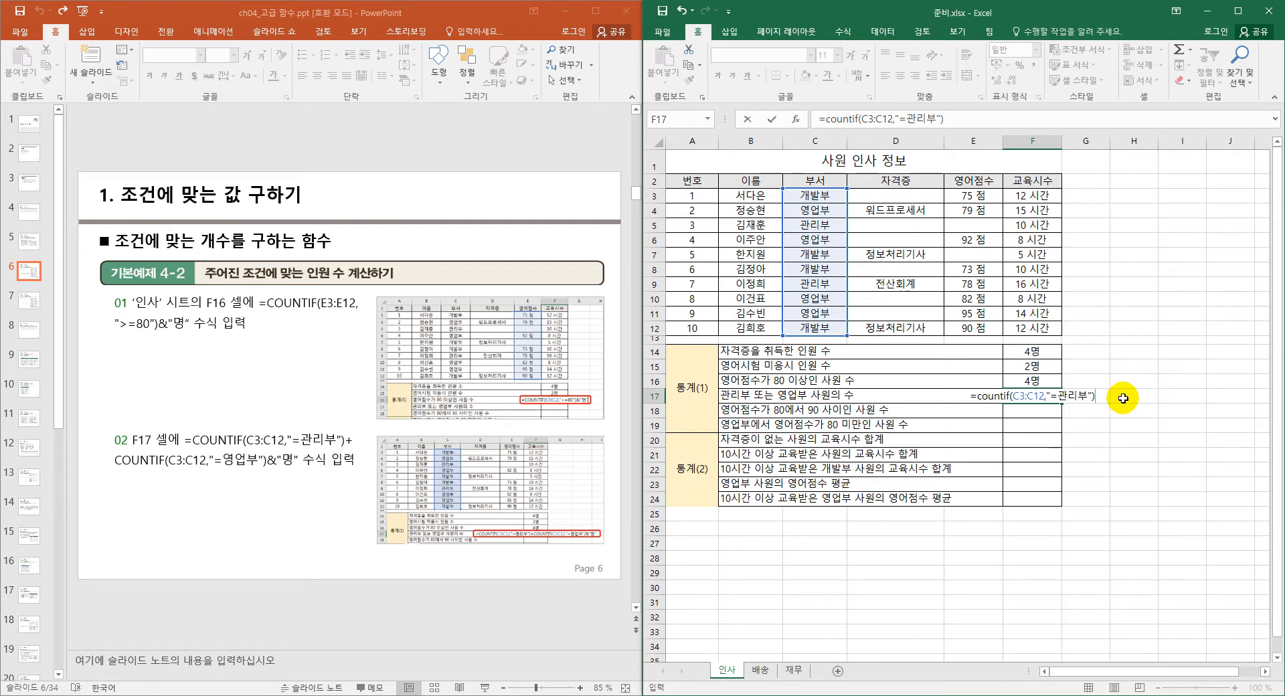
pyautogui.press('Return')
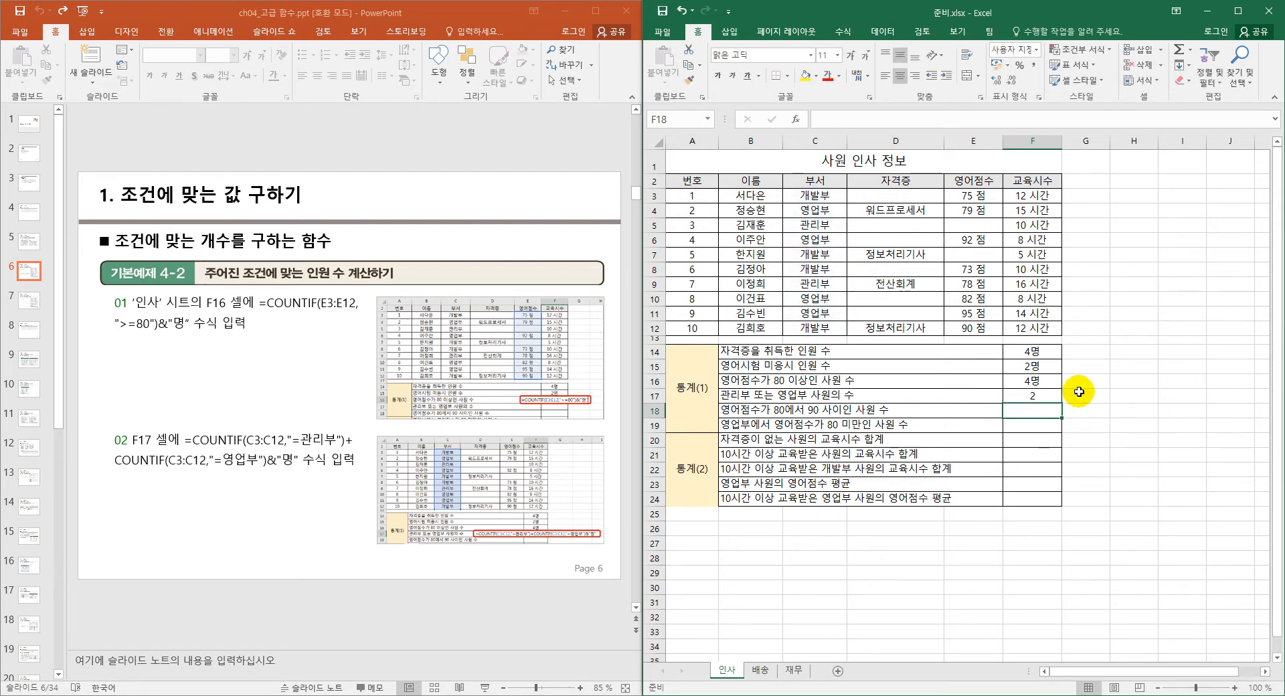
# - Extend the formula in cell F17 with +COUNTIF(C3:C12,"=영업부") and commit it
pyautogui.click(1045, 396)
pyautogui.doubleClick(1044, 396)
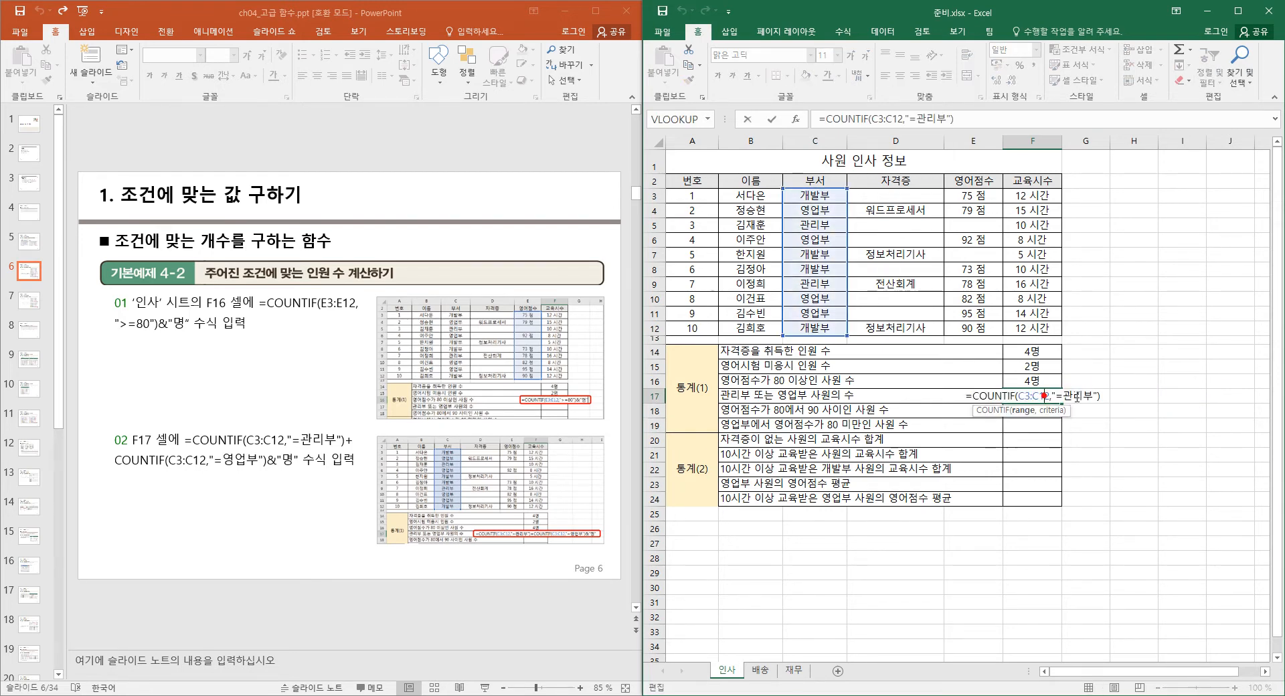
pyautogui.click(1114, 395)
pyautogui.write('+')
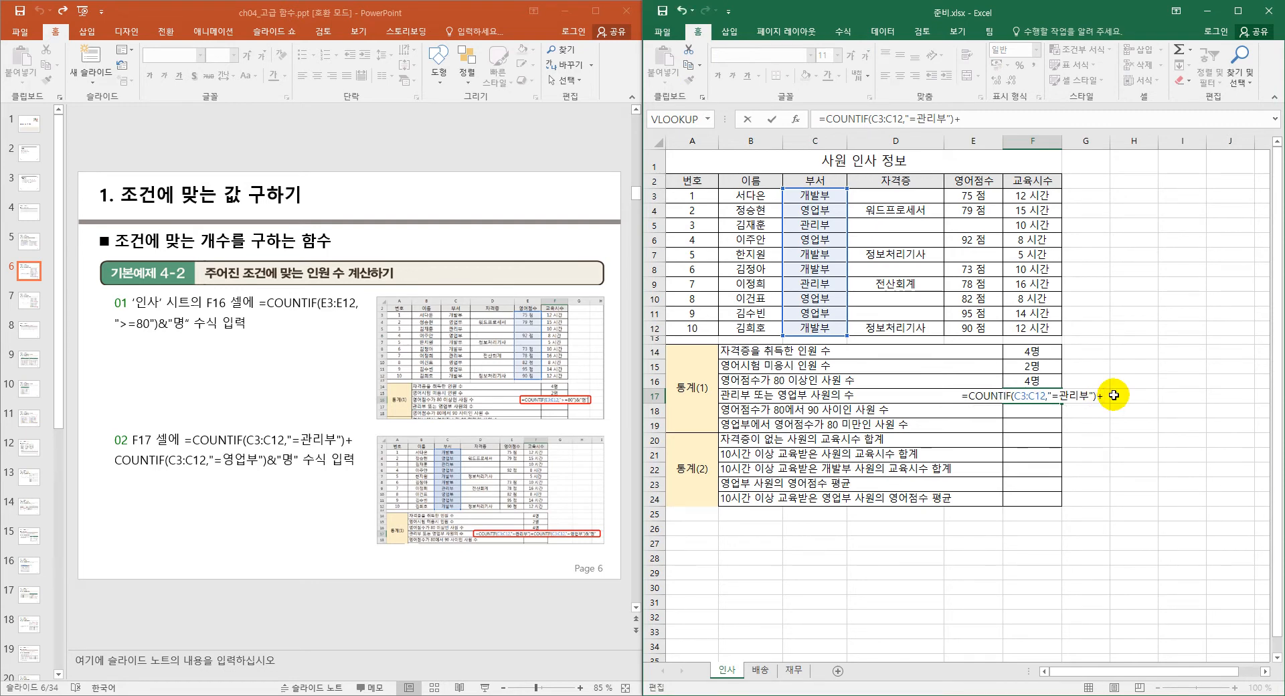
pyautogui.write('countif')
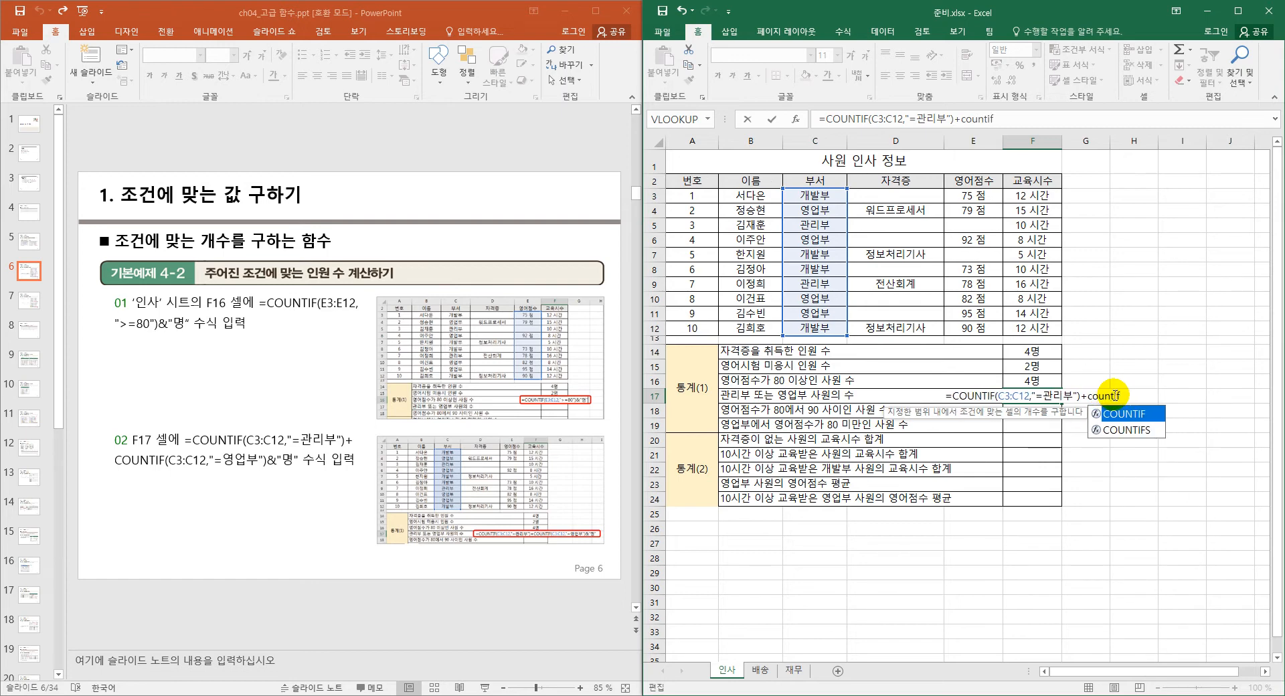
pyautogui.write('(')
pyautogui.moveTo(819, 196); pyautogui.dragTo(830, 329)
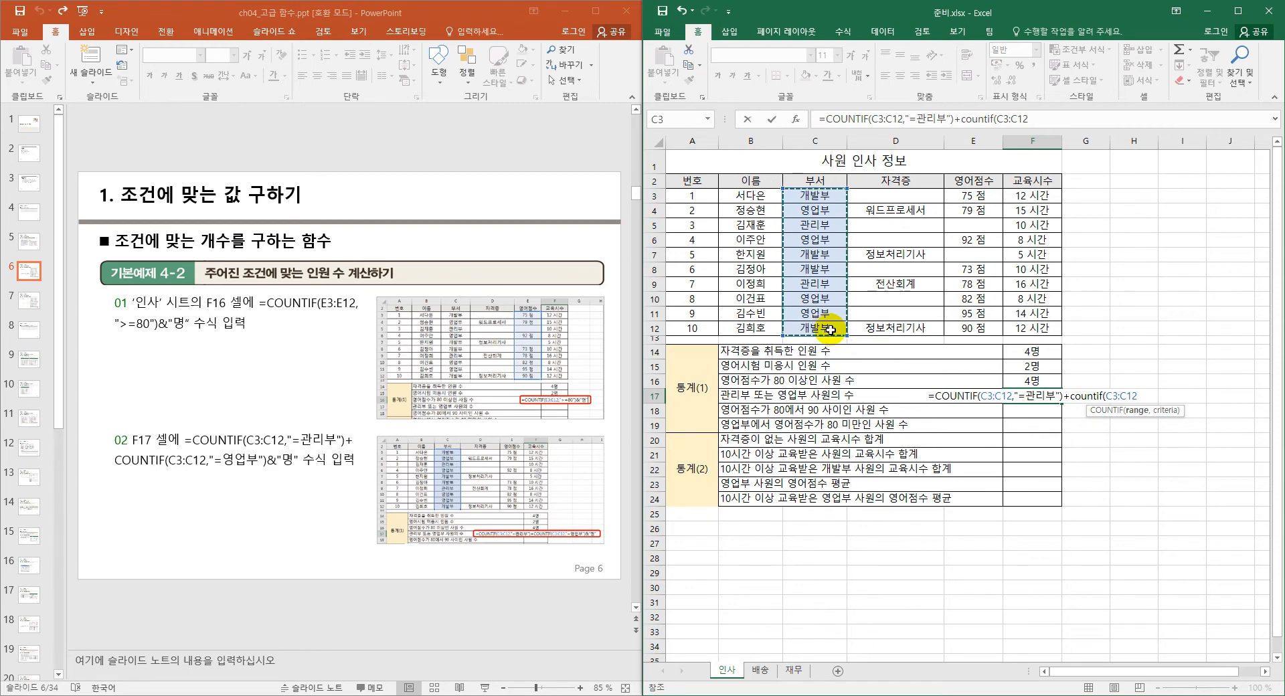
pyautogui.write(',')
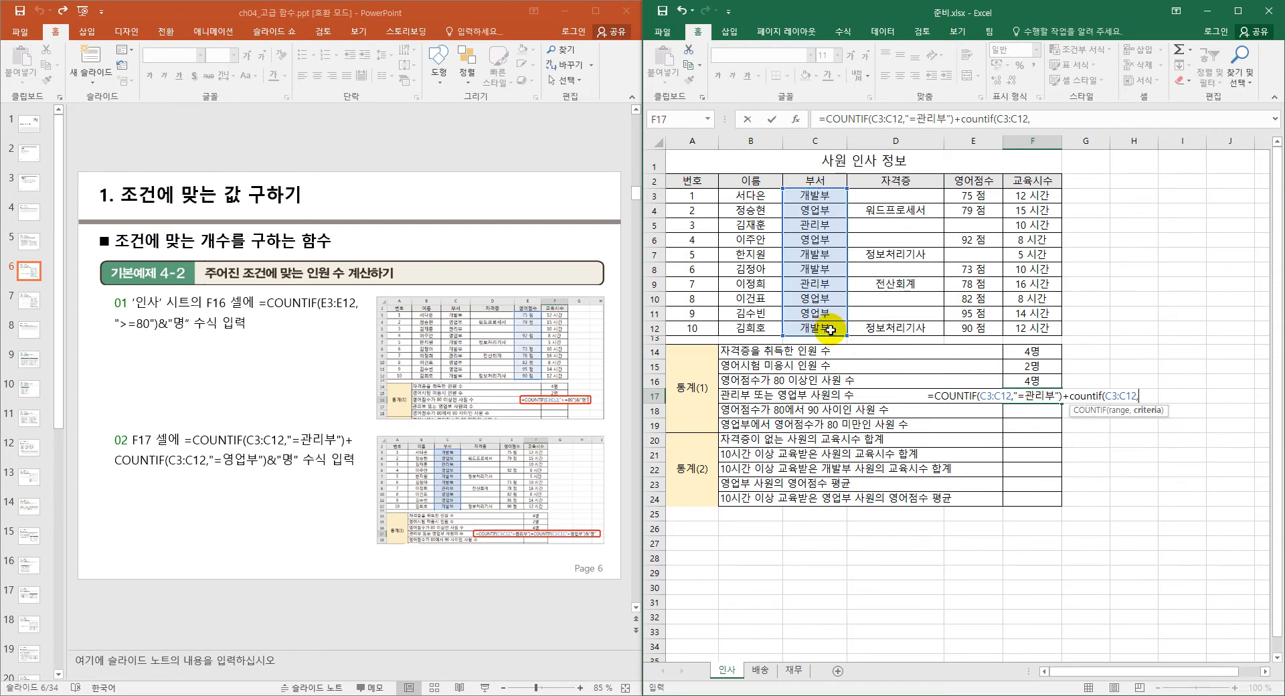
pyautogui.write('"')
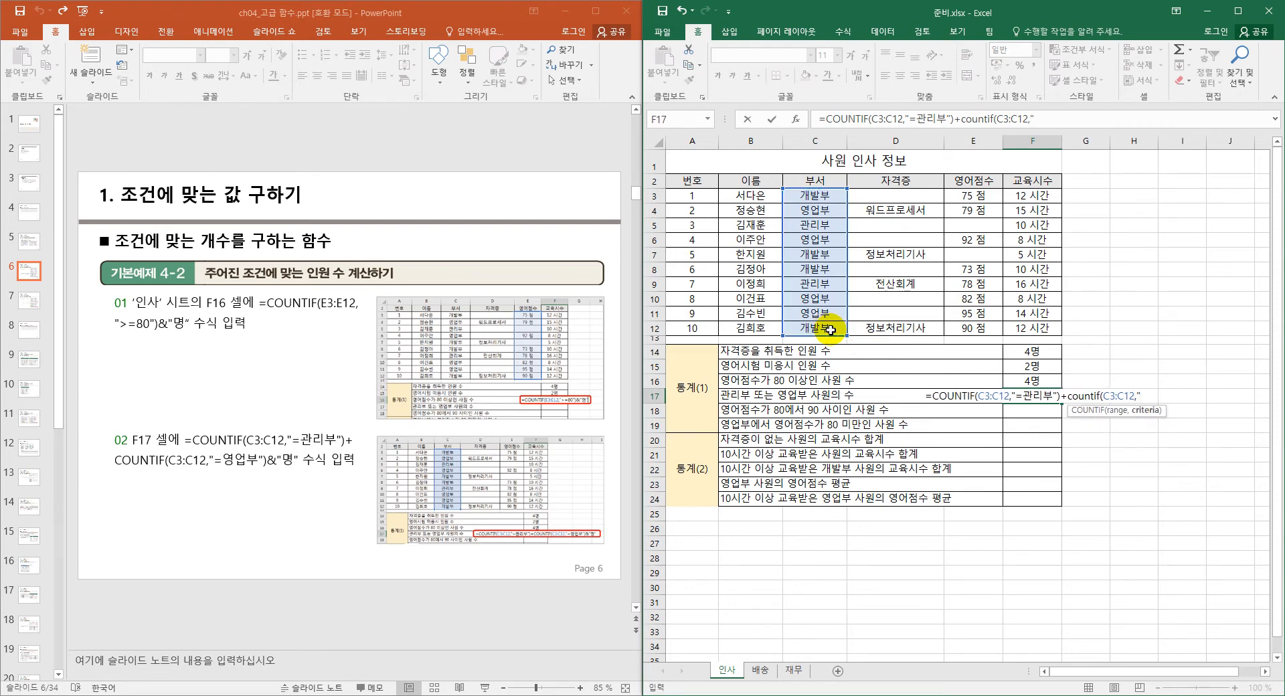
pyautogui.write('=')
pyautogui.write('영')
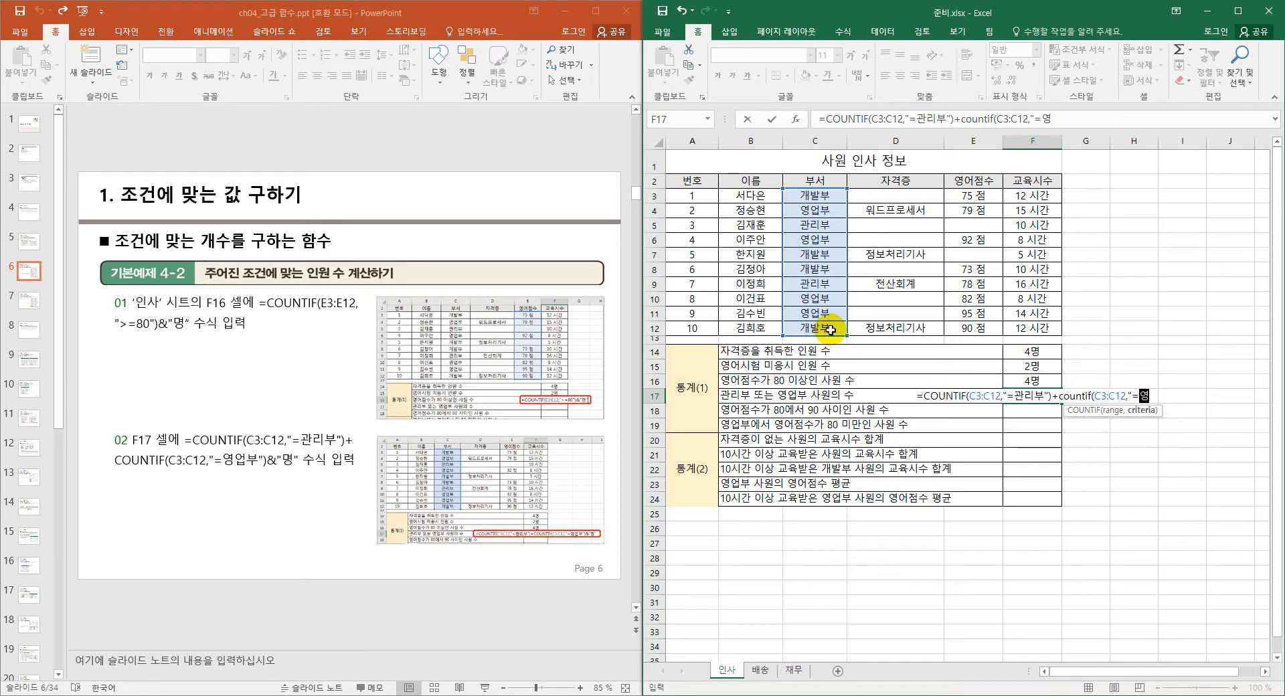
pyautogui.write('업부"')
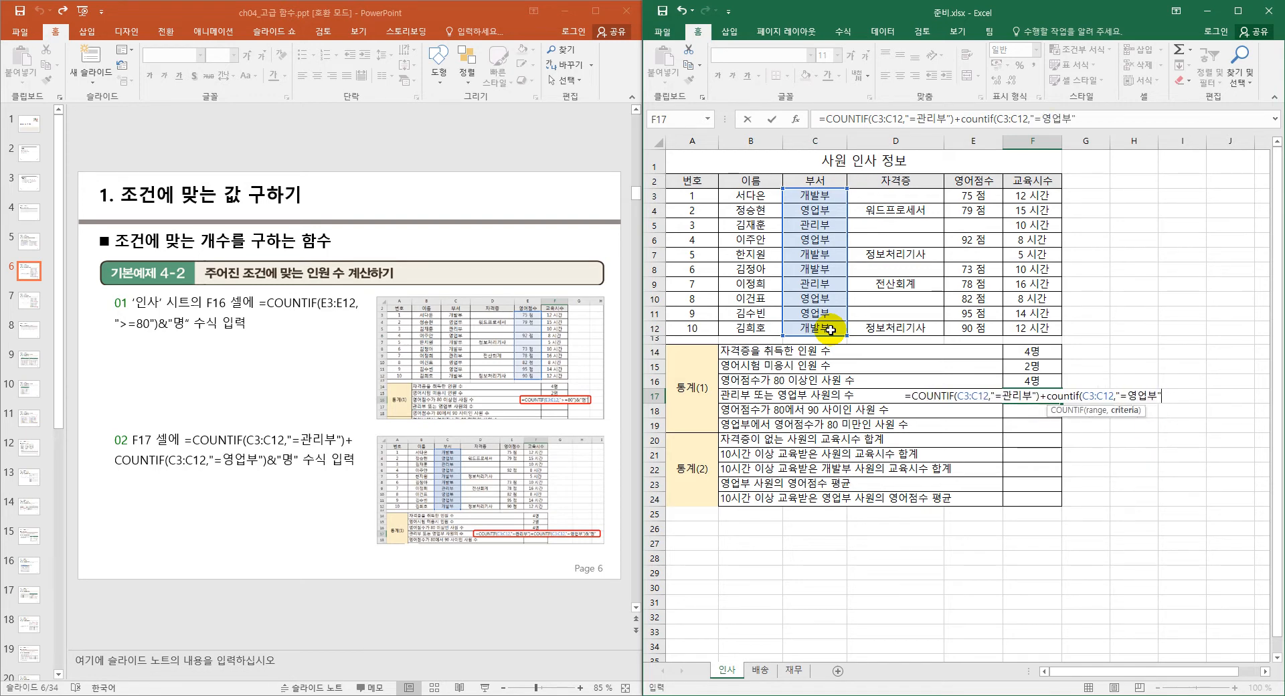
pyautogui.write(')')
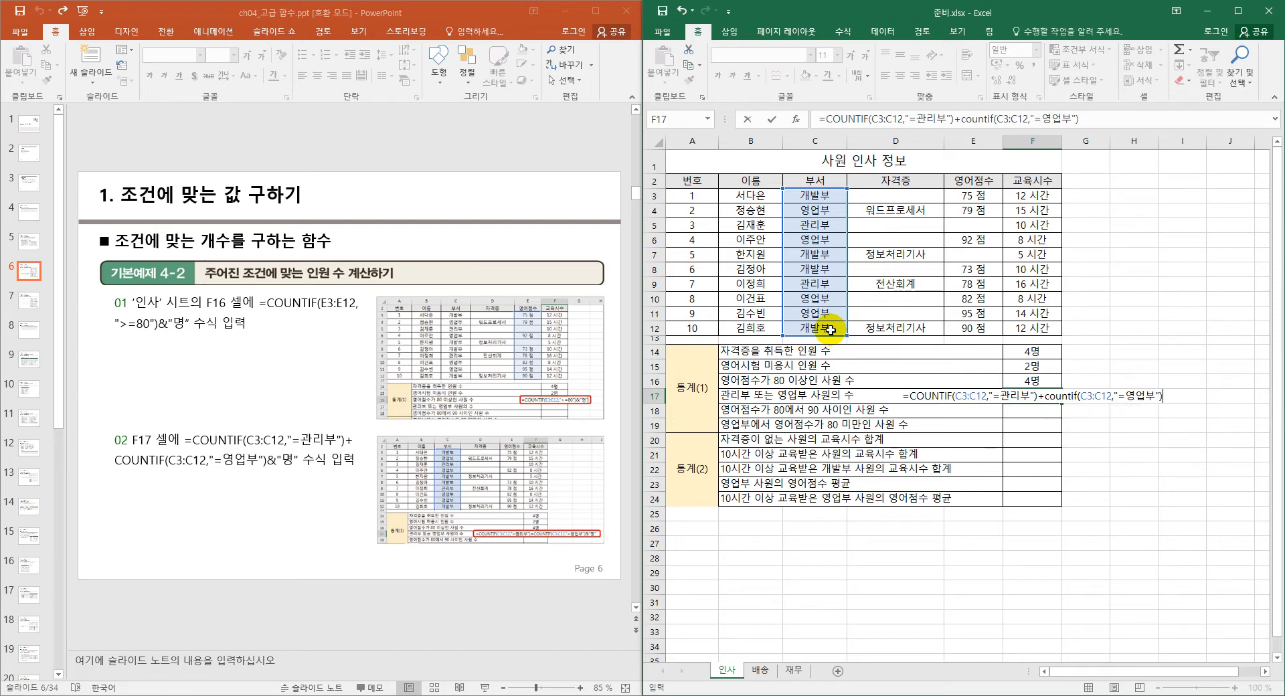
pyautogui.press('Return')
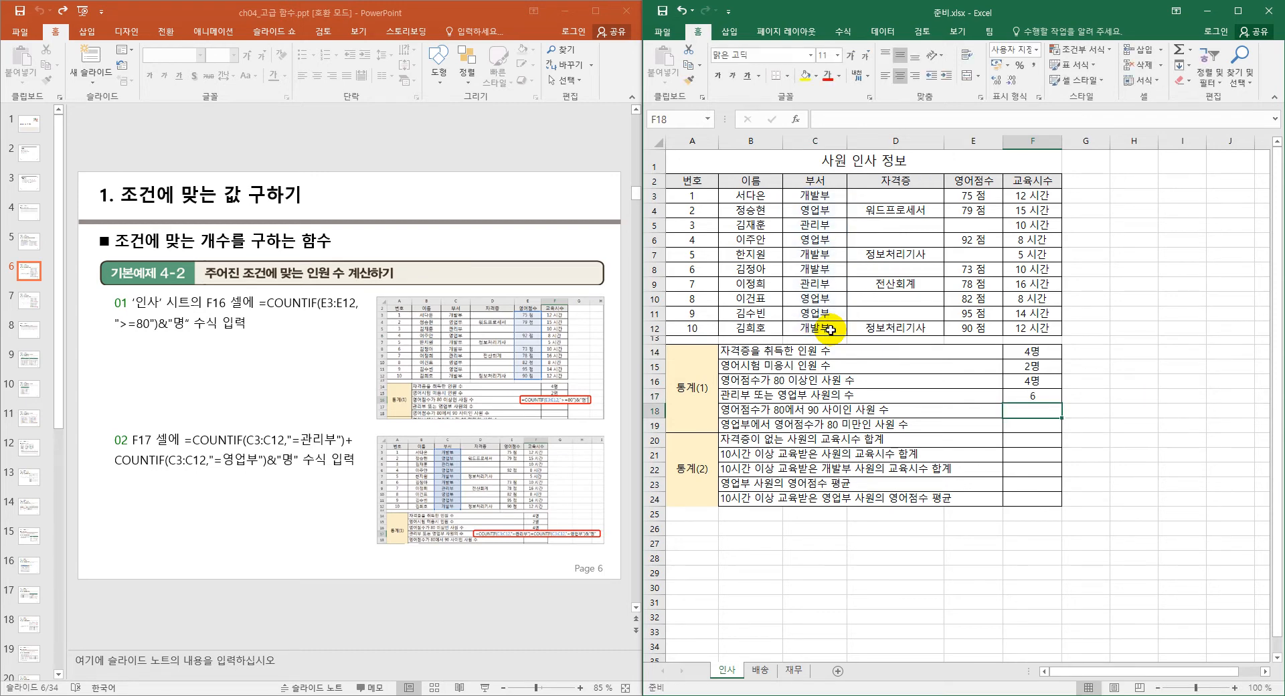
# - Append &"명" to the combined COUNTIF formula in cell F17 and commit it
pyautogui.doubleClick(1046, 396)
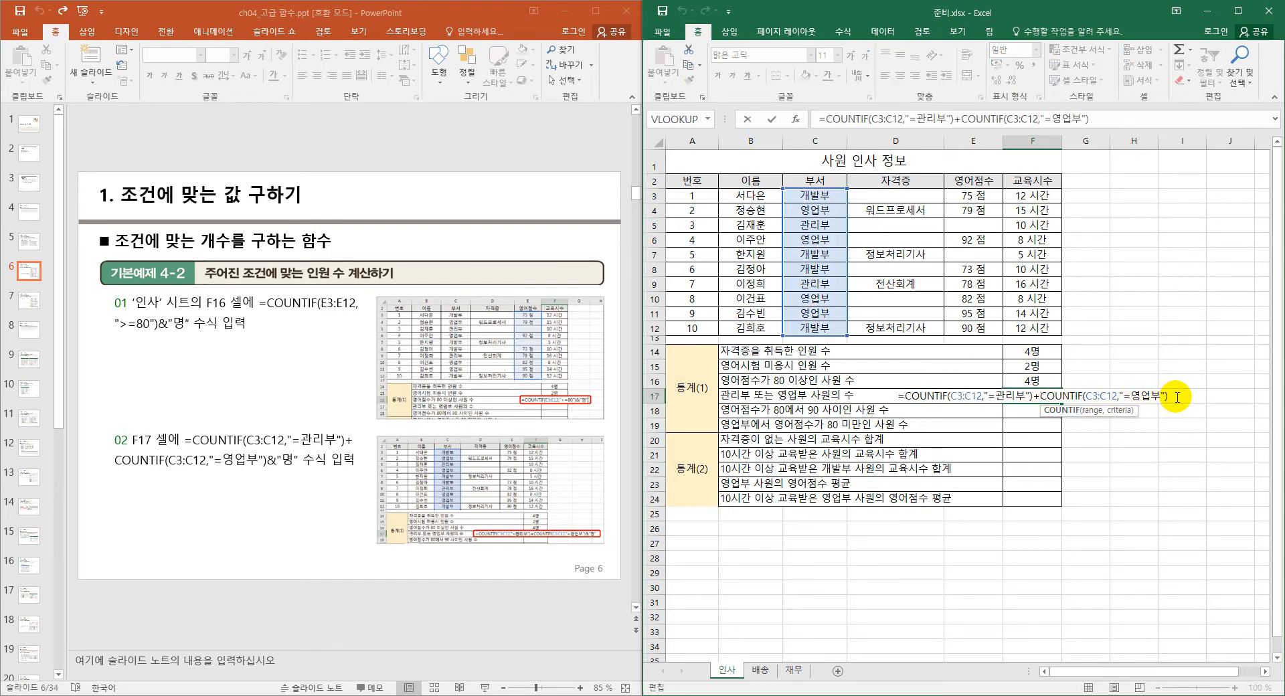
pyautogui.click(1168, 393)
pyautogui.write('&"aud')
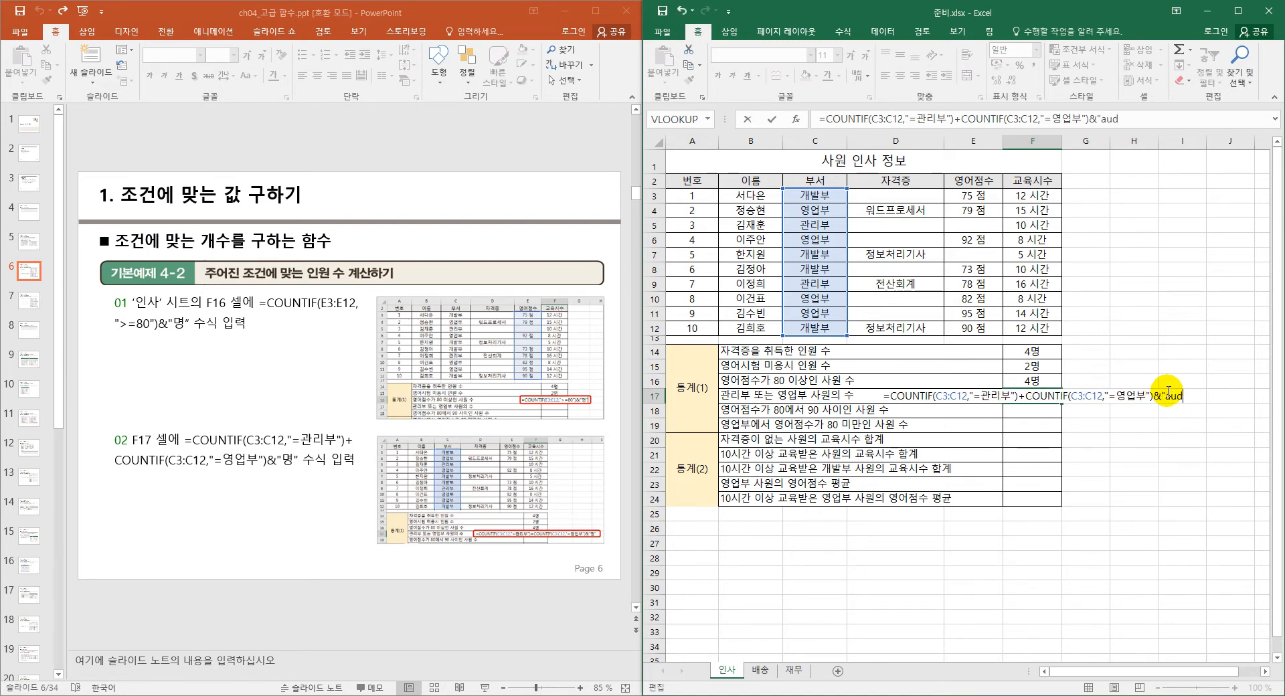
pyautogui.press('BackSpace')
pyautogui.press('BackSpace')
pyautogui.press('BackSpace')
pyautogui.press('Hangul')
pyautogui.write('ㅁ')
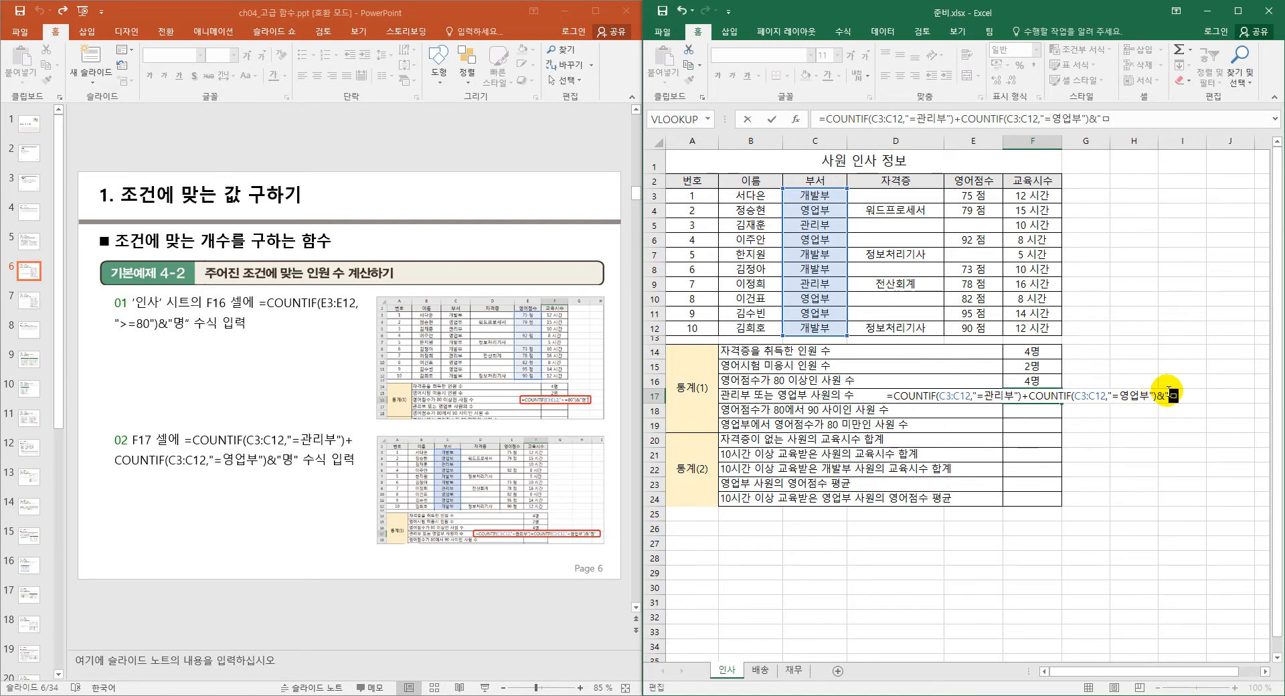
pyautogui.write('"')
pyautogui.press('Return')
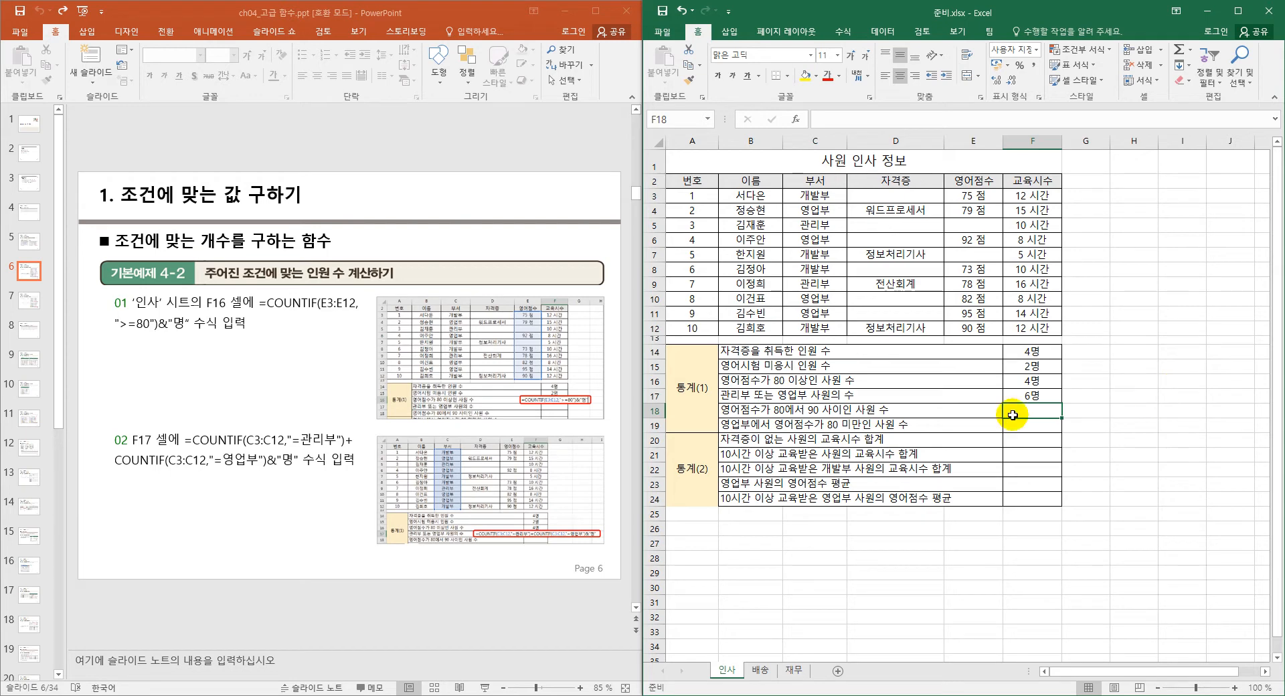
# - Examine the combined COUNTIF formula in cell F17 against its row label about 관리부 or 영업부 employees
pyautogui.click(871, 395)
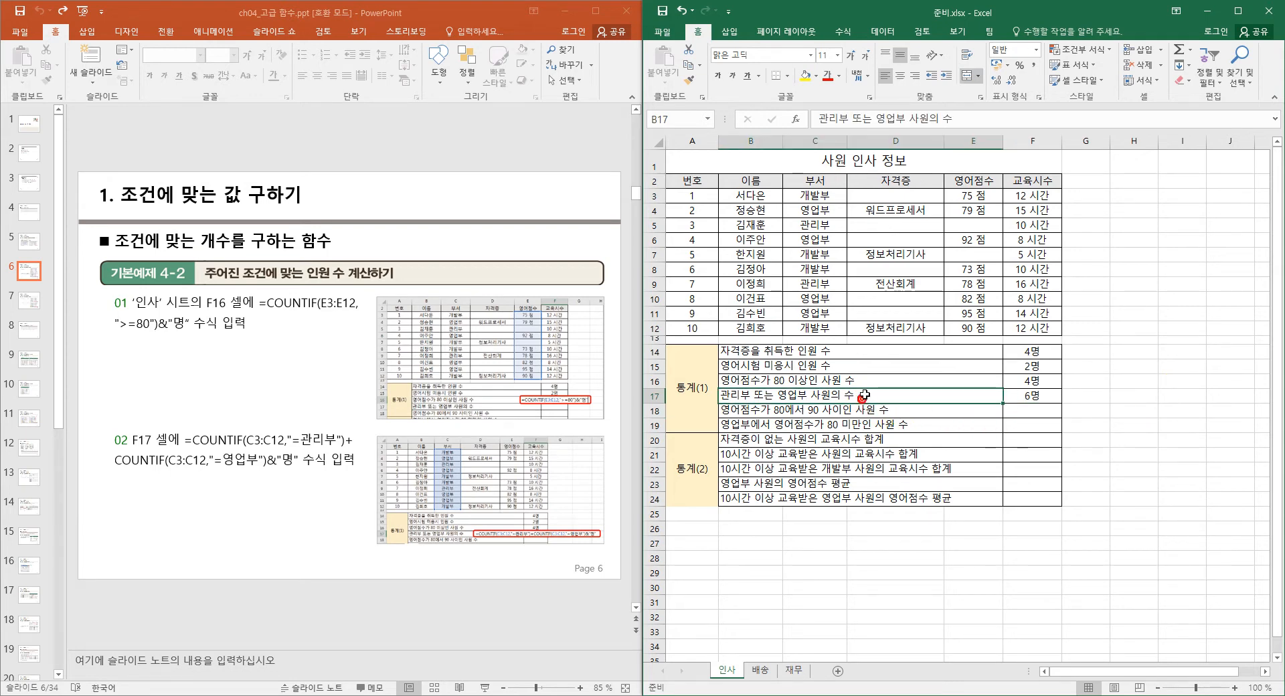
pyautogui.click(1022, 395)
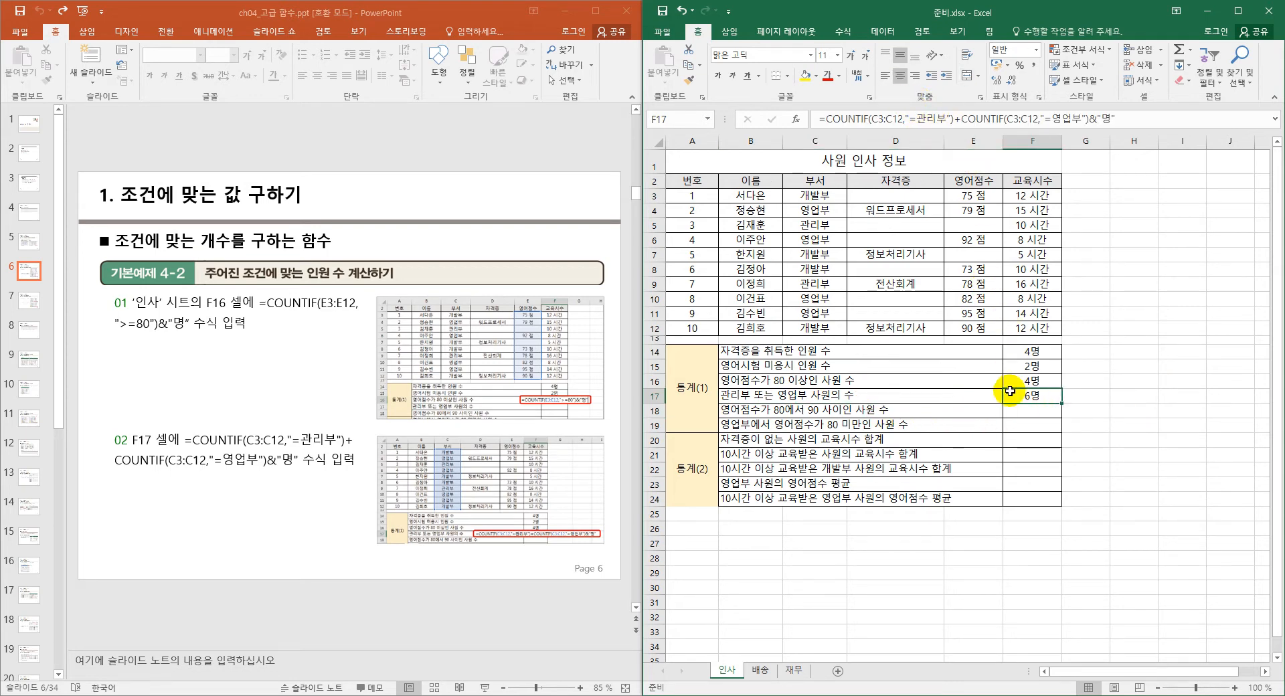
pyautogui.doubleClick(1031, 396)
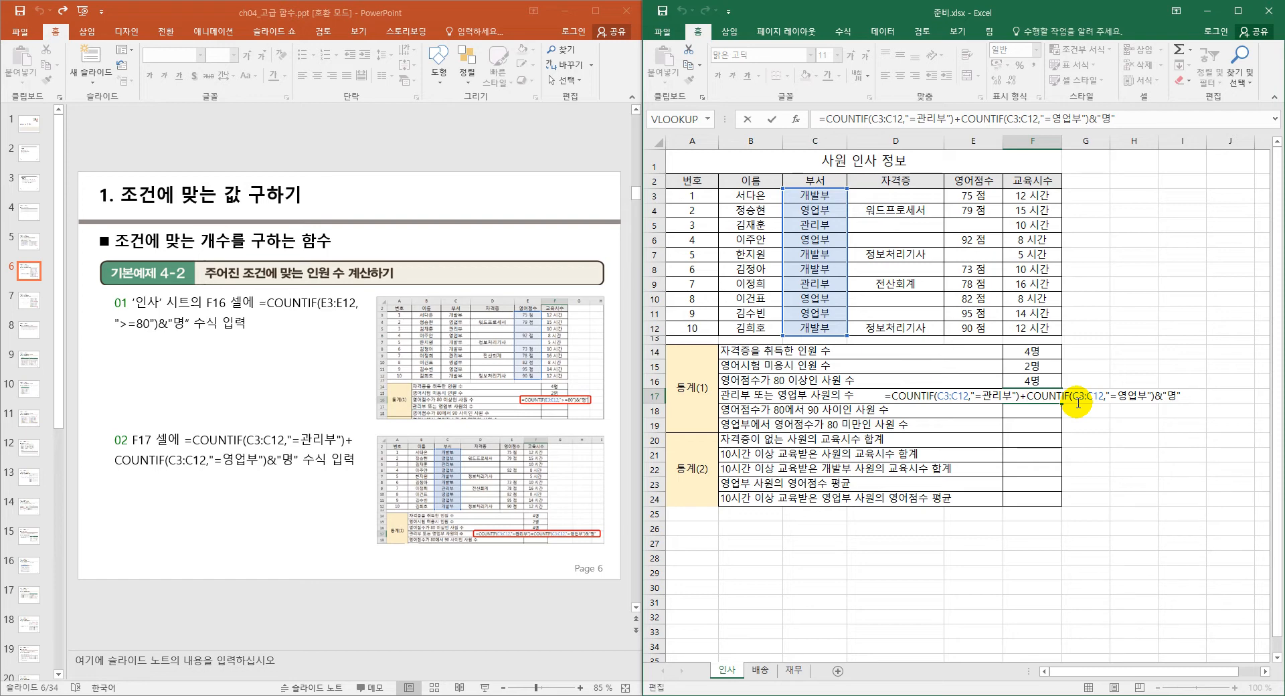
pyautogui.press('Return')
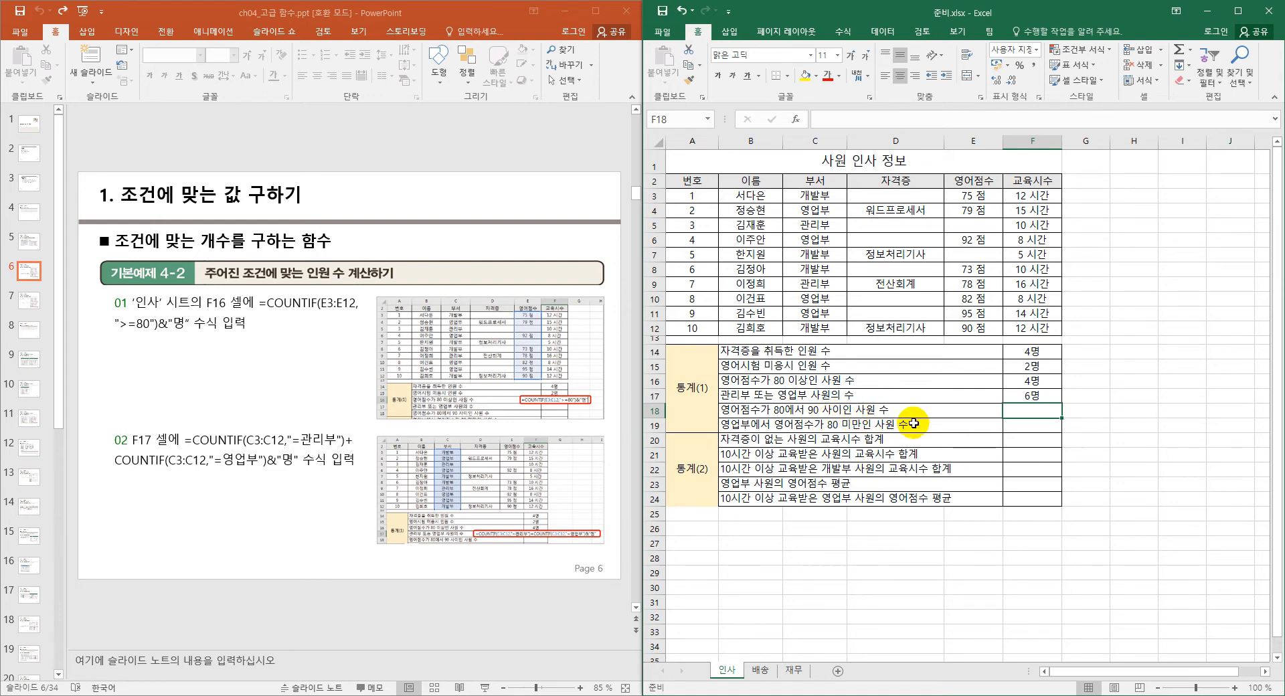
# - Go to the slide with step 03 and enter =COUNTIF(E3:E12,">=80") in cell F18, leaving the formula open
pyautogui.scroll(-1, 532, 472)
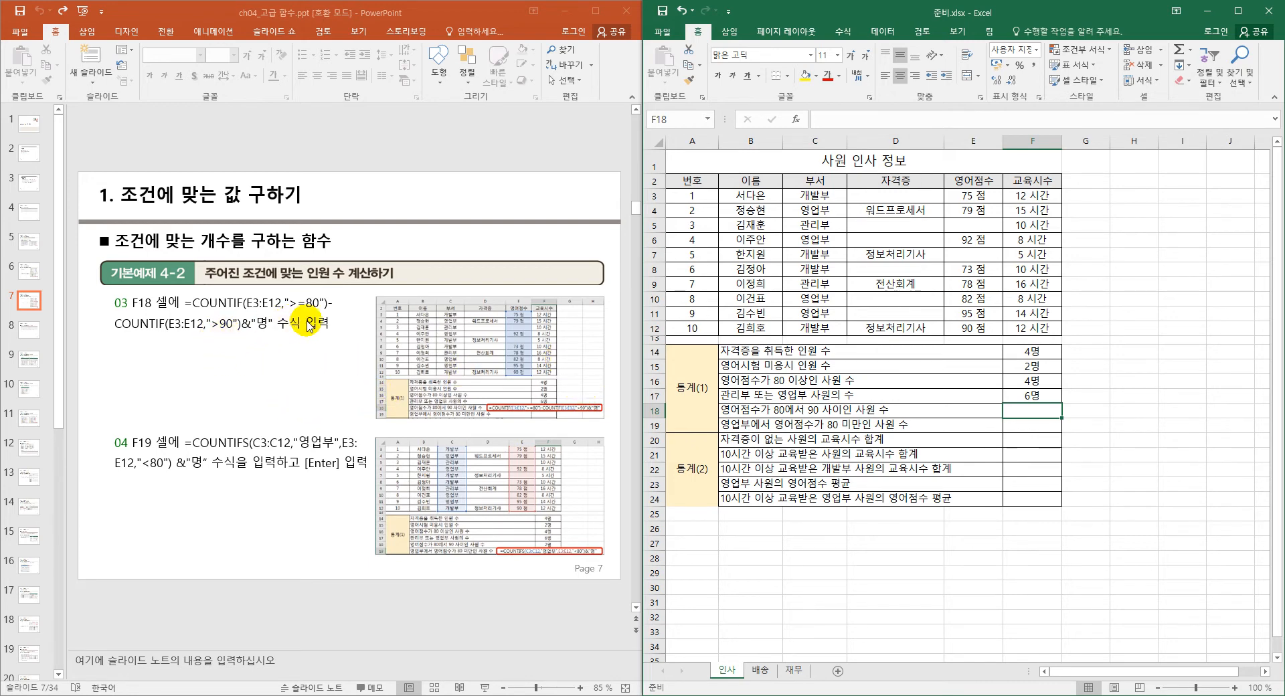
pyautogui.click(1025, 414)
pyautogui.doubleClick(1024, 414)
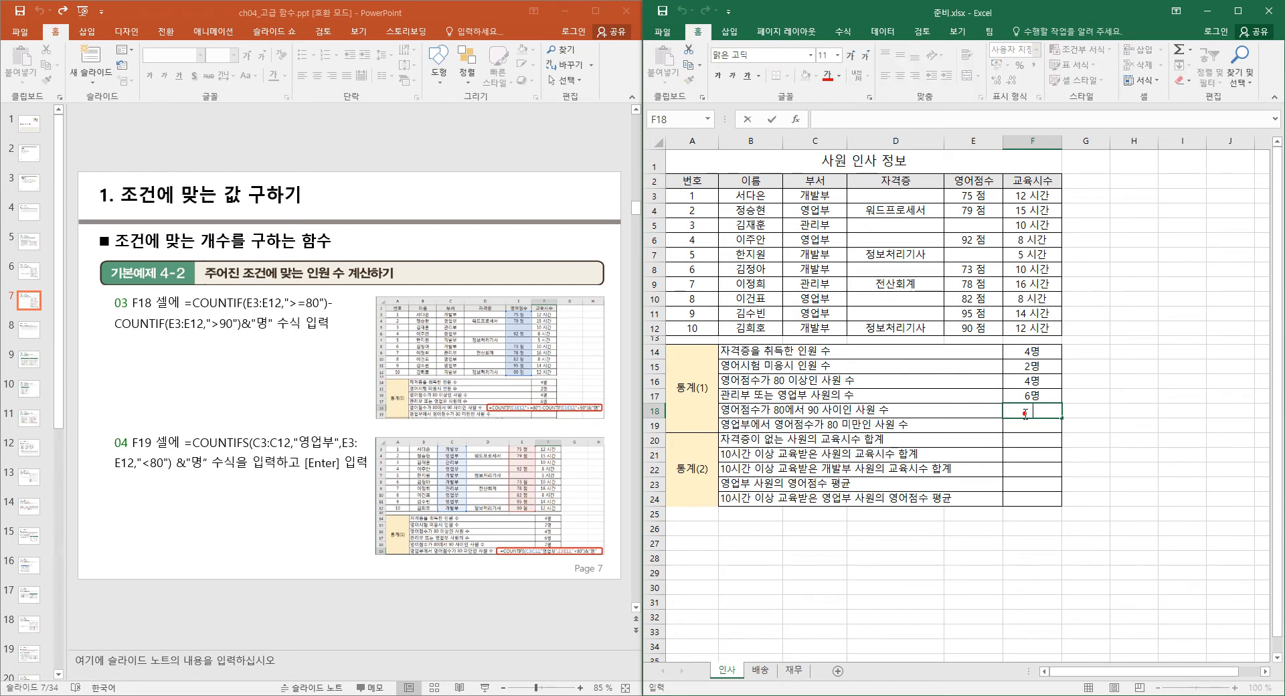
pyautogui.write('=')
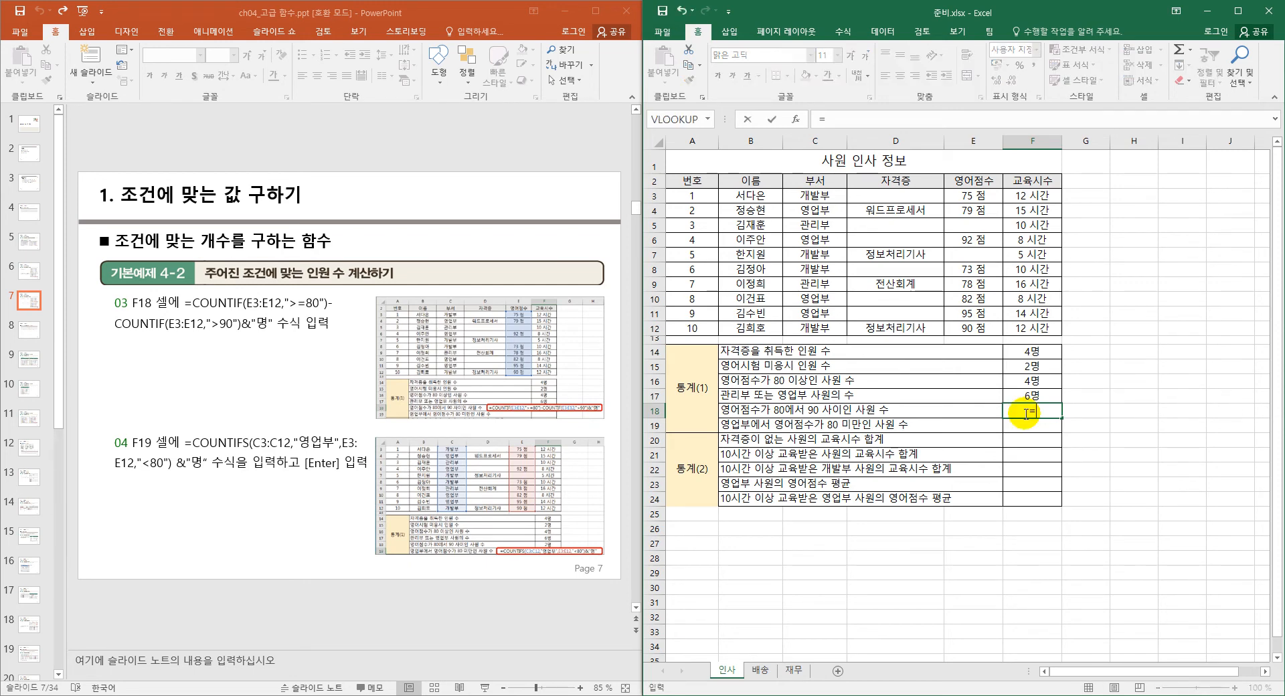
pyautogui.write('count')
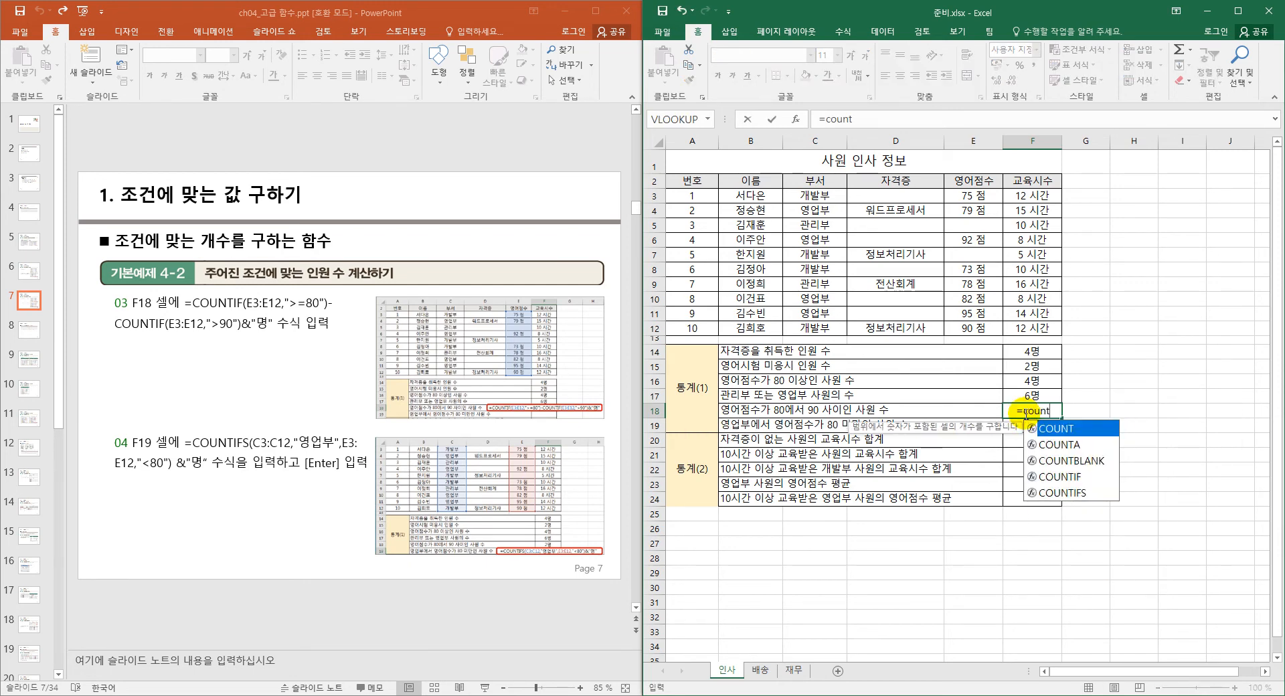
pyautogui.write('if(')
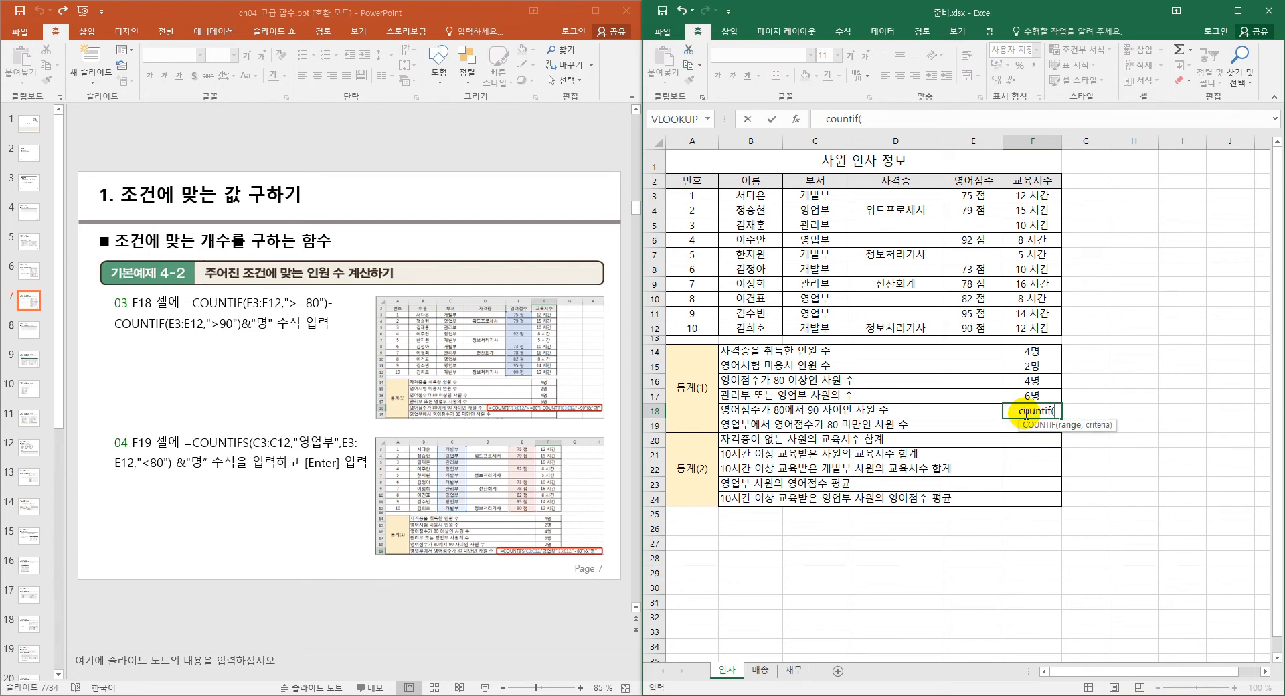
pyautogui.moveTo(977, 196); pyautogui.dragTo(988, 334)
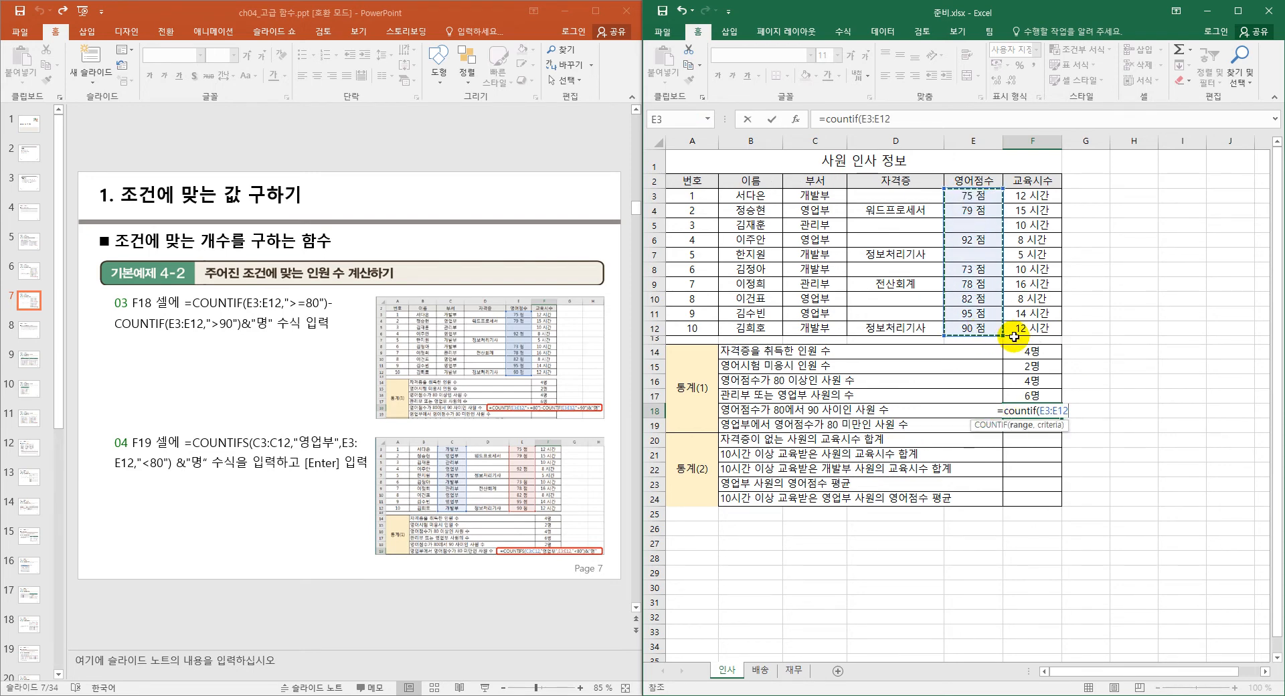
pyautogui.write(',"')
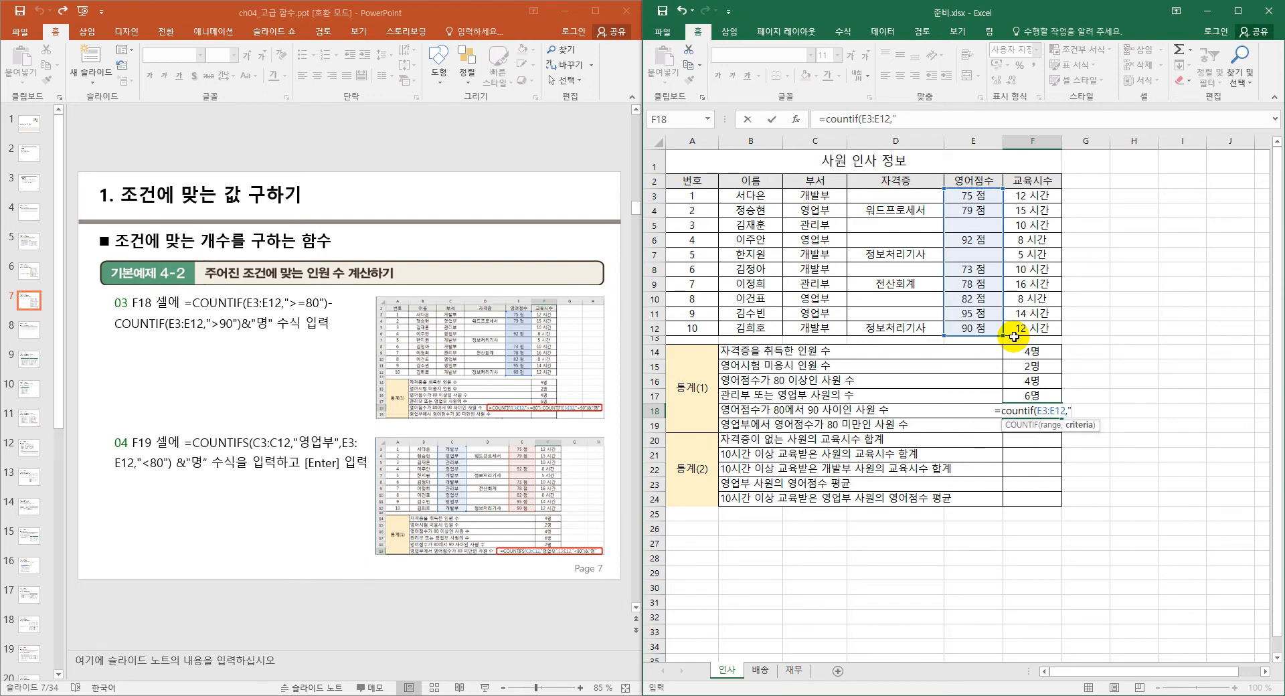
pyautogui.write('>=')
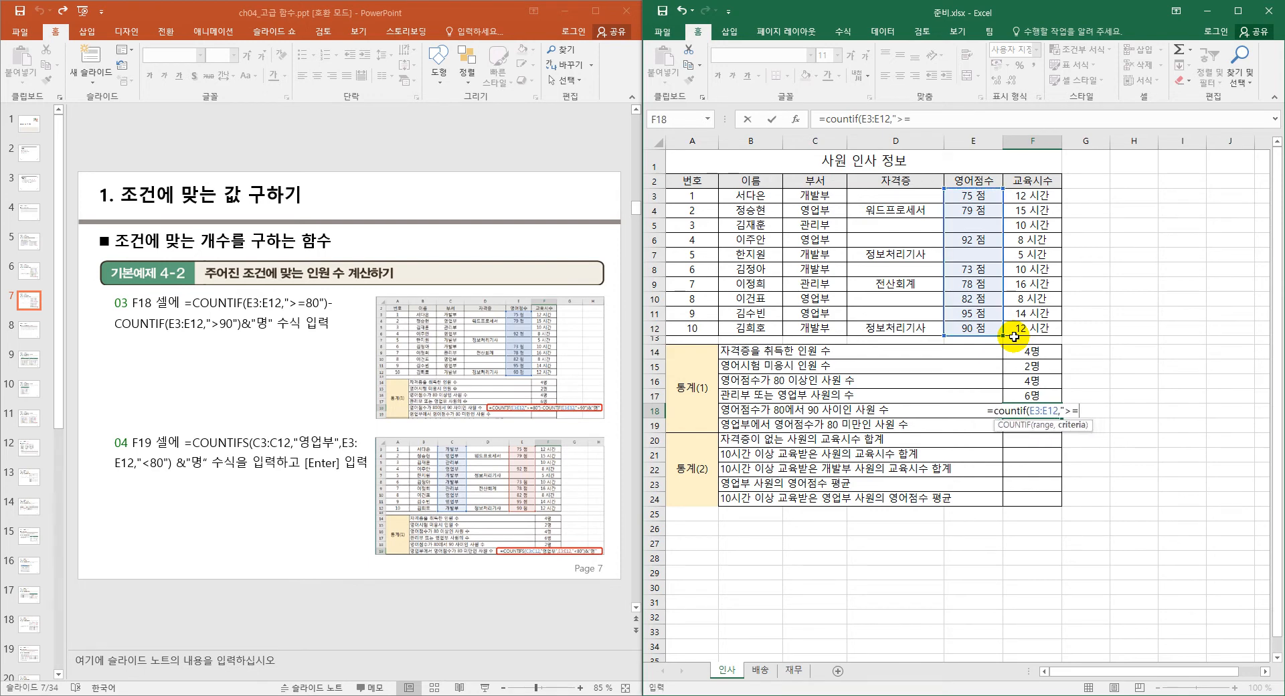
pyautogui.write('80"')
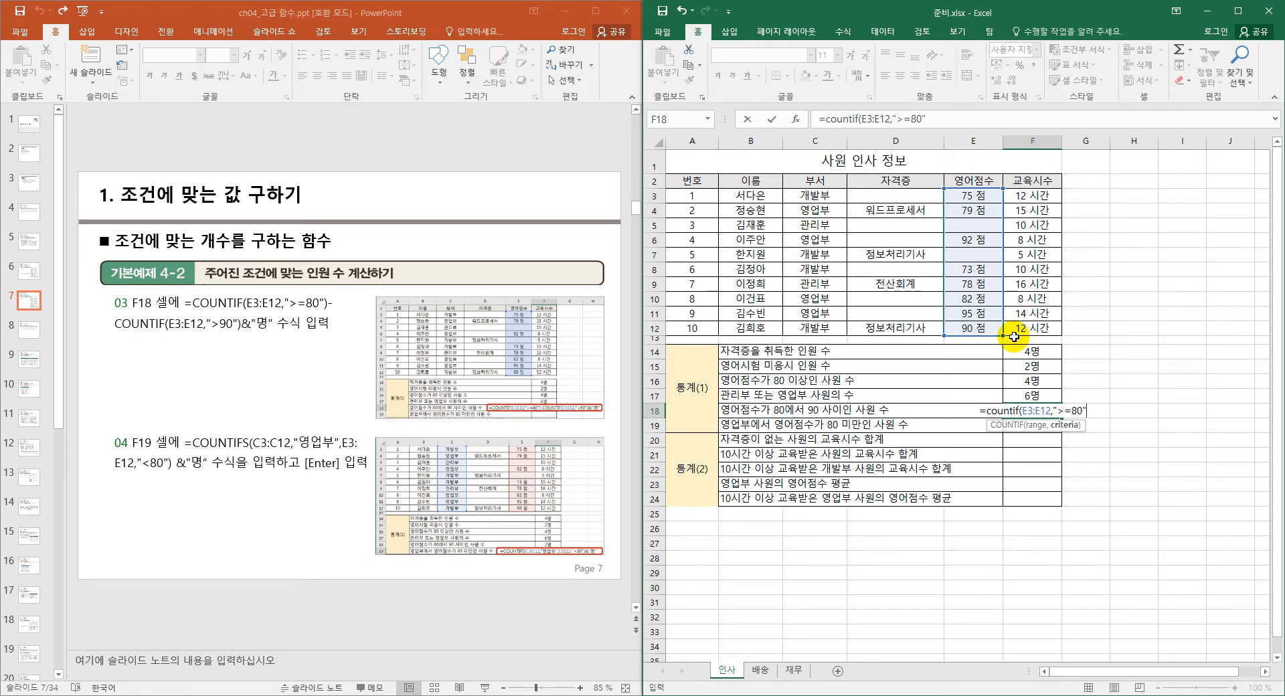
pyautogui.write(')')
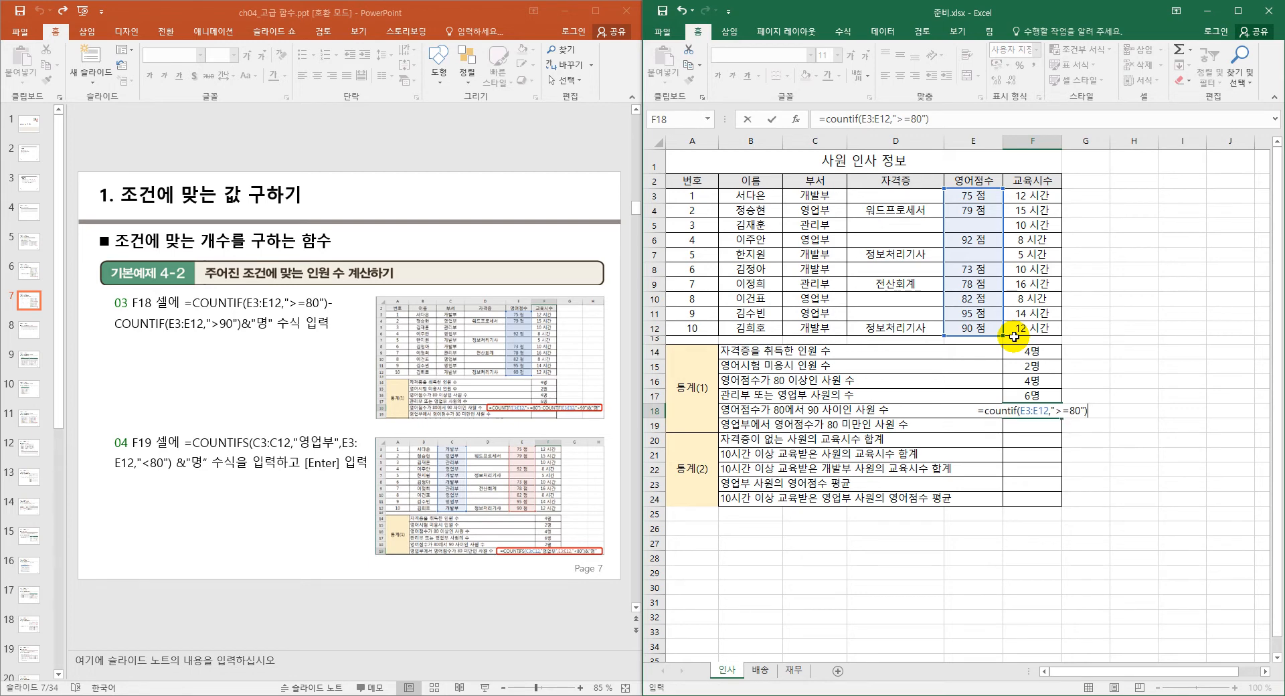
# - Subtract a second COUNTIF in the F18 formula, using range E3:E12 and criteria ">90"
pyautogui.write('-')
pyautogui.write('count')
pyautogui.write('if(')
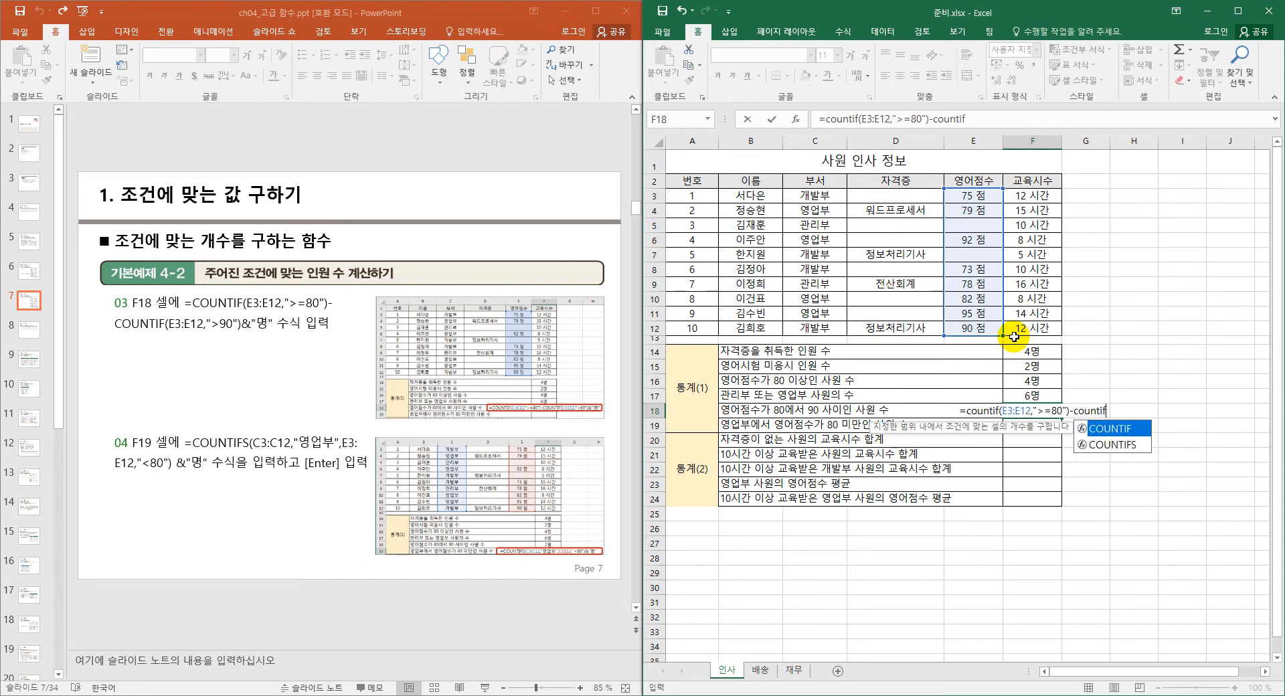
pyautogui.moveTo(978, 194); pyautogui.dragTo(989, 329)
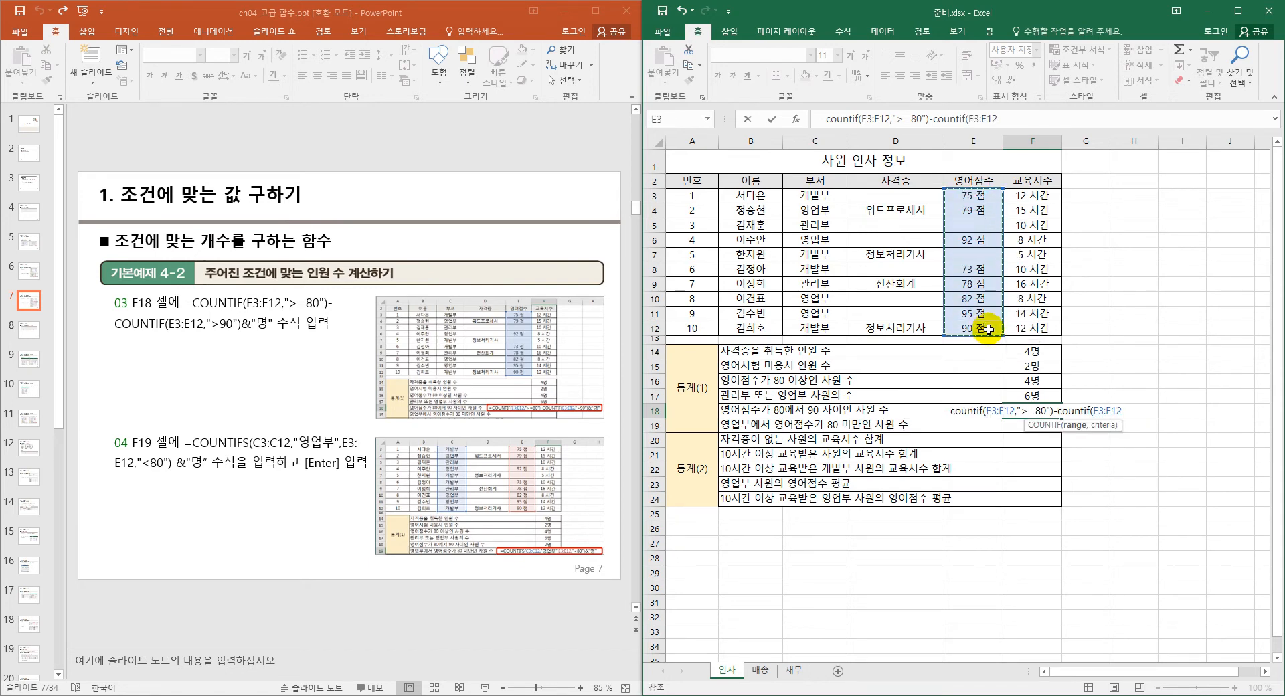
pyautogui.write(',')
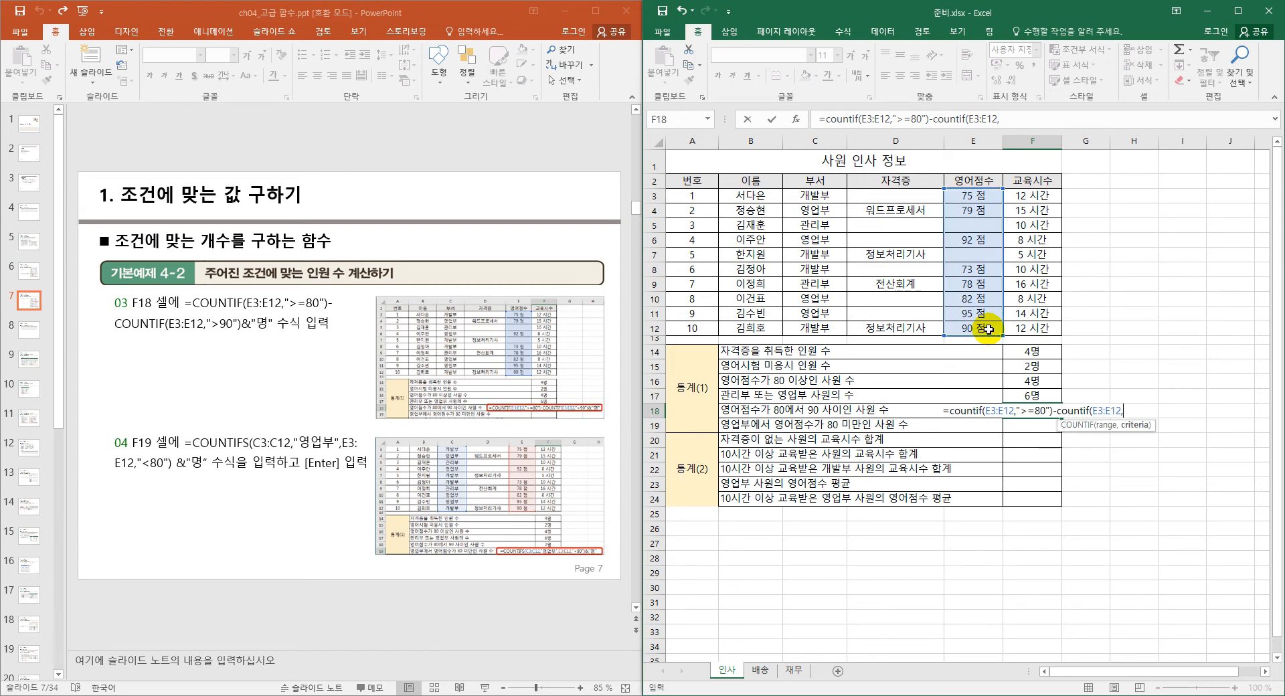
pyautogui.write('">')
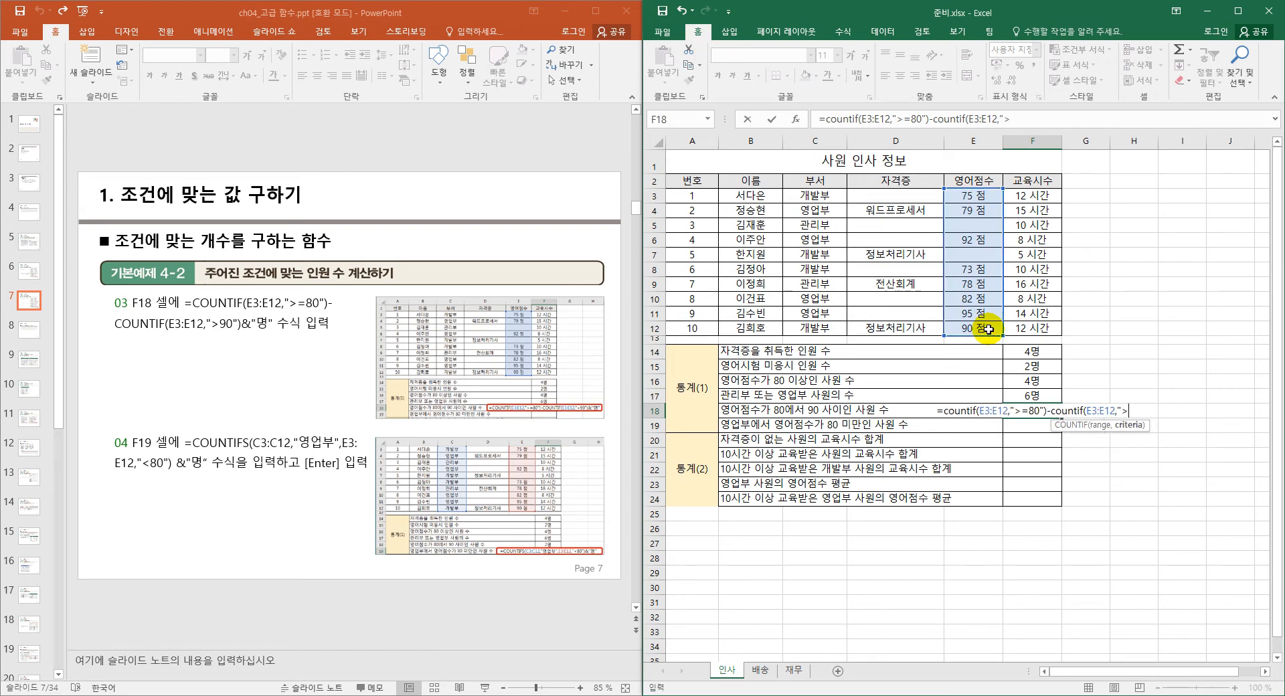
pyautogui.write('90"')
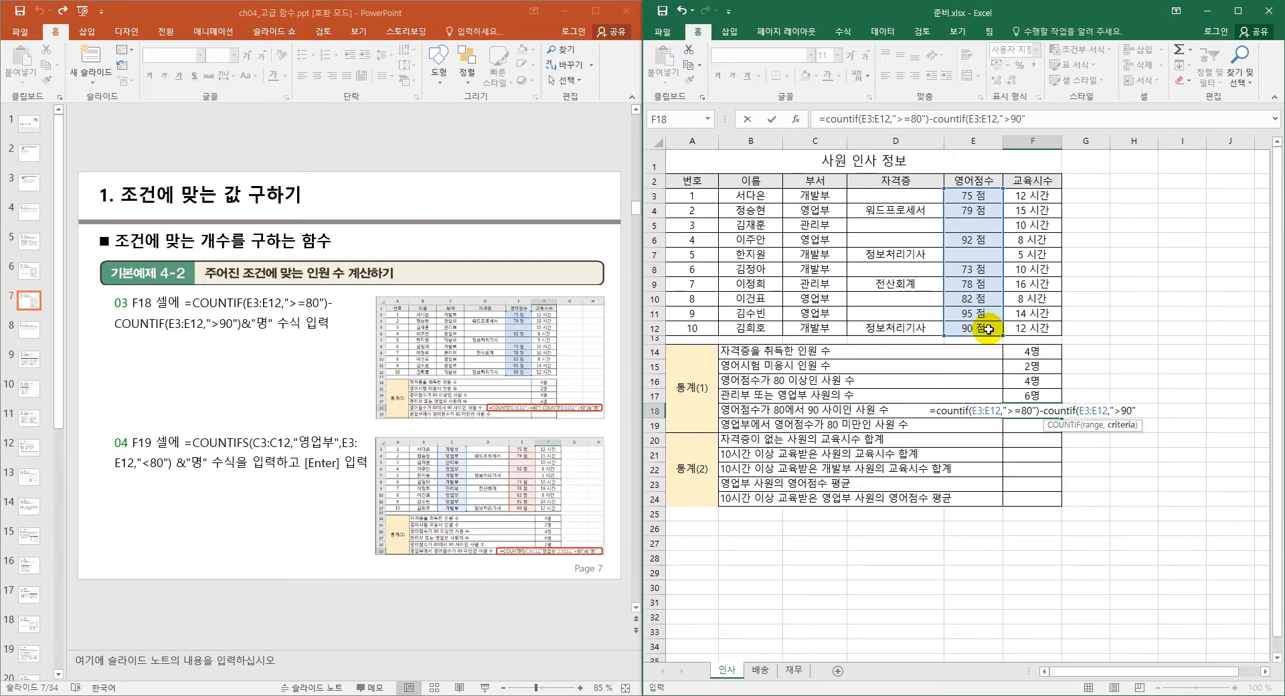
# - Close the second COUNTIF in cell F18, append &"명" and commit the formula
pyautogui.write(')&')
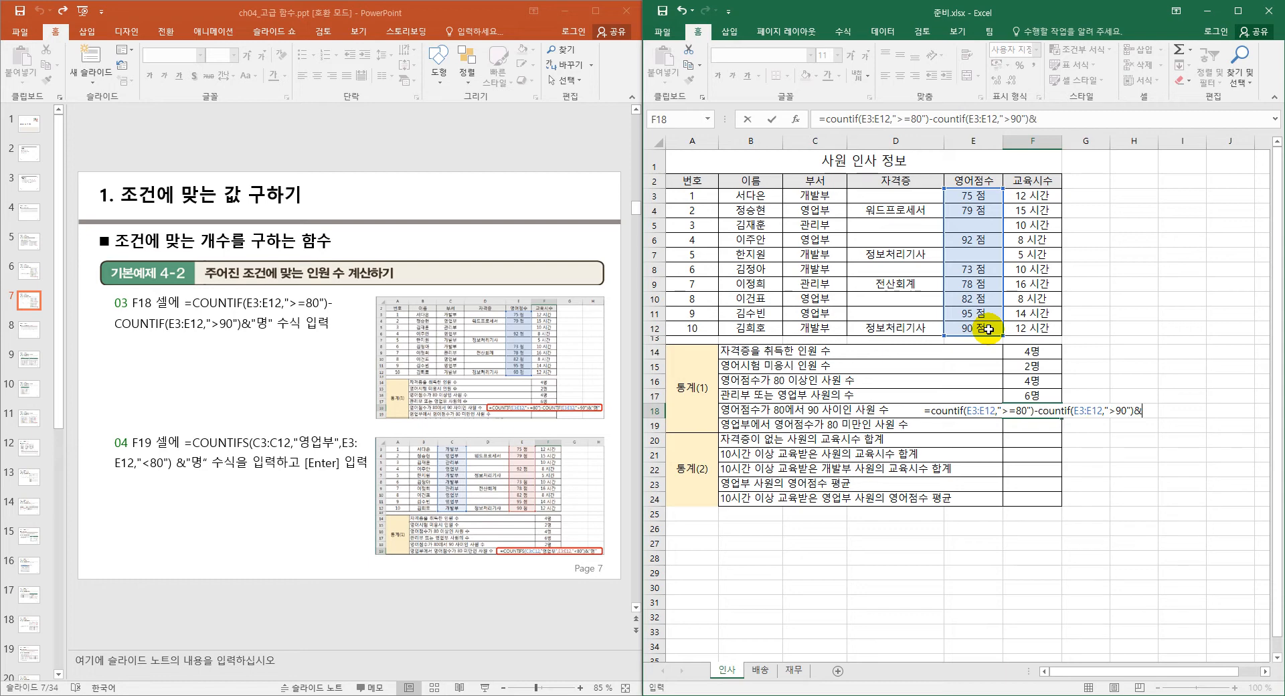
pyautogui.write('"며')
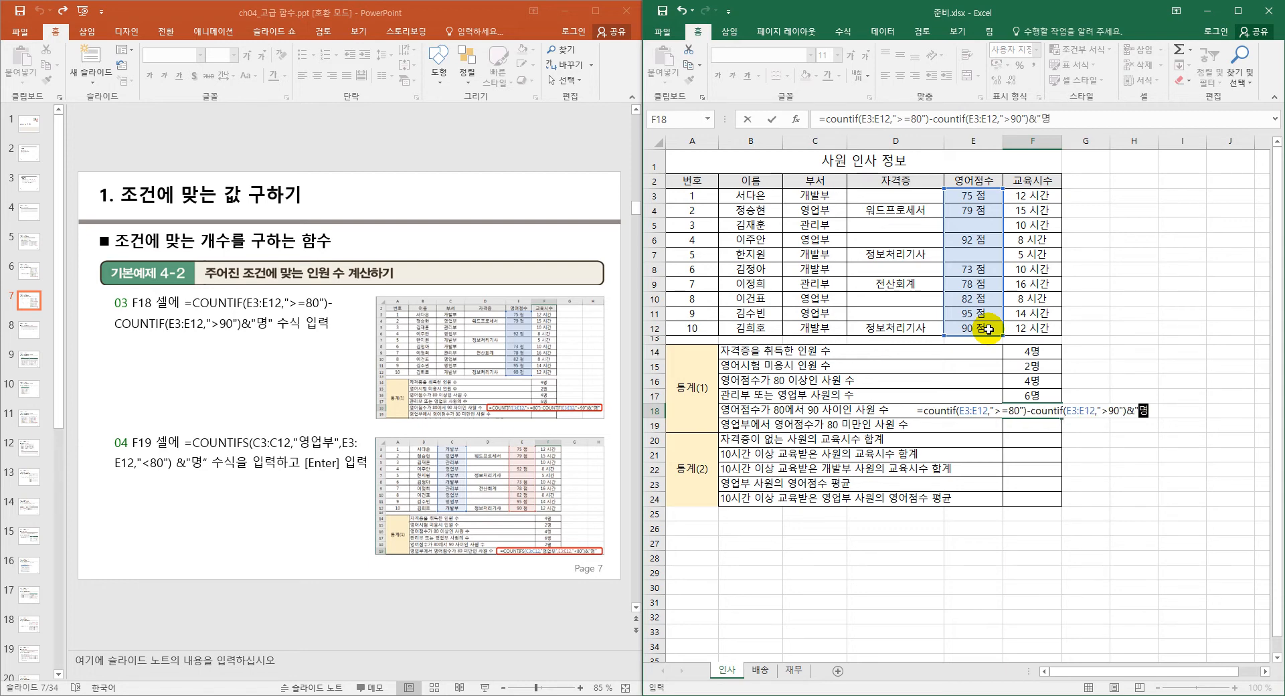
pyautogui.write('"')
pyautogui.press('Return')
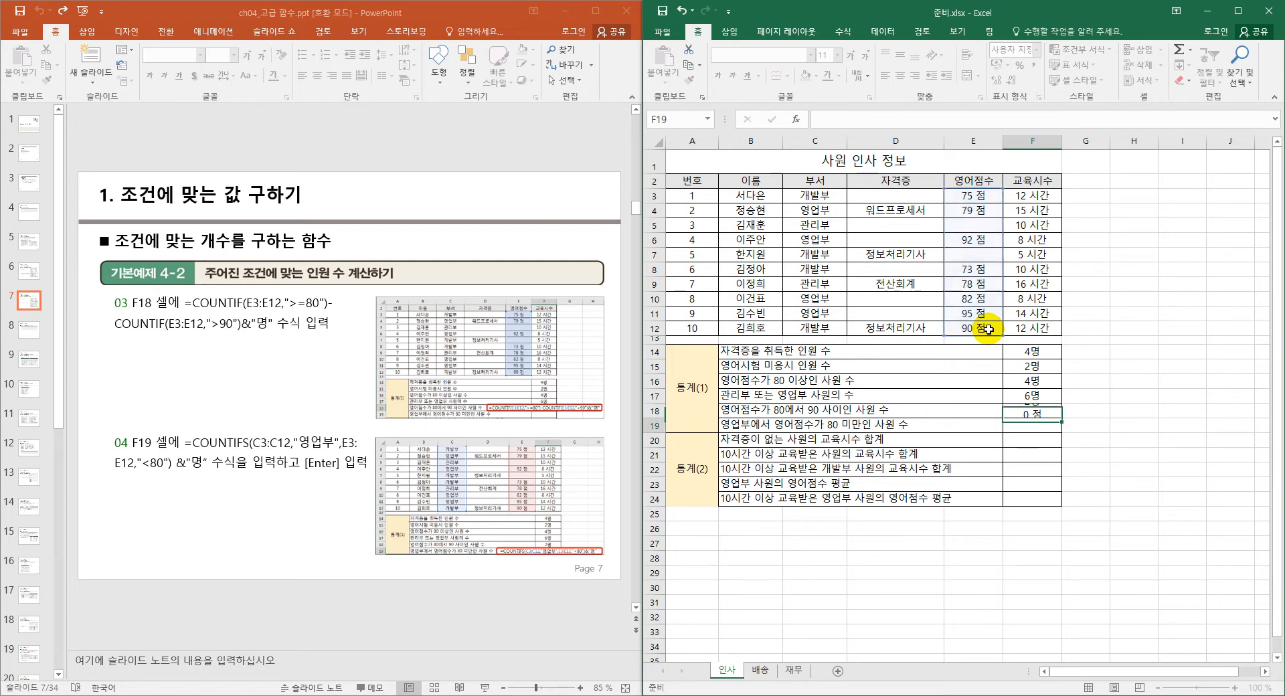
# - Examine the two COUNTIF terms in cell F18 against the row label about English scores between 80 and 90
pyautogui.doubleClick(1008, 411)
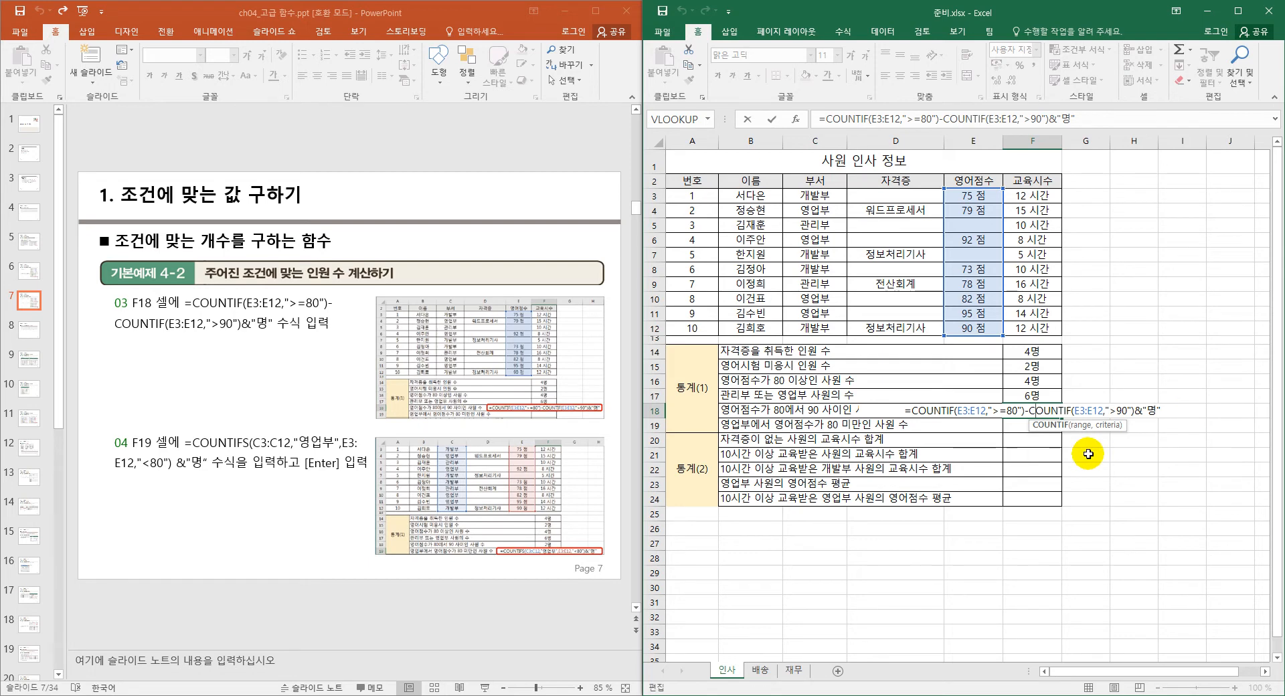
pyautogui.press('Escape')
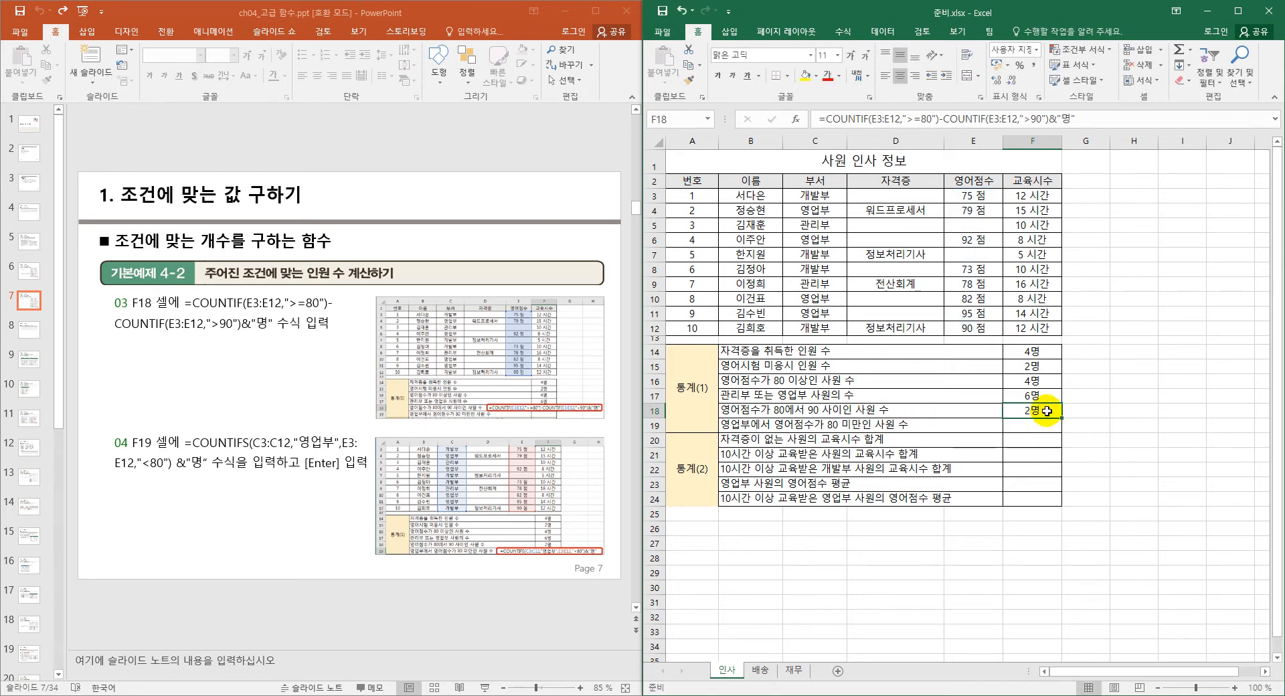
pyautogui.doubleClick(1053, 410)
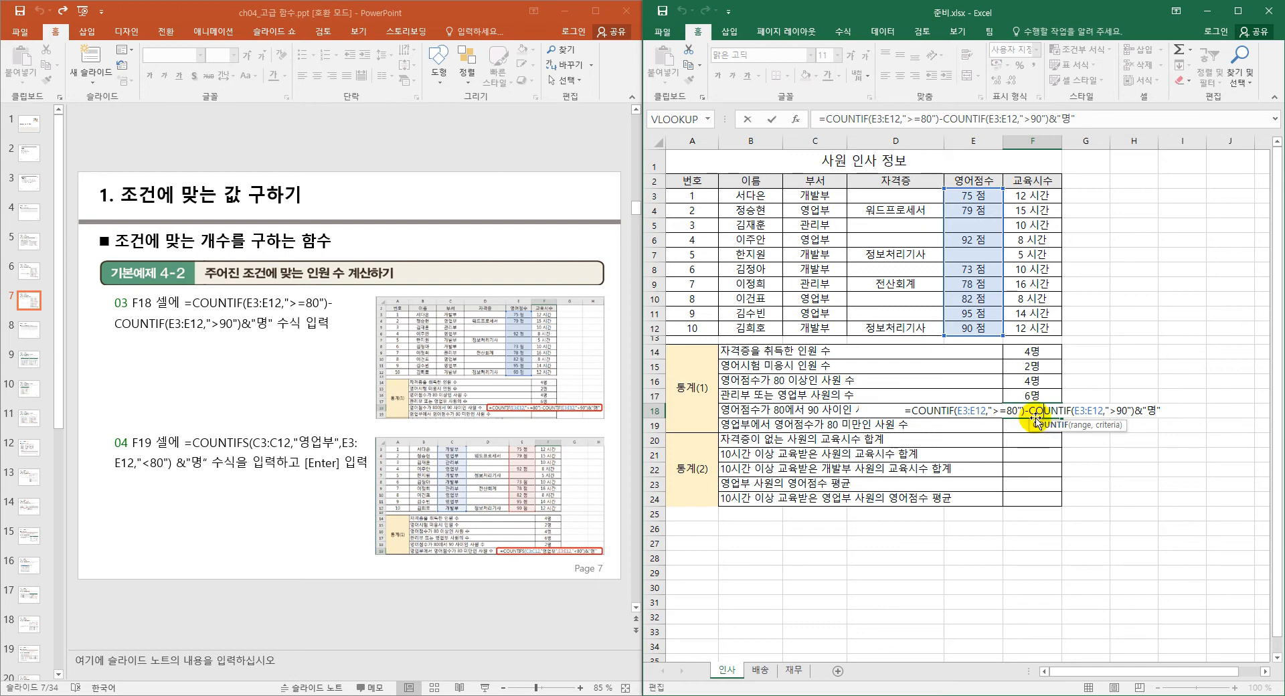
pyautogui.press('Escape')
# - Start a COUNTIFS formula in cell F19 with the department range C3:C12 and criteria "영업부"
pyautogui.click(1039, 425)
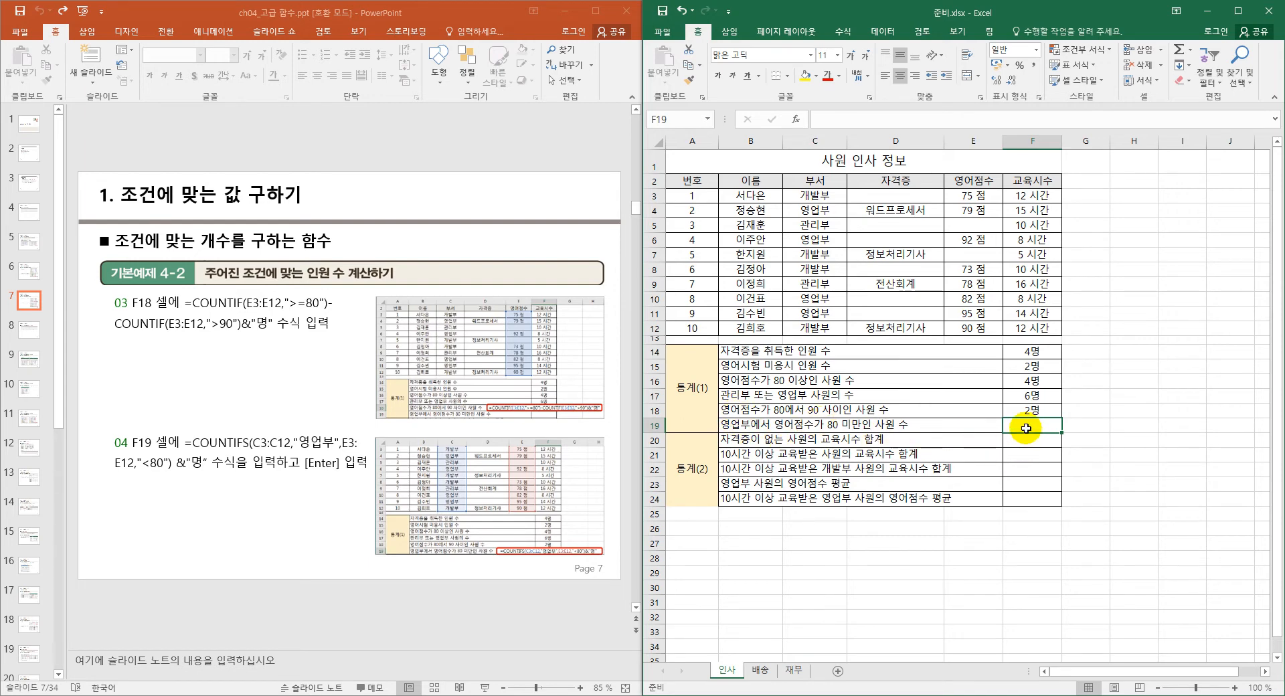
pyautogui.write('=채ㅕ')
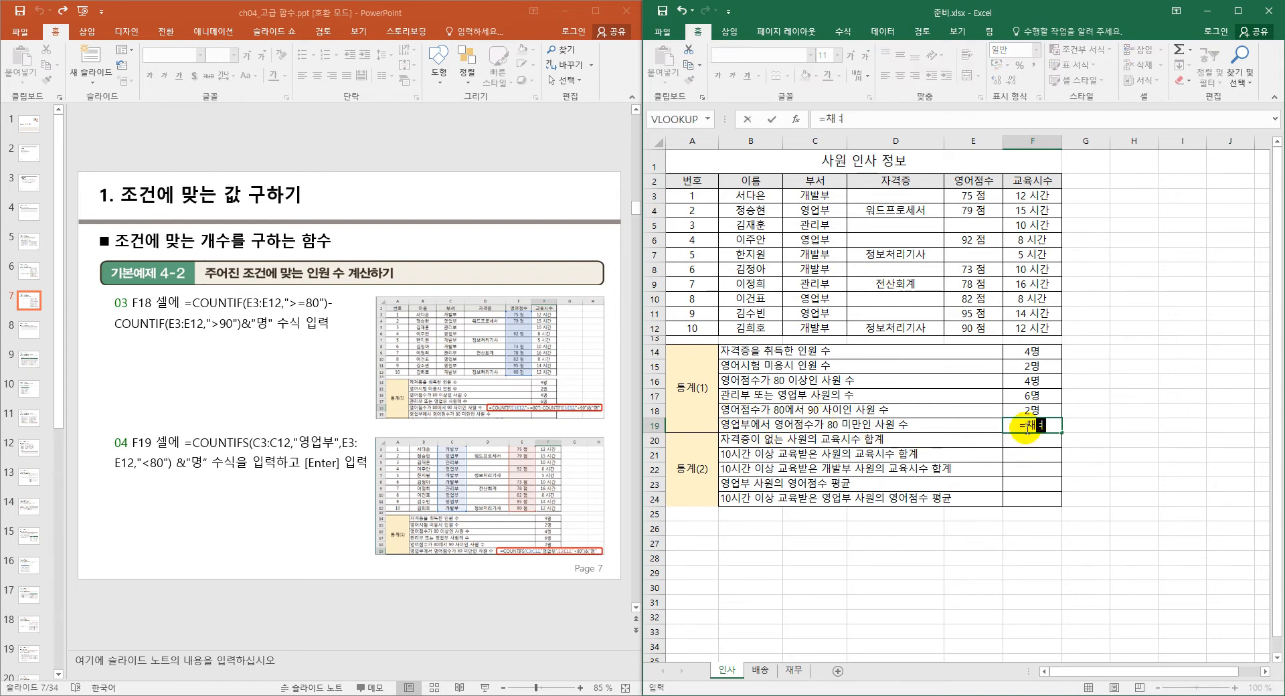
pyautogui.write('count')
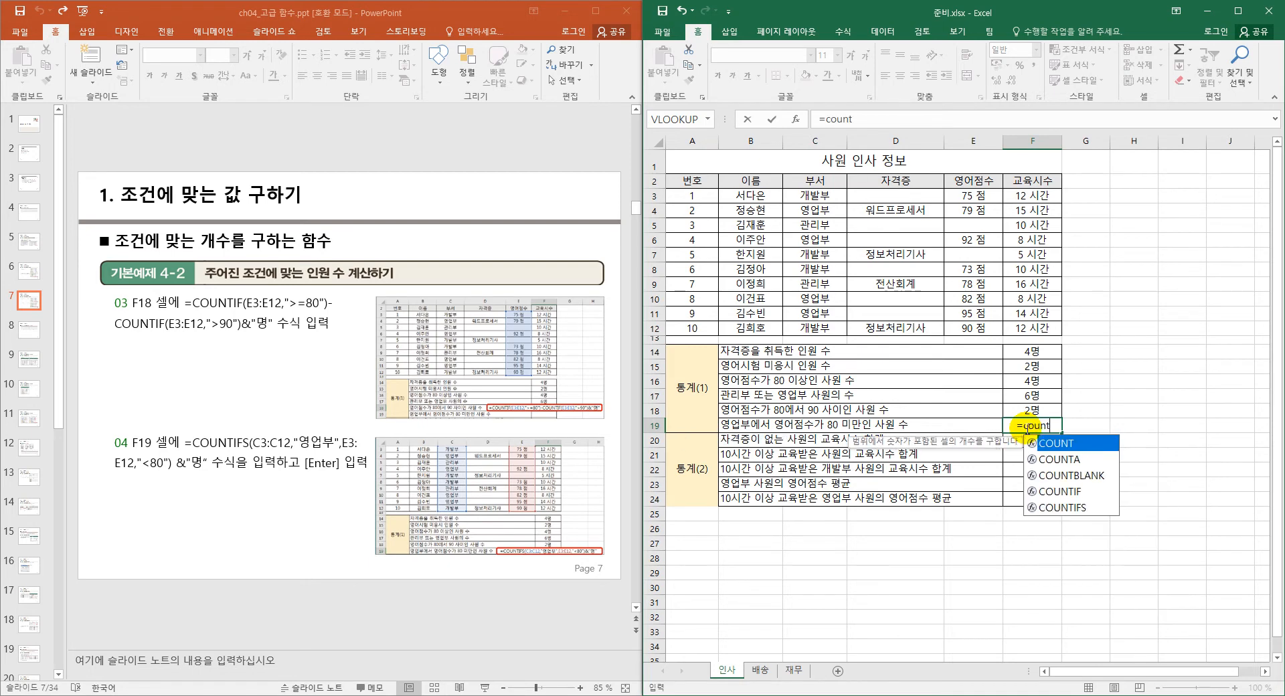
pyautogui.write('if')
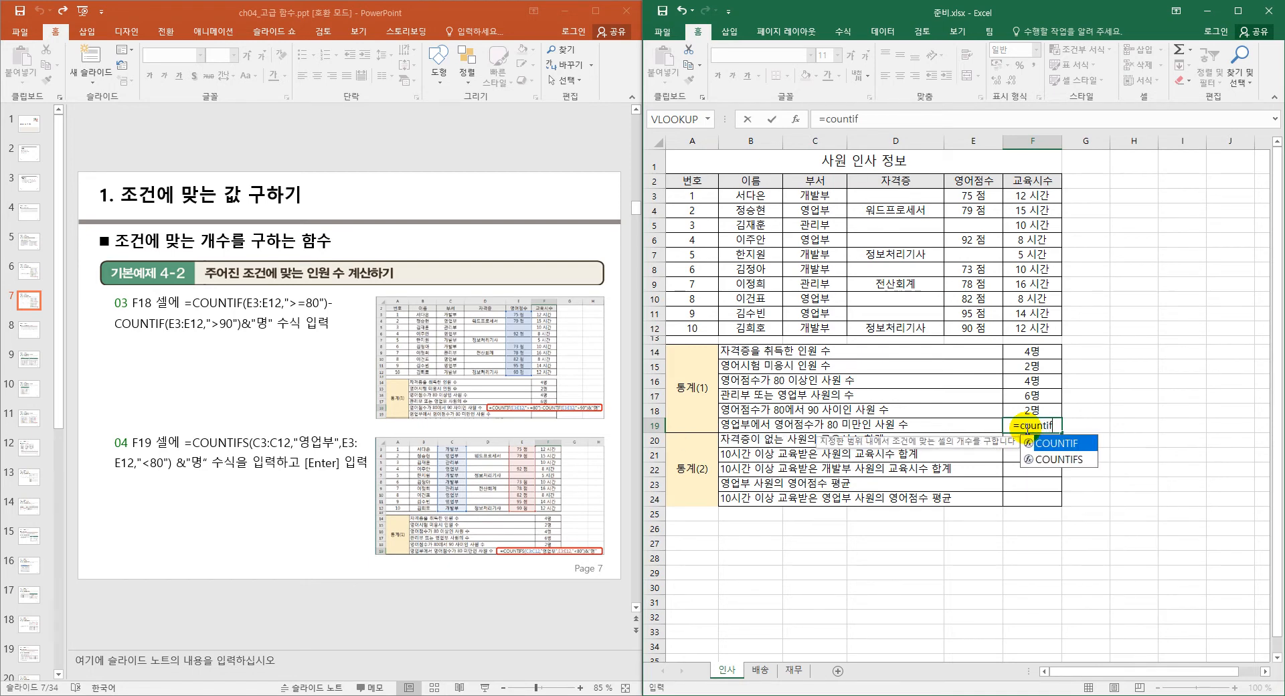
pyautogui.press('Down')
pyautogui.press('Tab')
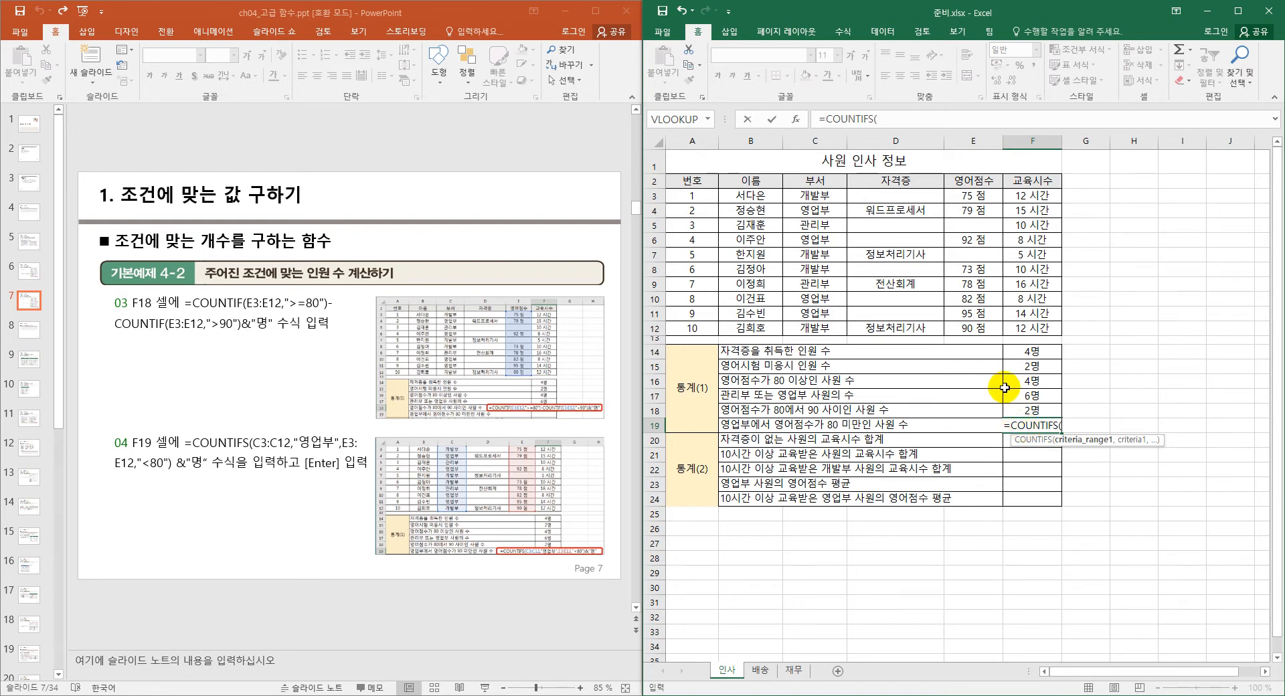
pyautogui.moveTo(823, 198); pyautogui.dragTo(824, 328)
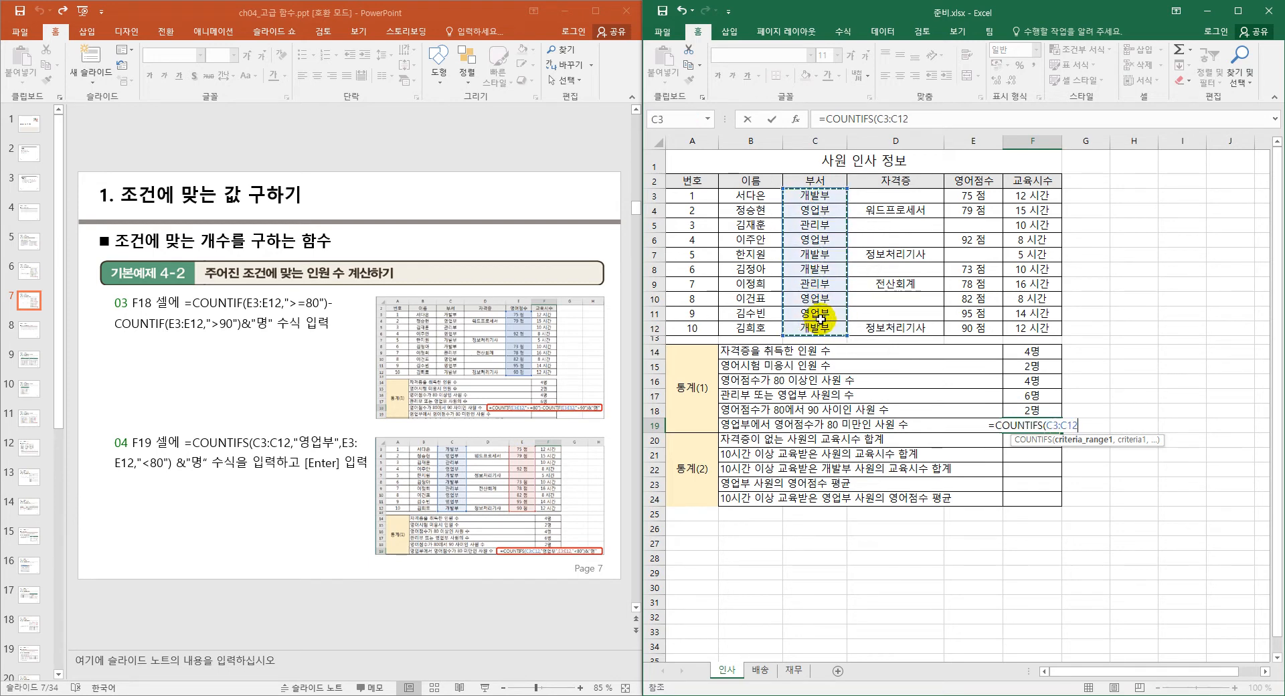
pyautogui.write(',')
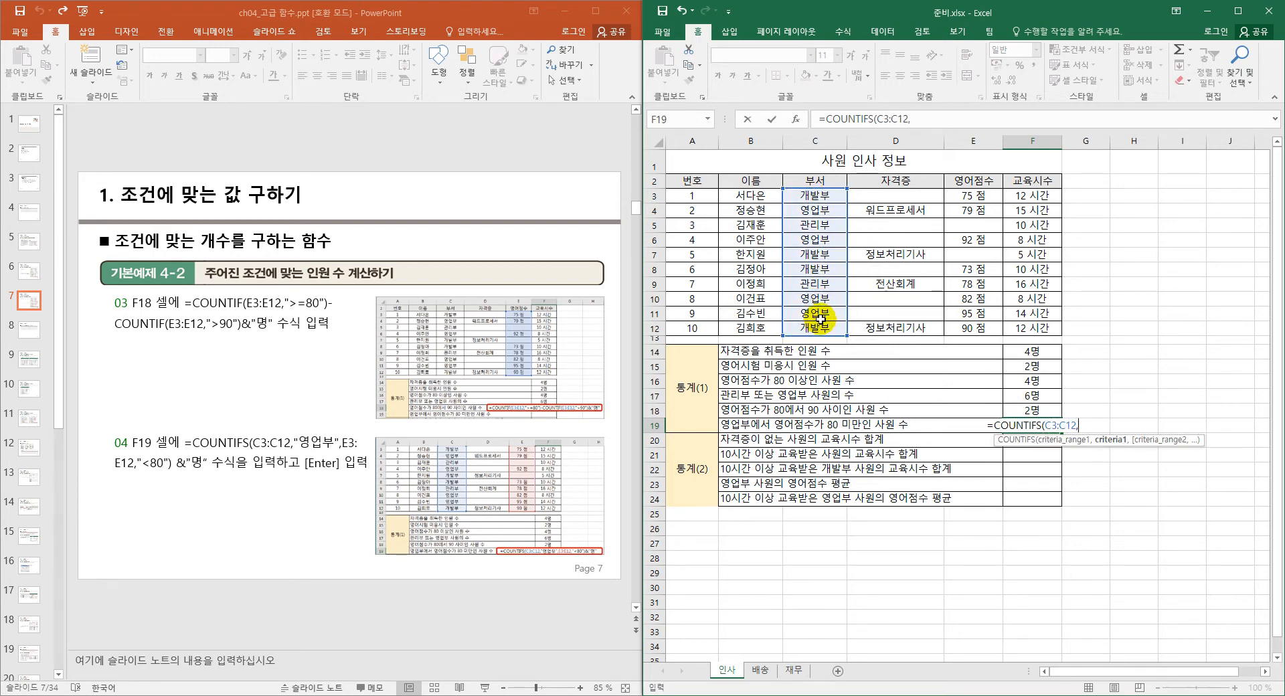
pyautogui.write('"영업부')
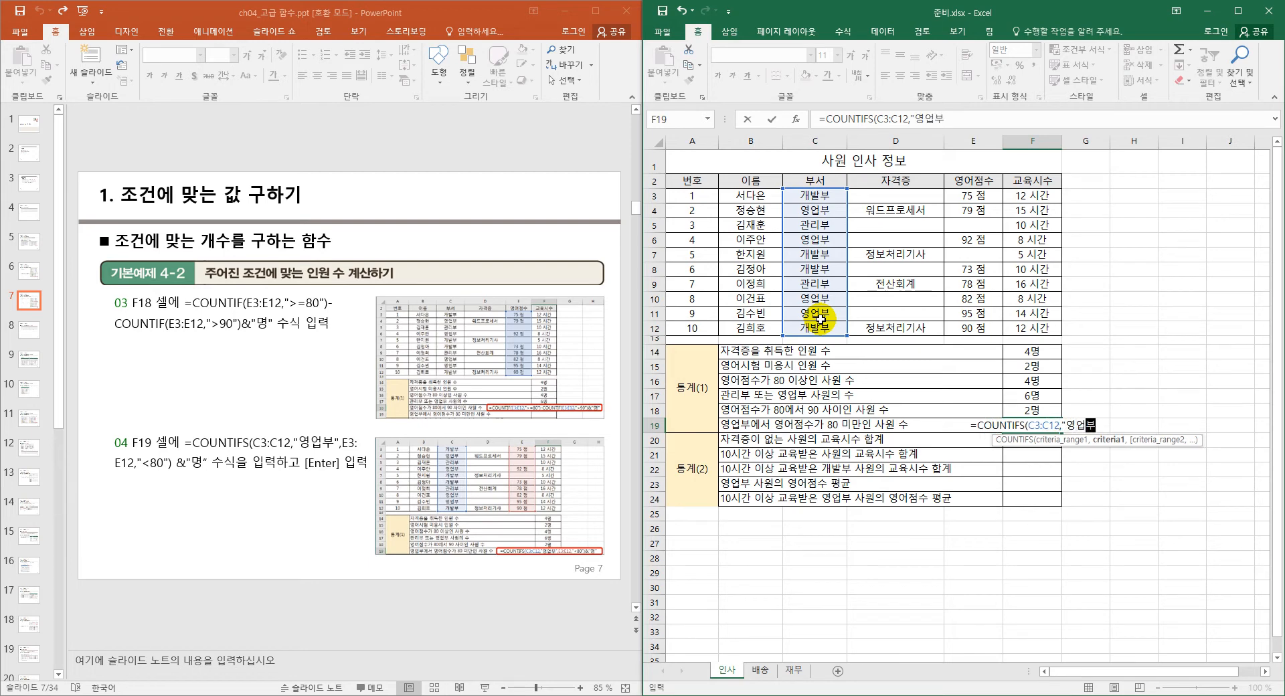
pyautogui.write('",')
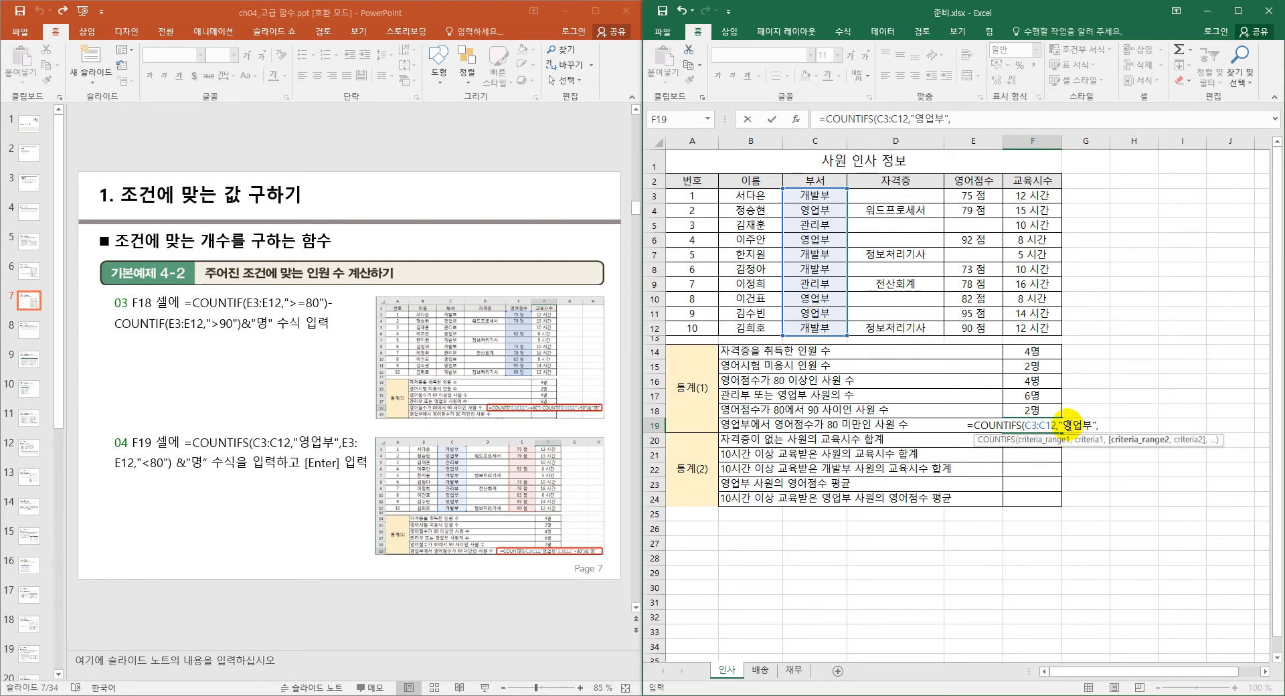
# - Complete the COUNTIFS formula in F19 with range E3:E12 and criteria "<80", append &"명" and commit it
pyautogui.moveTo(988, 194); pyautogui.dragTo(1002, 326)
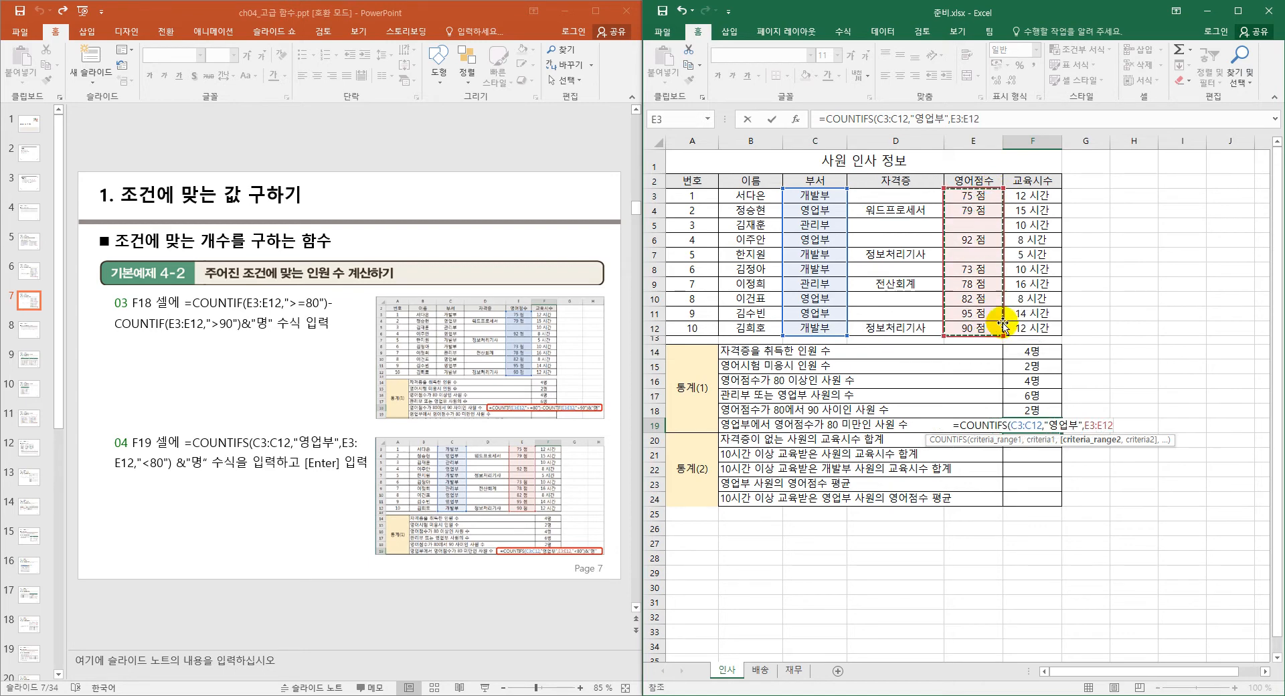
pyautogui.write(',')
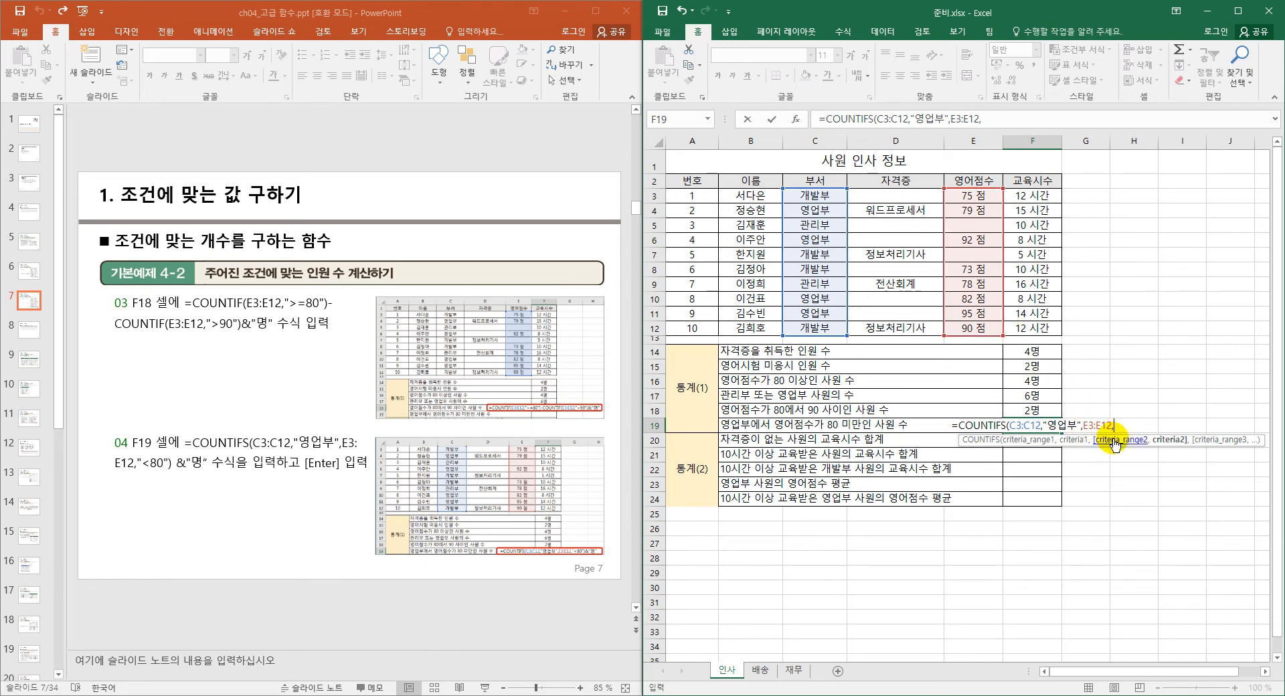
pyautogui.write('"<80')
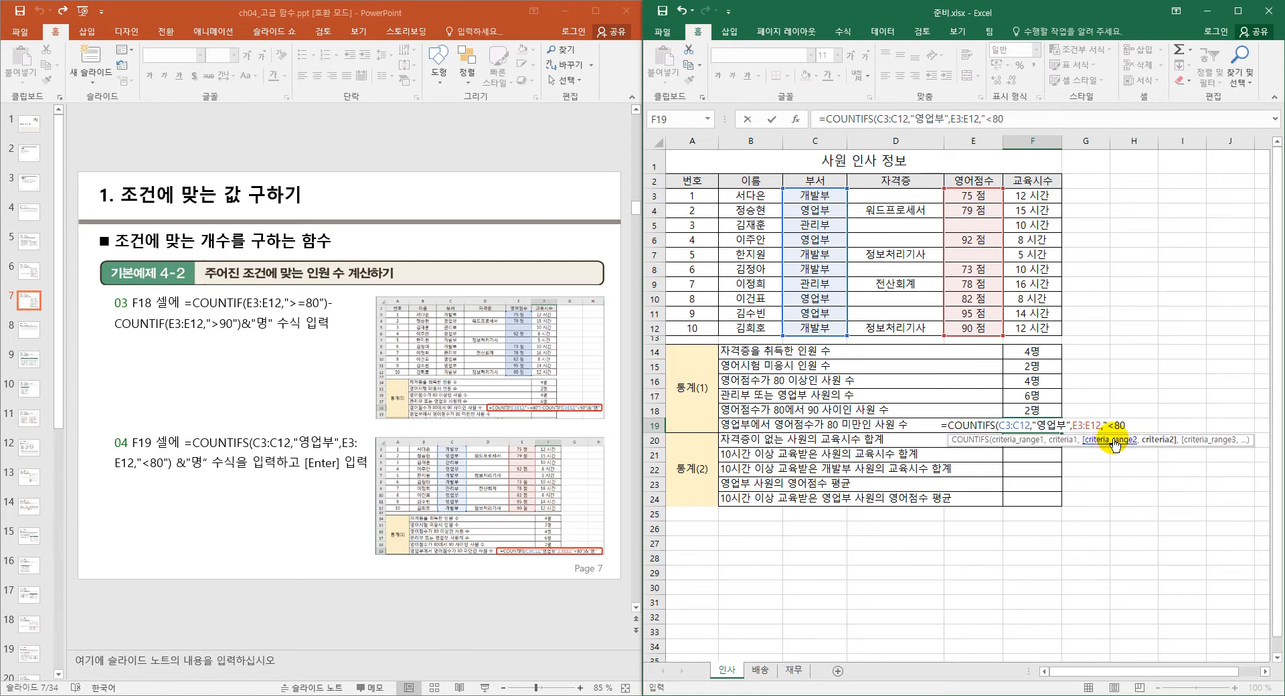
pyautogui.write('"')
pyautogui.write(')')
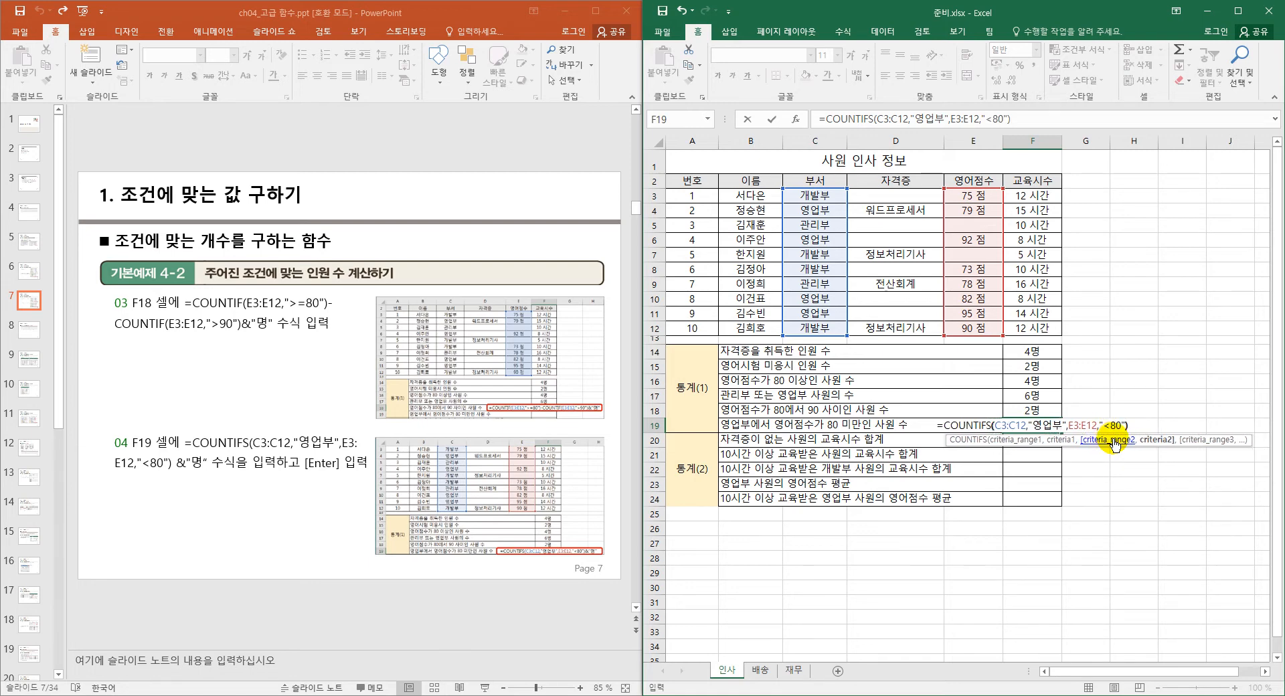
pyautogui.write('&"ㅁ')
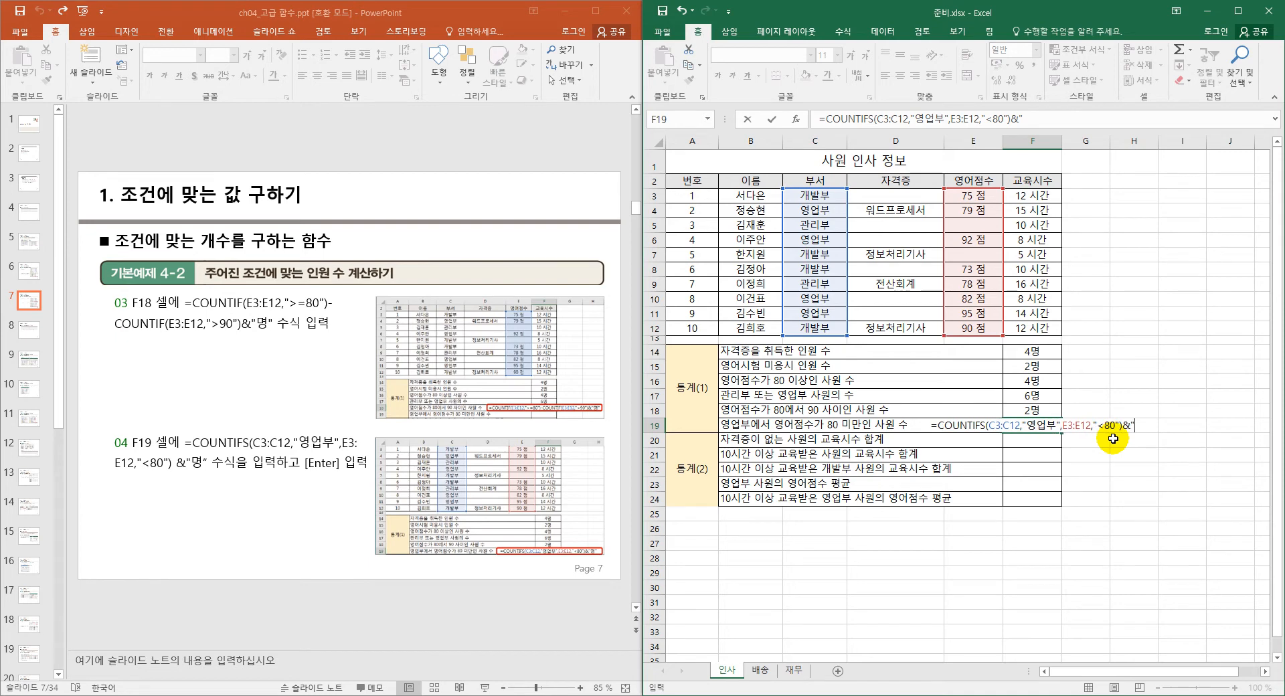
pyautogui.write('"')
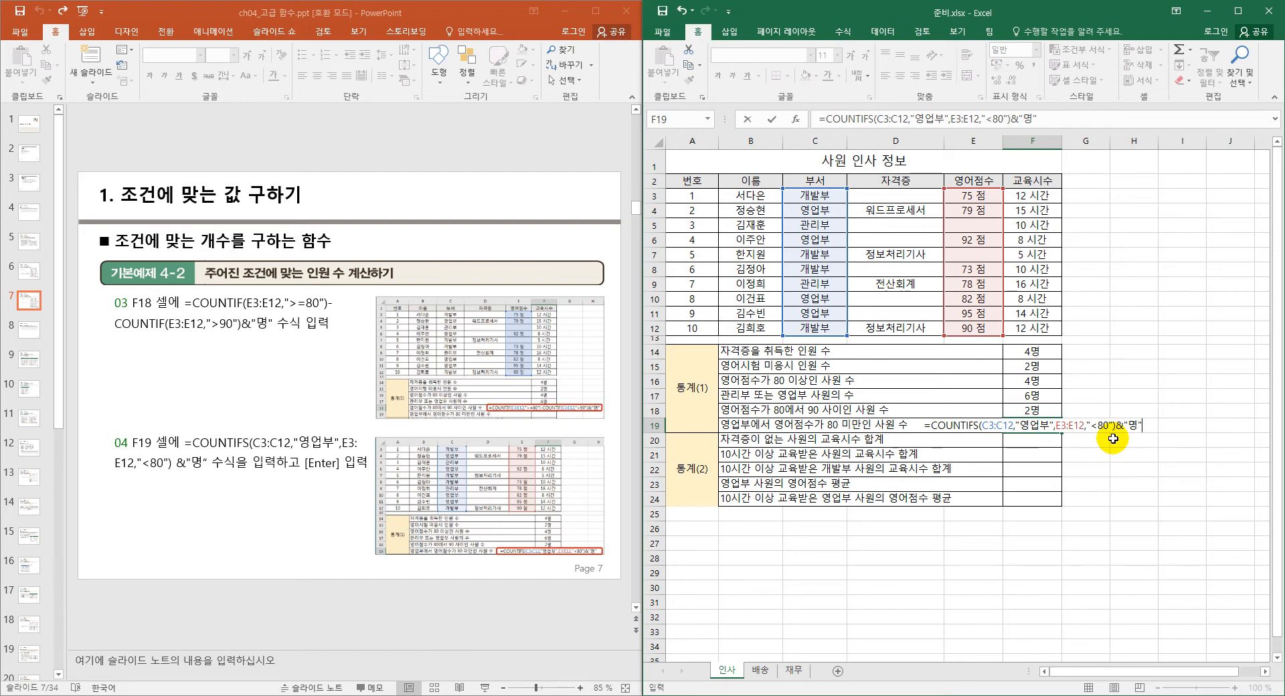
pyautogui.press('Return')
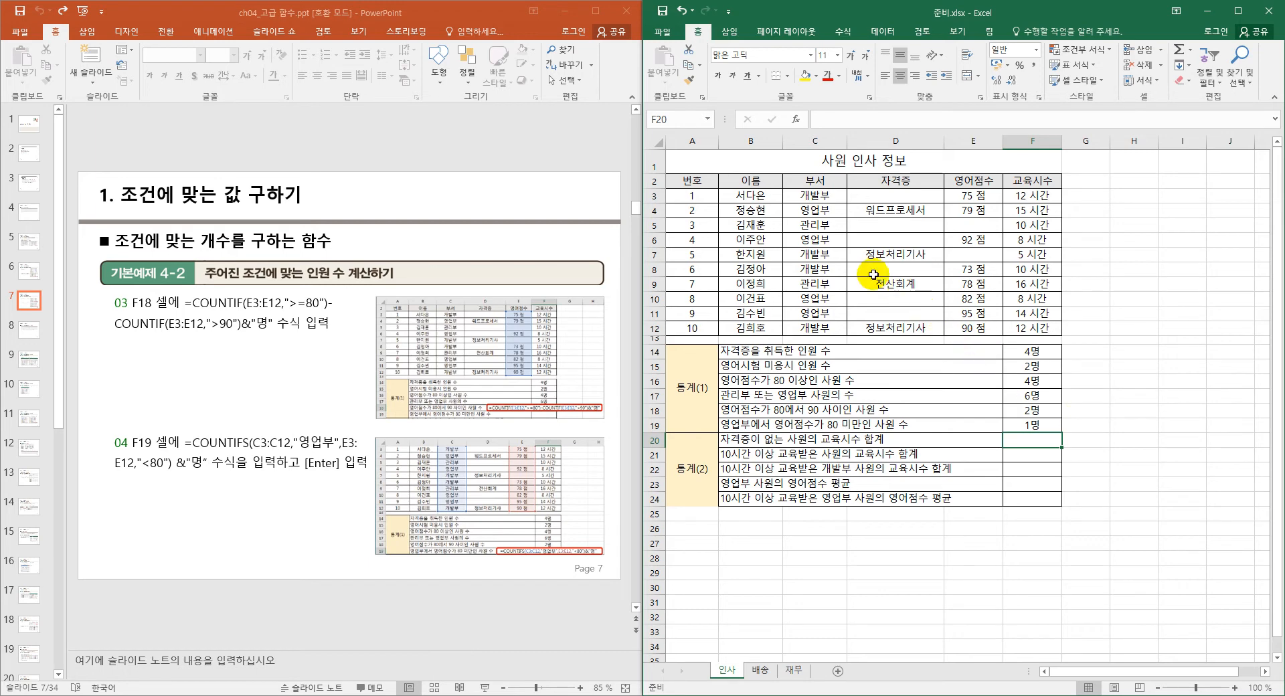
# - Check the 영업부 employees in the table against the condition of an English score below 80
pyautogui.click(832, 314)
pyautogui.click(839, 298)
pyautogui.click(820, 239)
pyautogui.click(815, 211)
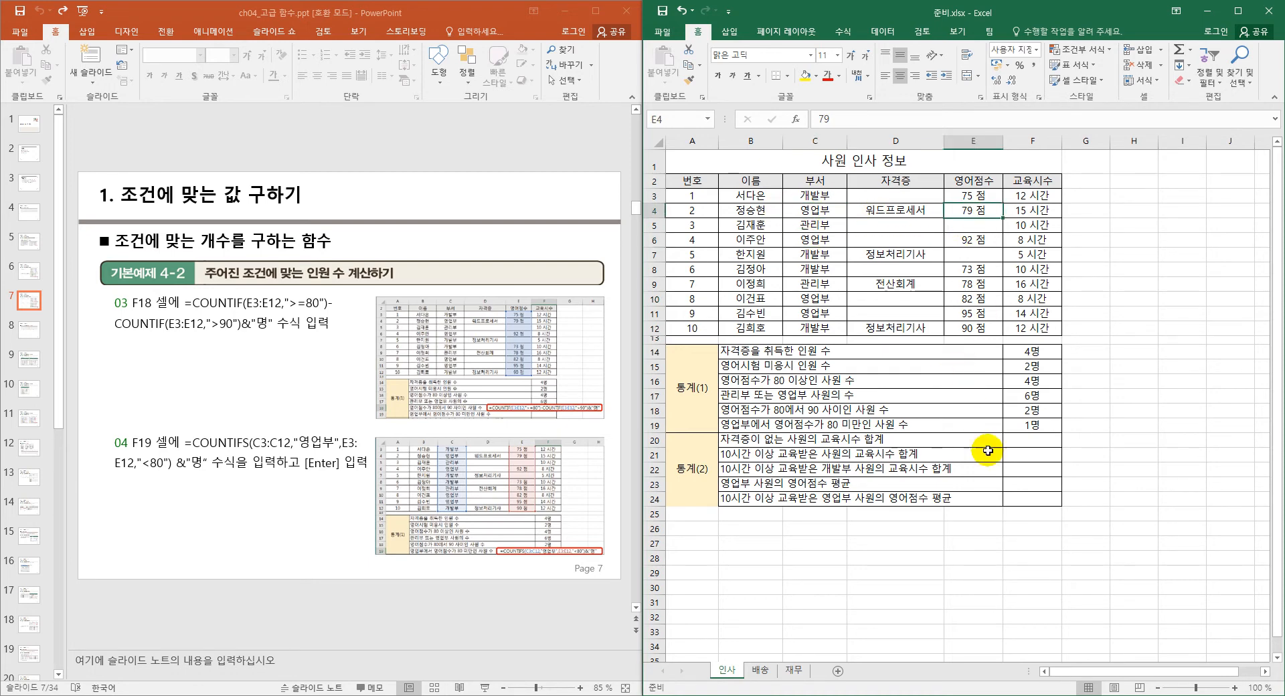
# - Review the 통계(1) results in F14:F19 and advance the slides to example 4-3 on conditional sums
pyautogui.click(1036, 440)
pyautogui.scroll(-1, 565, 481)
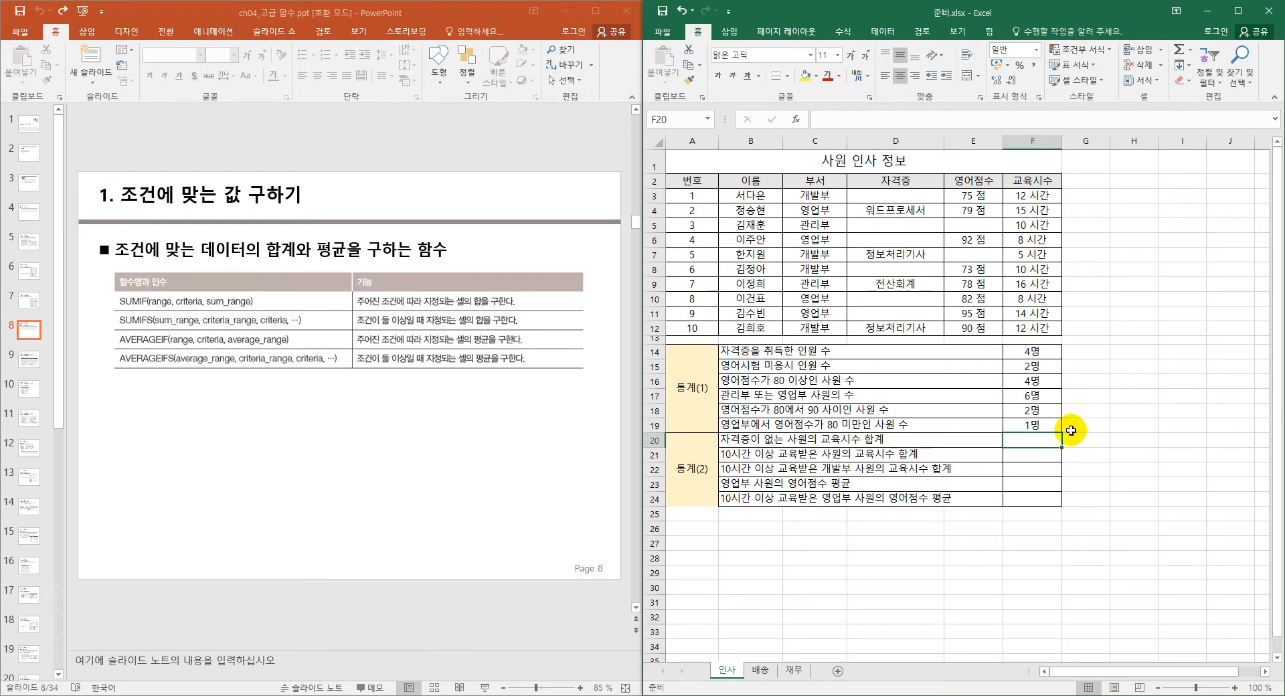
pyautogui.click(688, 385)
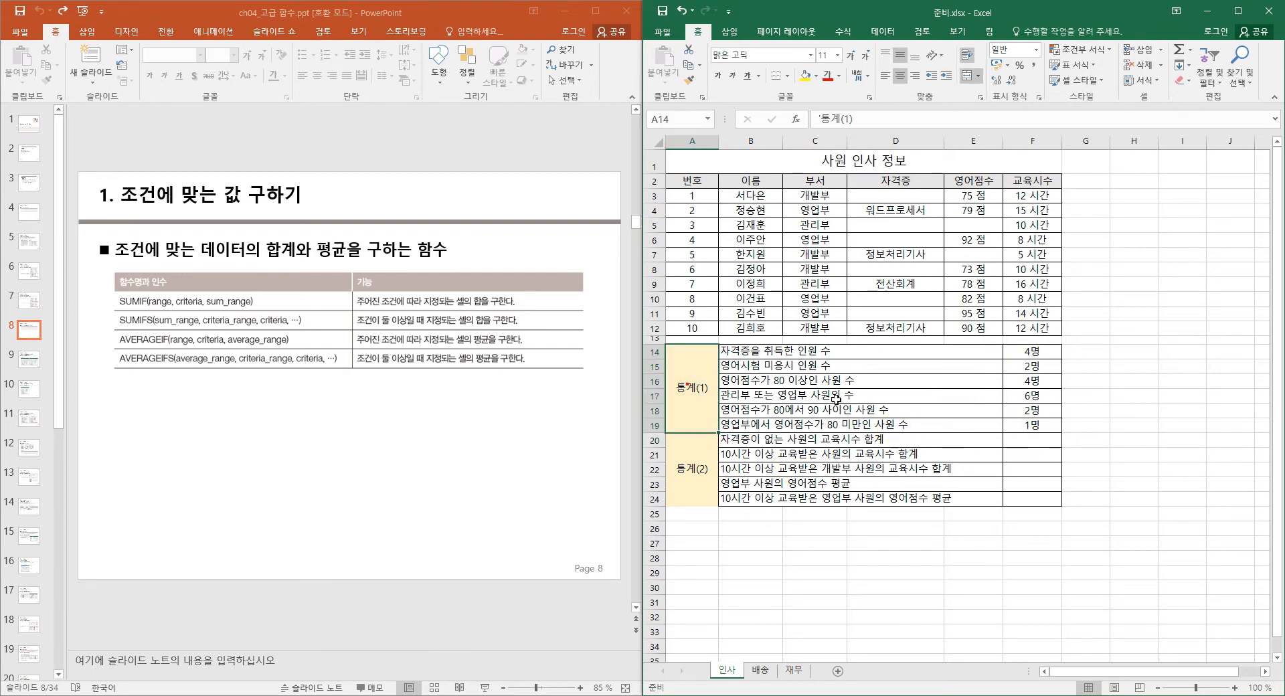
pyautogui.moveTo(1032, 351); pyautogui.dragTo(1040, 430)
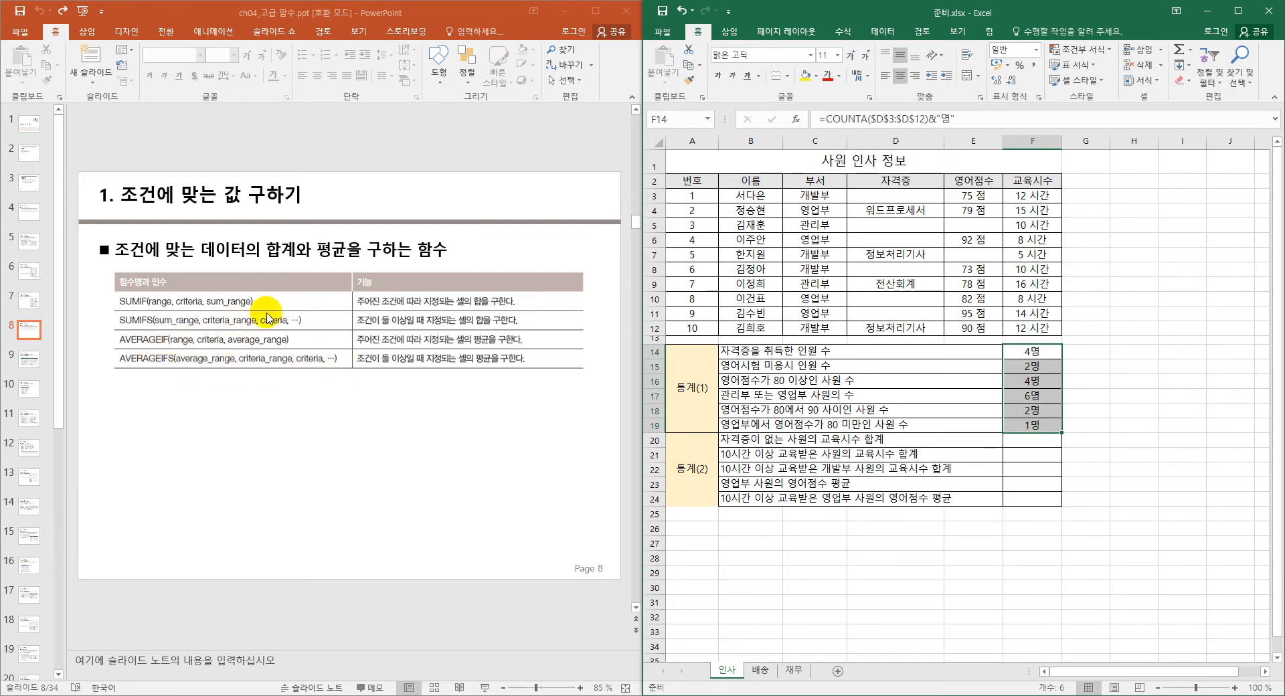
pyautogui.scroll(-1, 407, 325)
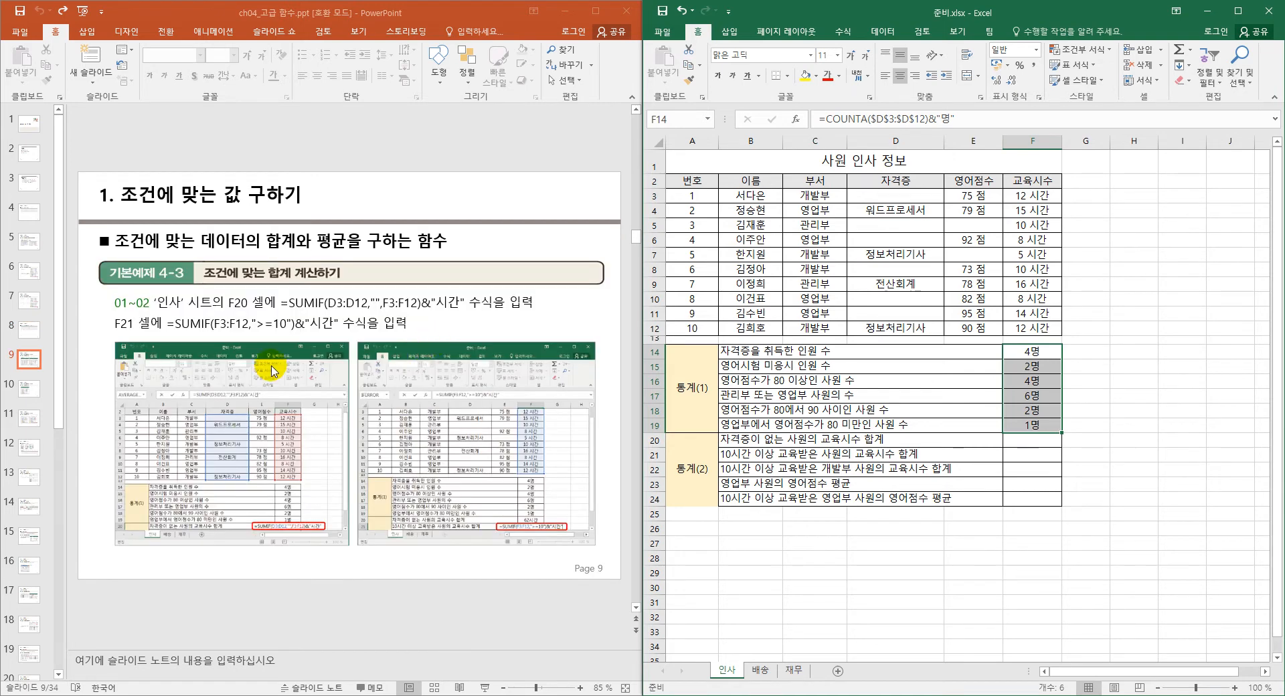
pyautogui.click(1024, 450)
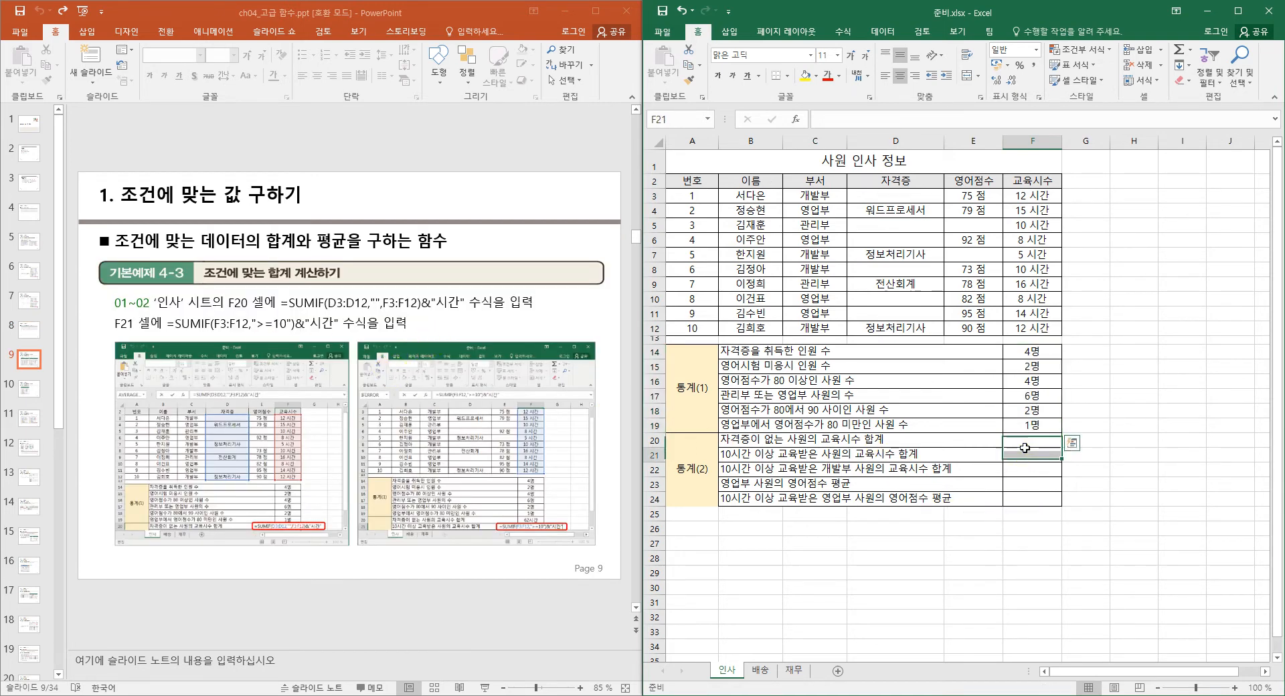
# - Examine the row 20 label about employees without a certificate against the certificate column D3:D12
pyautogui.click(798, 441)
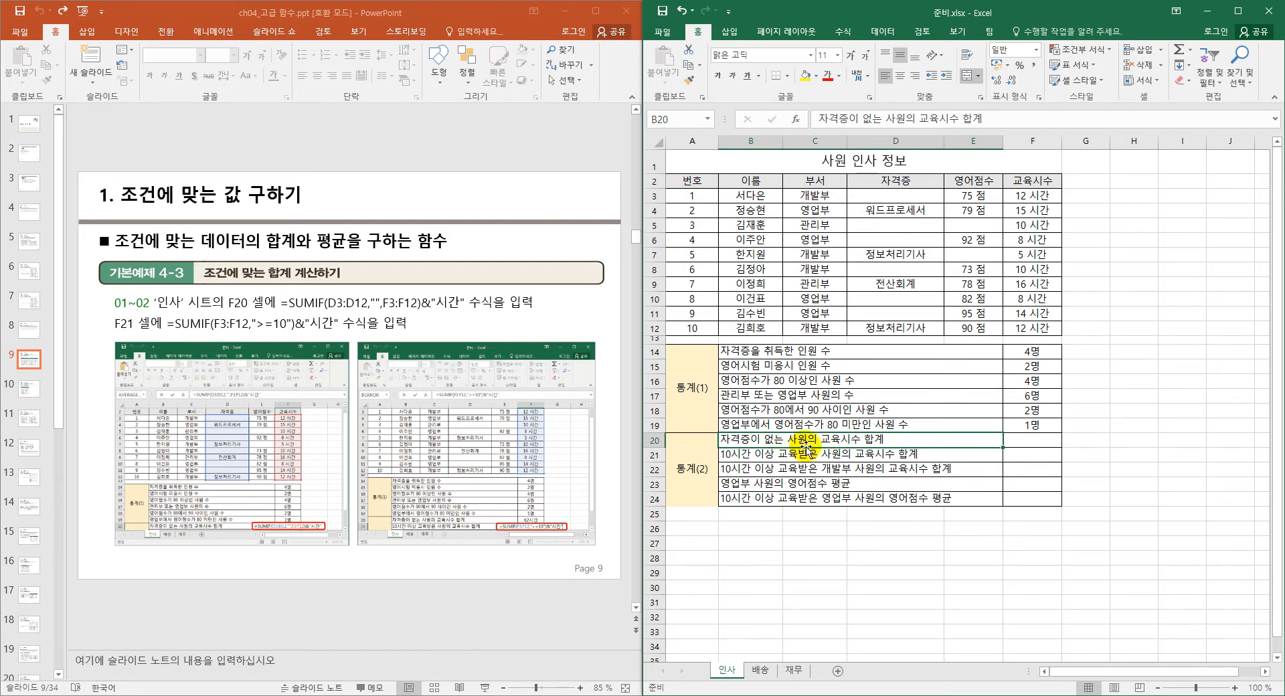
pyautogui.click(906, 196)
pyautogui.moveTo(907, 212); pyautogui.dragTo(917, 329)
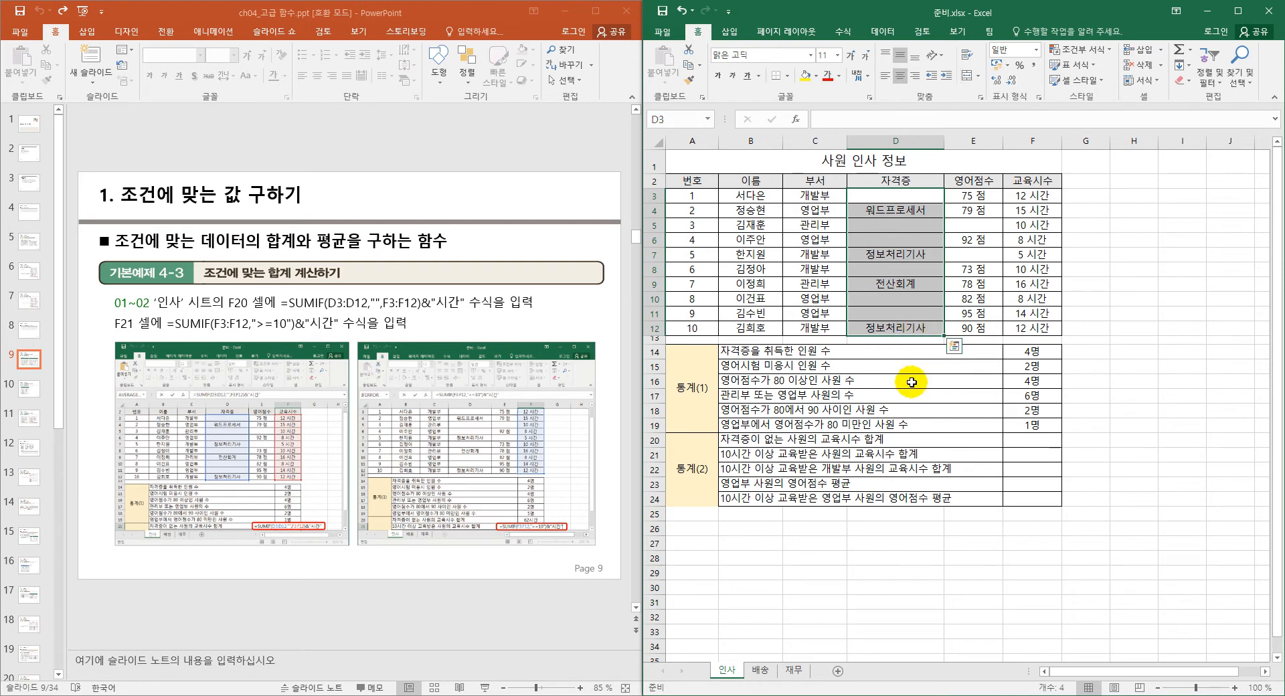
pyautogui.click(896, 225)
pyautogui.moveTo(910, 196); pyautogui.dragTo(922, 339)
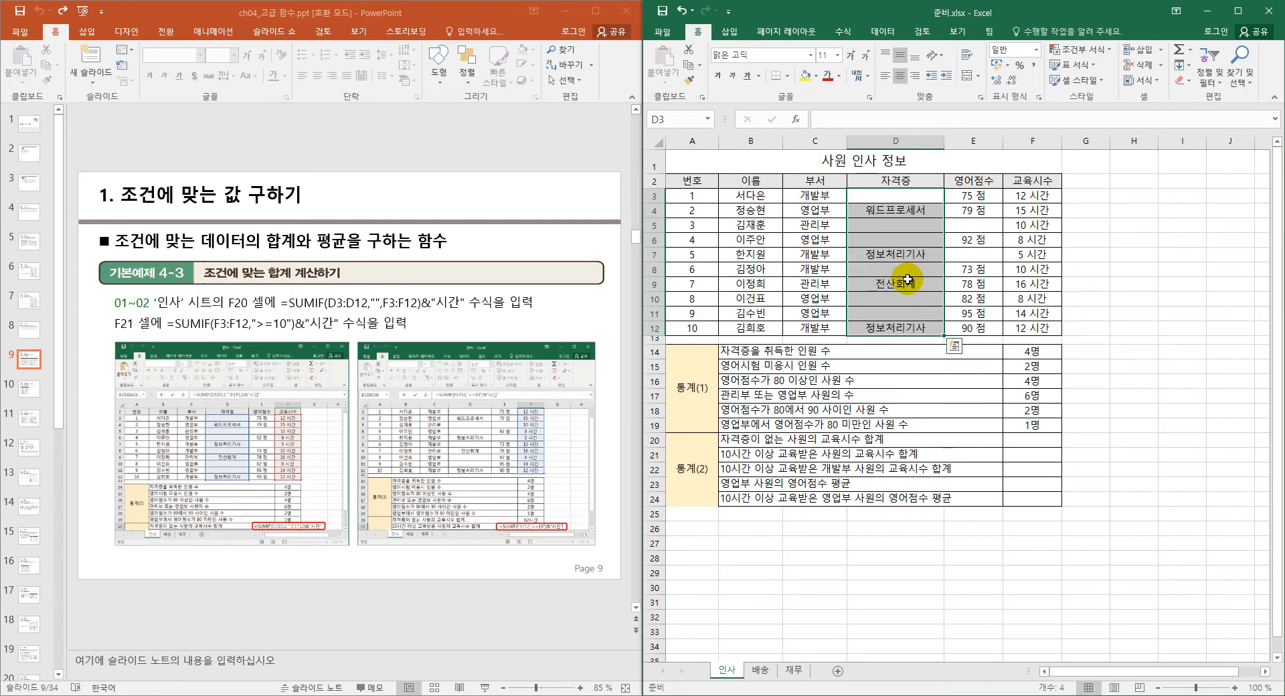
# - Start a SUMIF formula in cell F20 with the certificate range D3:D12 and the empty-text criteria ""
pyautogui.click(1033, 439)
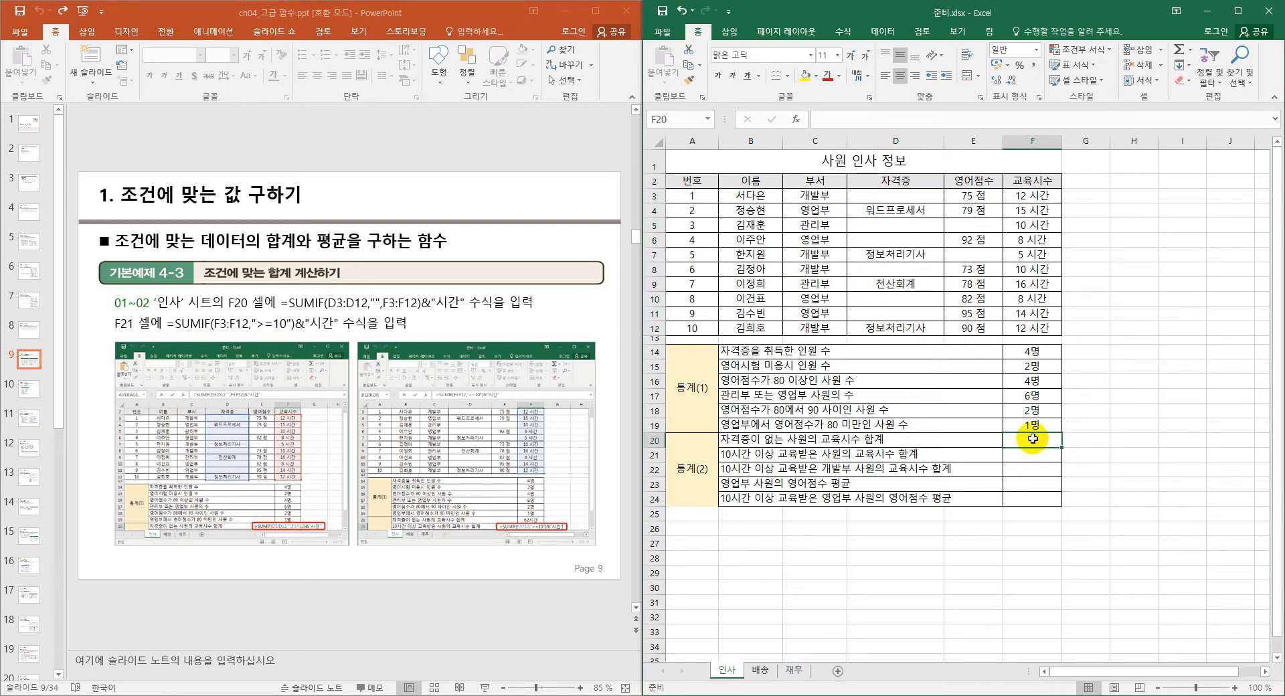
pyautogui.write('=녀')
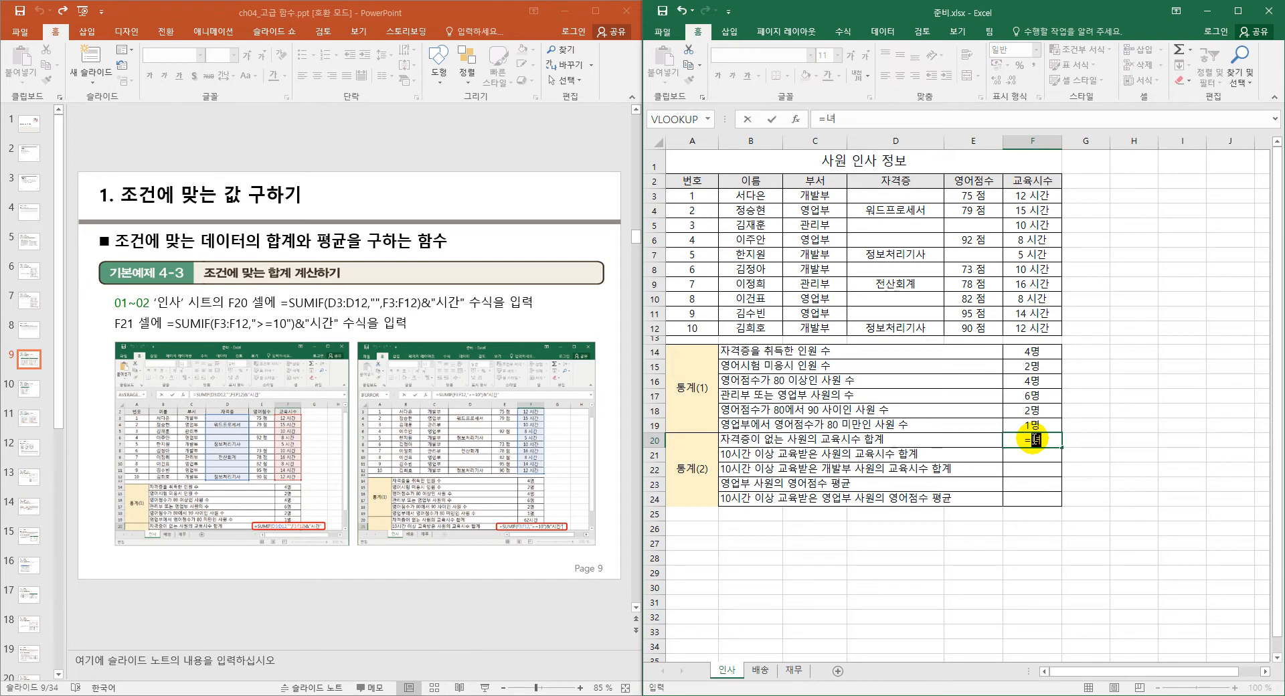
pyautogui.press('BackSpace')
pyautogui.press('Hangul')
pyautogui.write('sum')
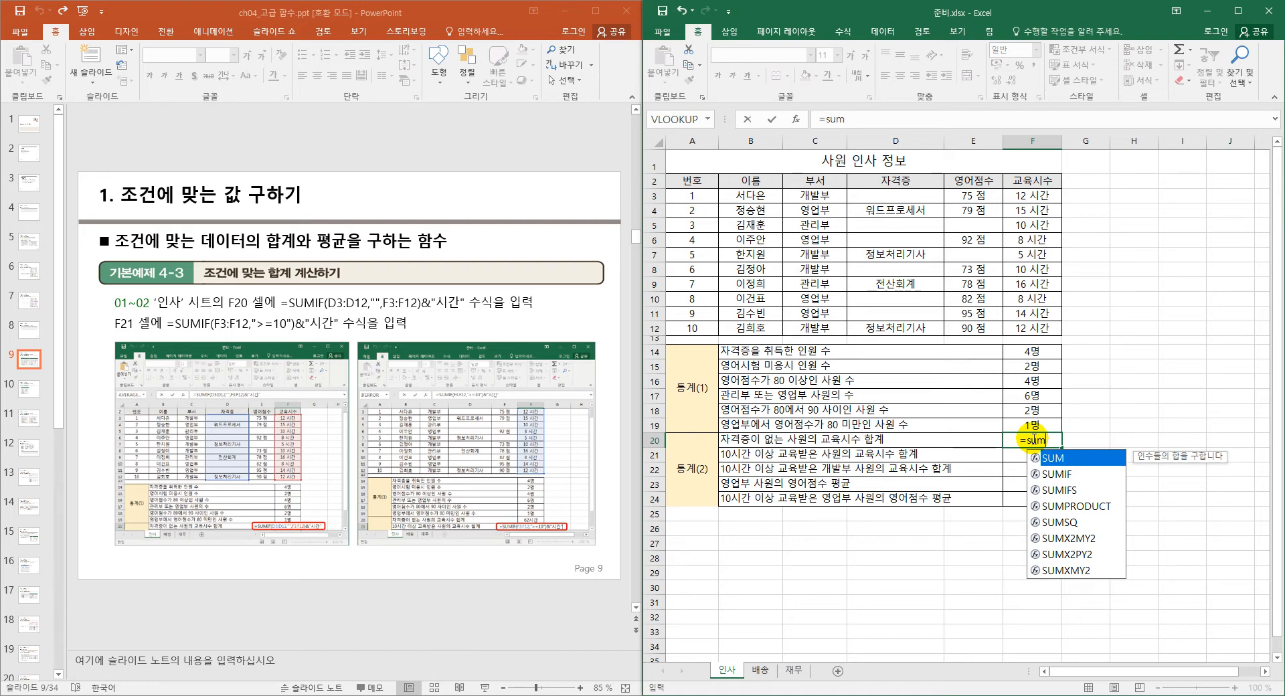
pyautogui.write('if(')
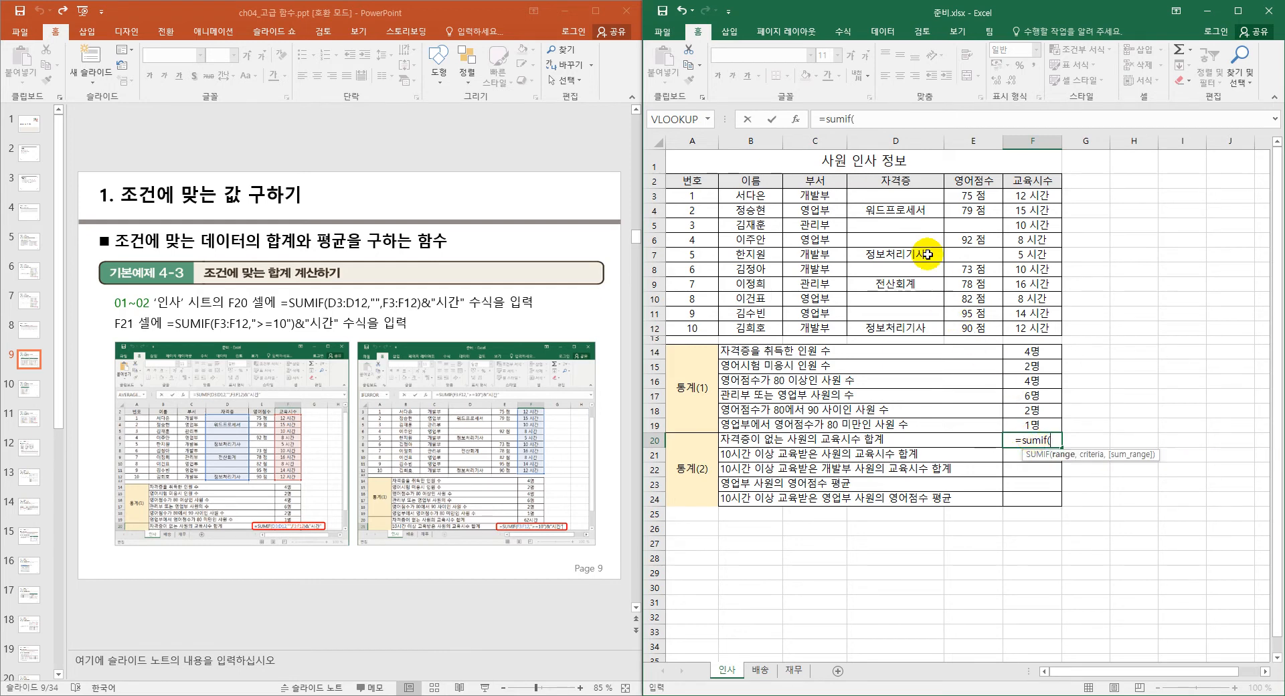
pyautogui.moveTo(917, 194); pyautogui.dragTo(942, 333)
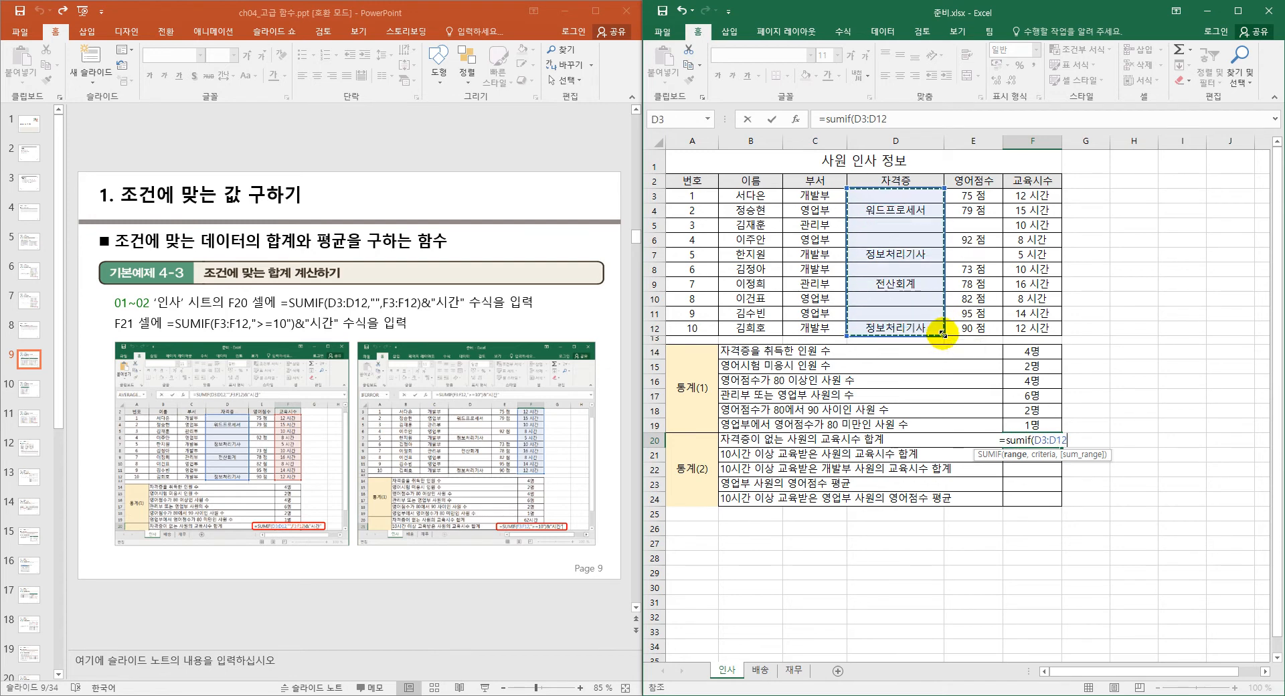
pyautogui.write(',')
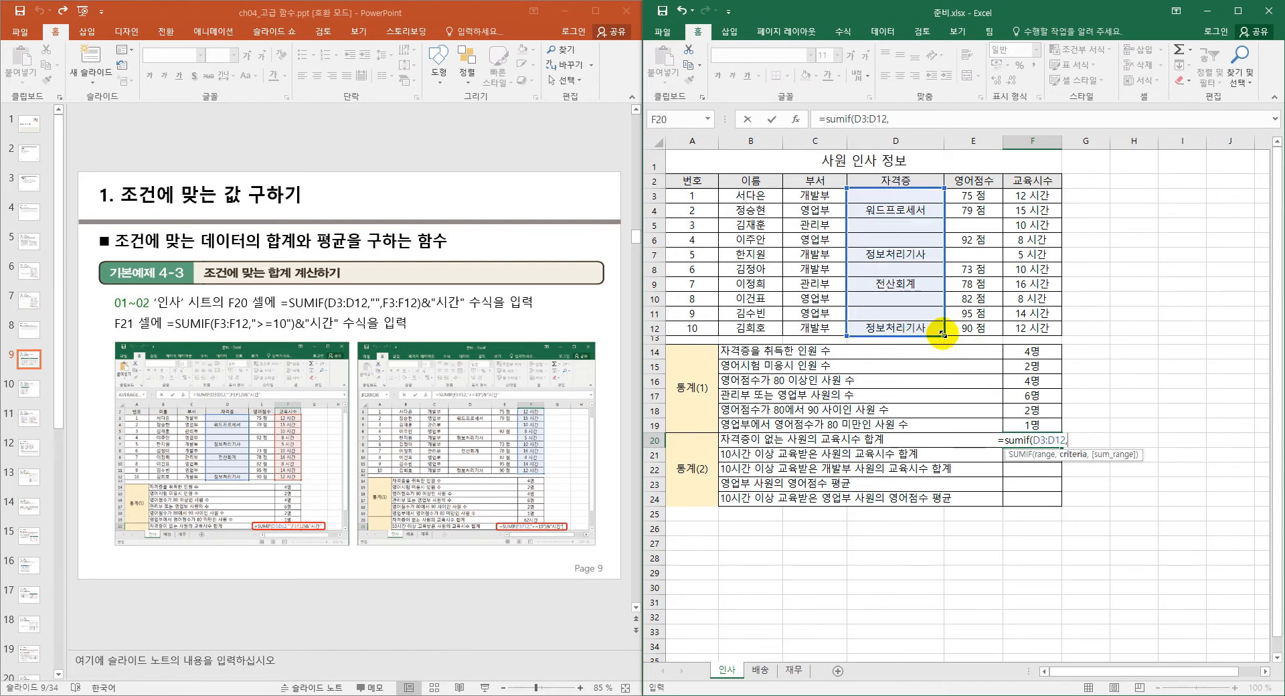
pyautogui.write('""')
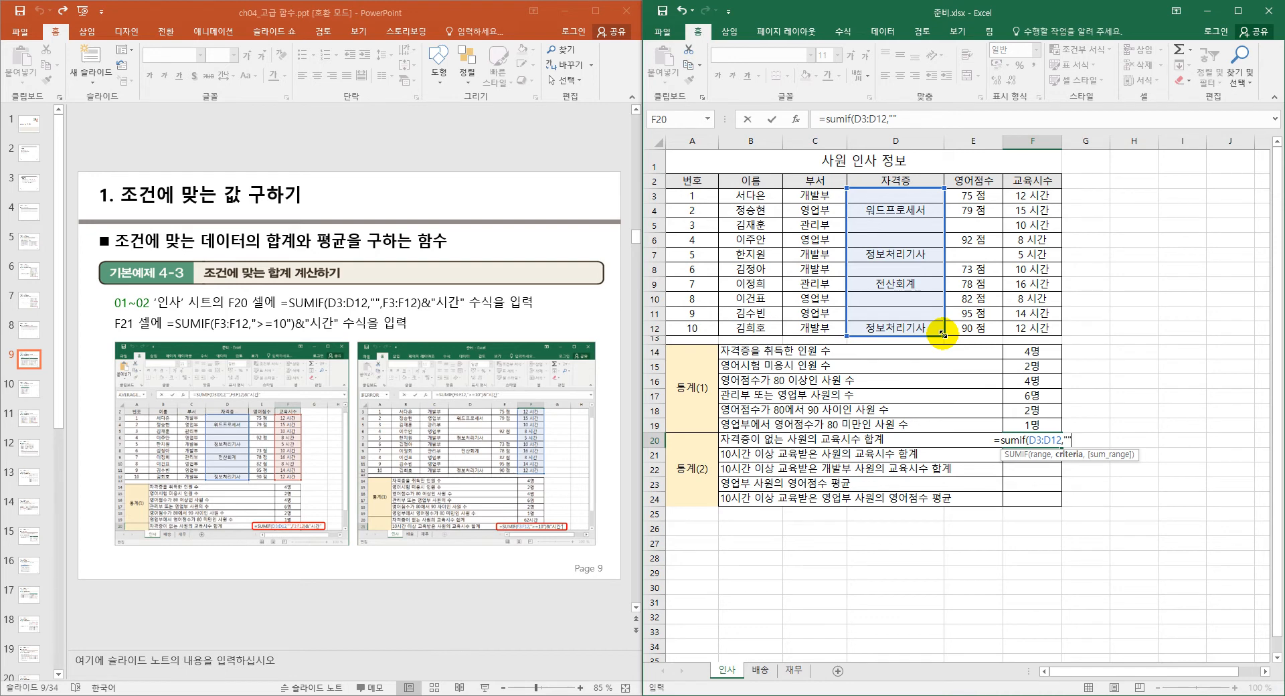
# - Add the sum range F3:F12 to the SUMIF in F20, close it, append &"명" and commit the formula
pyautogui.write(',')
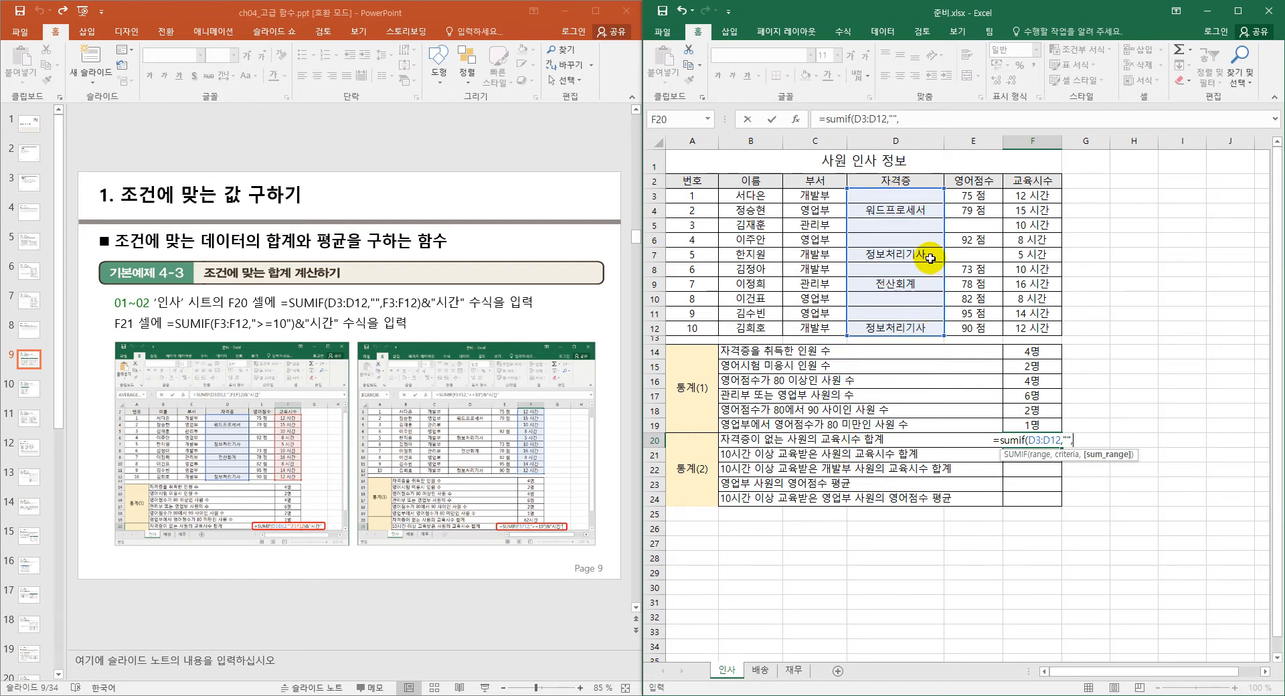
pyautogui.moveTo(1046, 195); pyautogui.dragTo(1046, 328)
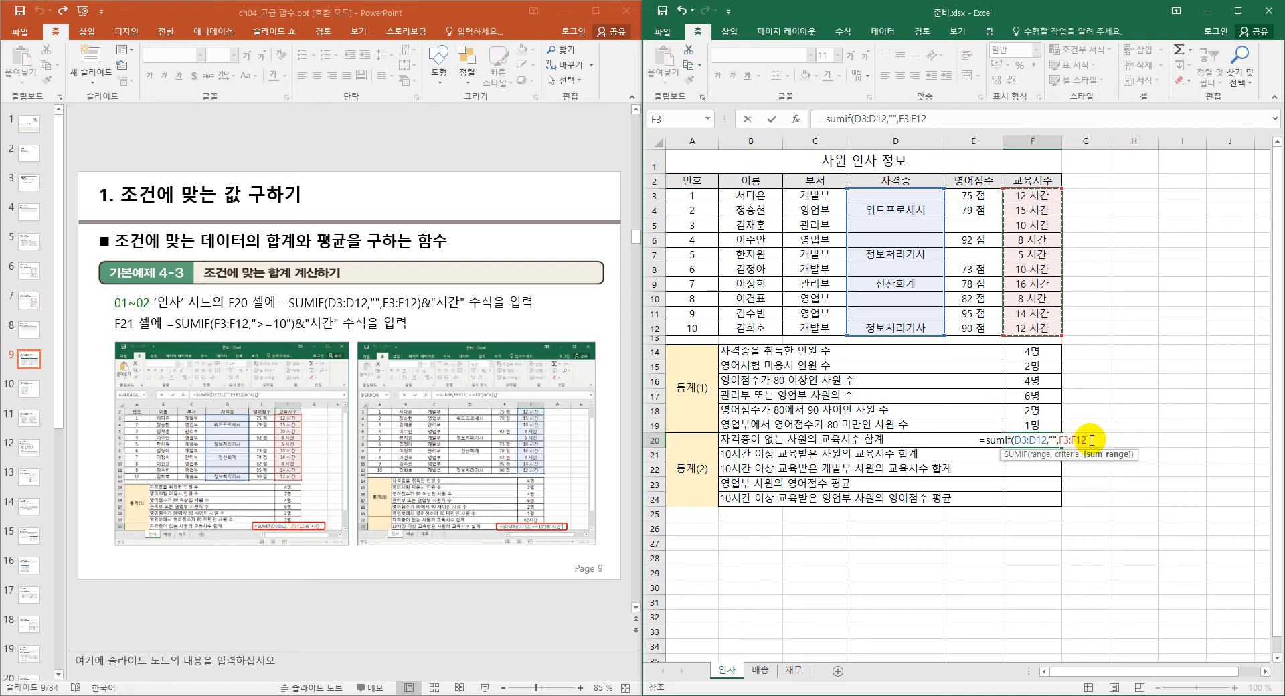
pyautogui.write(')')
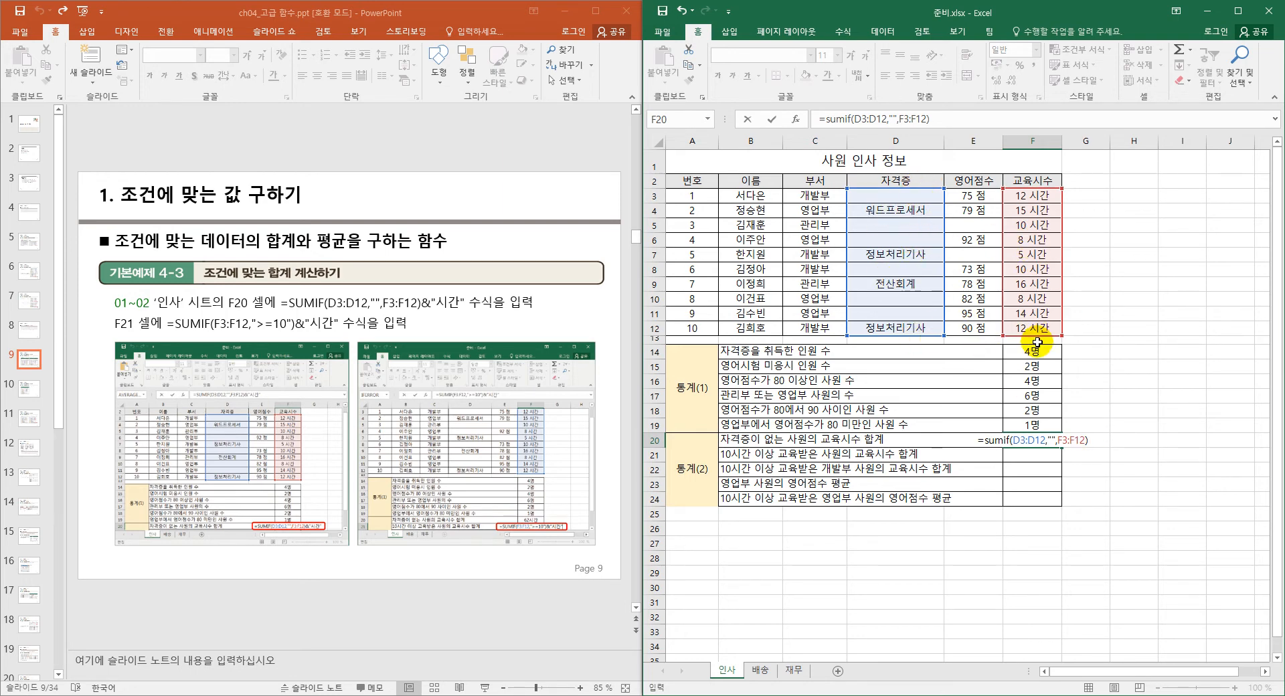
pyautogui.write('&"명')
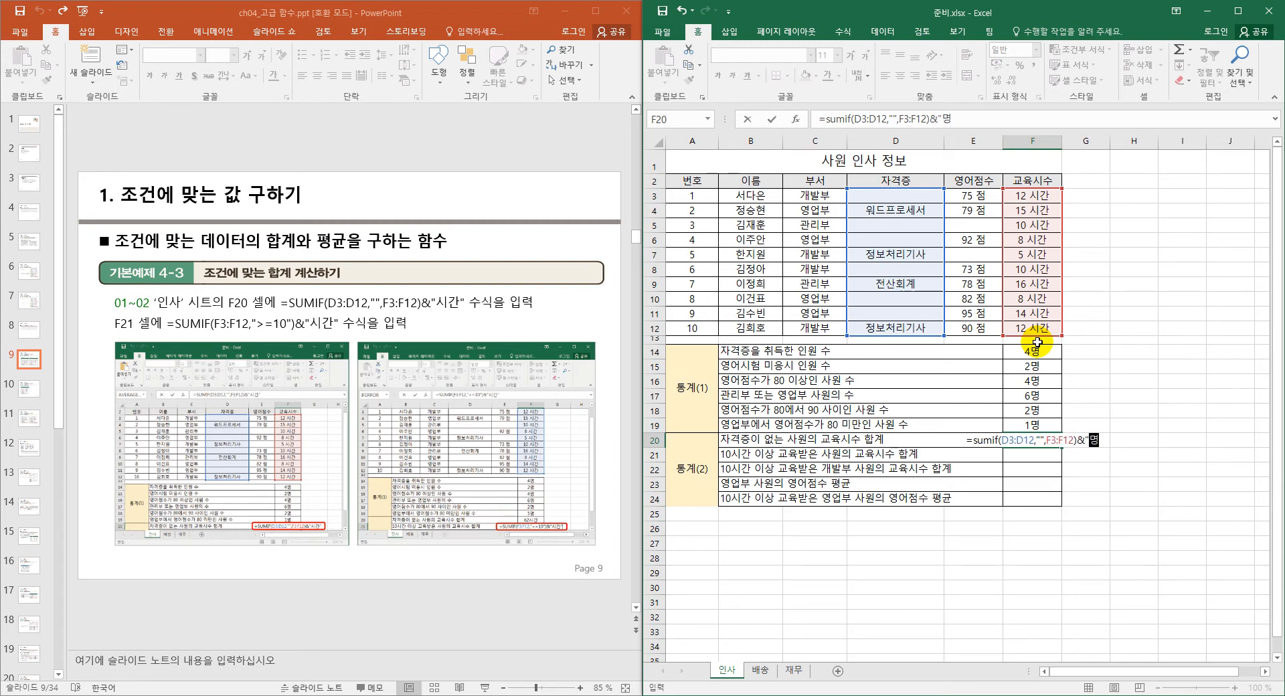
pyautogui.write('"')
pyautogui.press('Return')
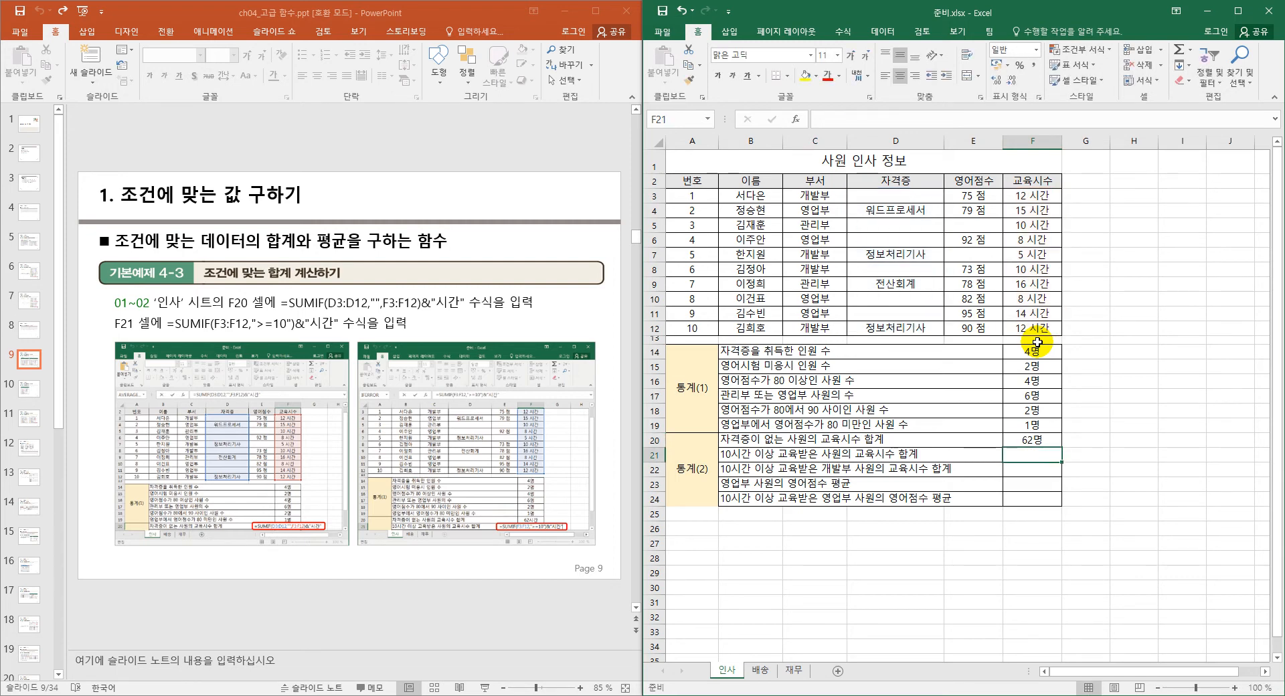
# - Change the unit text at the end of the F20 formula to "시간" and commit it
pyautogui.doubleClick(1035, 439)
pyautogui.click(1100, 436)
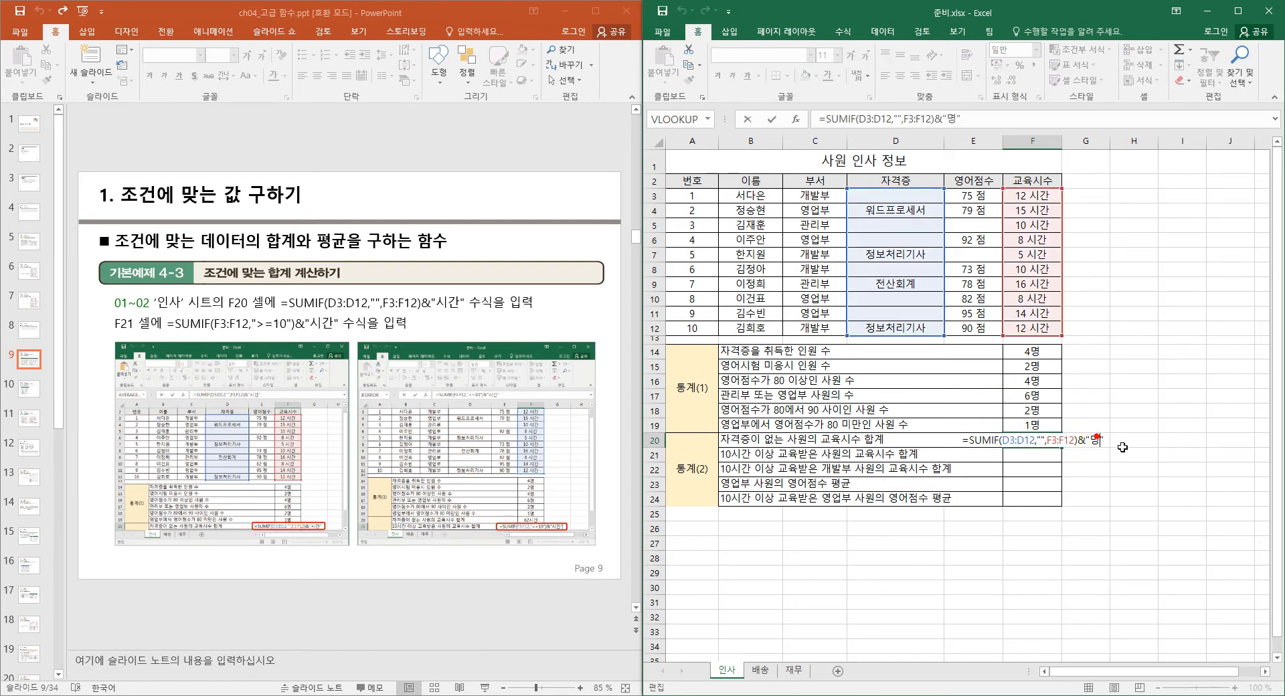
pyautogui.press('BackSpace')
pyautogui.write('tl')
pyautogui.press('BackSpace')
pyautogui.press('BackSpace')
pyautogui.write('시간')
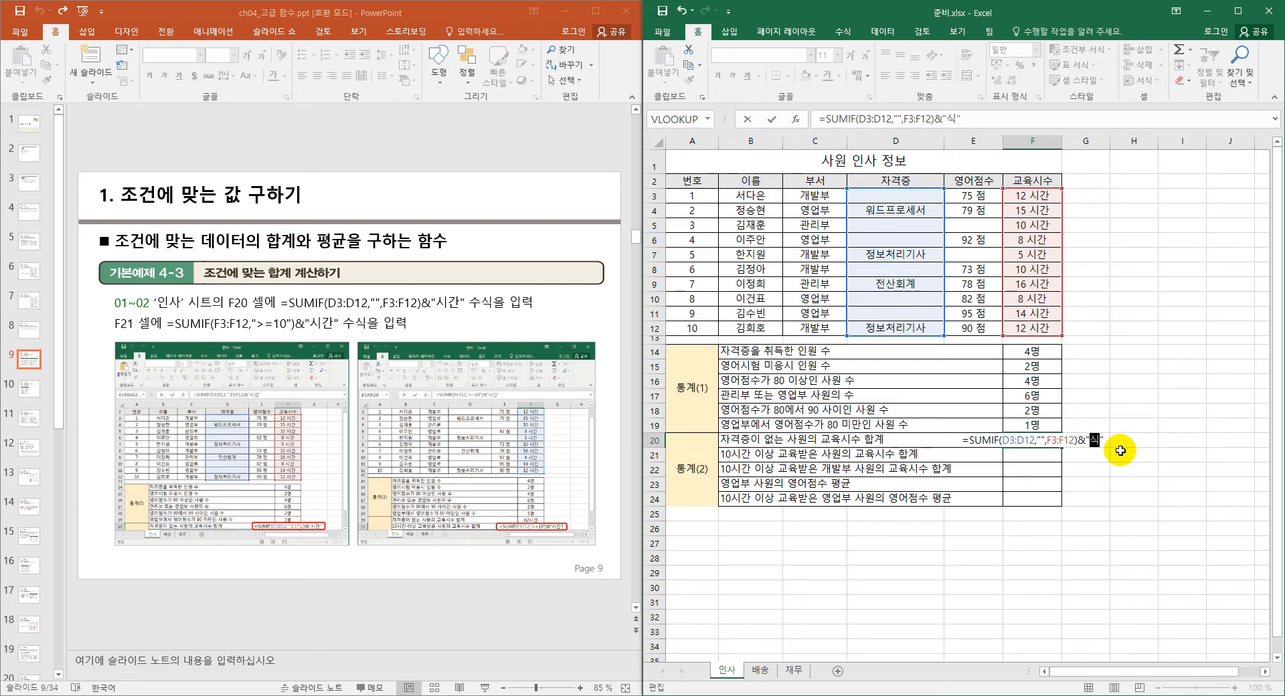
pyautogui.press('Return')
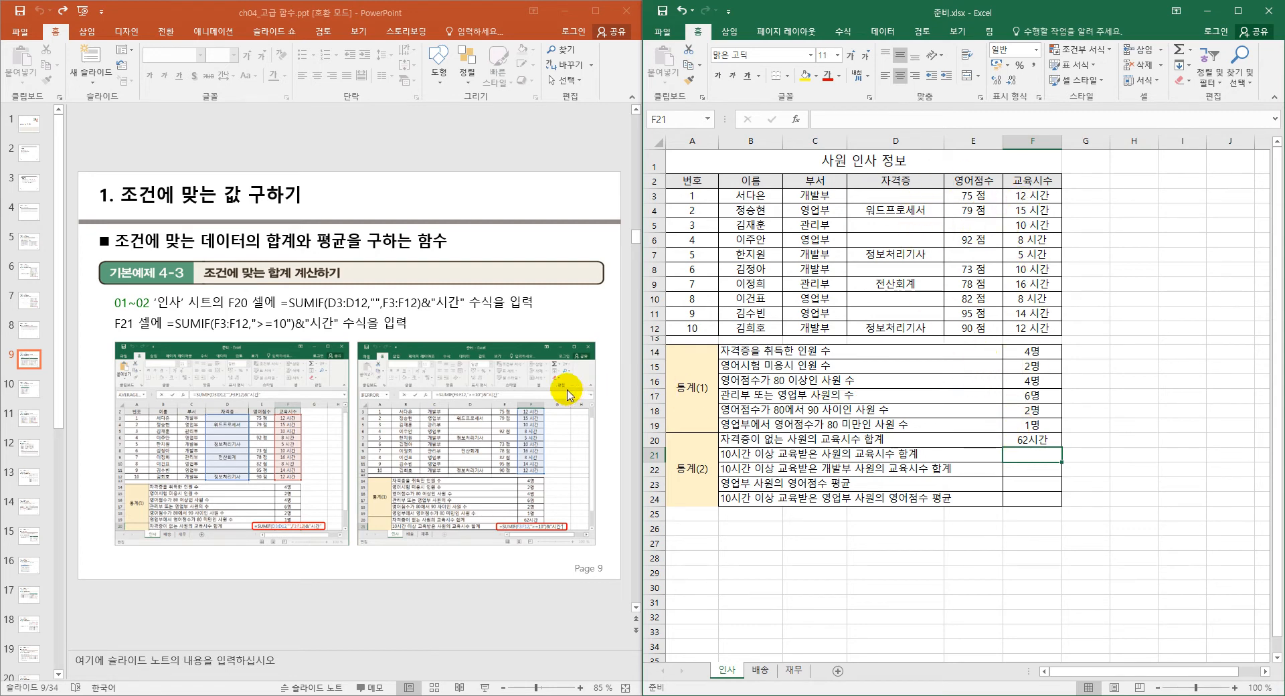
# - Review the F20 formula and the training hours in F3:F12 that row 21's condition of 10 or more hours concerns
pyautogui.click(1024, 439)
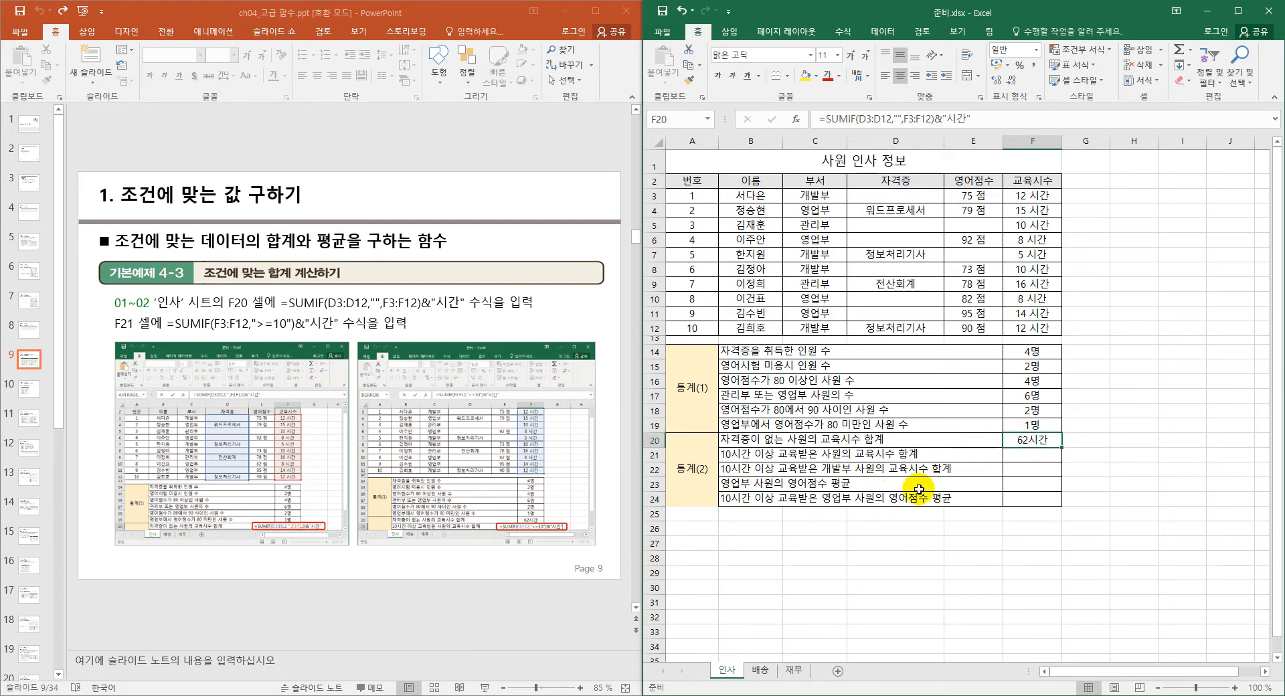
pyautogui.click(1015, 456)
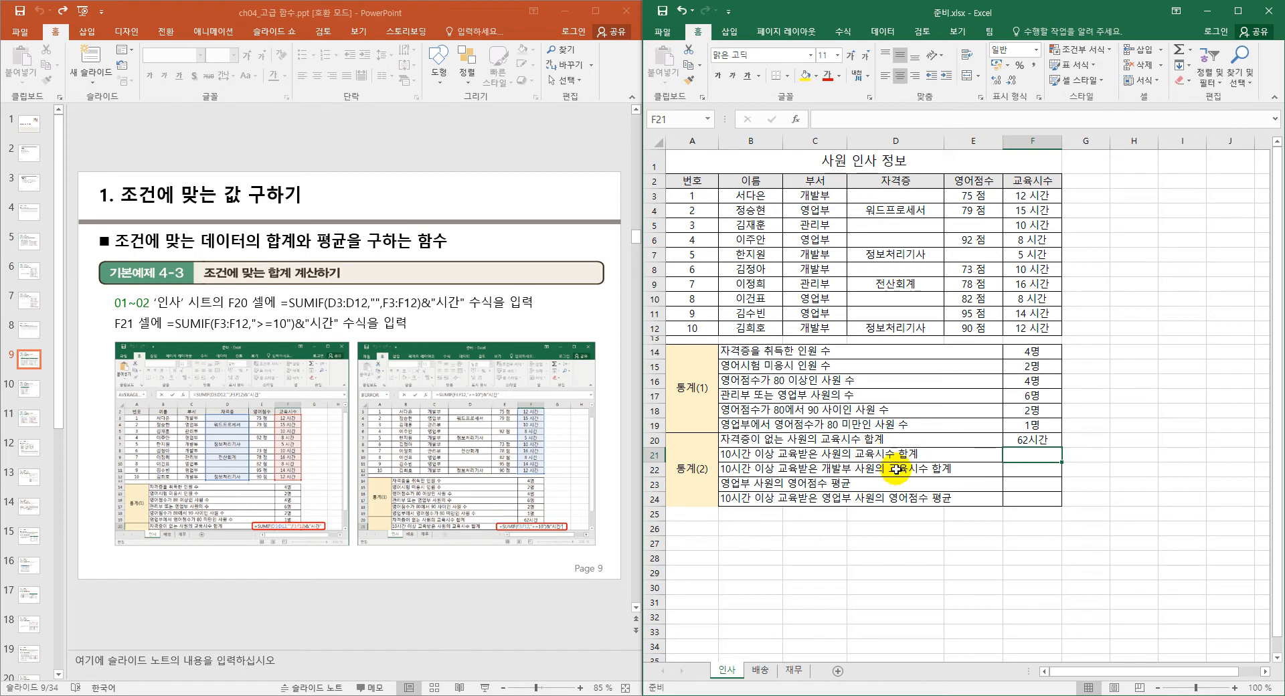
pyautogui.moveTo(1034, 195); pyautogui.dragTo(1041, 327)
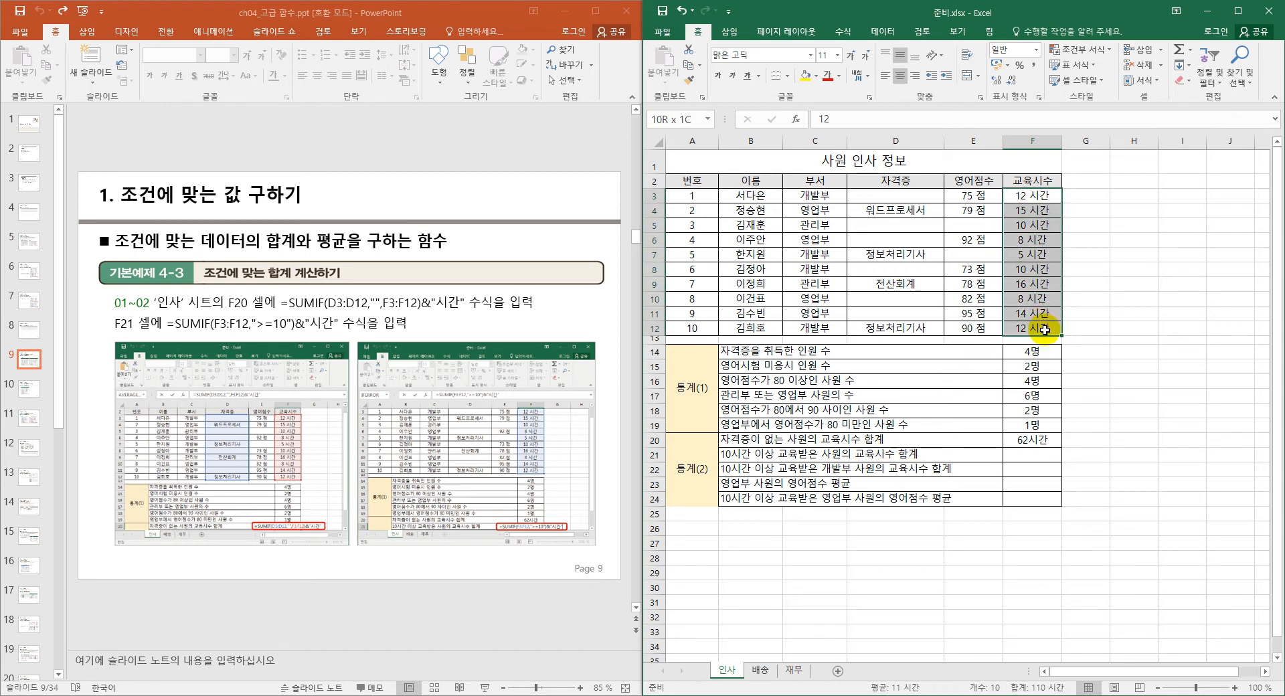
# - Start a SUMIF formula in cell F21 with the training-hours range F3:F12
pyautogui.click(1047, 457)
pyautogui.write('=녀')
pyautogui.write('sumi')
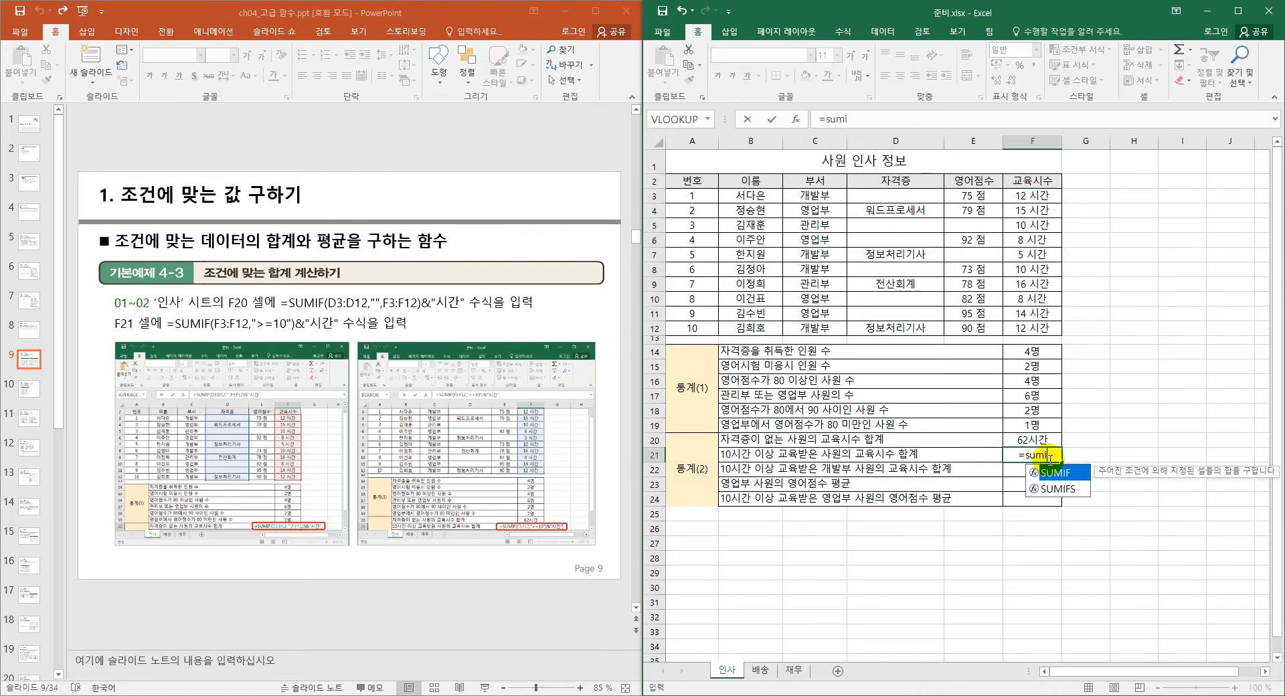
pyautogui.write('f(')
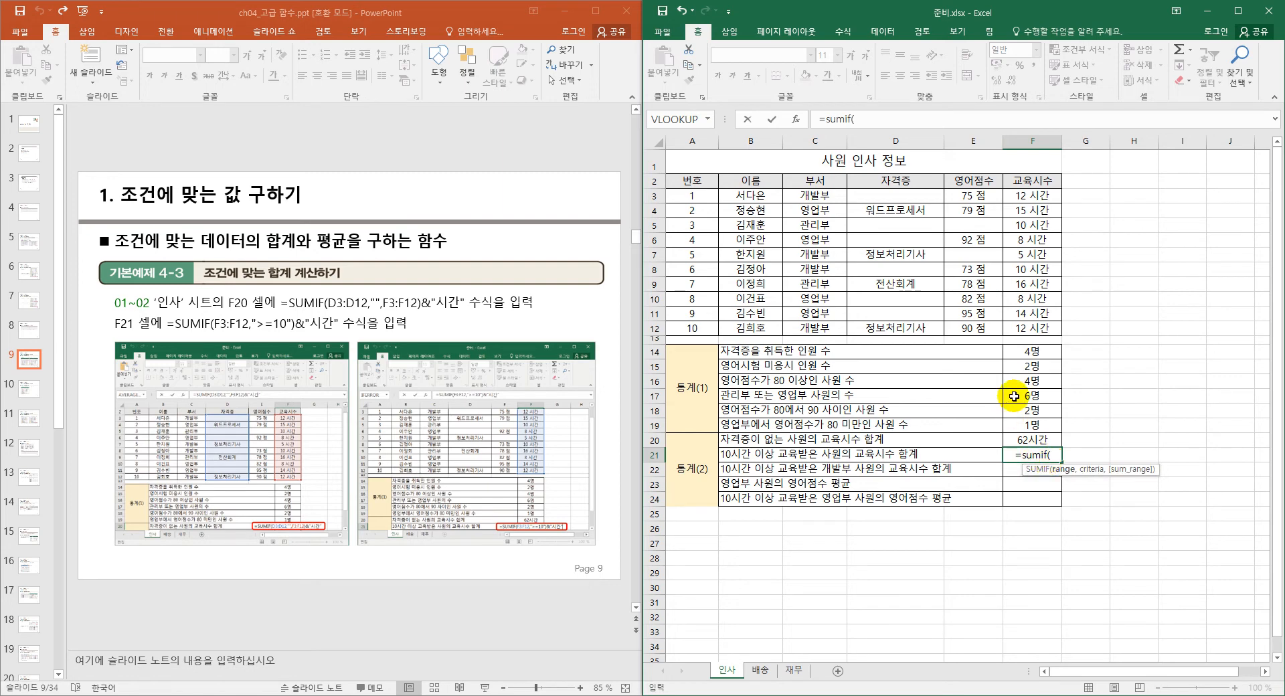
pyautogui.moveTo(1038, 195); pyautogui.dragTo(1087, 330)
pyautogui.moveTo(1037, 194); pyautogui.dragTo(1047, 336)
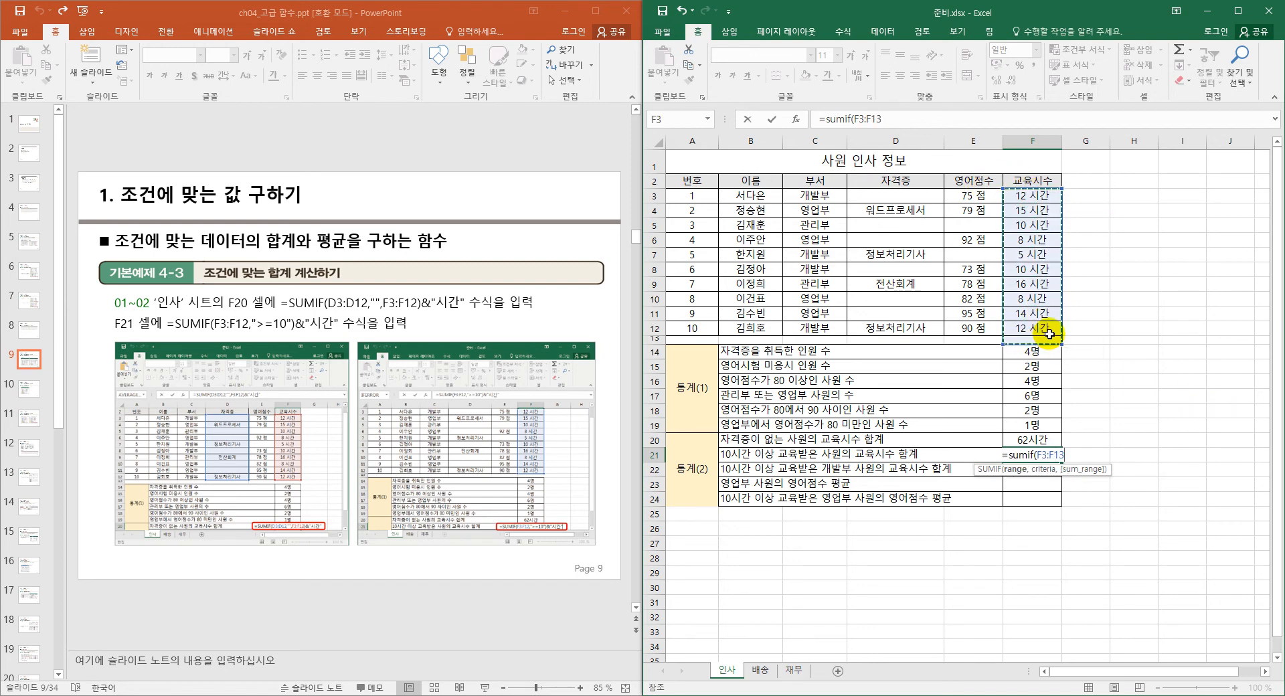
pyautogui.click(1035, 255)
pyautogui.moveTo(1036, 194); pyautogui.dragTo(1050, 327)
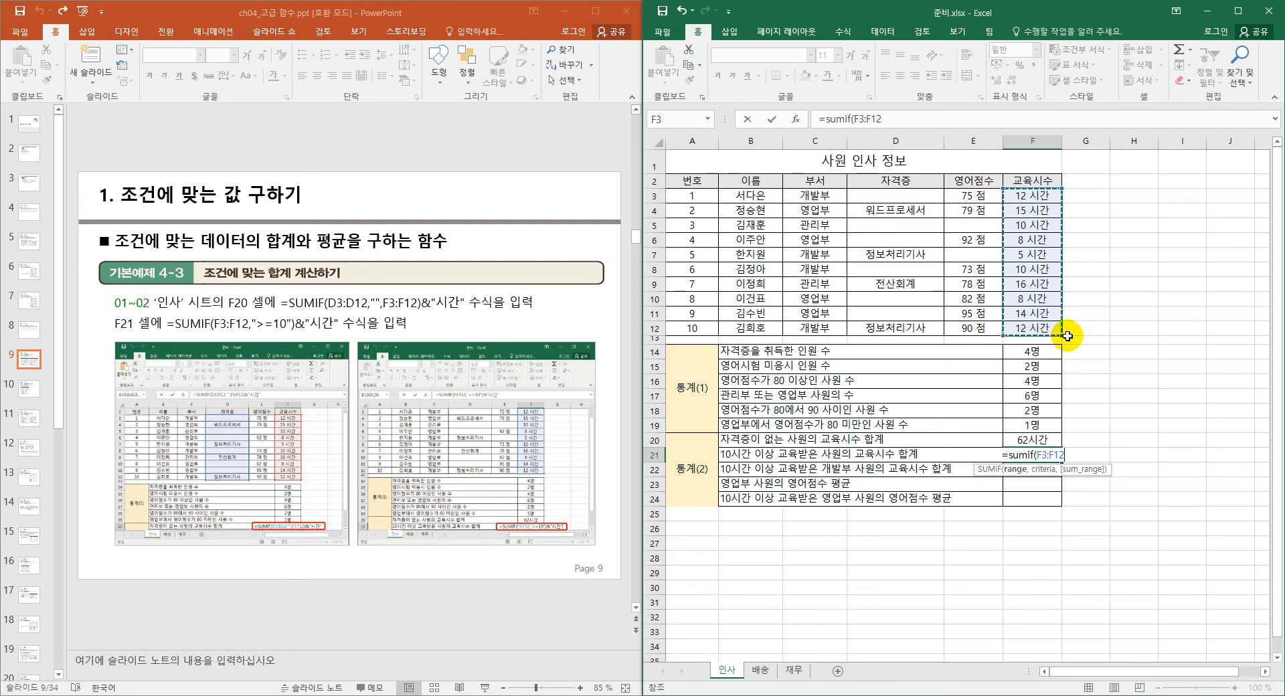
# - Add the criteria ">=10" to the SUMIF in F21, close it, append &"시간" and commit the formula
pyautogui.write(',"')
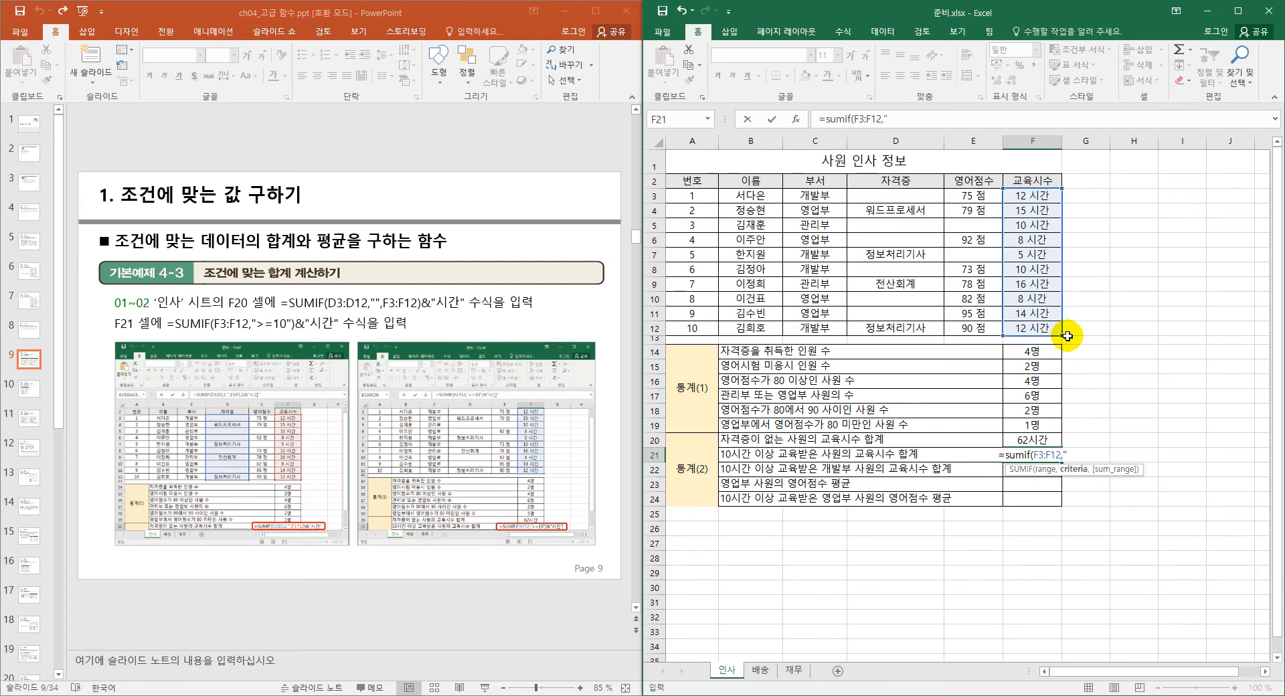
pyautogui.write('>=10"')
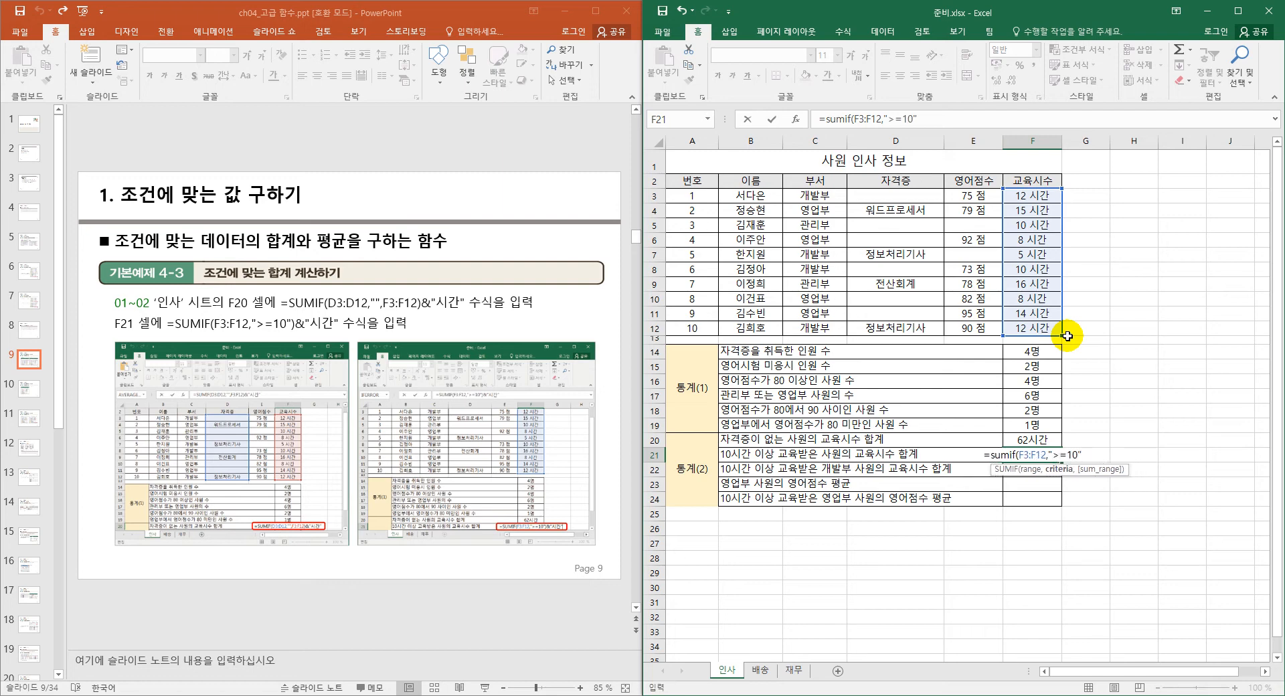
pyautogui.write(')&')
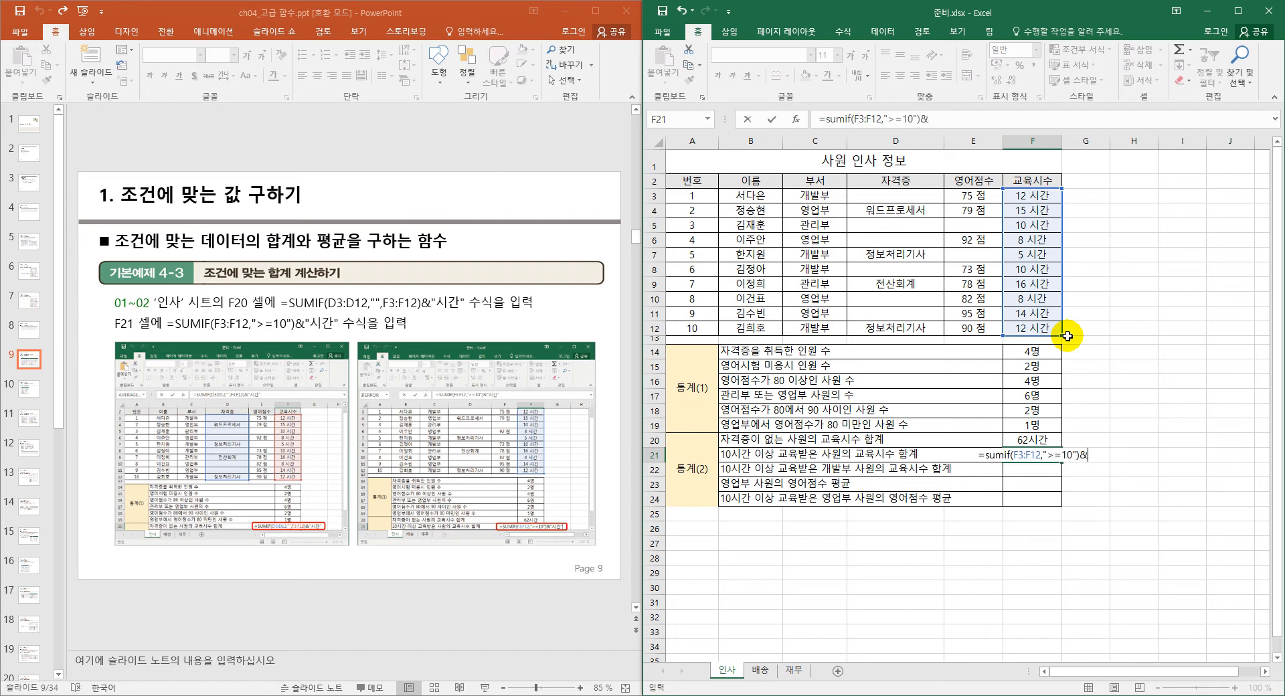
pyautogui.write('"시간')
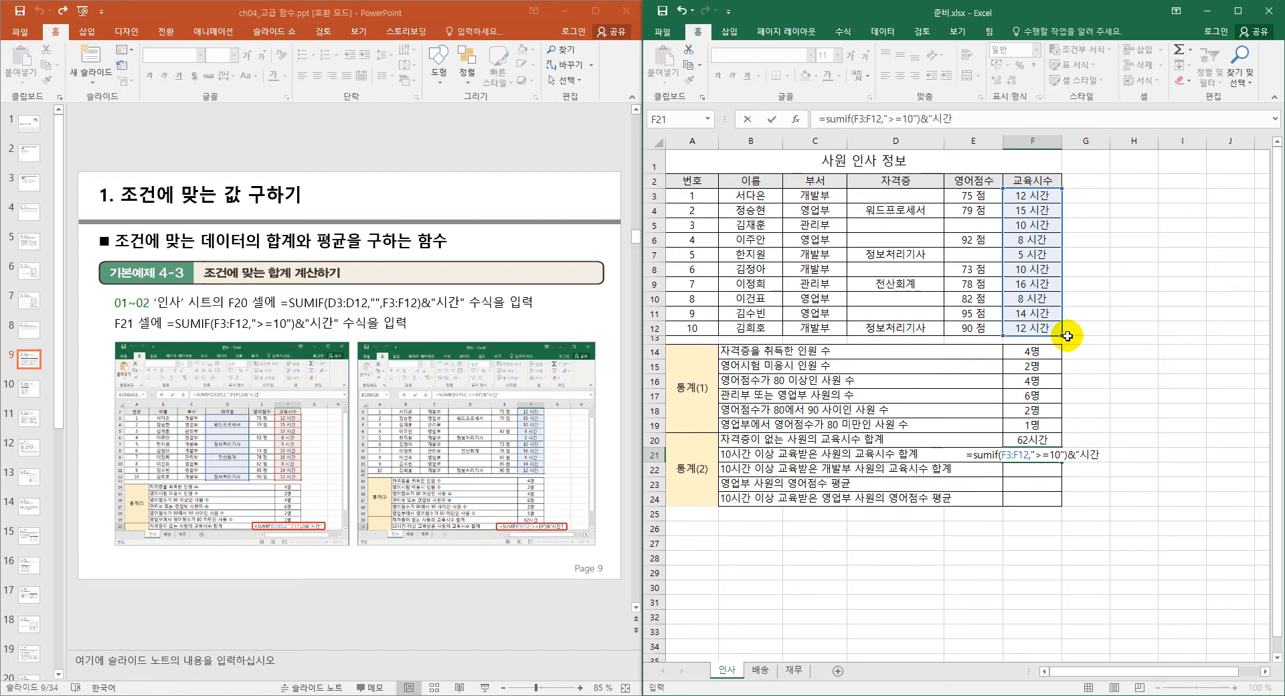
pyautogui.write('"')
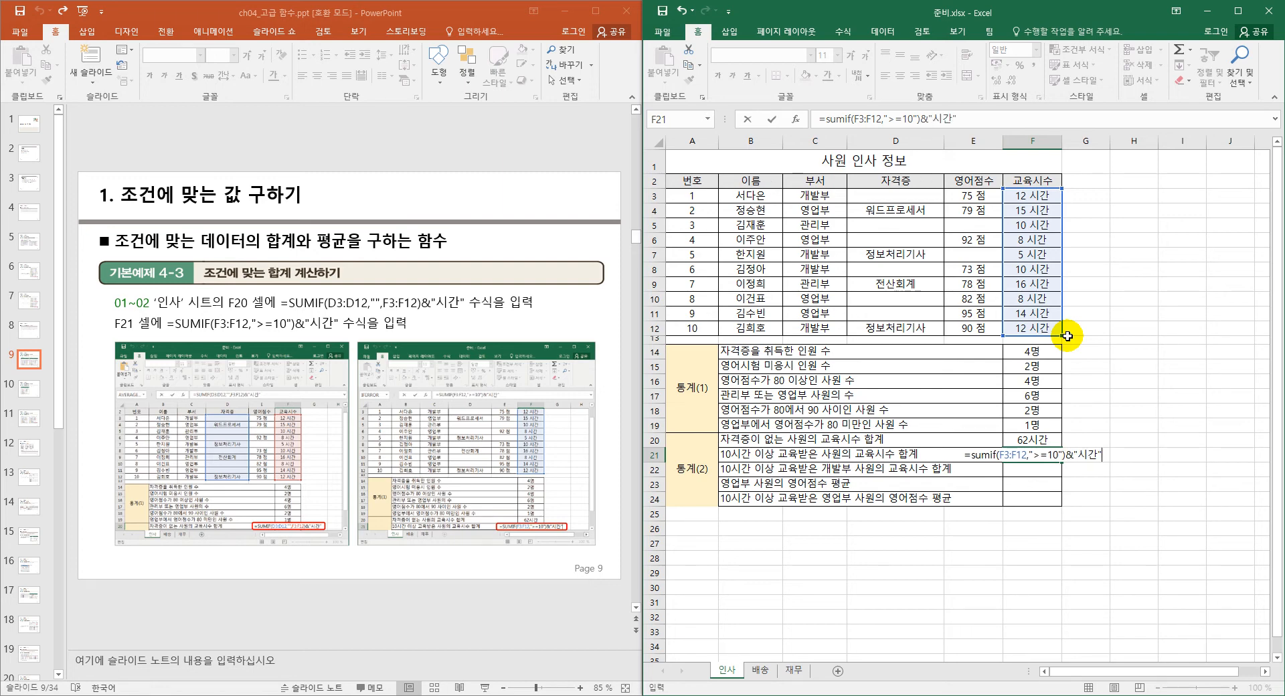
pyautogui.press('Return')
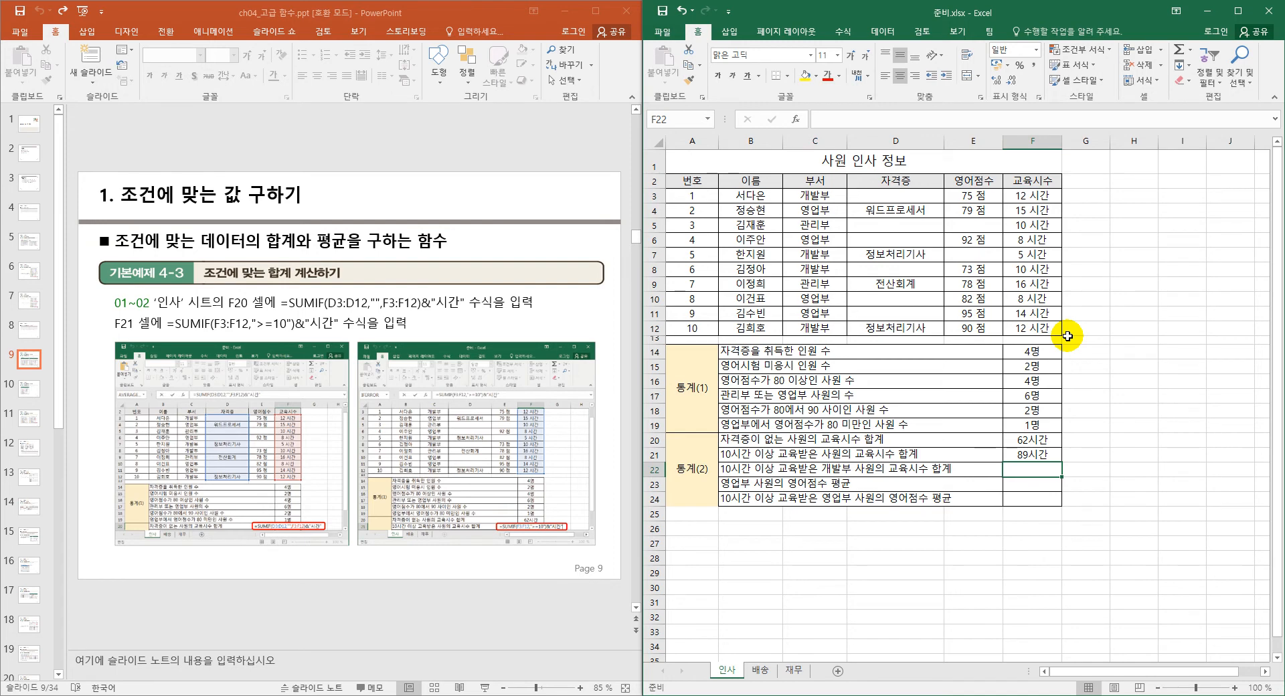
# - Check the F21 total by selecting only the training hours of 10 or more: F3:F5, F8:F9 and F11:F12
pyautogui.click(1036, 197)
pyautogui.keyDown('ctrl'); pyautogui.click(1037, 210); pyautogui.keyUp('ctrl')
pyautogui.keyDown('ctrl'); pyautogui.click(1036, 225); pyautogui.keyUp('ctrl')
pyautogui.keyDown('ctrl'); pyautogui.click(1037, 269); pyautogui.keyUp('ctrl')
pyautogui.keyDown('ctrl'); pyautogui.click(1036, 284); pyautogui.keyUp('ctrl')
pyautogui.keyDown('ctrl'); pyautogui.click(1036, 313); pyautogui.keyUp('ctrl')
pyautogui.keyDown('ctrl'); pyautogui.click(1036, 328); pyautogui.keyUp('ctrl')
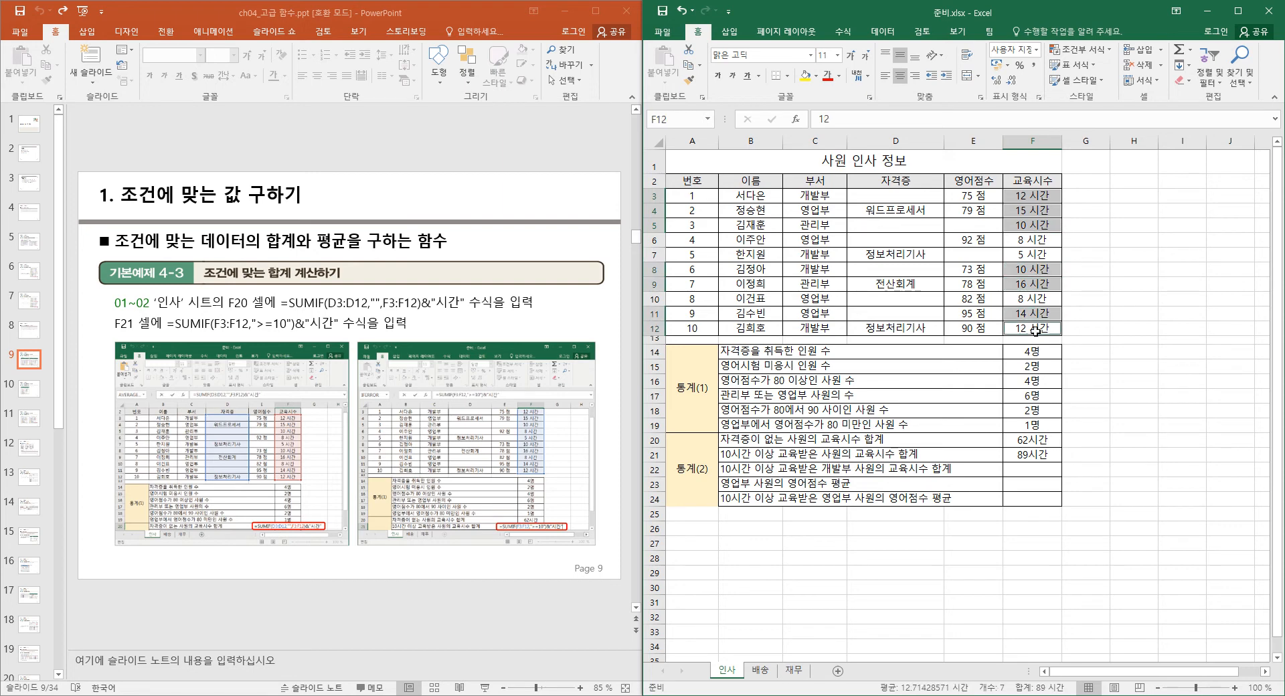
# - Bring up slide 10 and start a SUMIFS formula in cell F22 with the sum range F3:F12
pyautogui.click(1041, 472)
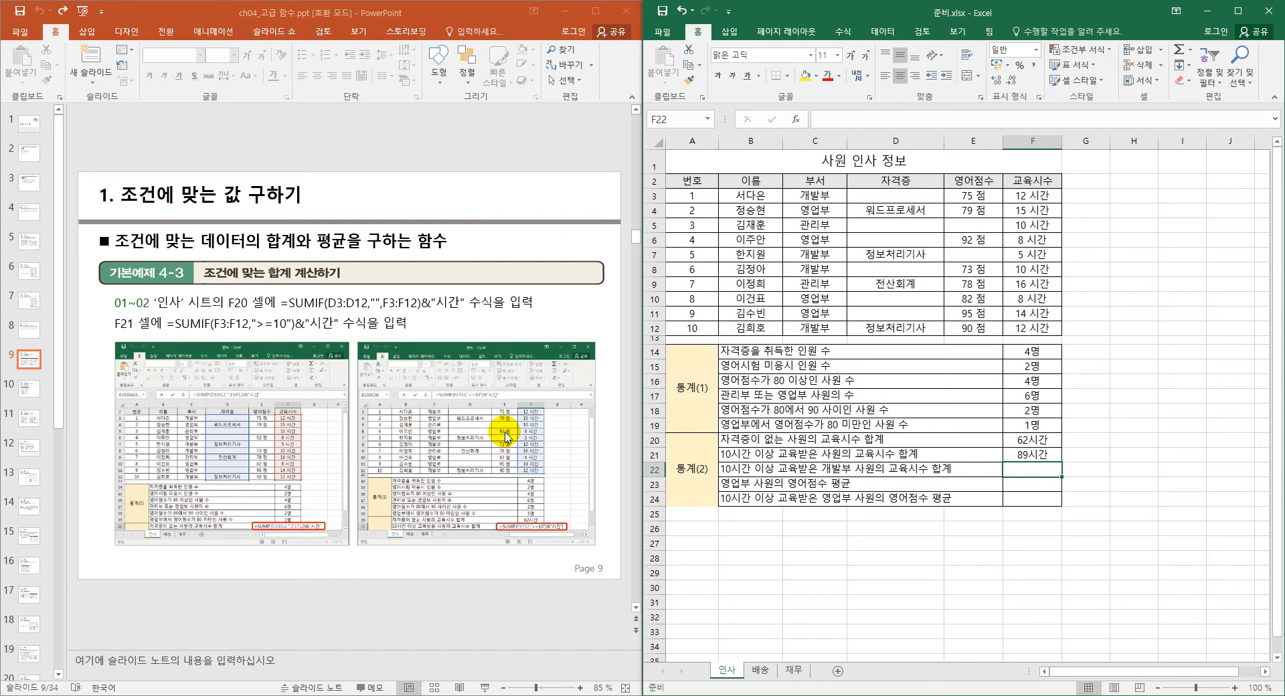
pyautogui.scroll(-1, 507, 436)
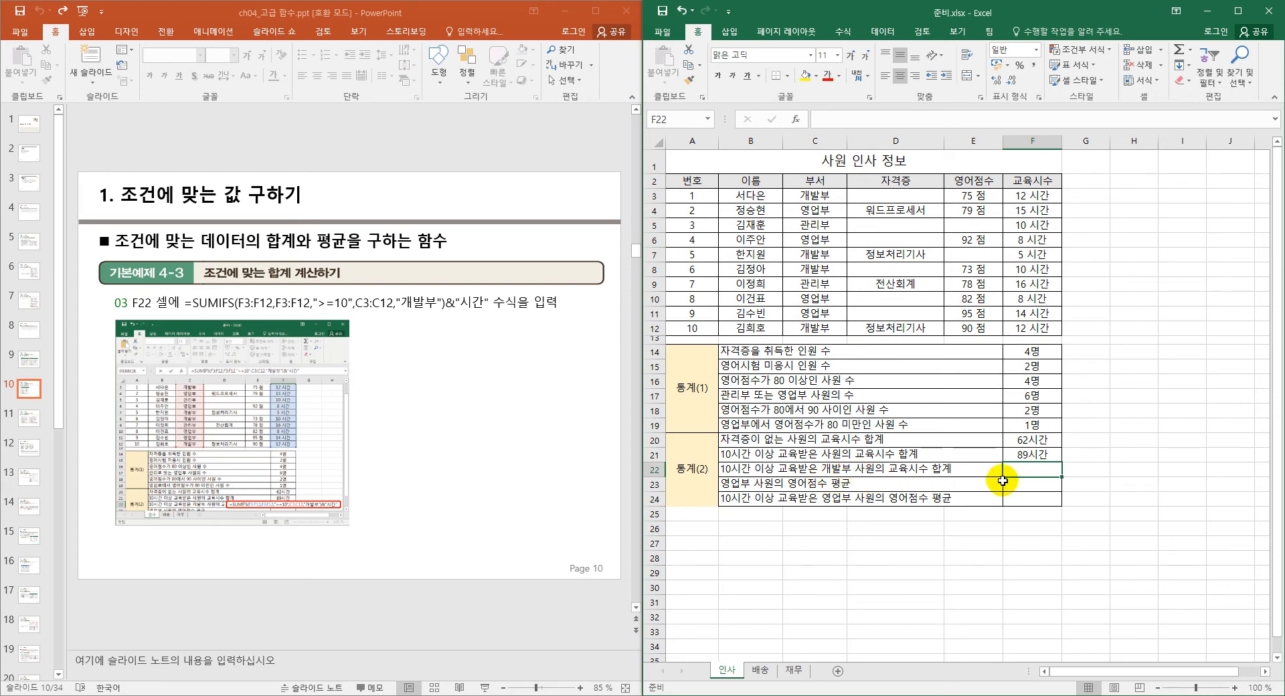
pyautogui.doubleClick(1037, 468)
pyautogui.write('=')
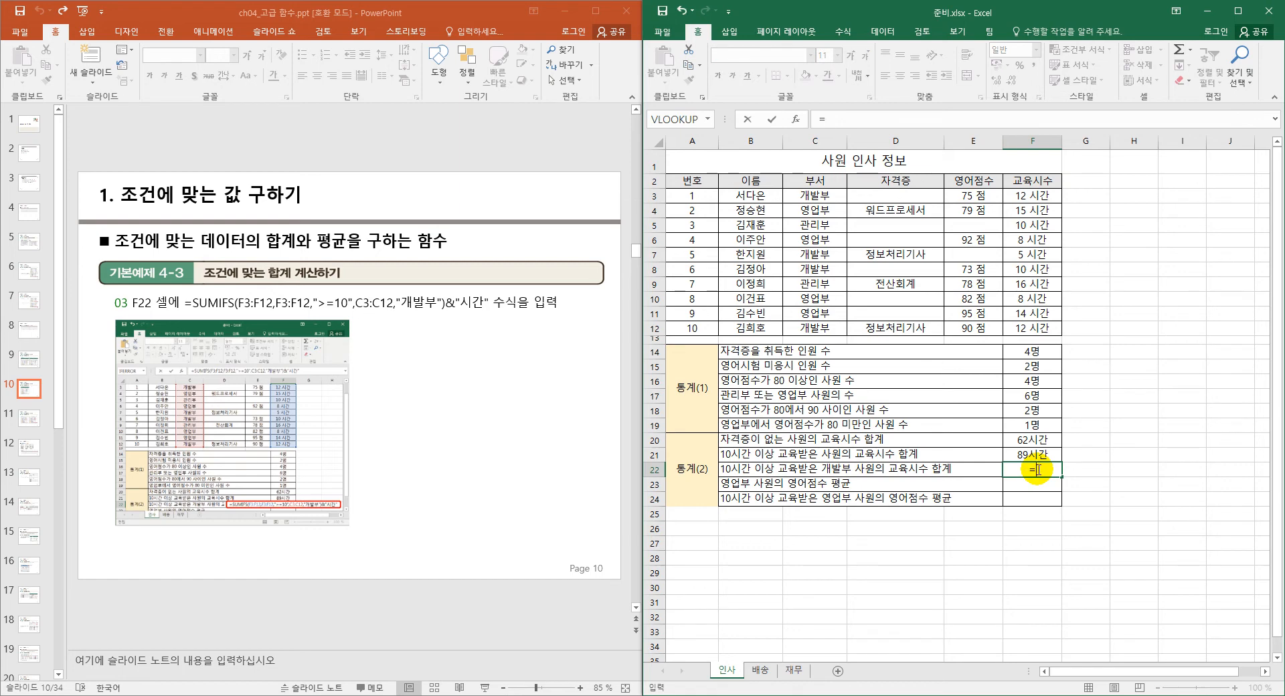
pyautogui.write('녀sum')
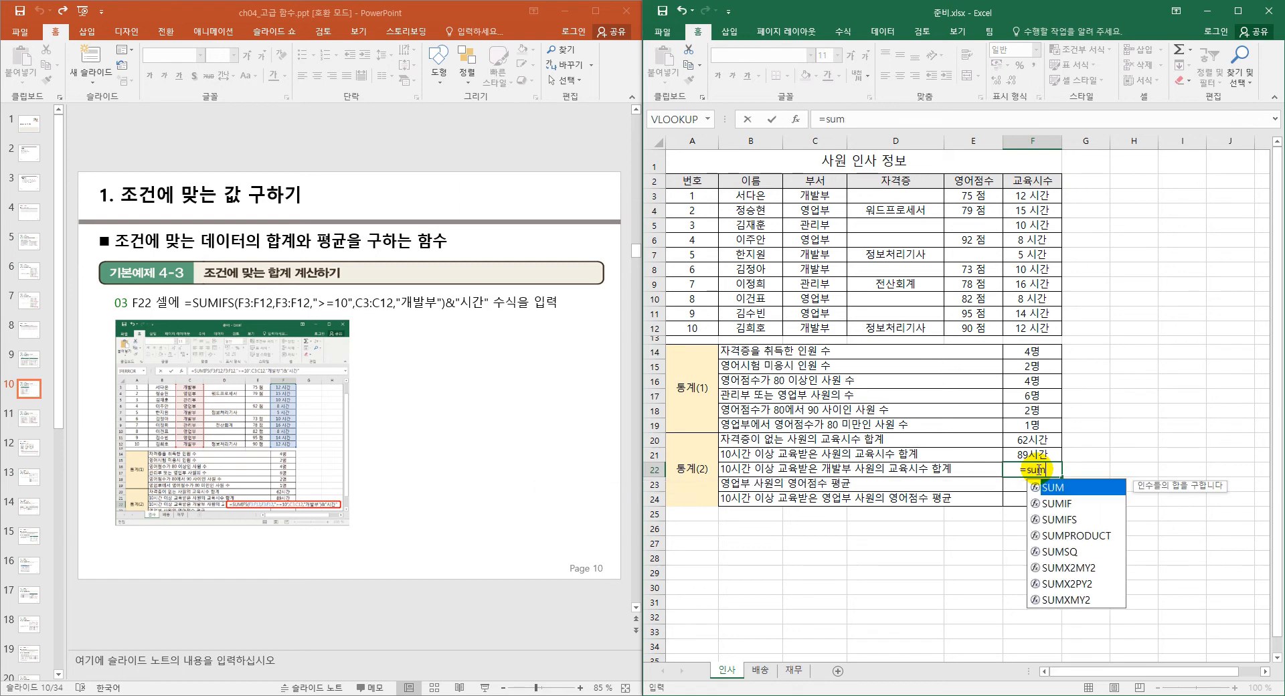
pyautogui.write('if')
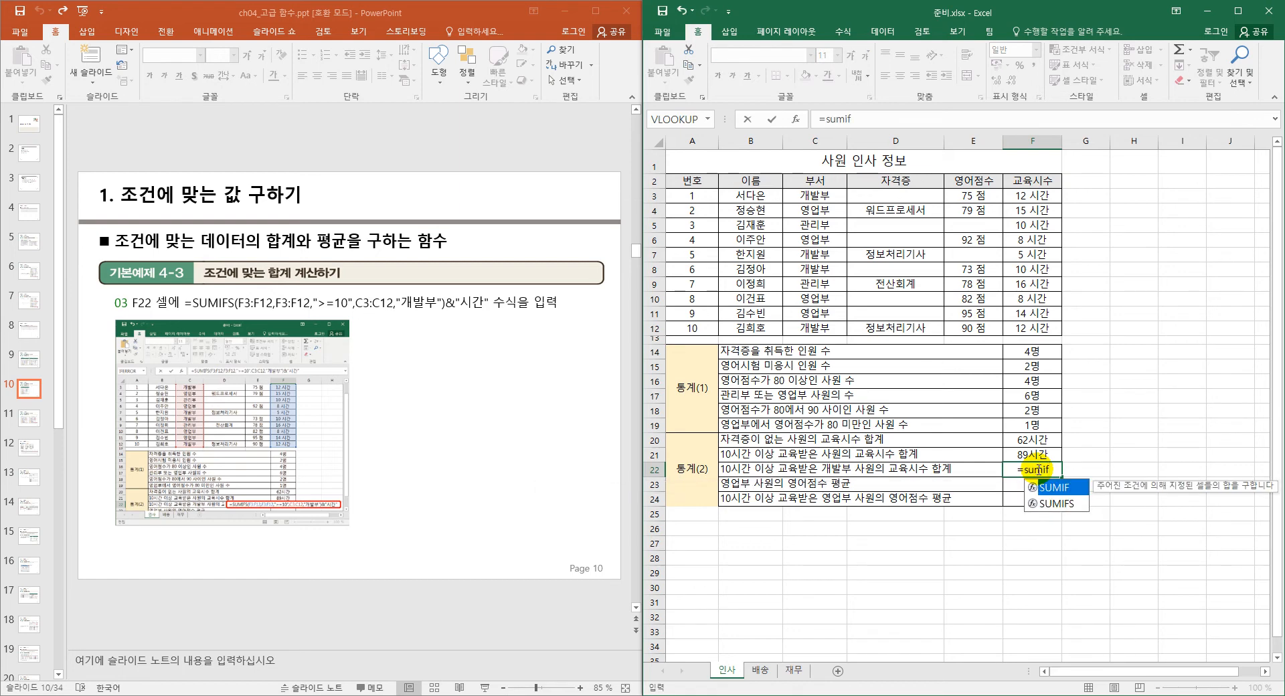
pyautogui.write('s')
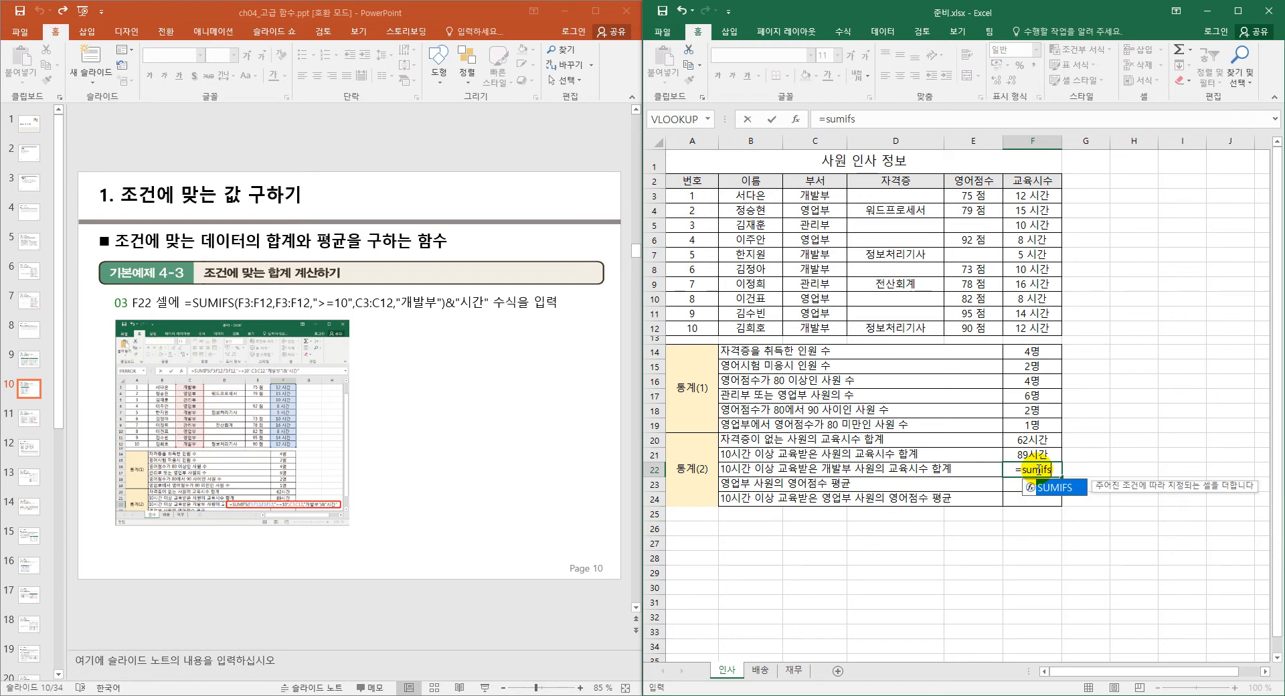
pyautogui.write('(')
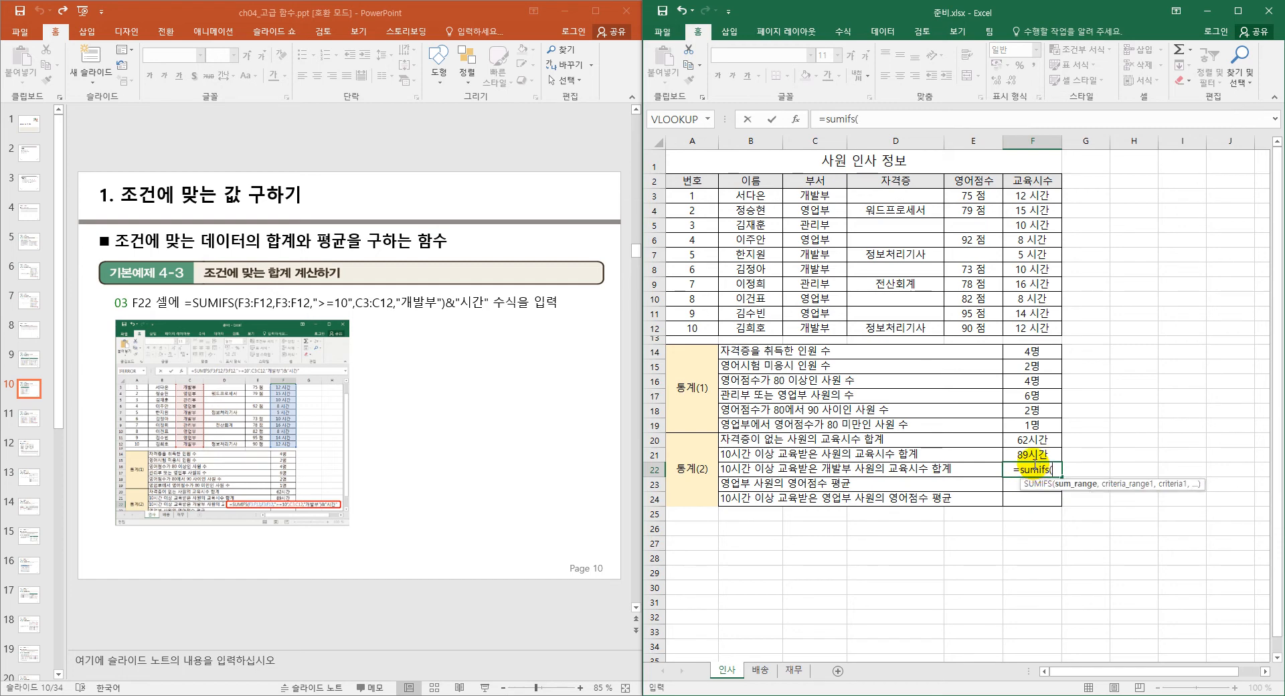
pyautogui.click(1035, 199)
pyautogui.moveTo(1034, 204); pyautogui.dragTo(1047, 332)
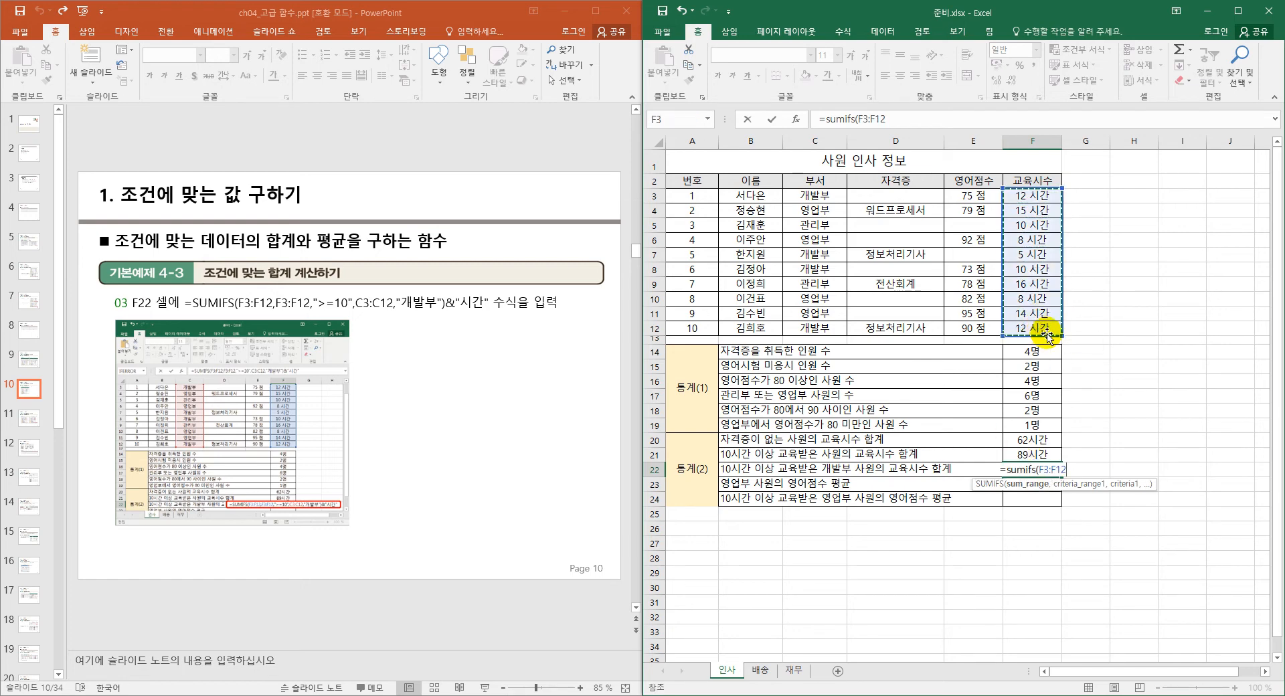
# - Add the condition ">=10" to the SUMIFS formula in F22 as its second argument
pyautogui.write(',')
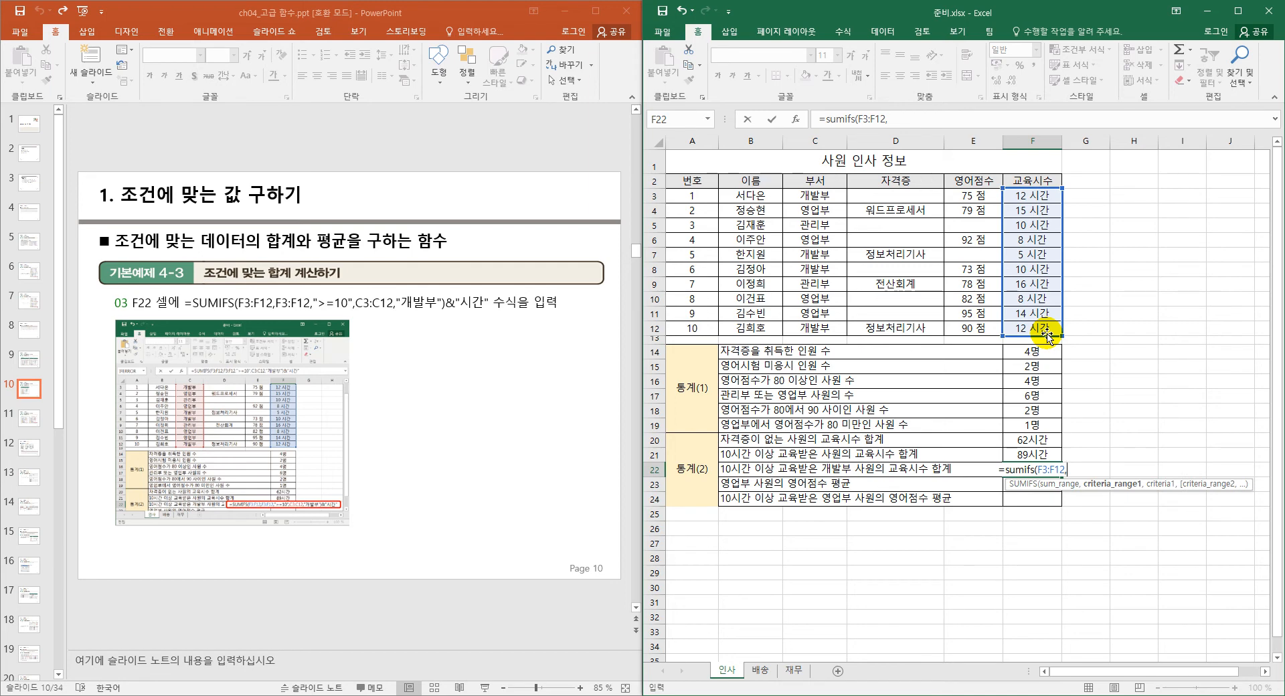
pyautogui.write('"')
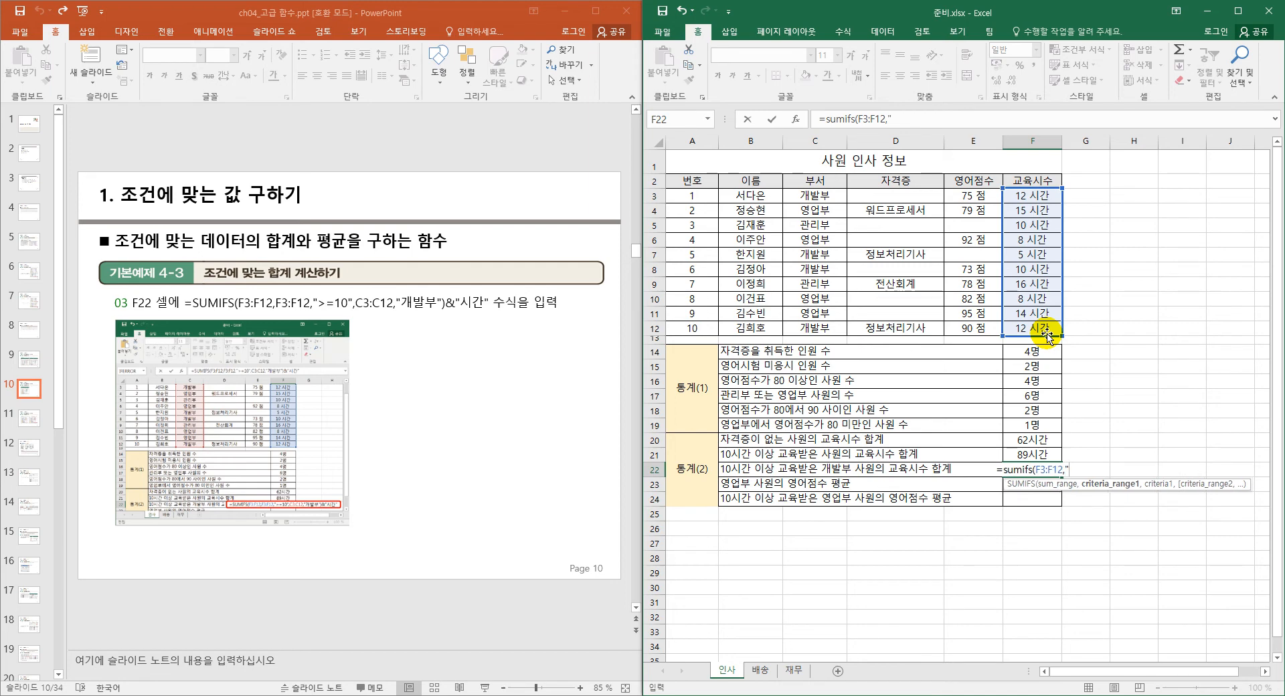
pyautogui.write('>=10')
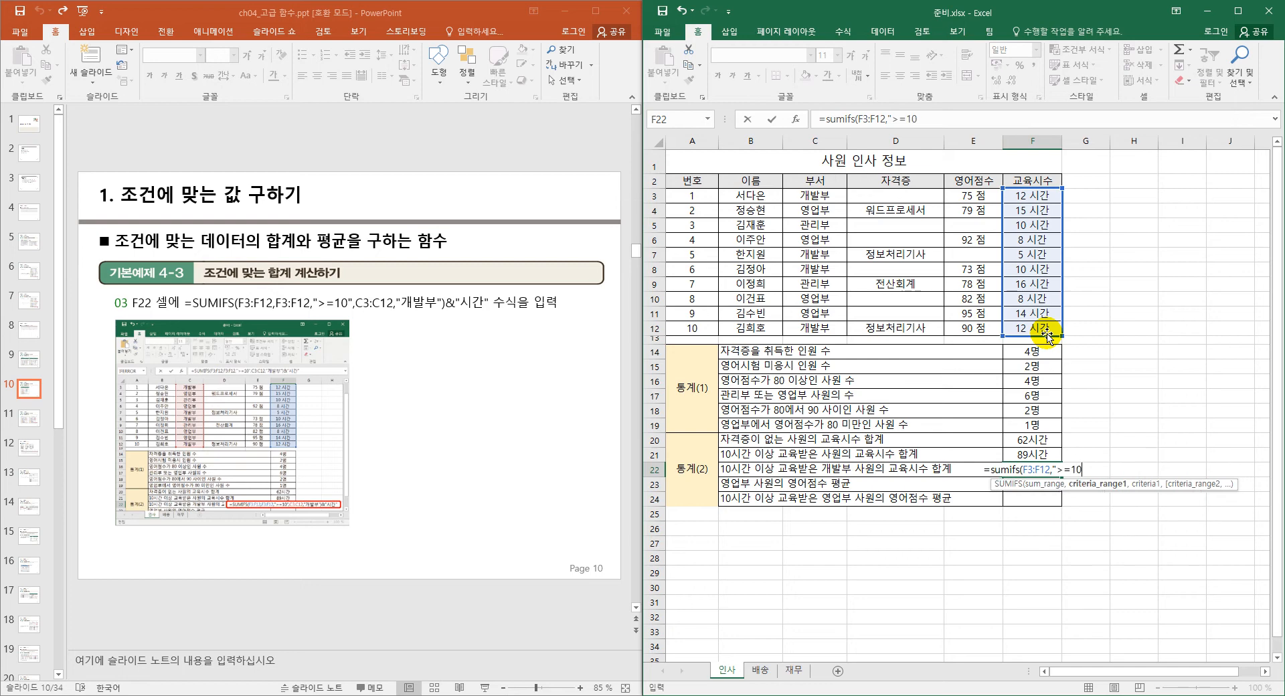
pyautogui.write('"')
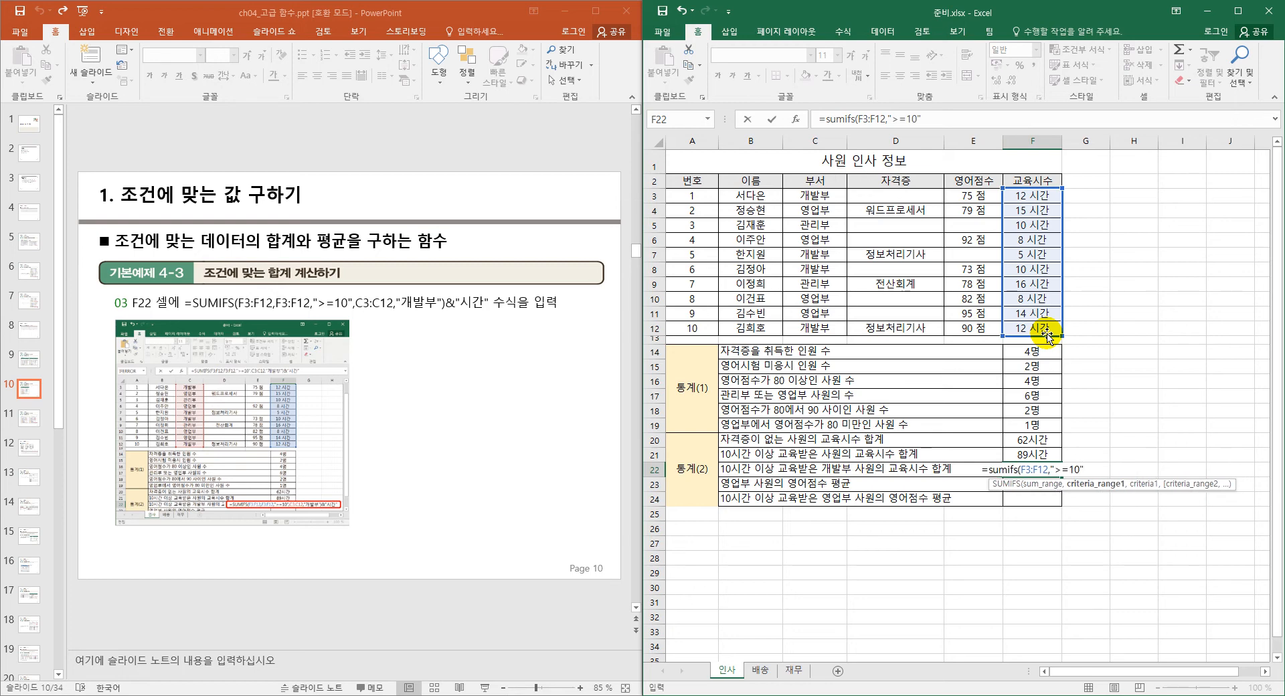
pyautogui.write(',')
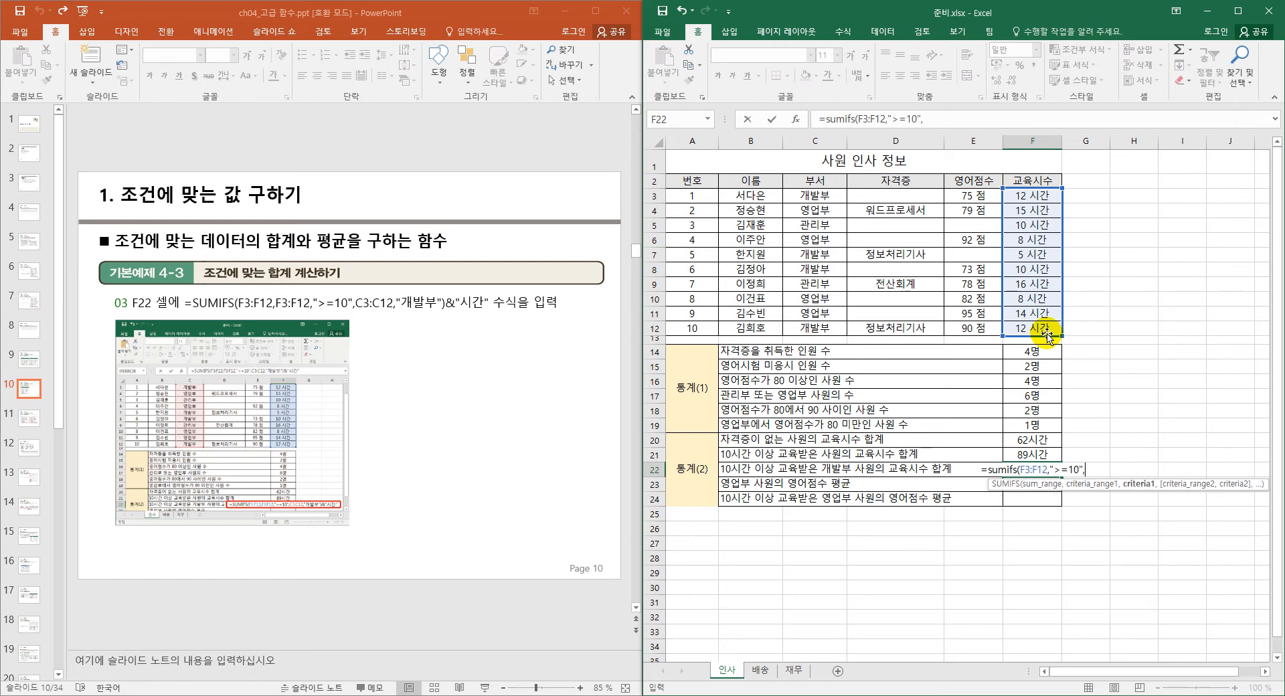
# - Add the department range C3:C12 with the criteria "개발부" to the SUMIFS in F22 and close the function
pyautogui.moveTo(823, 199); pyautogui.dragTo(829, 322)
pyautogui.write(',"')
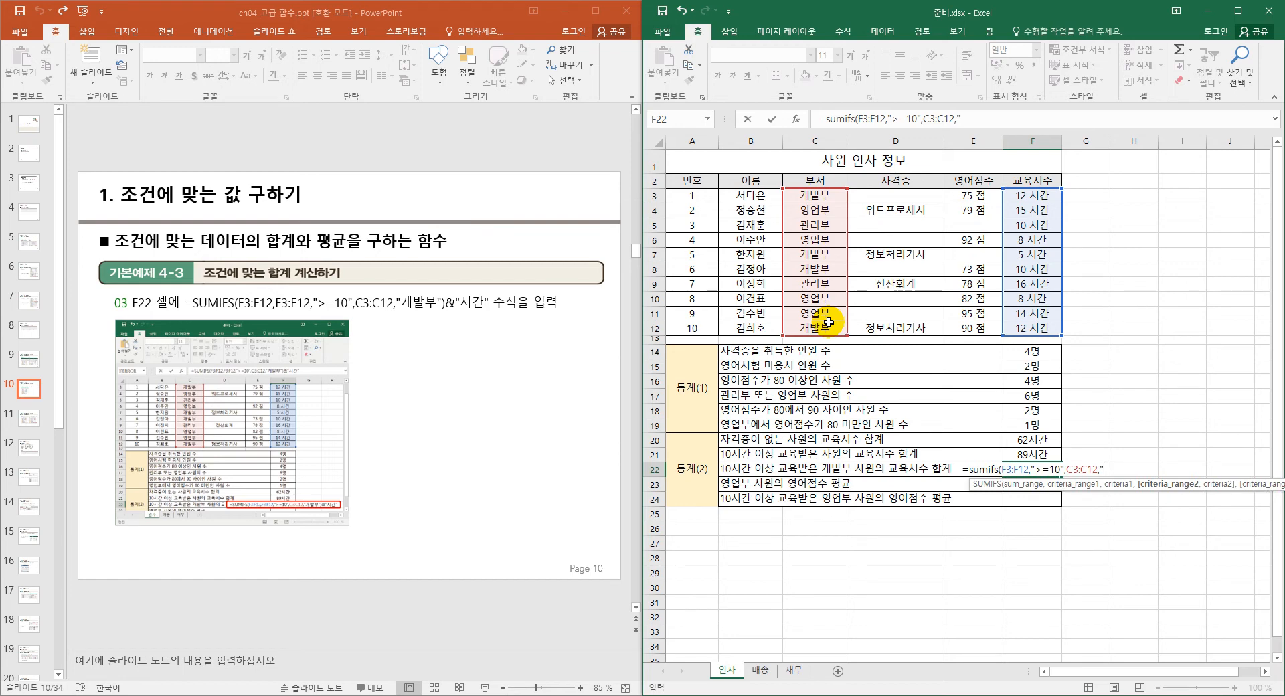
pyautogui.write('개발')
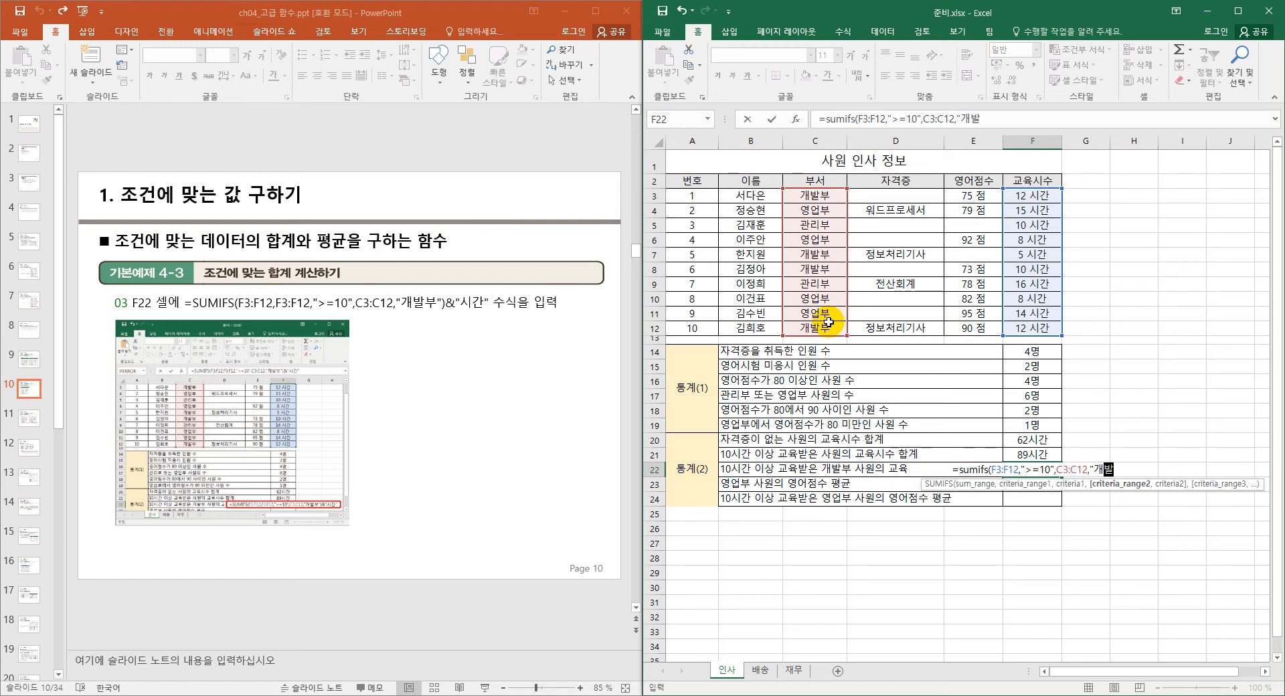
pyautogui.write('부")')
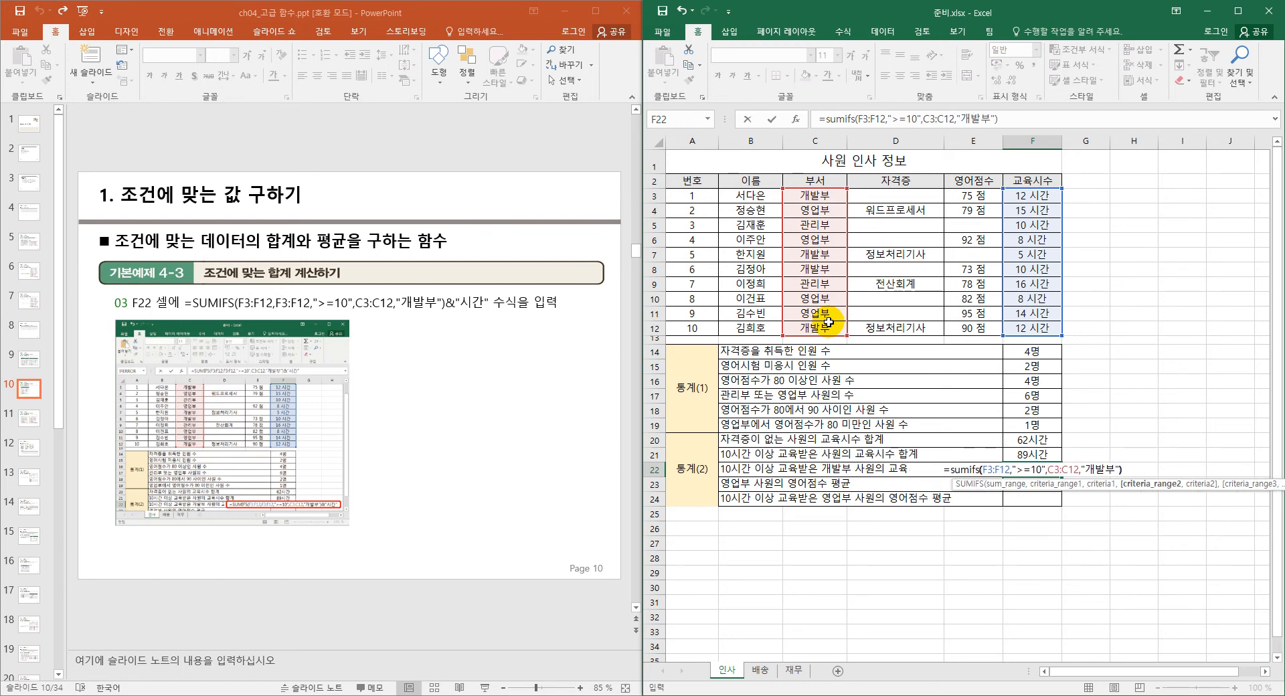
# - Append &"시간" to the SUMIFS in F22 and try to commit the formula
pyautogui.write('&')
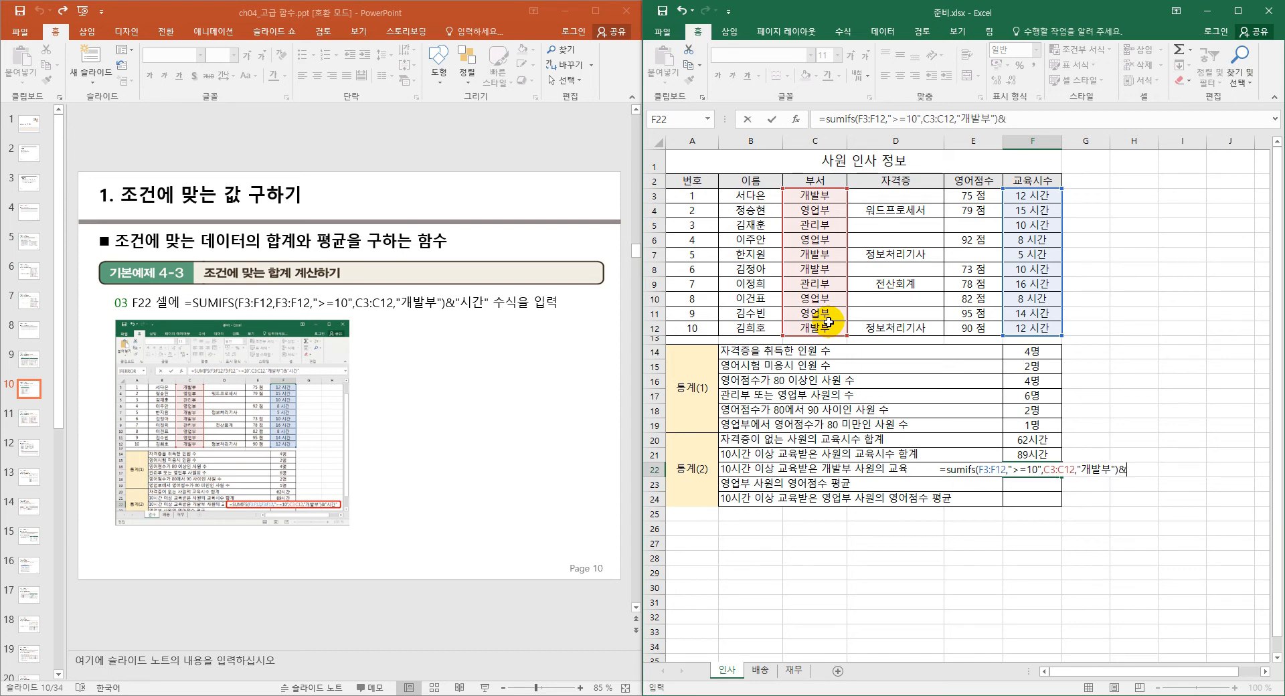
pyautogui.write('"tlrk')
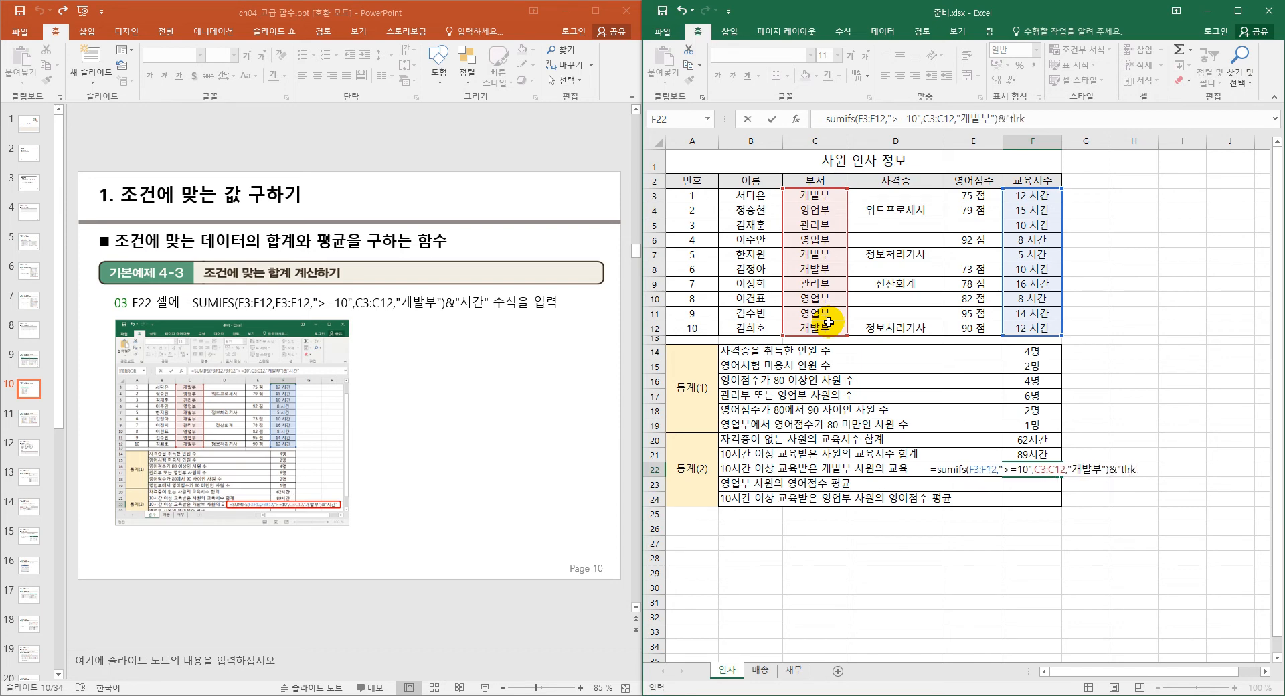
pyautogui.press('BackSpace')
pyautogui.press('BackSpace')
pyautogui.press('BackSpace')
pyautogui.press('BackSpace')
pyautogui.write('시간')
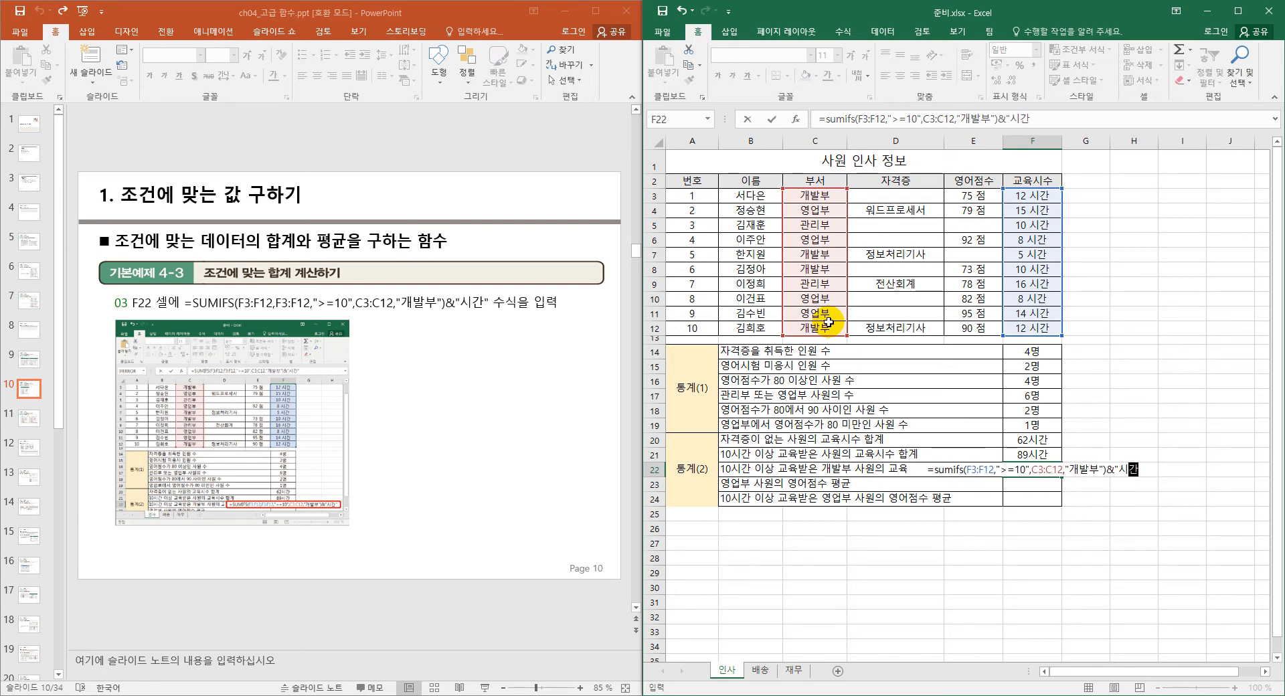
pyautogui.write('"')
pyautogui.press('Return')
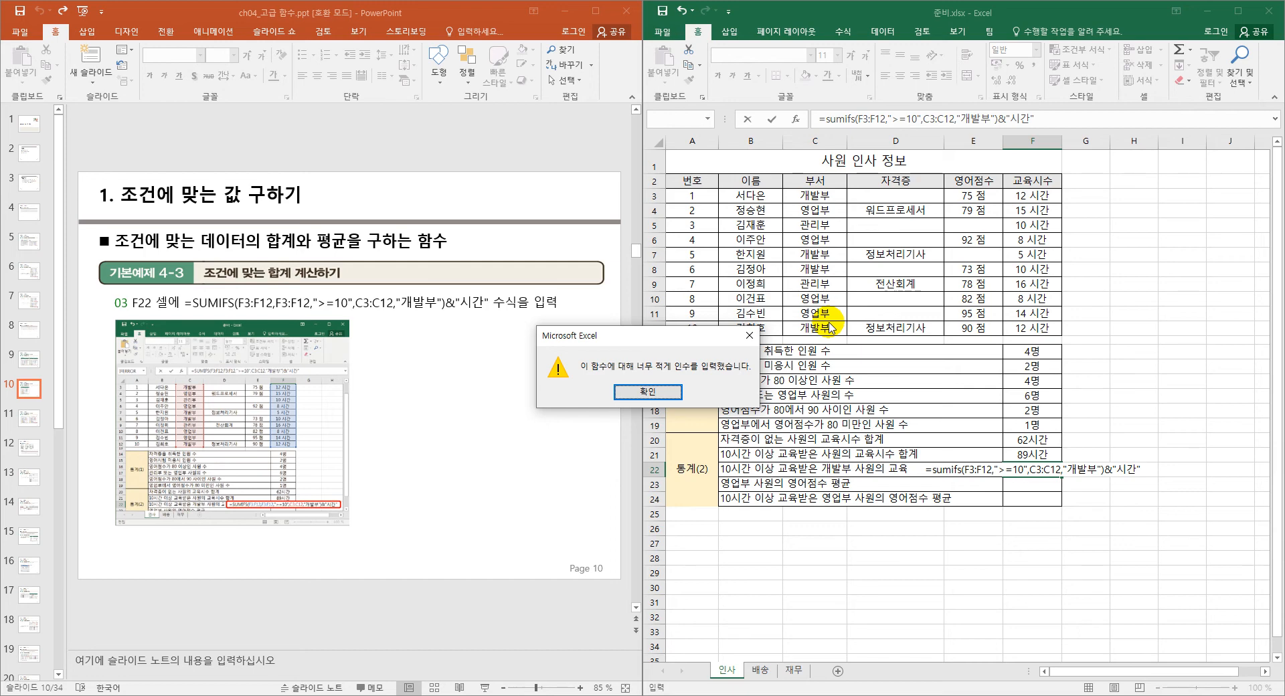
pyautogui.press('Return')
# - Open the function arguments of the SUMIFS in F22 and replace Criteria_range1 with F3:F12
pyautogui.click(966, 469)
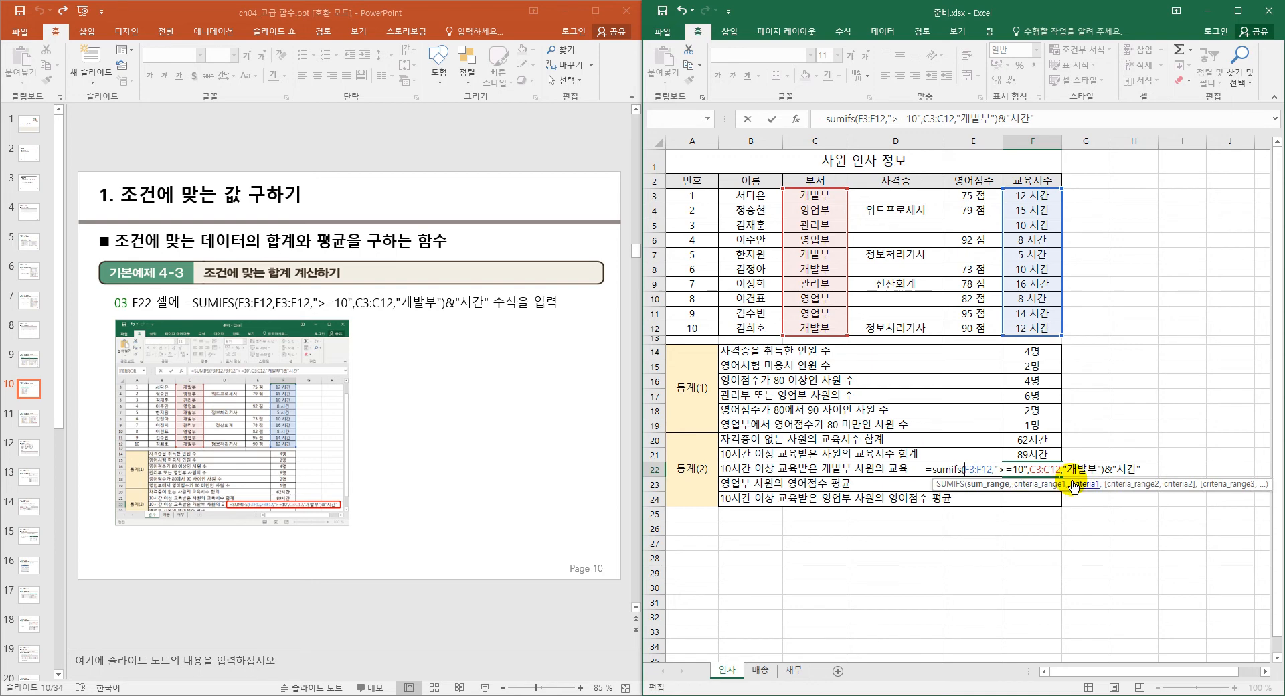
pyautogui.hotkey('ctrl', 'a')
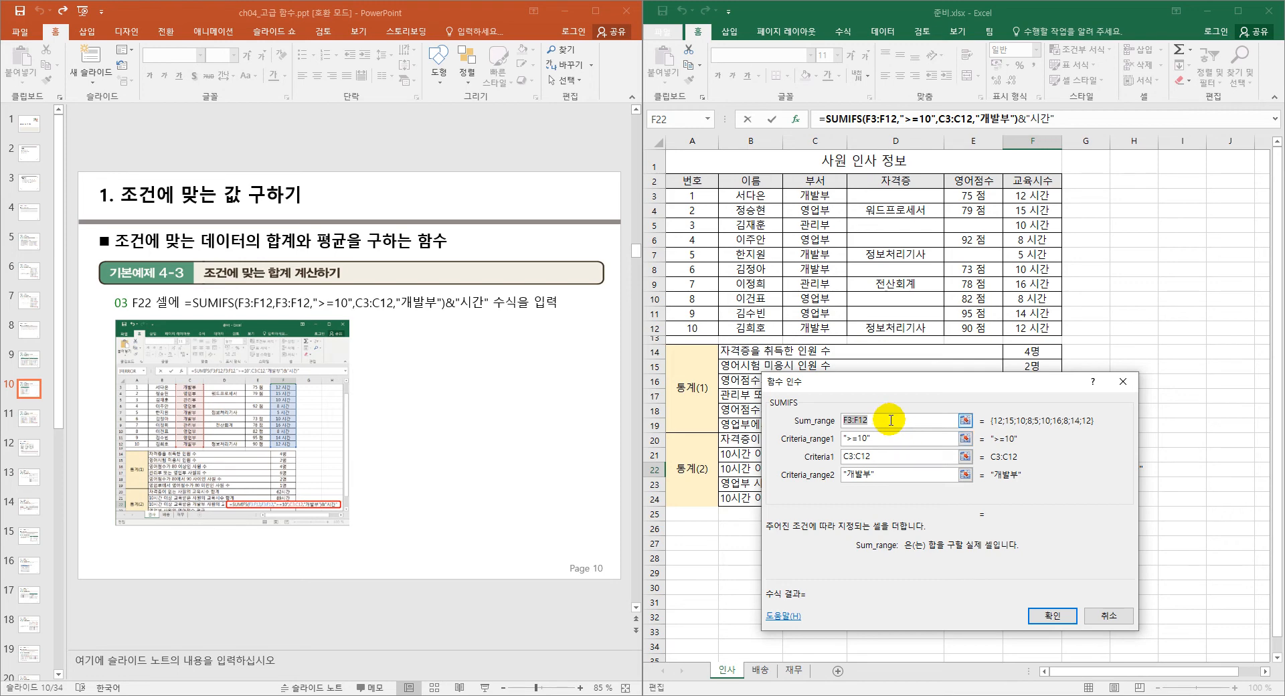
pyautogui.click(913, 420)
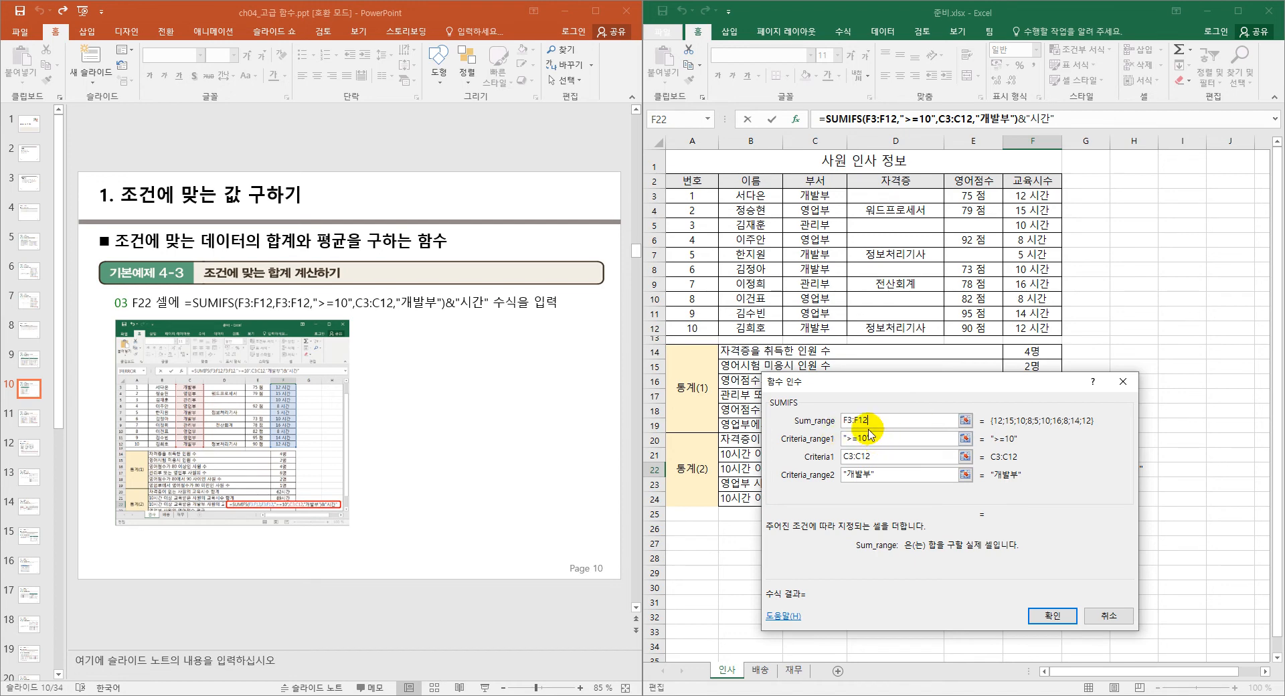
pyautogui.moveTo(878, 421); pyautogui.dragTo(841, 420)
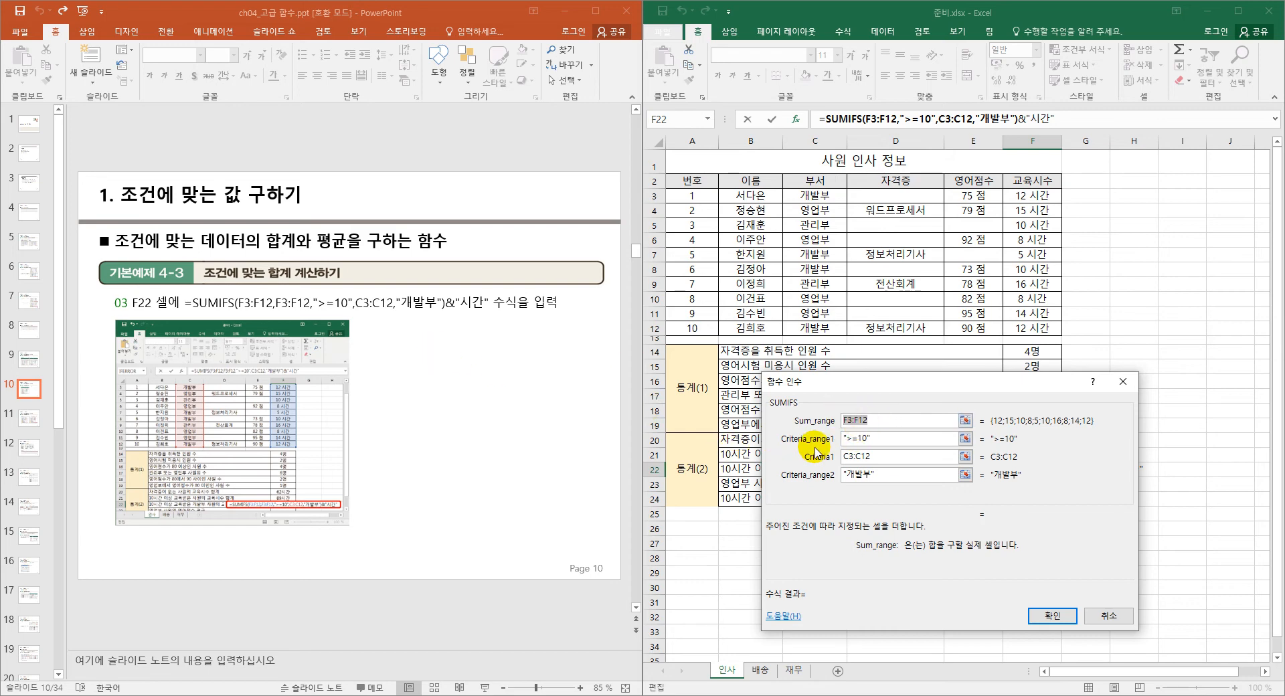
pyautogui.moveTo(880, 438); pyautogui.dragTo(834, 441)
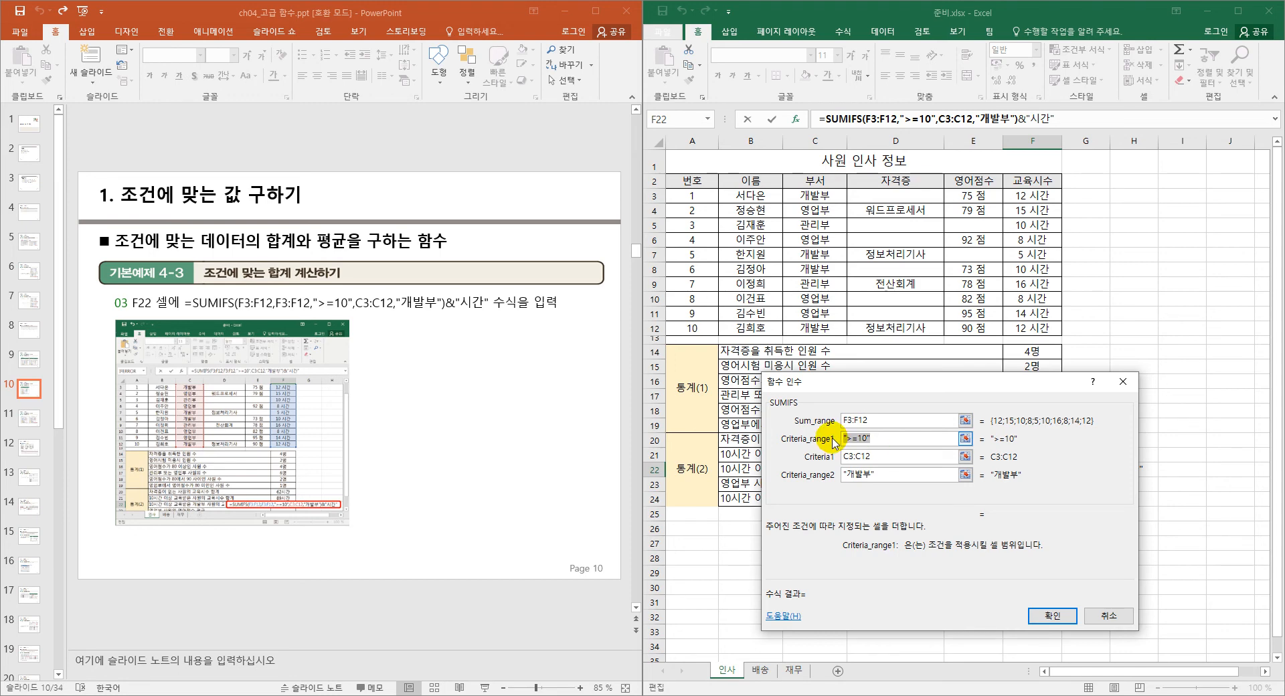
pyautogui.moveTo(916, 394); pyautogui.dragTo(1007, 423)
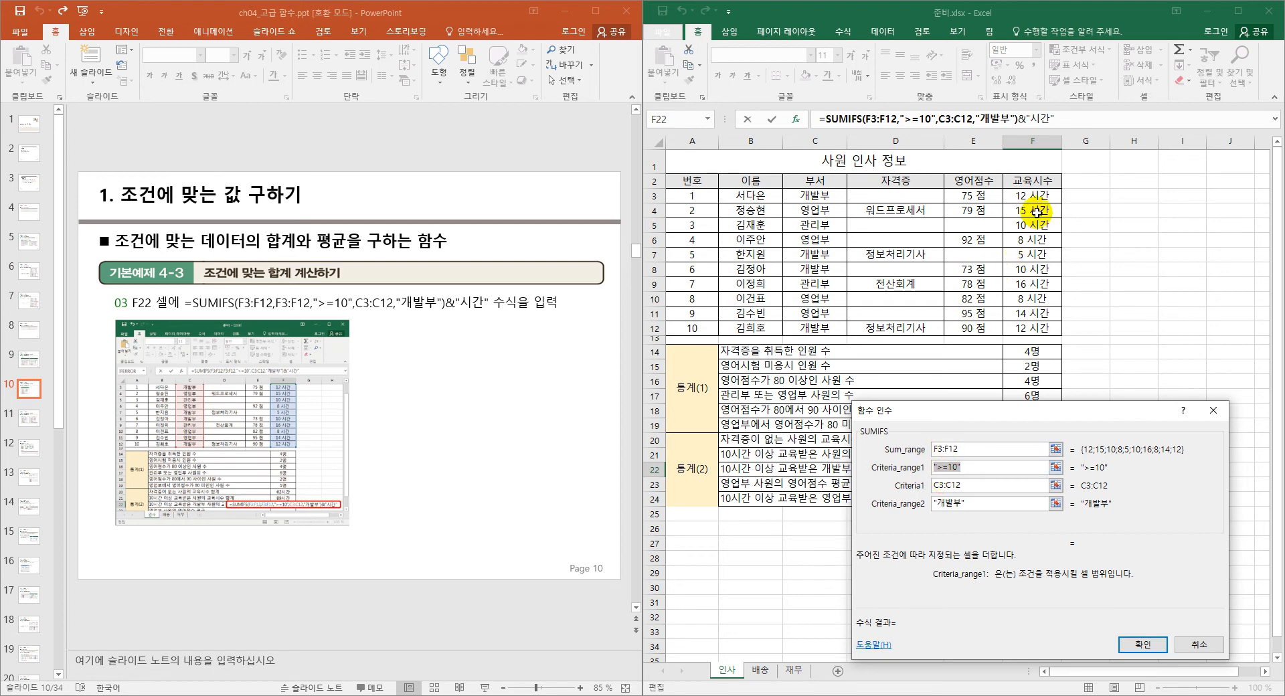
pyautogui.moveTo(1039, 197); pyautogui.dragTo(1053, 330)
# - Set Criteria1 of the SUMIFS in F22 to ">=10"
pyautogui.moveTo(974, 486); pyautogui.dragTo(929, 494)
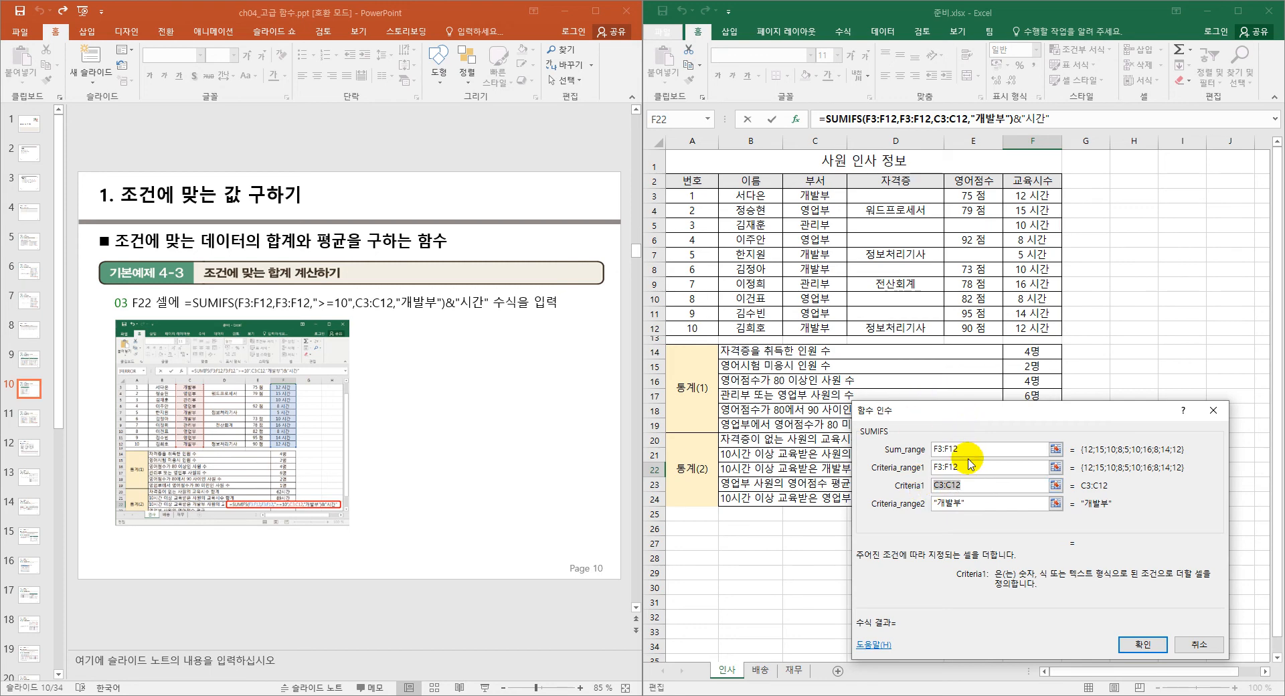
pyautogui.write('">=')
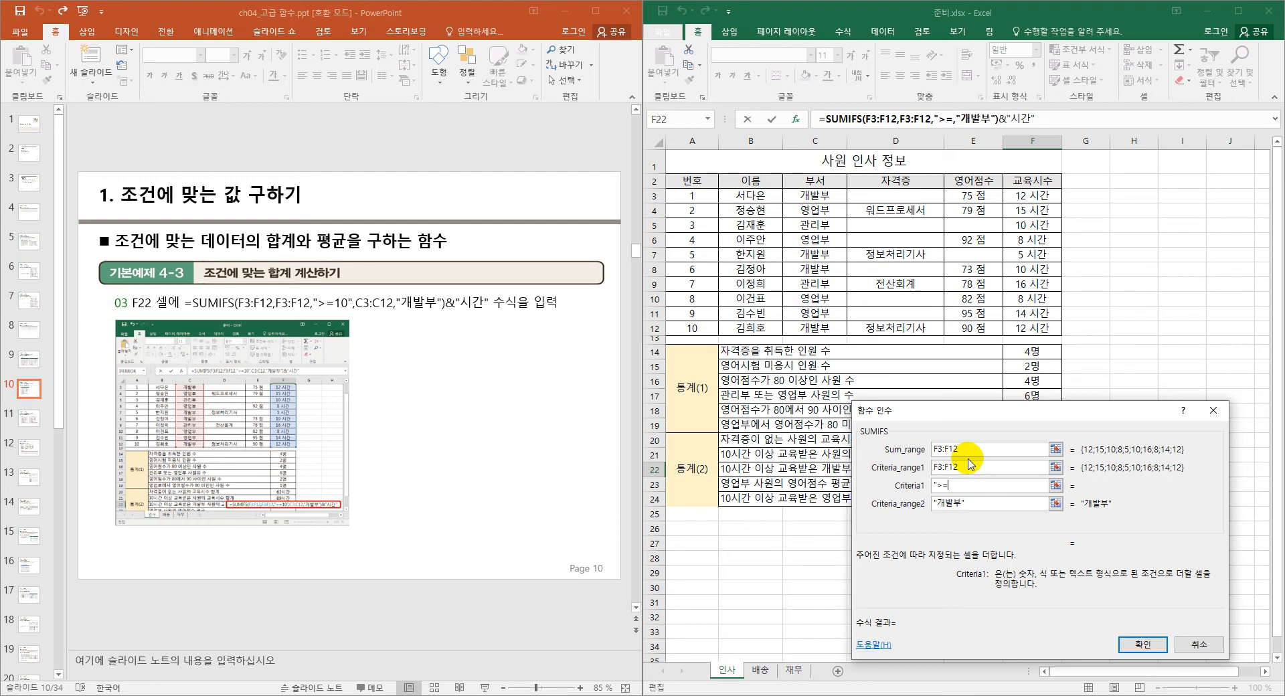
pyautogui.write('10"')
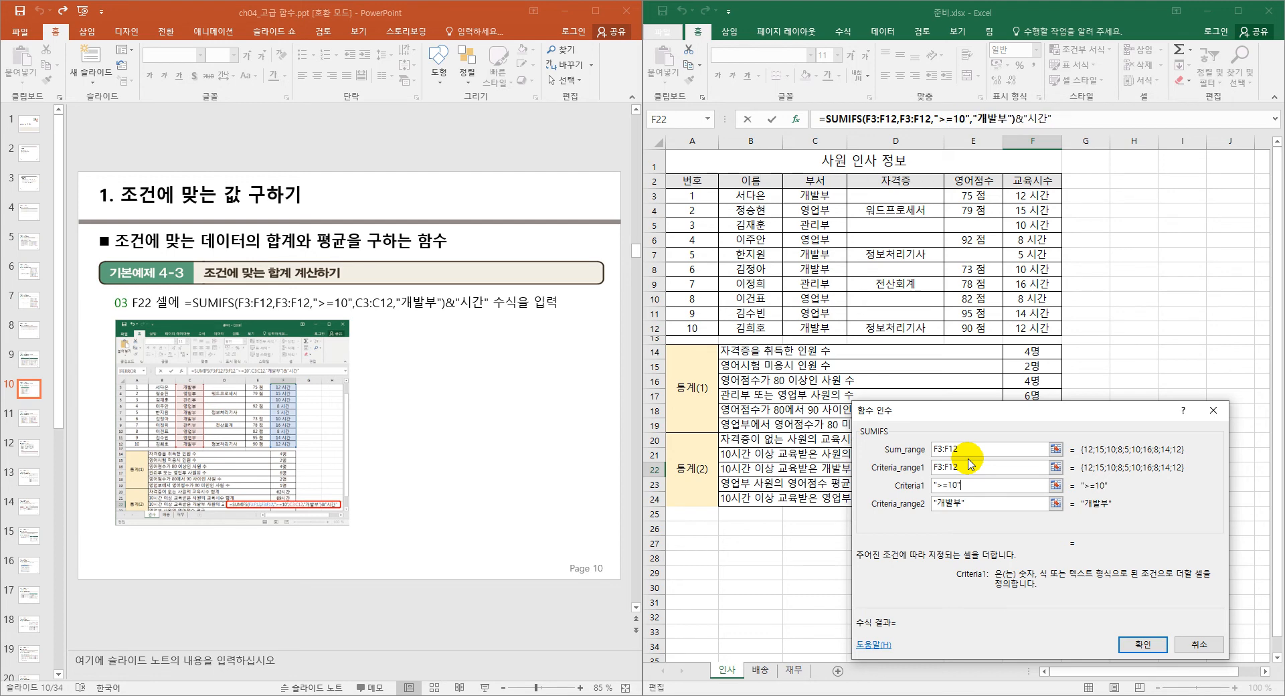
# - Move the "개발부" criterion to Criteria2 of the SUMIFS and set Criteria_range2 to C3:C12
pyautogui.press('Tab')
pyautogui.hotkey('ctrl', 'c')
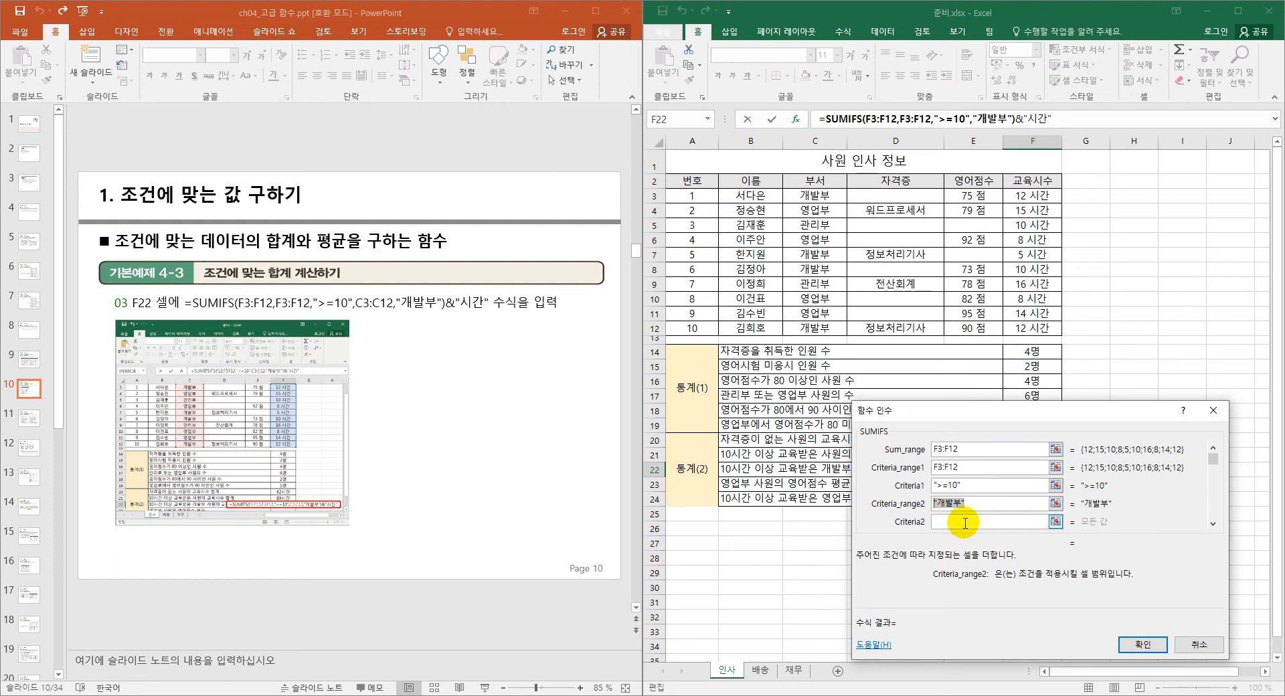
pyautogui.click(961, 523)
pyautogui.hotkey('ctrl', 'v')
pyautogui.moveTo(973, 503); pyautogui.dragTo(930, 507)
pyautogui.press('Delete')
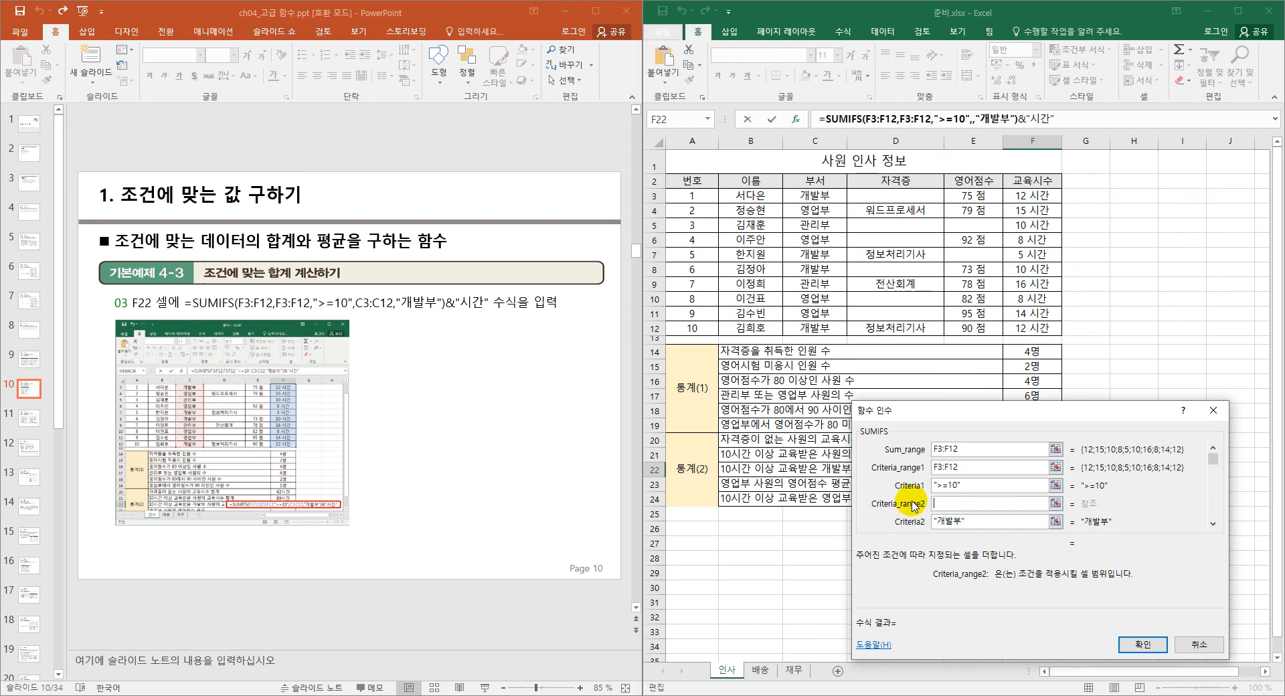
pyautogui.moveTo(820, 195); pyautogui.dragTo(830, 329)
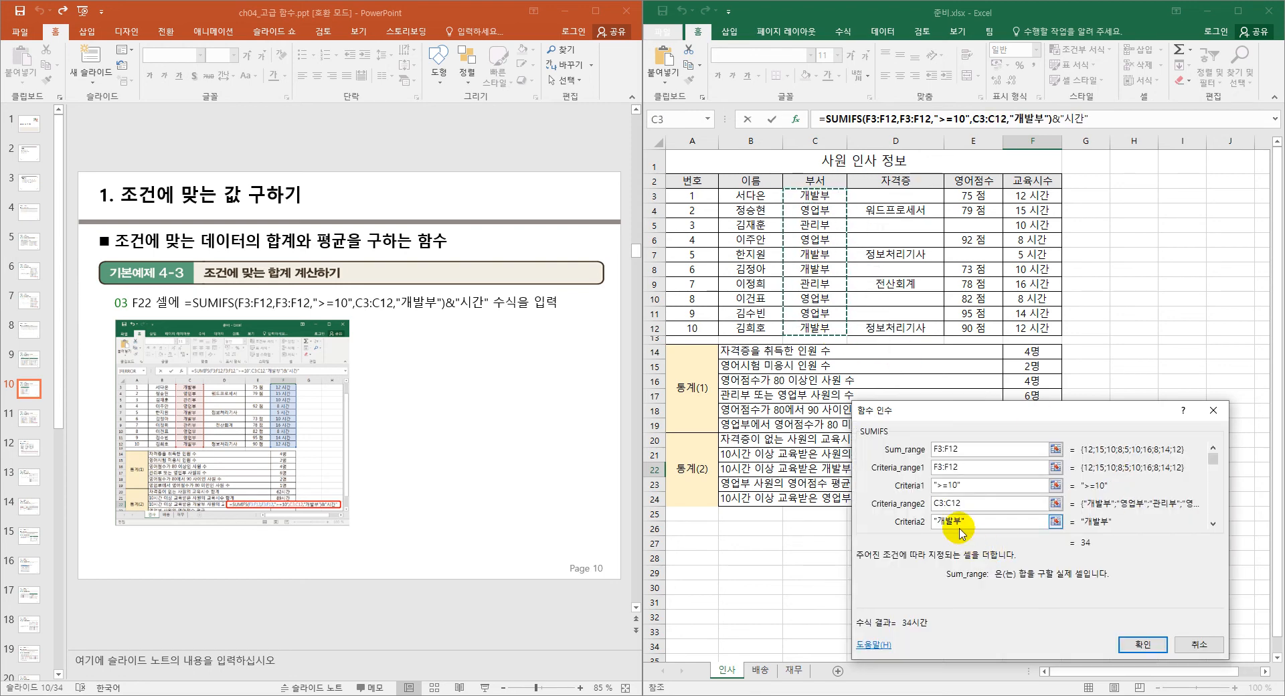
# - Apply the corrected SUMIFS arguments to F22 and compare its formula with the SUMIF formula in F21
pyautogui.hotkey('ctrl', '2')
pyautogui.moveTo(964, 451); pyautogui.dragTo(929, 448)
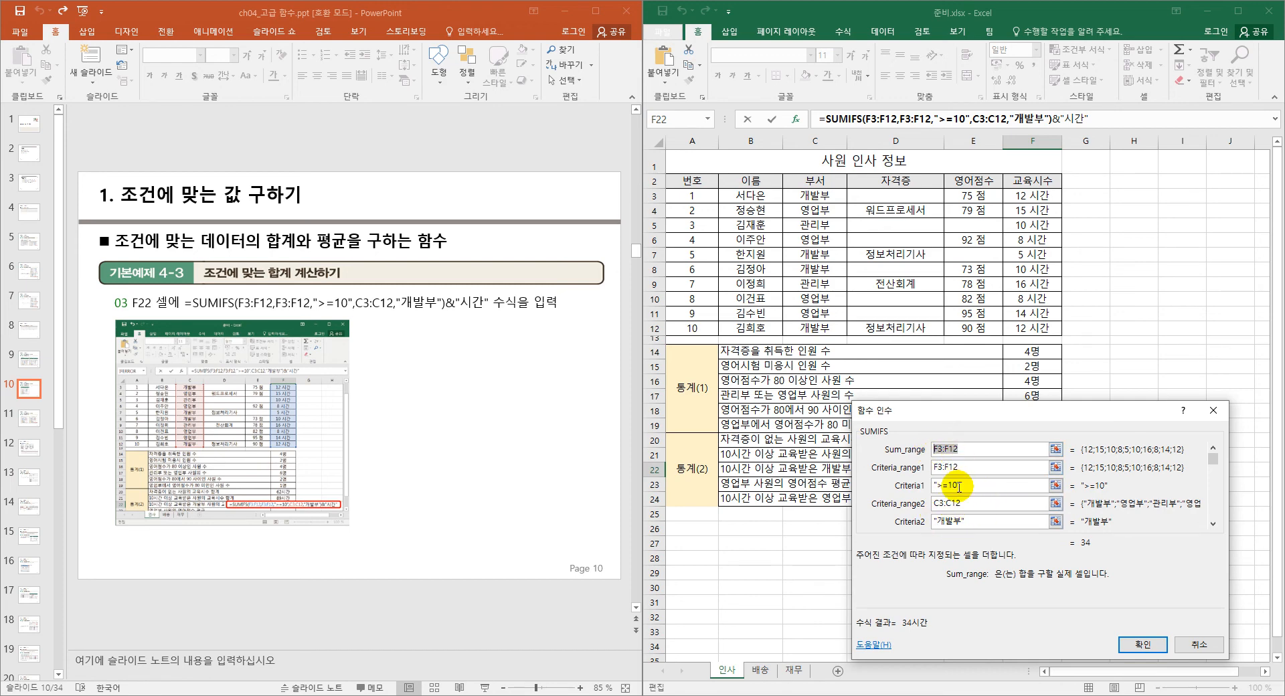
pyautogui.click(1130, 644)
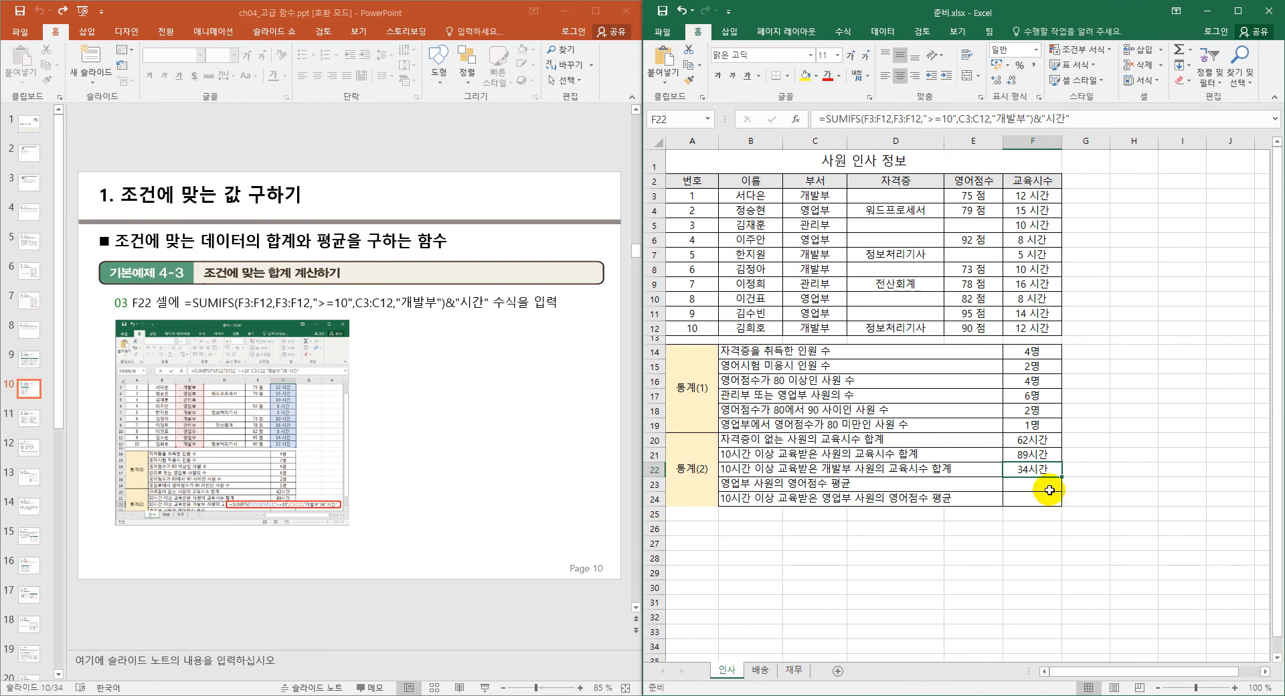
pyautogui.click(1047, 455)
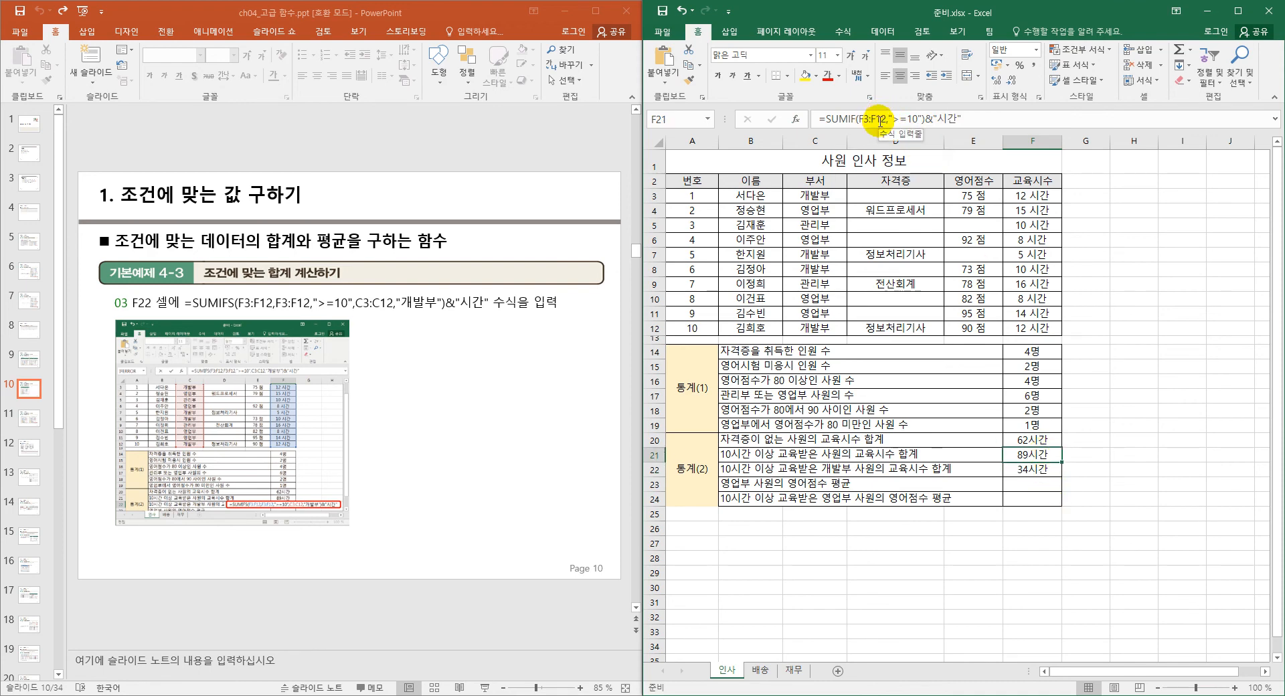
pyautogui.click(1046, 471)
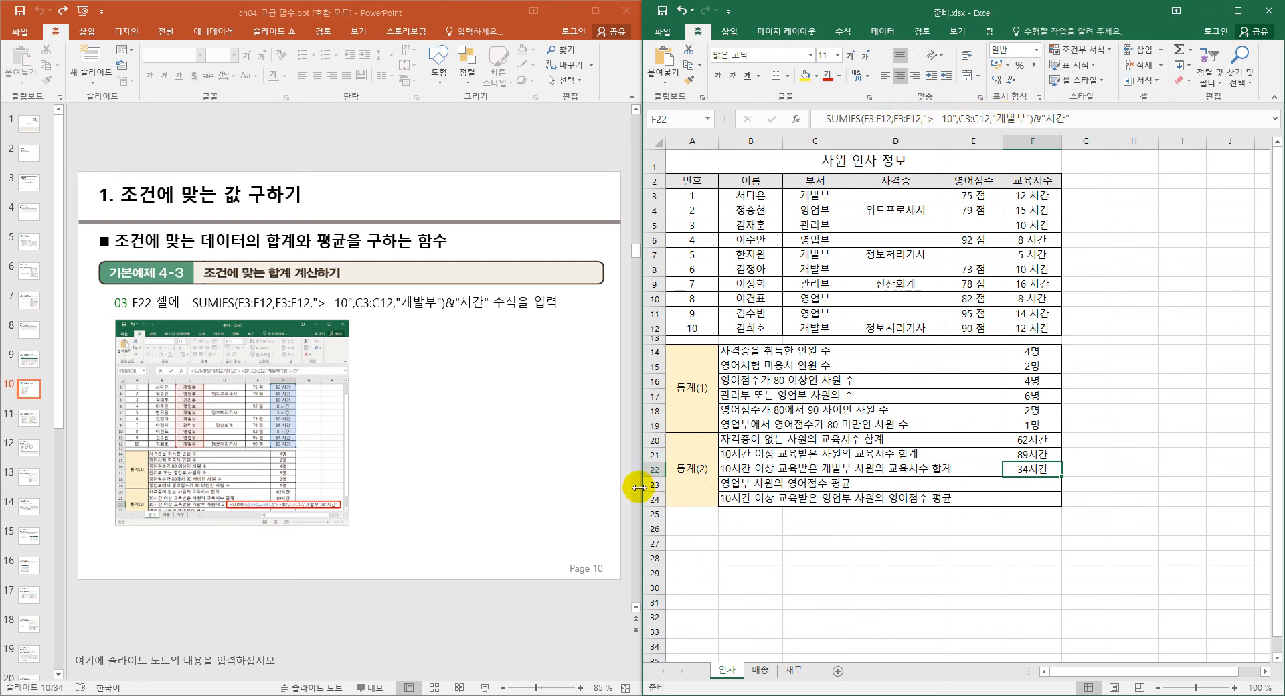
# - Bring up slide 11 and start an AVERAGEIF formula in cell F23 with the department range C3:C12
pyautogui.scroll(-1, 502, 517)
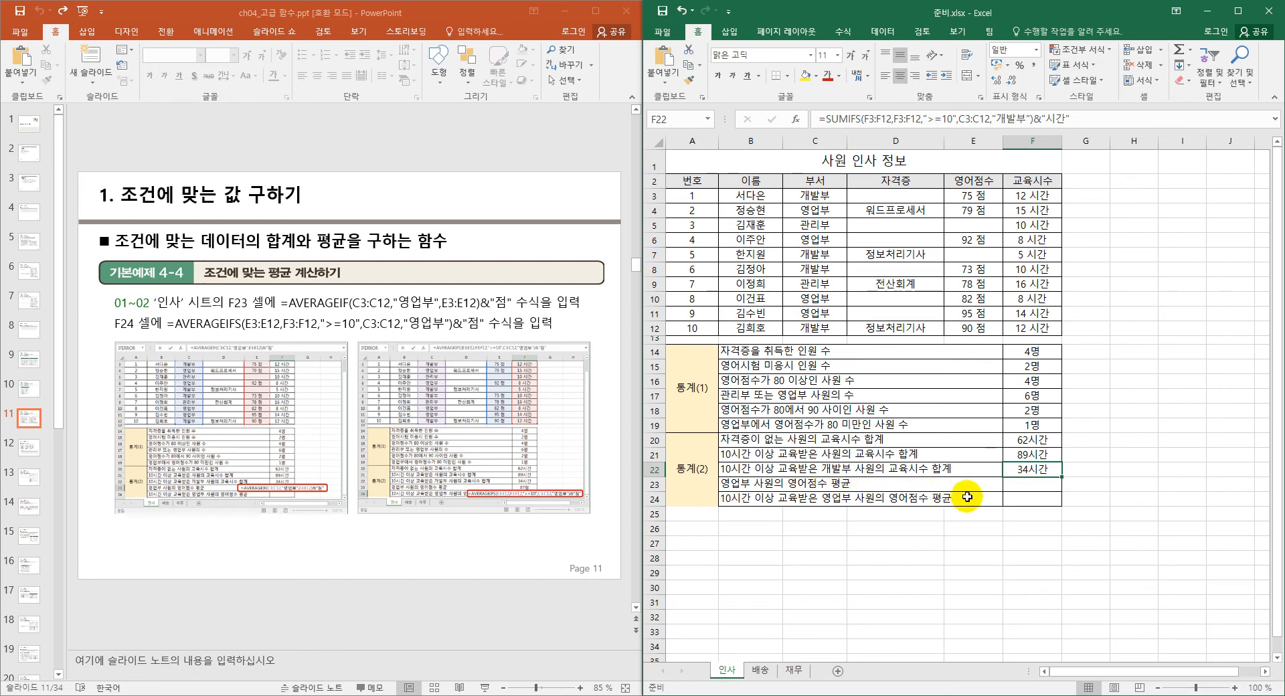
pyautogui.click(1028, 487)
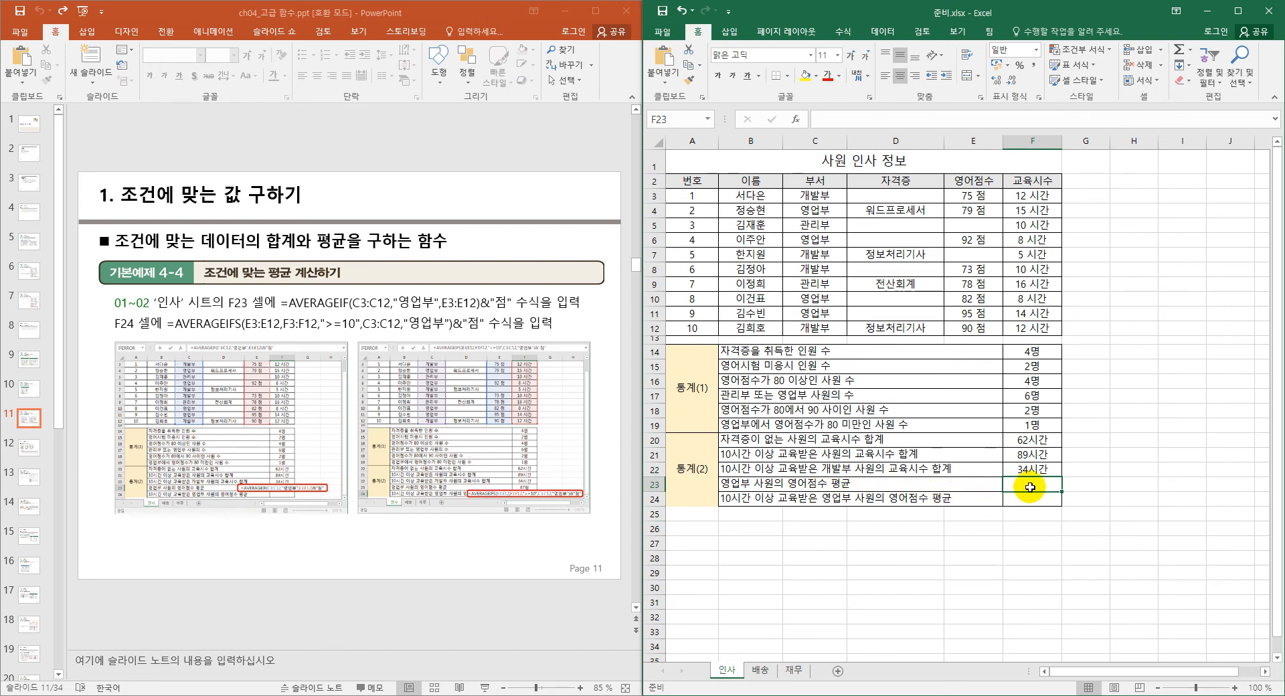
pyautogui.write('=')
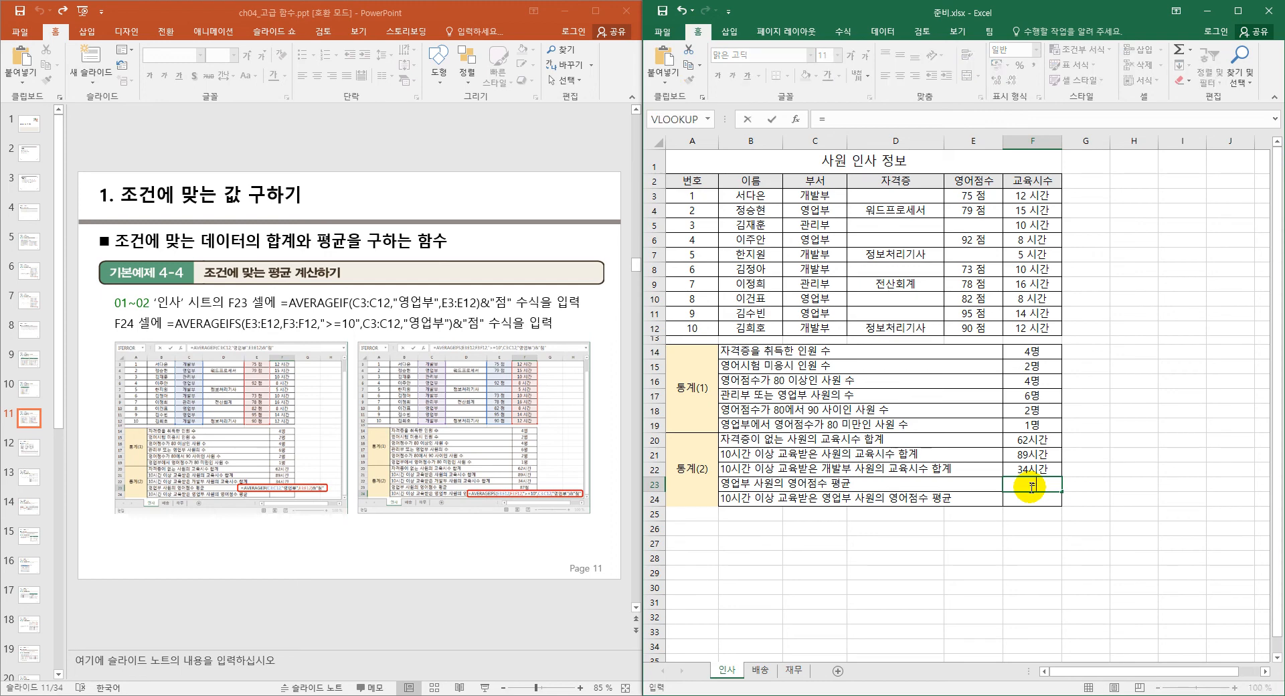
pyautogui.write('aver')
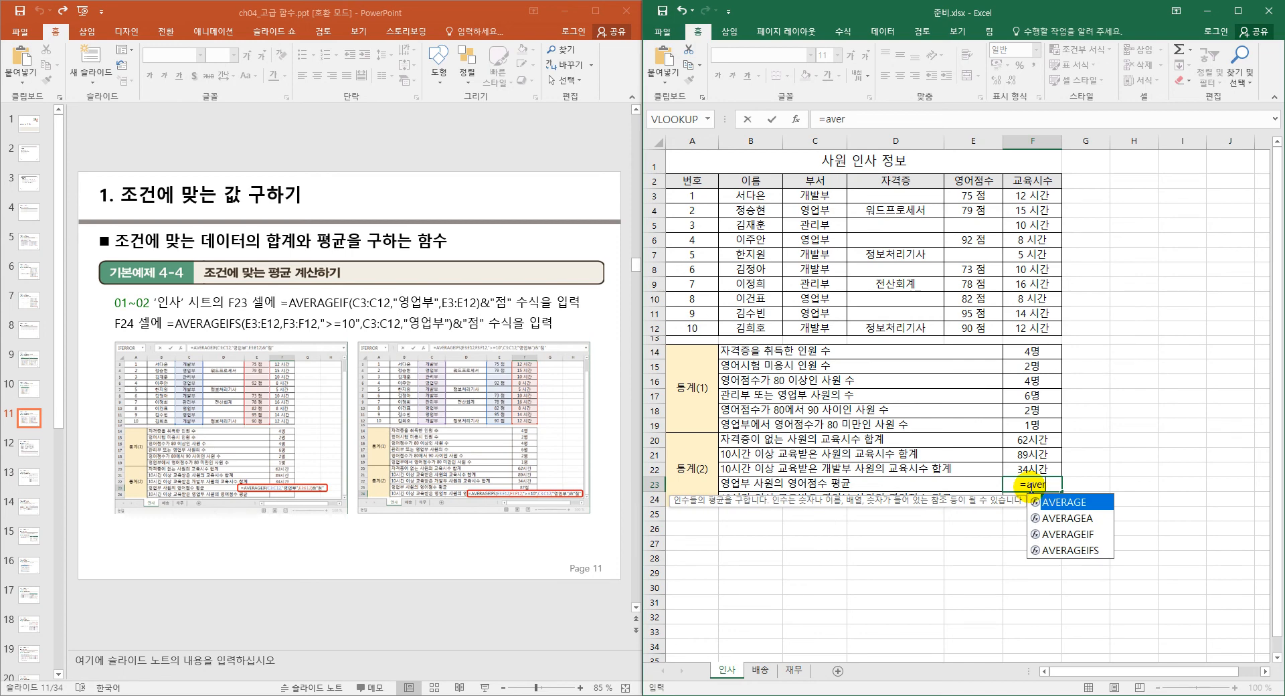
pyautogui.press('Down')
pyautogui.press('Down')
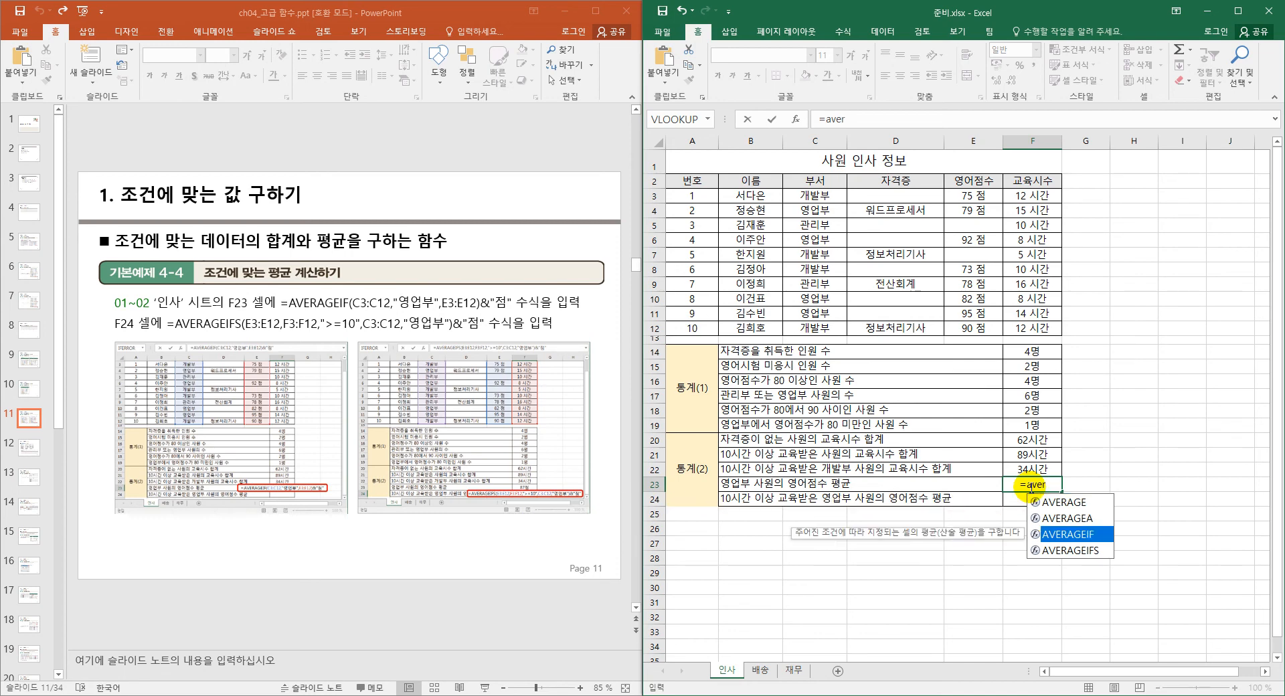
pyautogui.press('Tab')
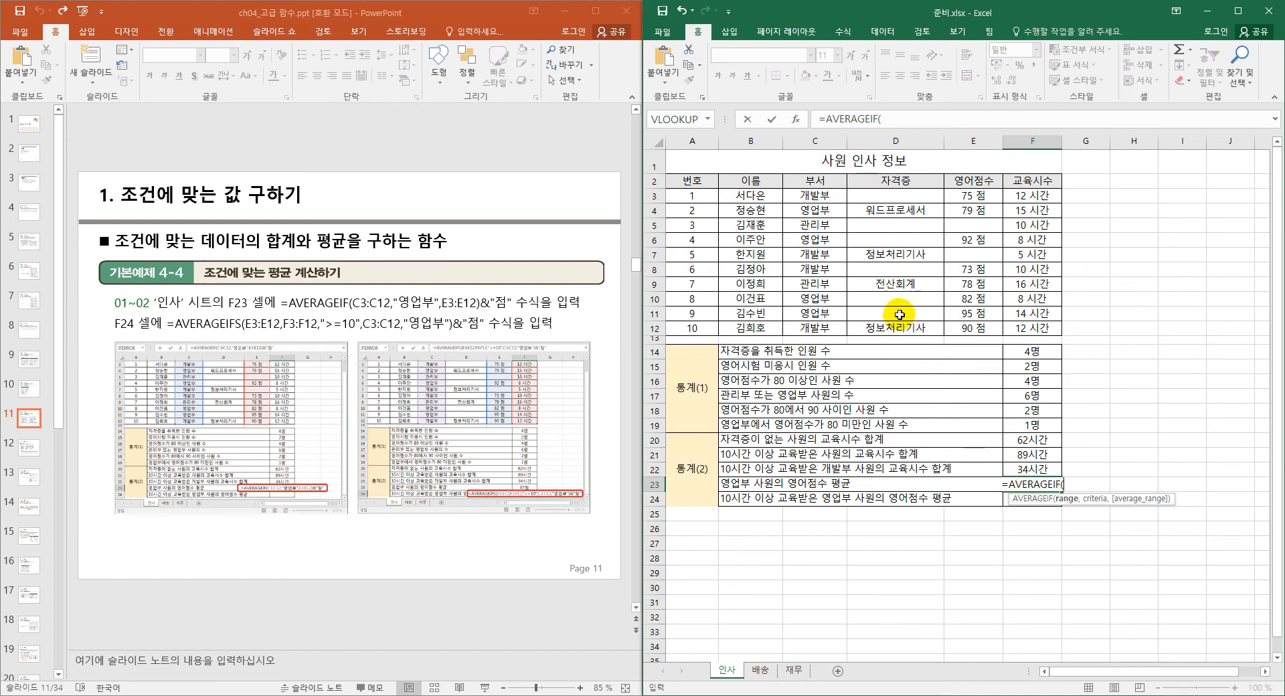
pyautogui.moveTo(818, 195); pyautogui.dragTo(828, 327)
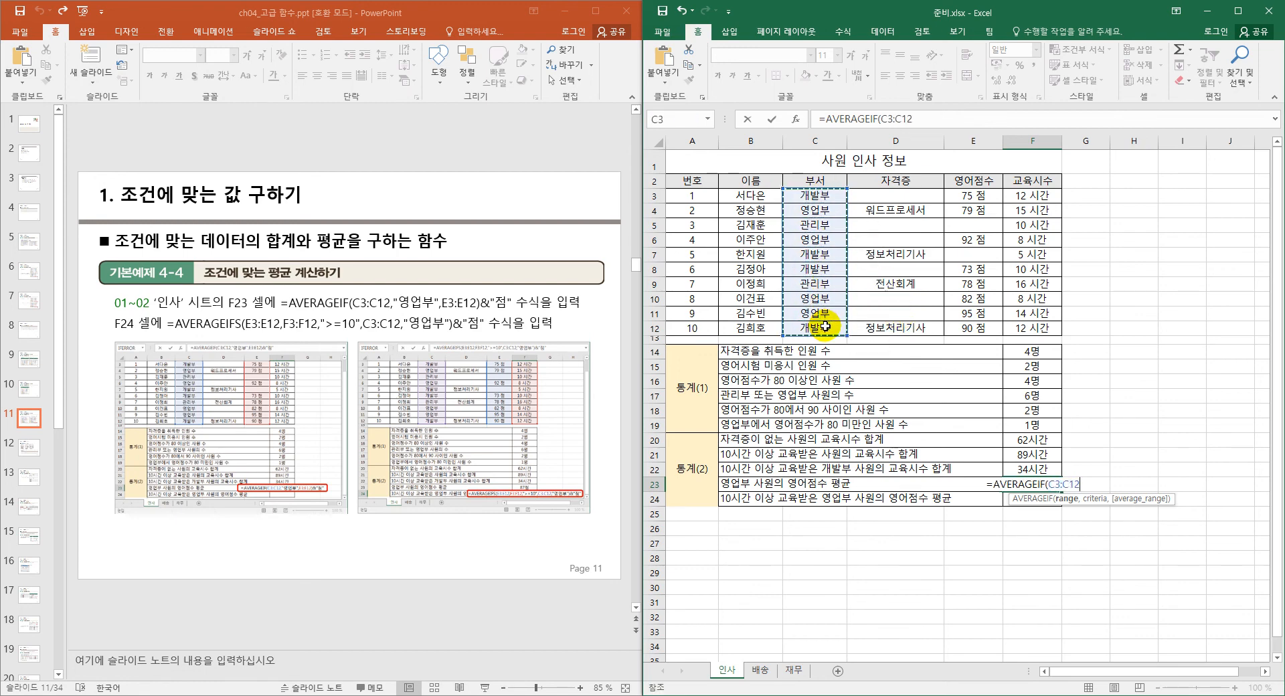
pyautogui.write(',')
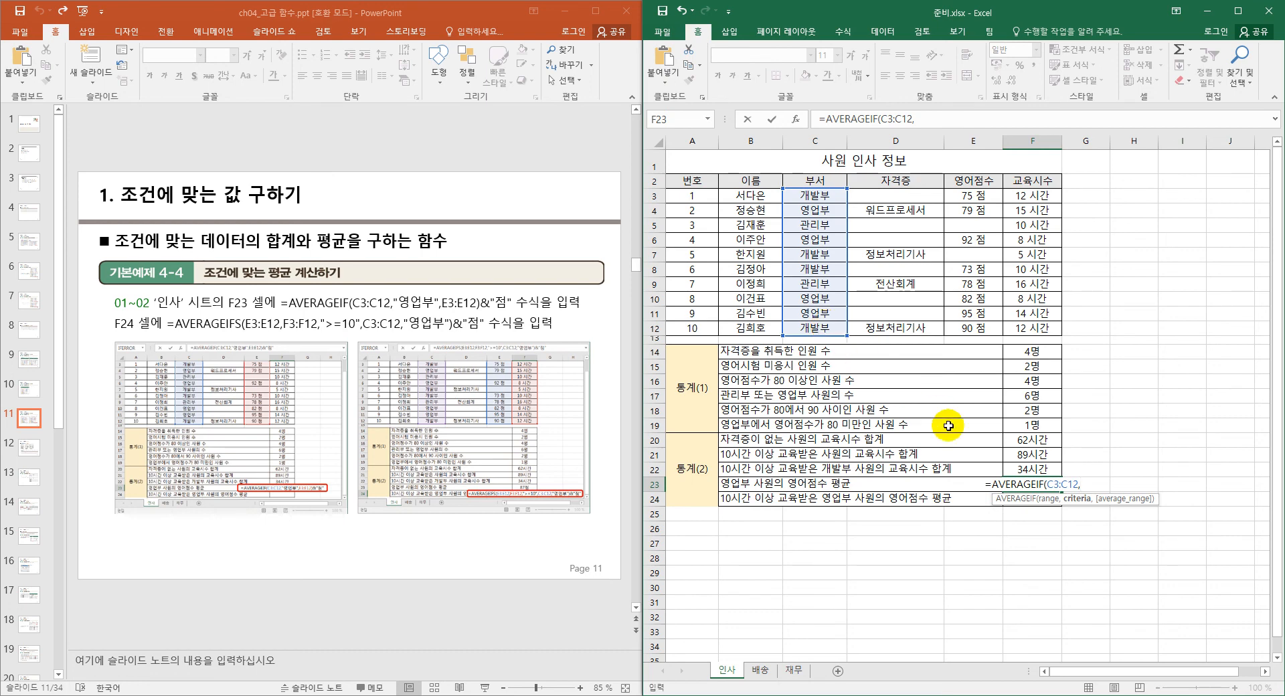
# - Add the criterion "영업부" and the average range E3:E12 to the AVERAGEIF formula in F23
pyautogui.write('"')
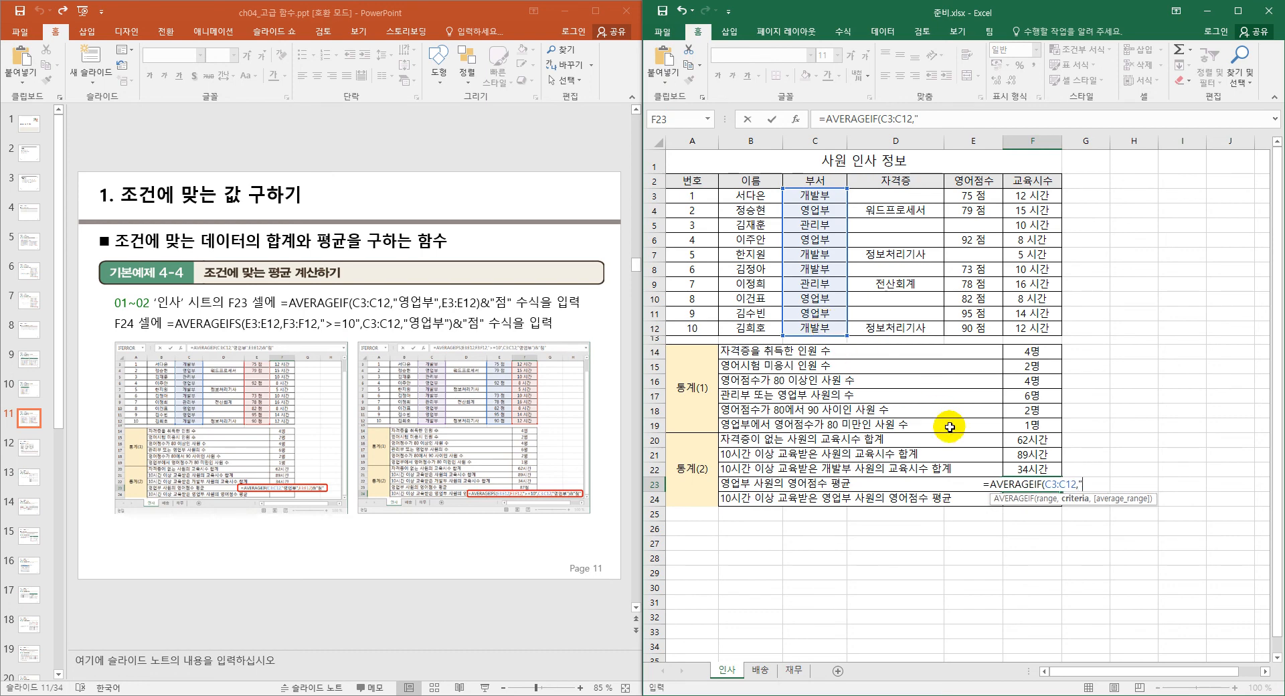
pyautogui.write('ㅇ')
pyautogui.write('업')
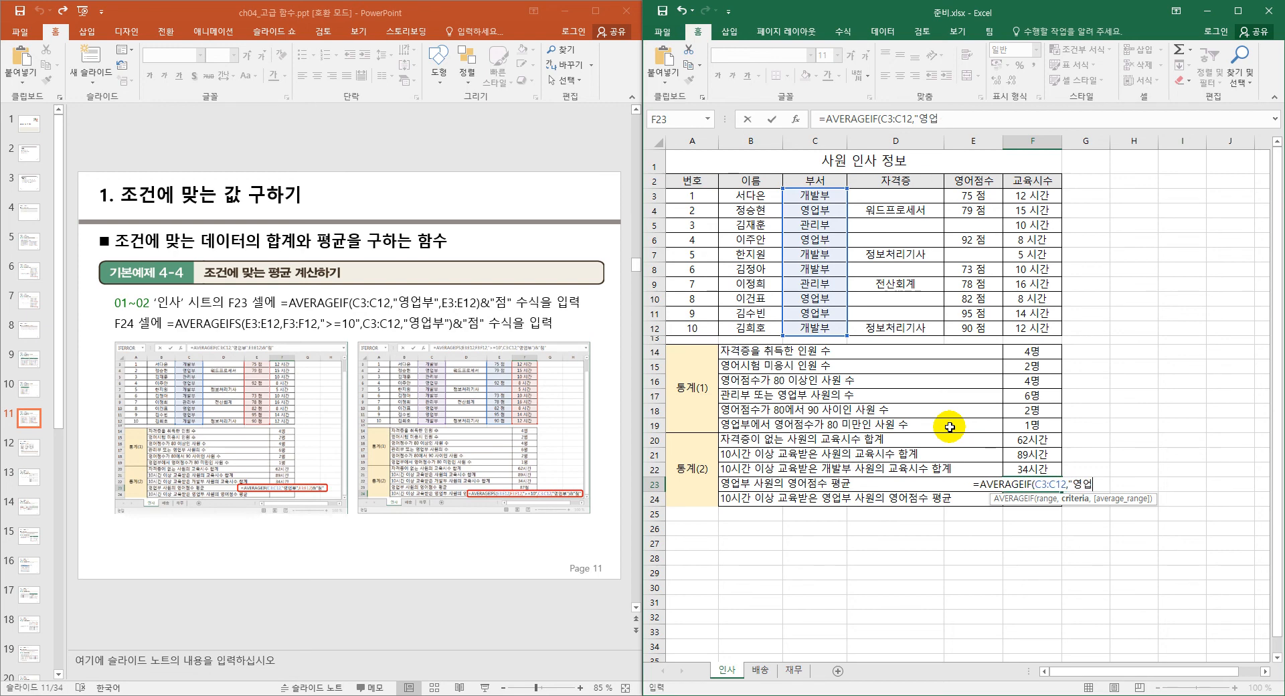
pyautogui.write('부",')
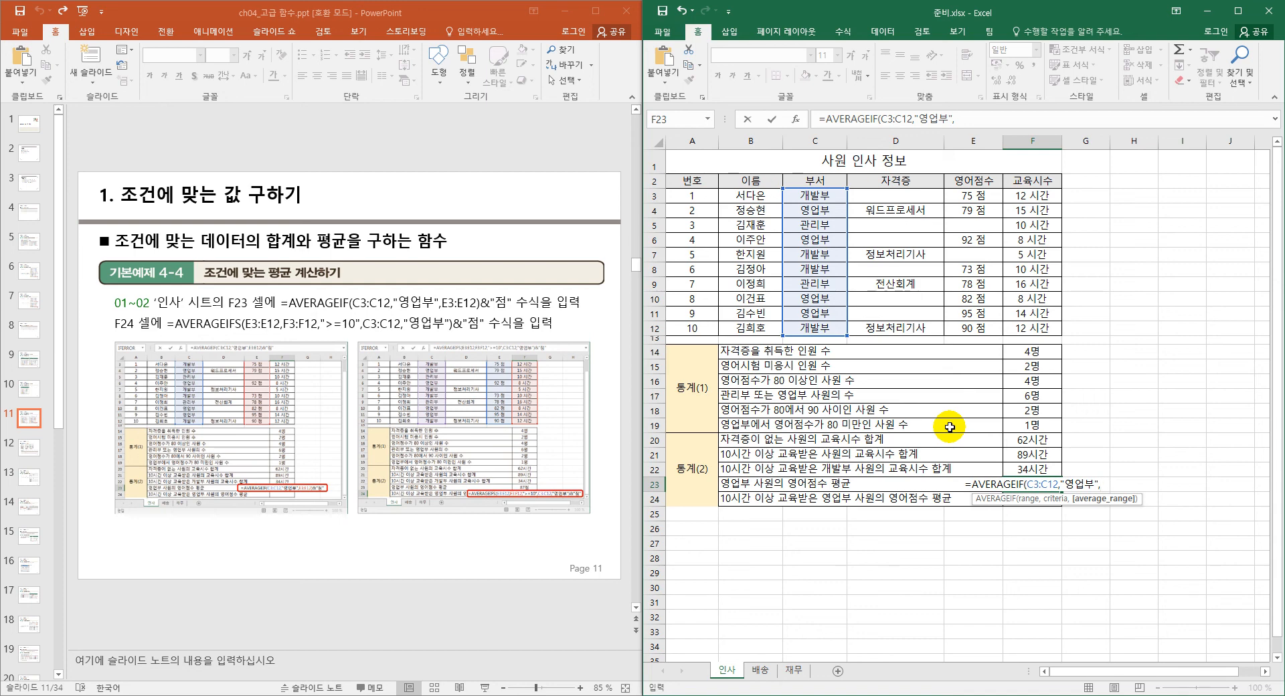
pyautogui.moveTo(978, 195); pyautogui.dragTo(986, 328)
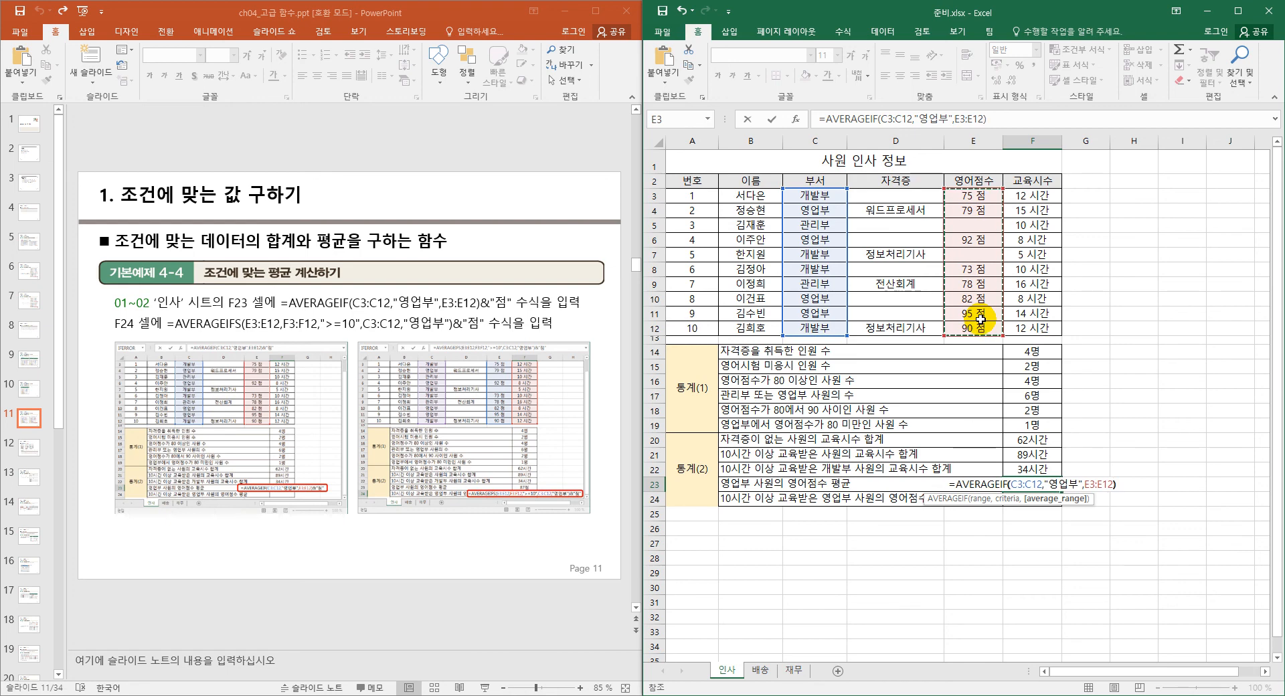
# - Close the AVERAGEIF function in F23, append &"점" and commit the formula
pyautogui.write(')&"')
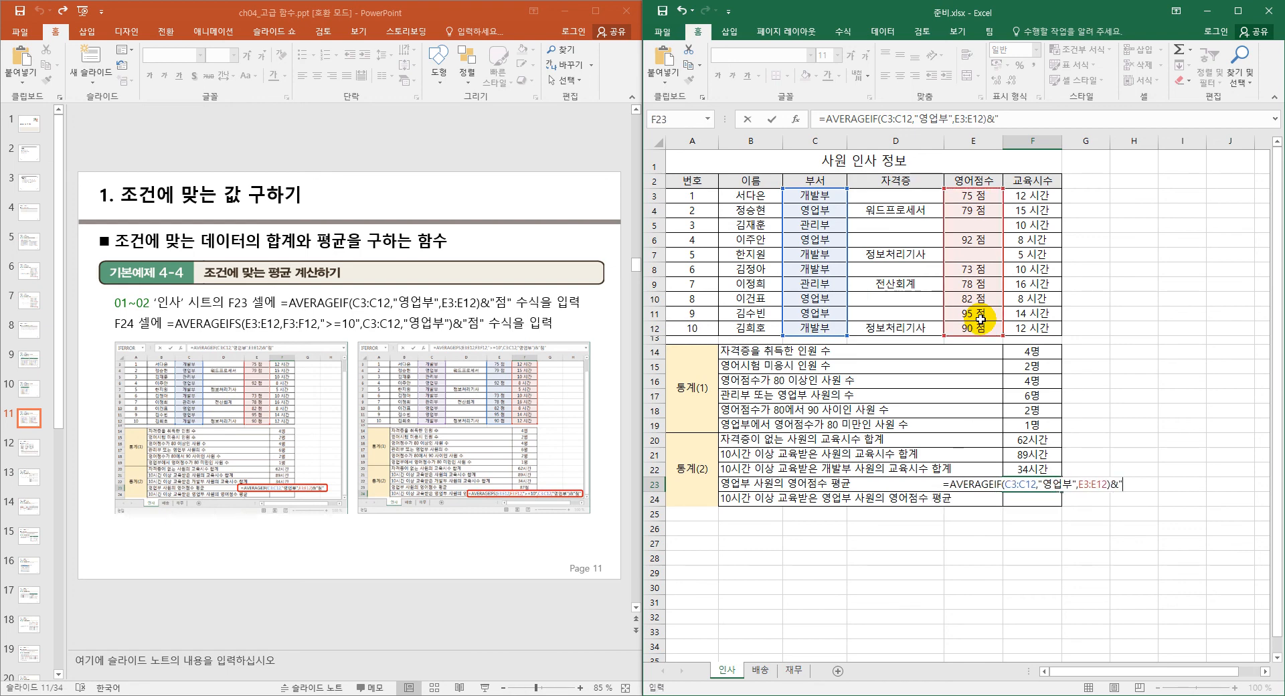
pyautogui.write('wja')
pyautogui.press('BackSpace')
pyautogui.press('BackSpace')
pyautogui.press('BackSpace')
pyautogui.press('Hangul')
pyautogui.write('점"')
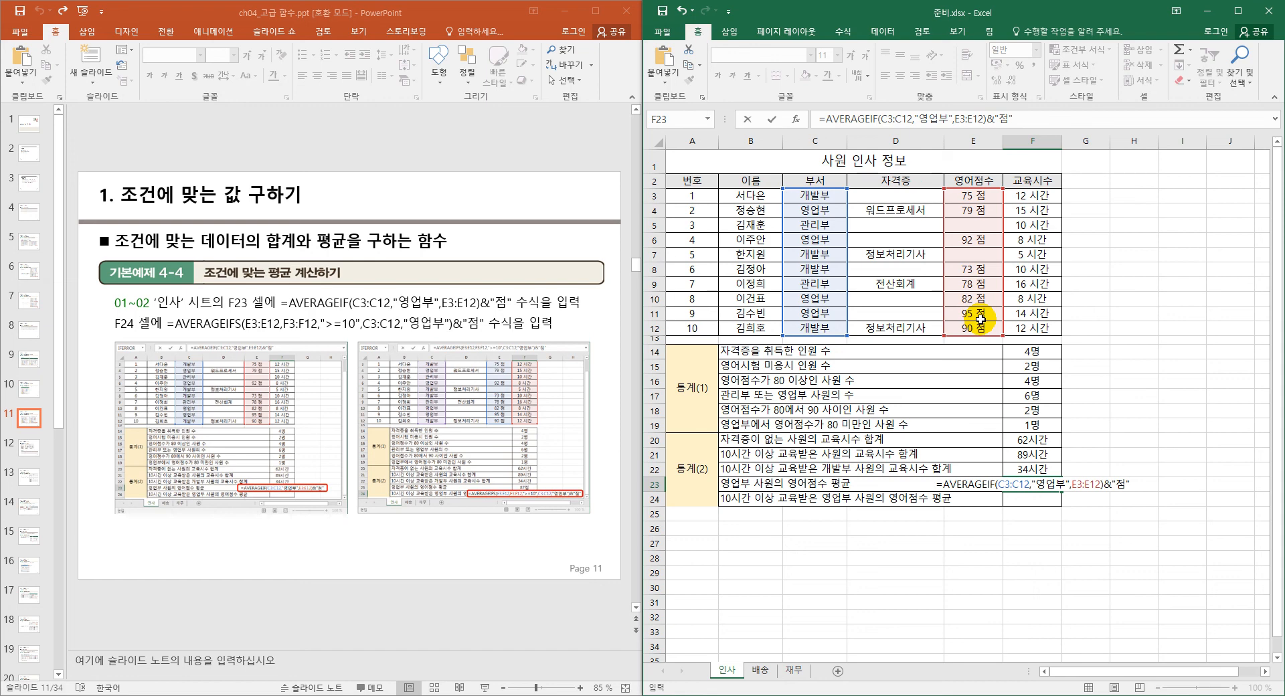
pyautogui.press('Return')
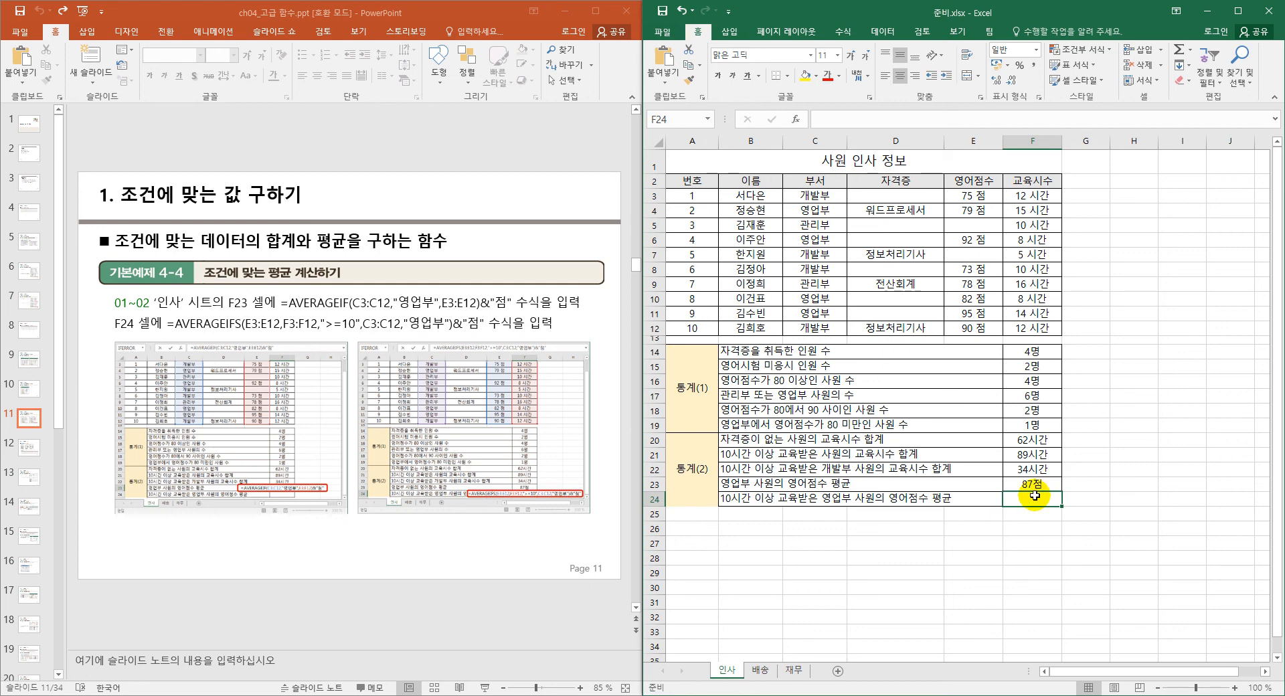
# - Start an AVERAGEIFS formula in cell F24 with the average range E3:E12 as its first argument
pyautogui.write('=')
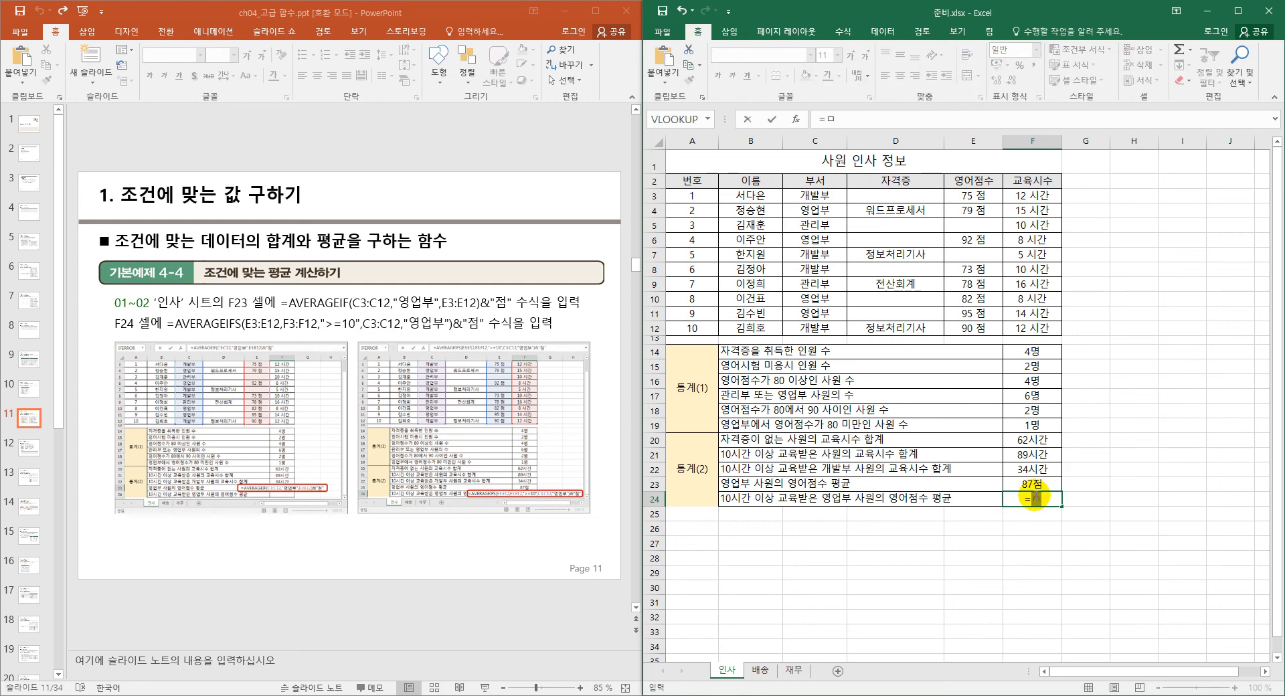
pyautogui.write('av')
pyautogui.press('Down')
pyautogui.press('Down')
pyautogui.press('Down')
pyautogui.press('Down')
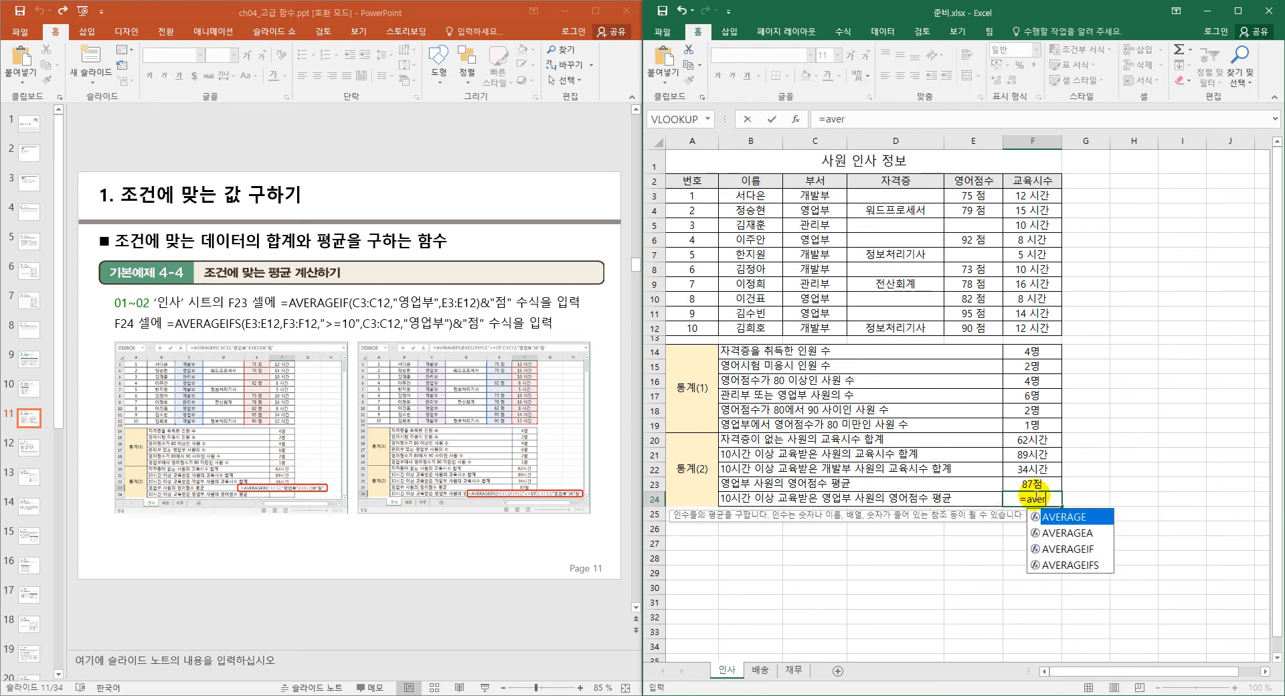
pyautogui.press('Tab')
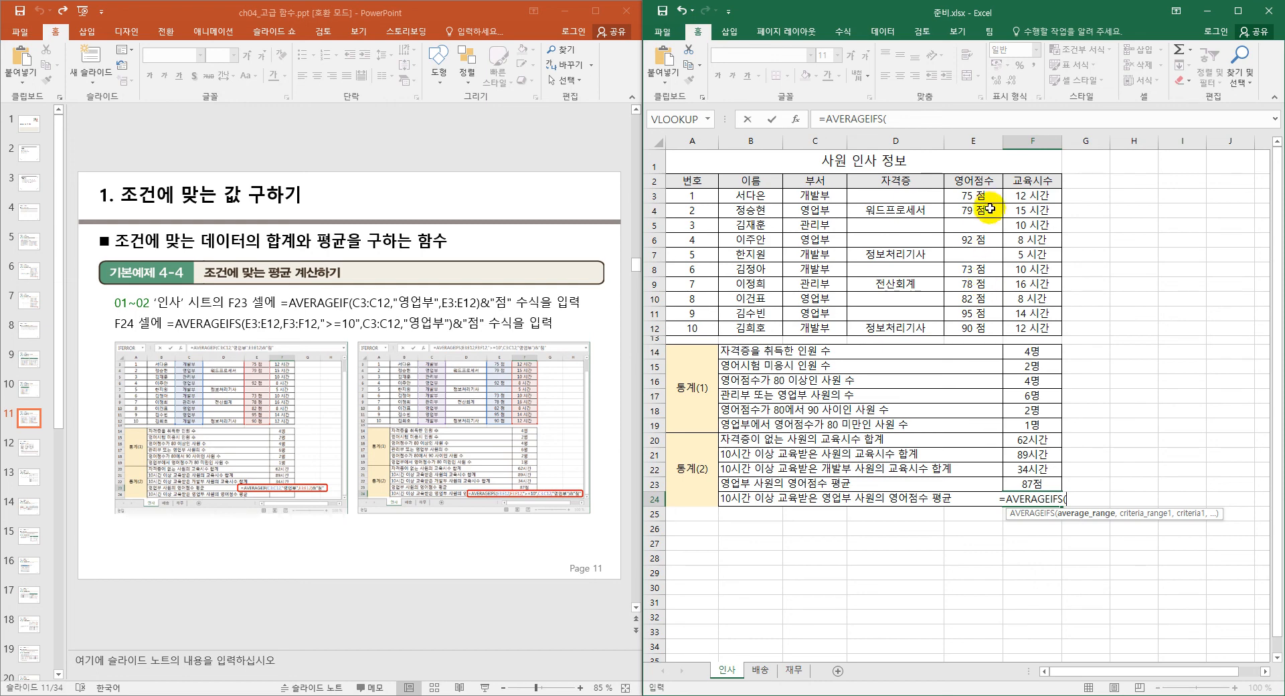
pyautogui.moveTo(976, 195); pyautogui.dragTo(978, 330)
pyautogui.write(',')
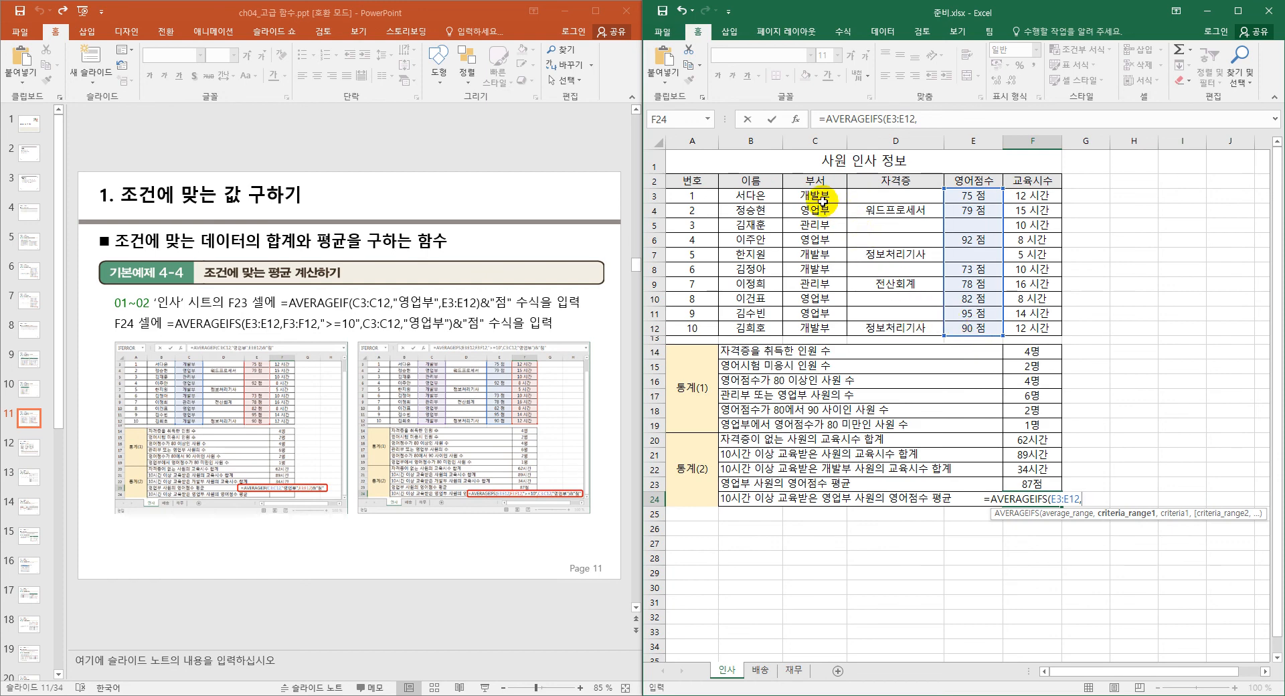
# - Add the education-hours range F3:F12 with the criterion ">=10" to the AVERAGEIFS formula in F24
pyautogui.click(1042, 201)
pyautogui.moveTo(1043, 200); pyautogui.dragTo(1049, 332)
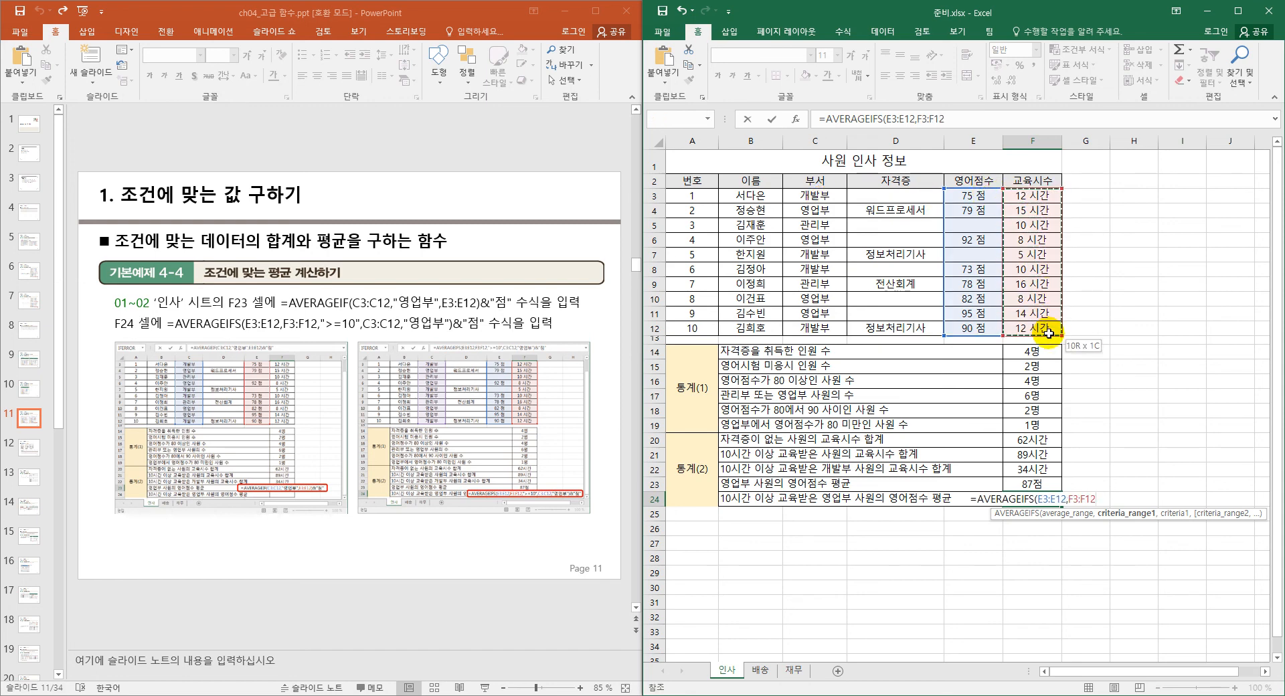
pyautogui.write(',')
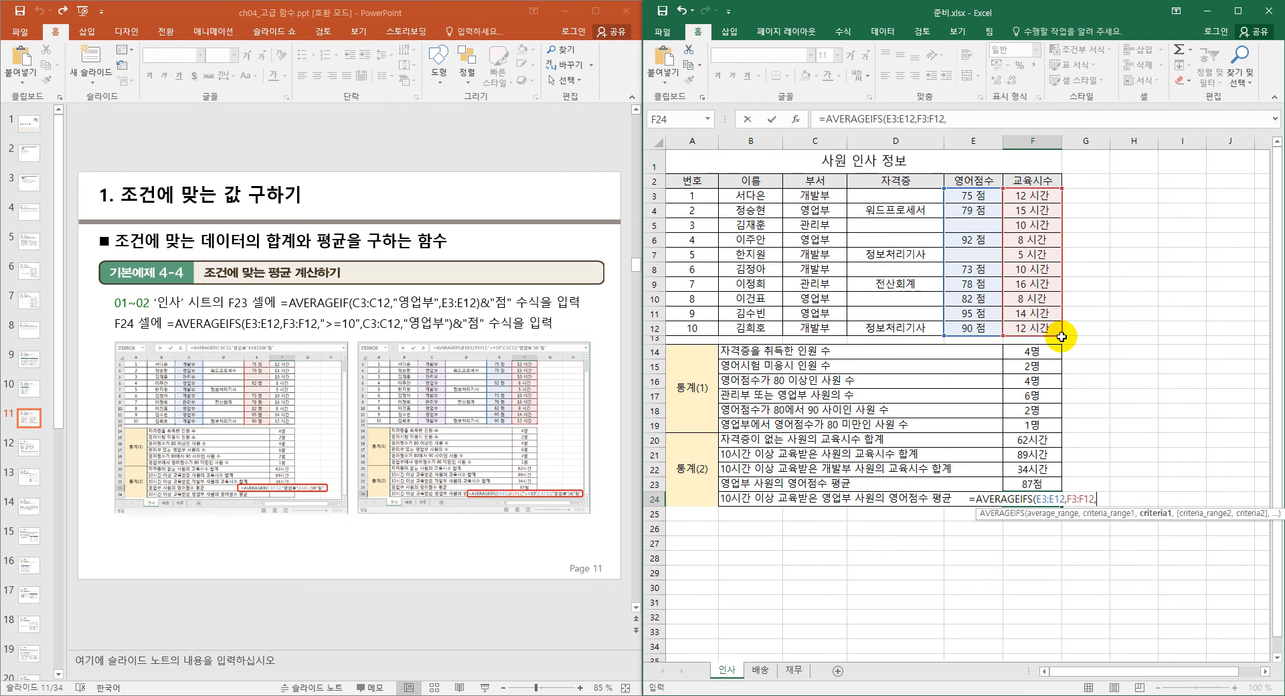
pyautogui.write('">=10"')
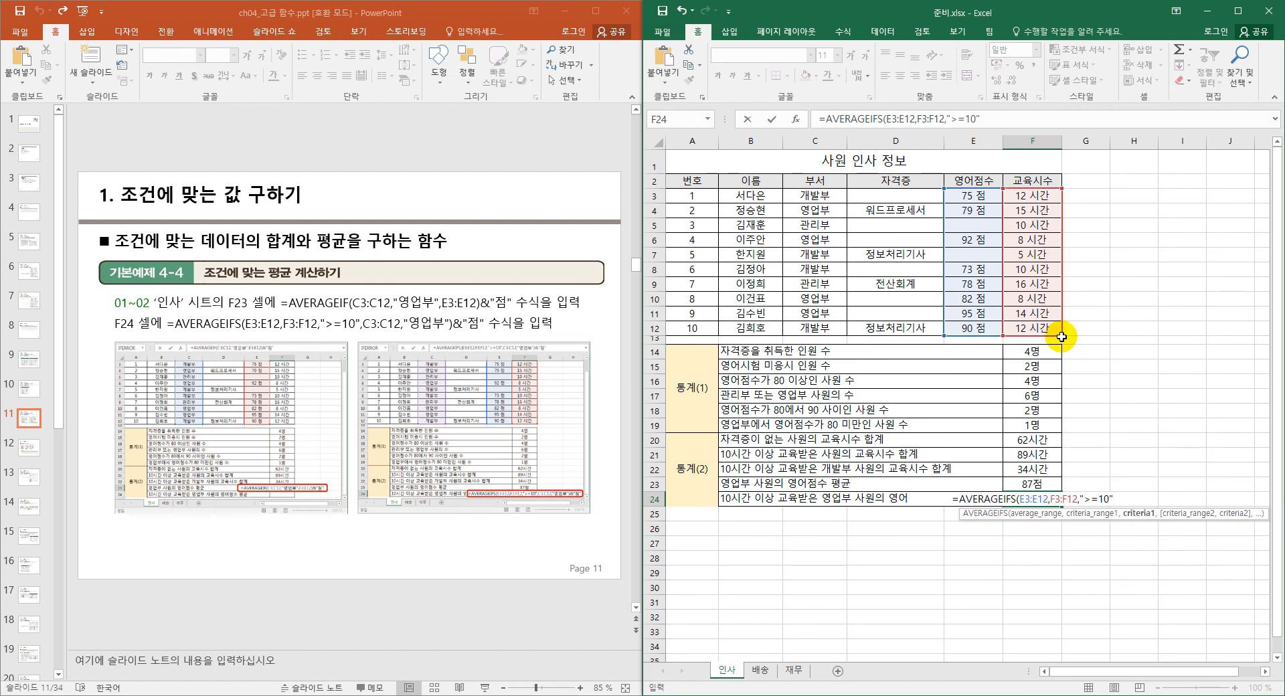
pyautogui.write(',')
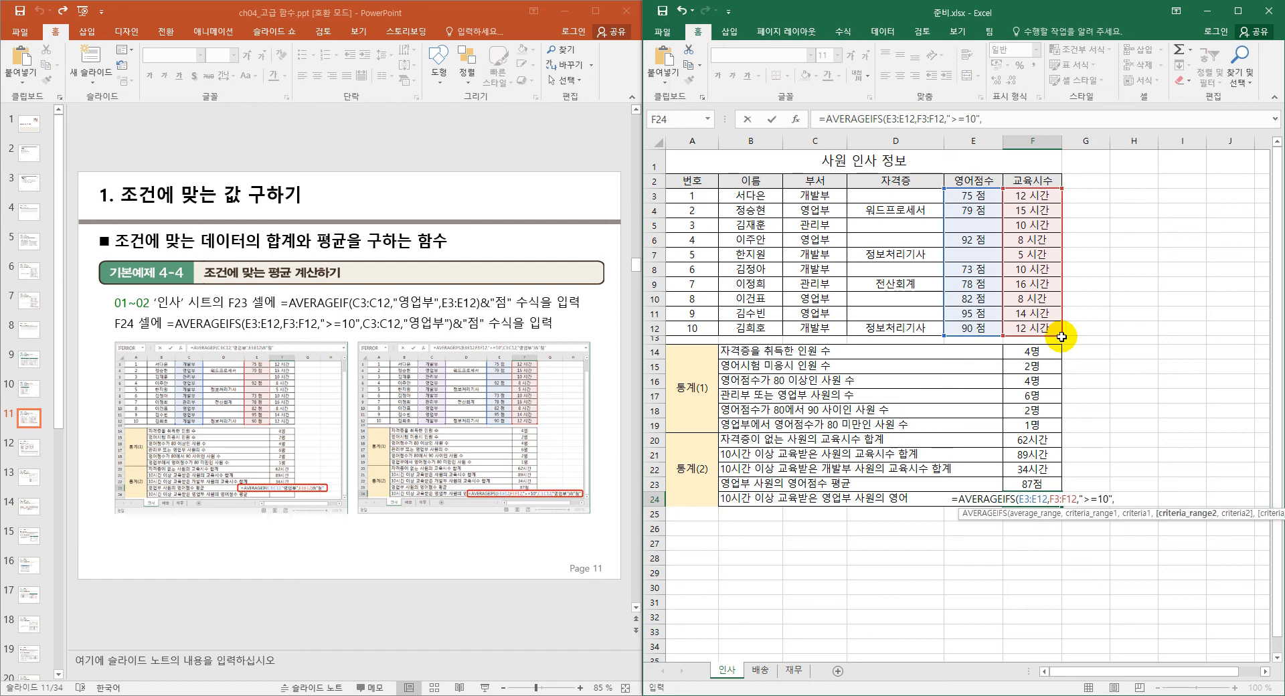
# - Add the department range C3:C12 with the criterion "영업부" and close the AVERAGEIFS function in F24
pyautogui.moveTo(830, 195); pyautogui.dragTo(830, 329)
pyautogui.write(',"')
pyautogui.write('ㅇ')
pyautogui.write('업부')
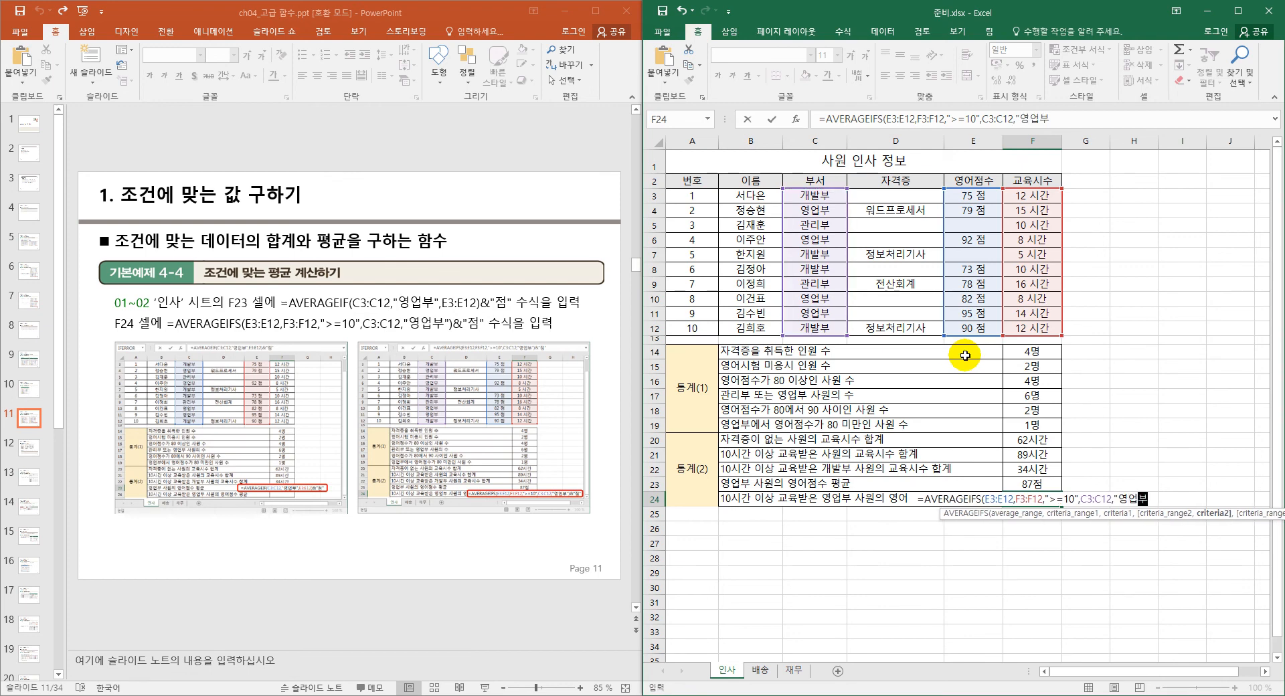
pyautogui.write('")')
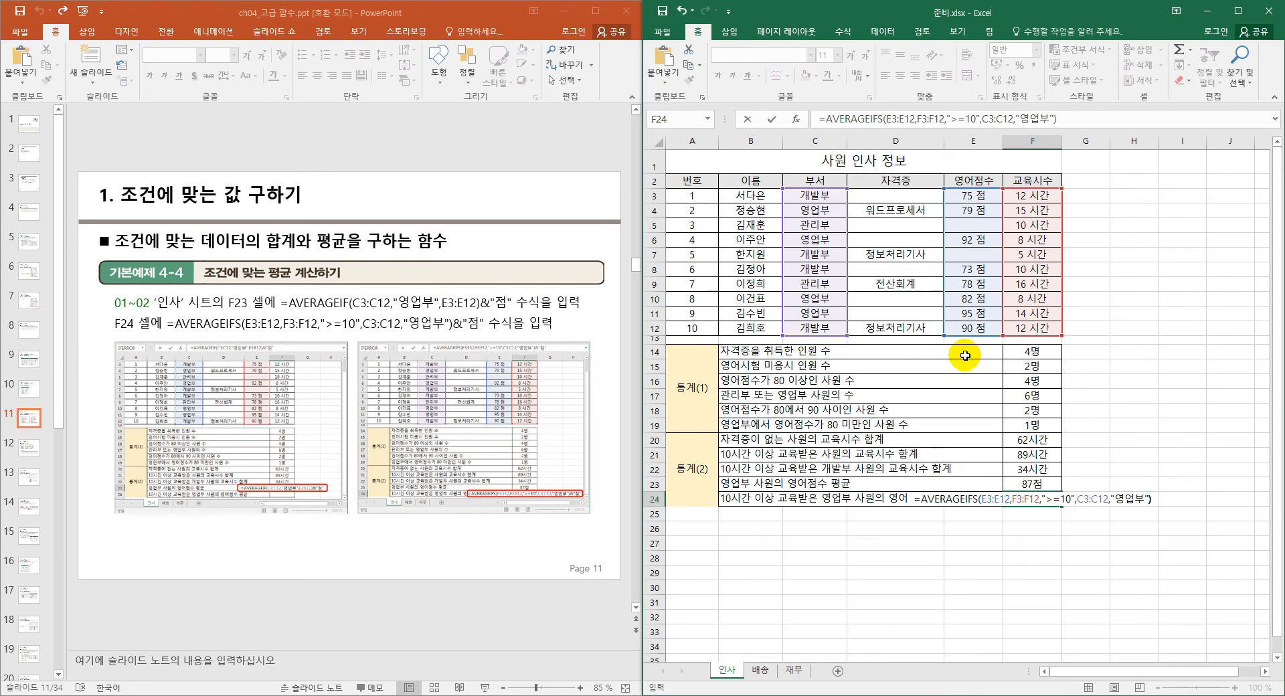
# - Append &"점" to the AVERAGEIFS formula in F24 and commit it
pyautogui.write('&"wj')
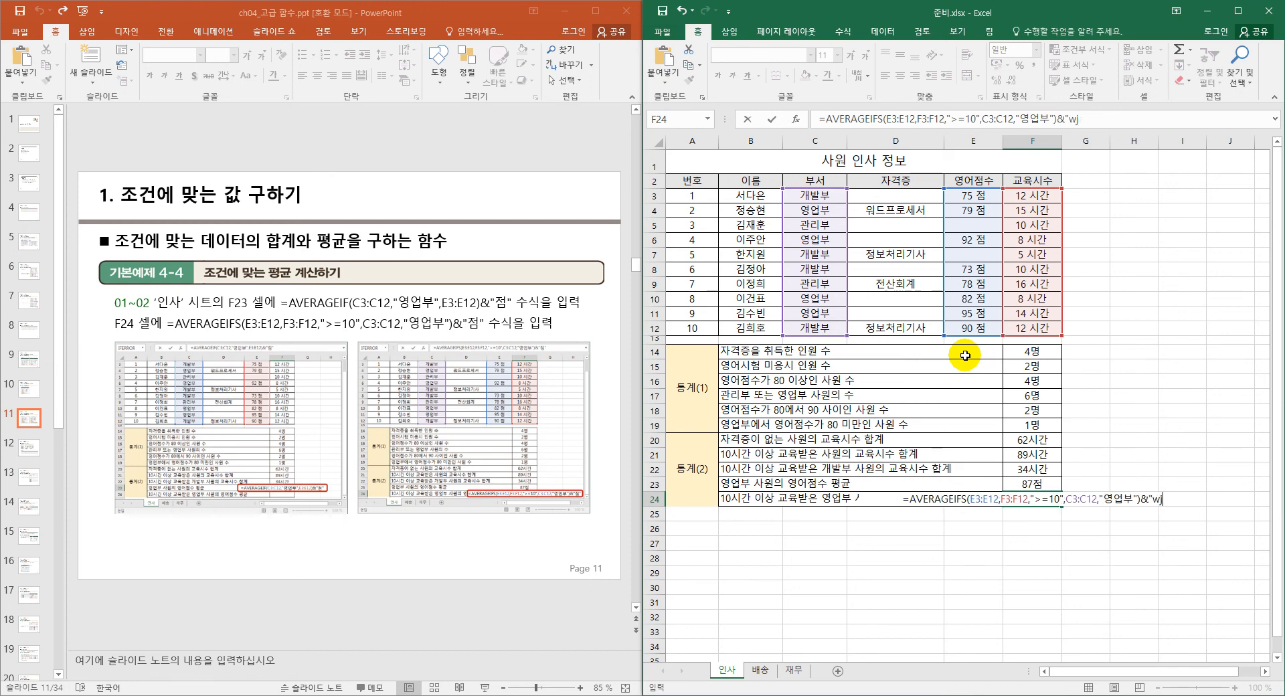
pyautogui.write('저')
pyautogui.write('"')
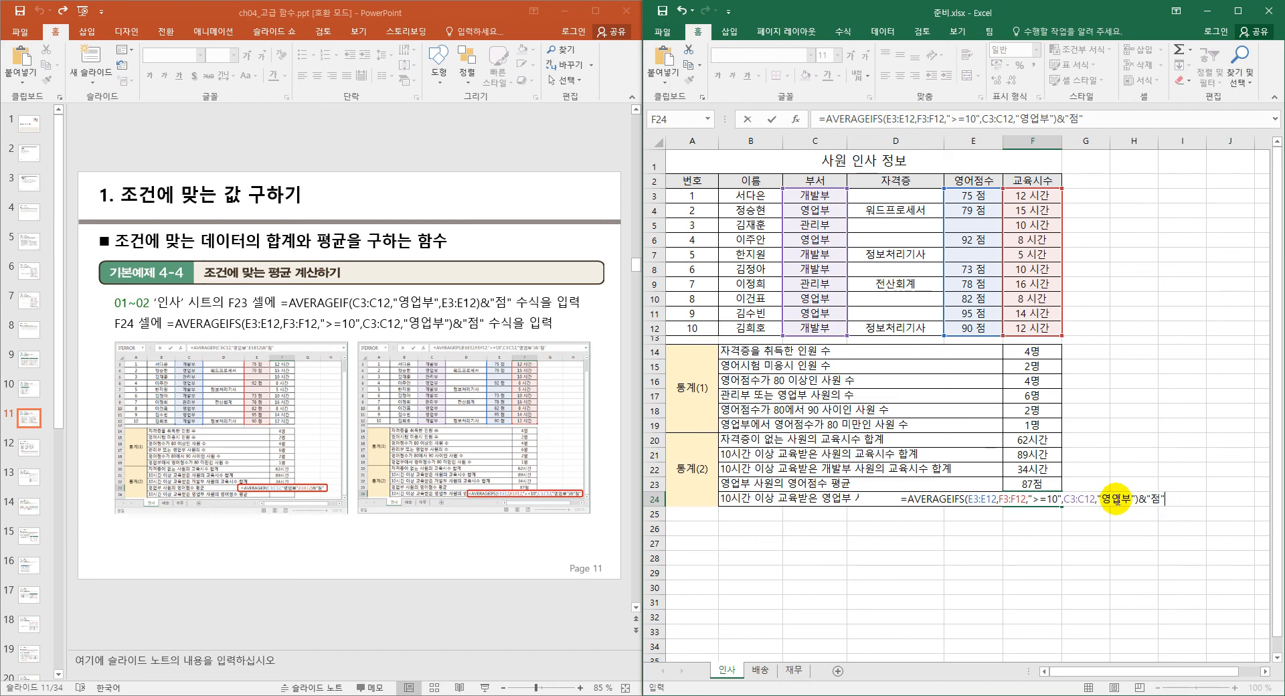
pyautogui.press('Return')
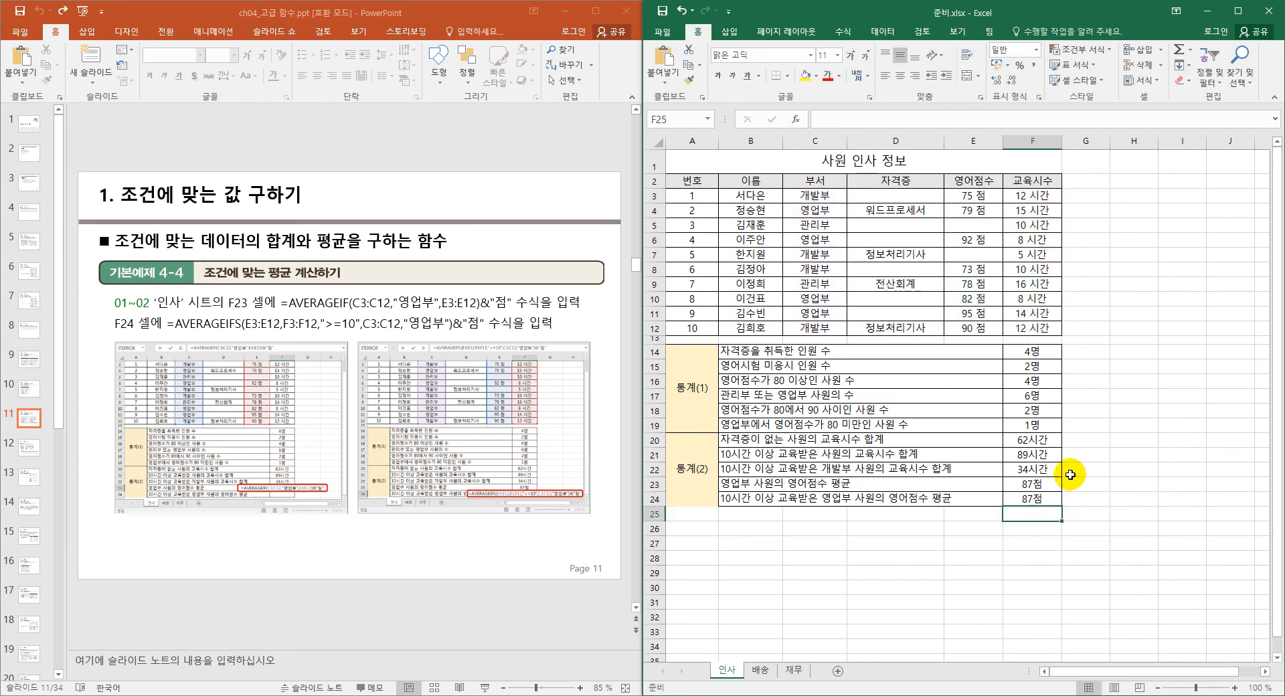
# - Review the finished formula in F24 and advance the PowerPoint presentation to slide 12
pyautogui.click(1039, 502)
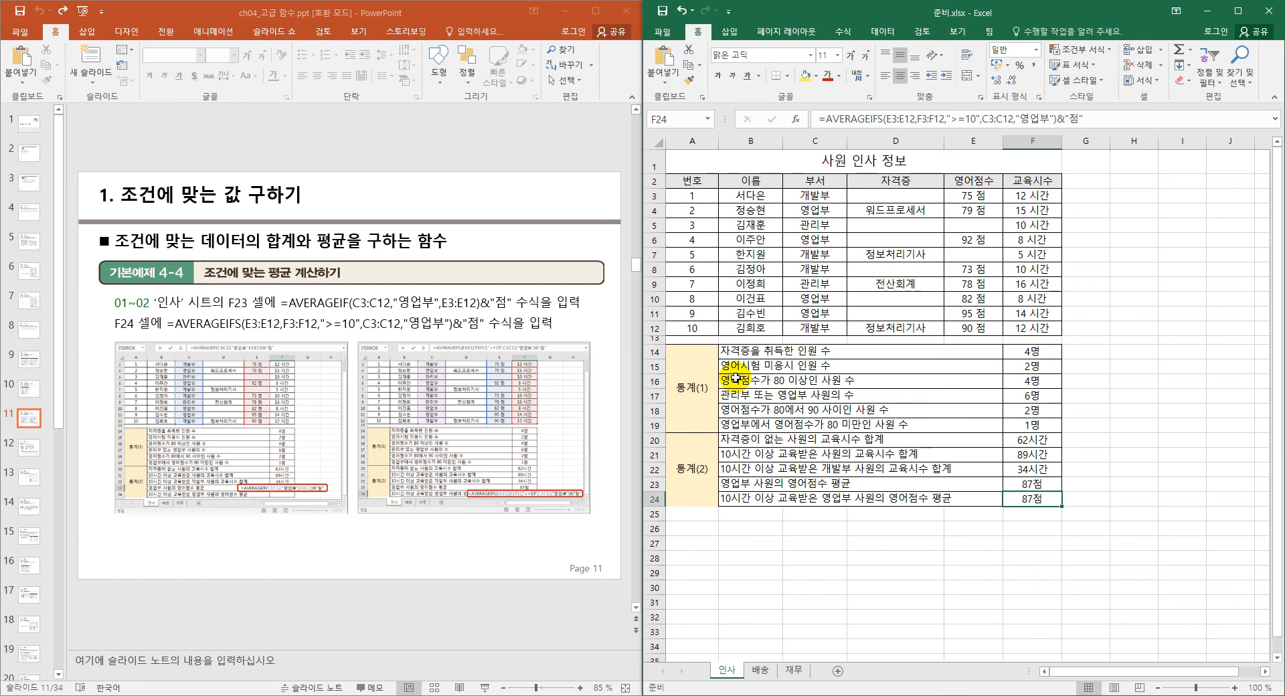
pyautogui.scroll(-1, 633, 376)
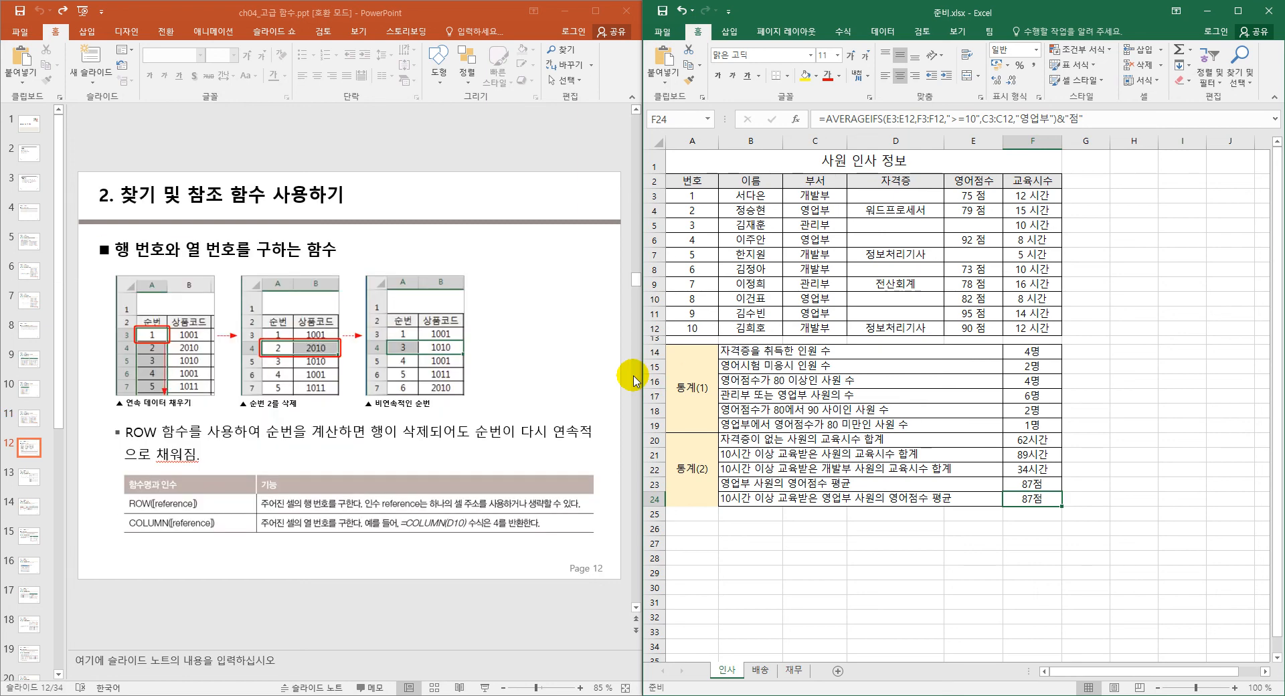